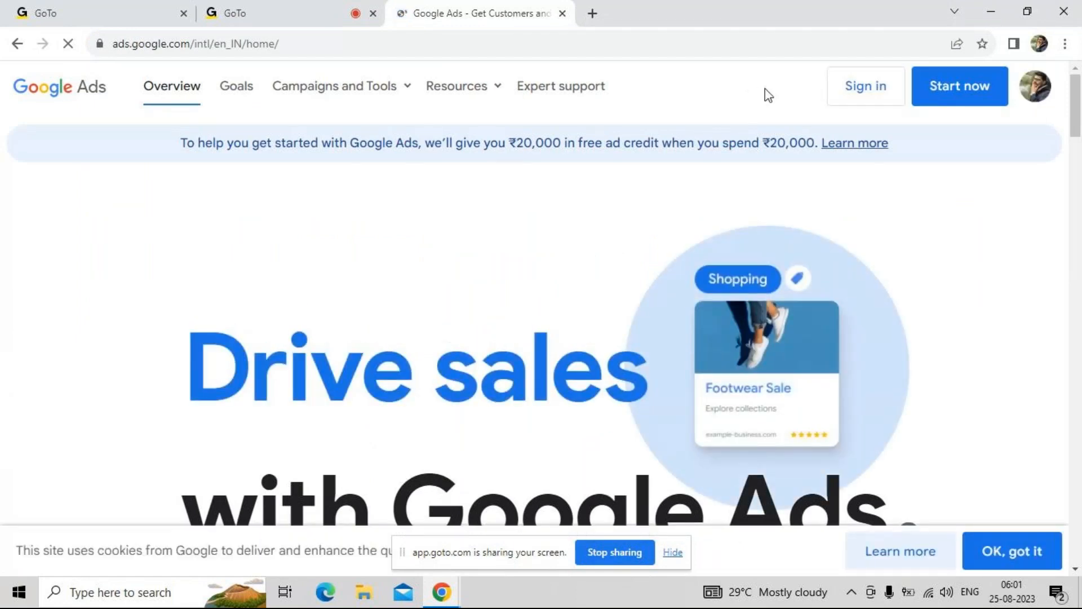
Sign in to Google Ads and open the Google Ads account listed directly below the manager account
left_click(872, 92)
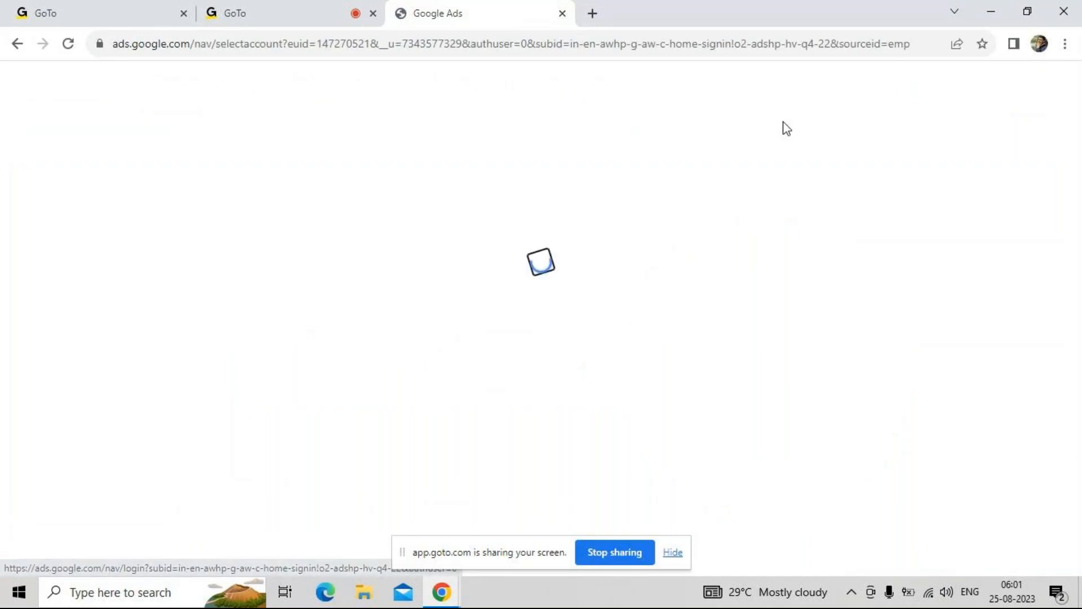
scroll(528, 409, "down", 3)
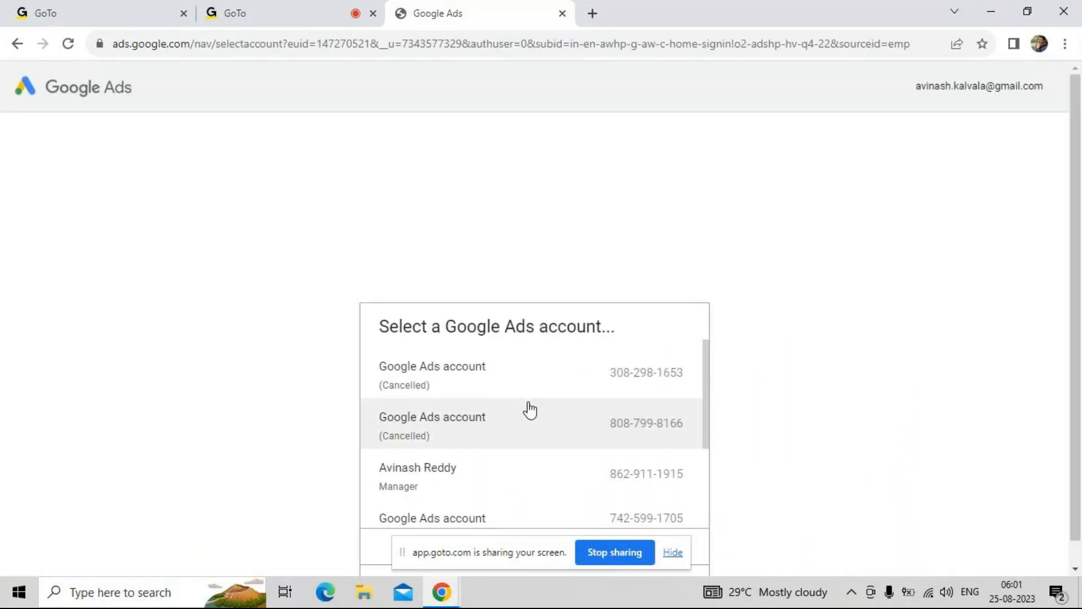
left_click(529, 388)
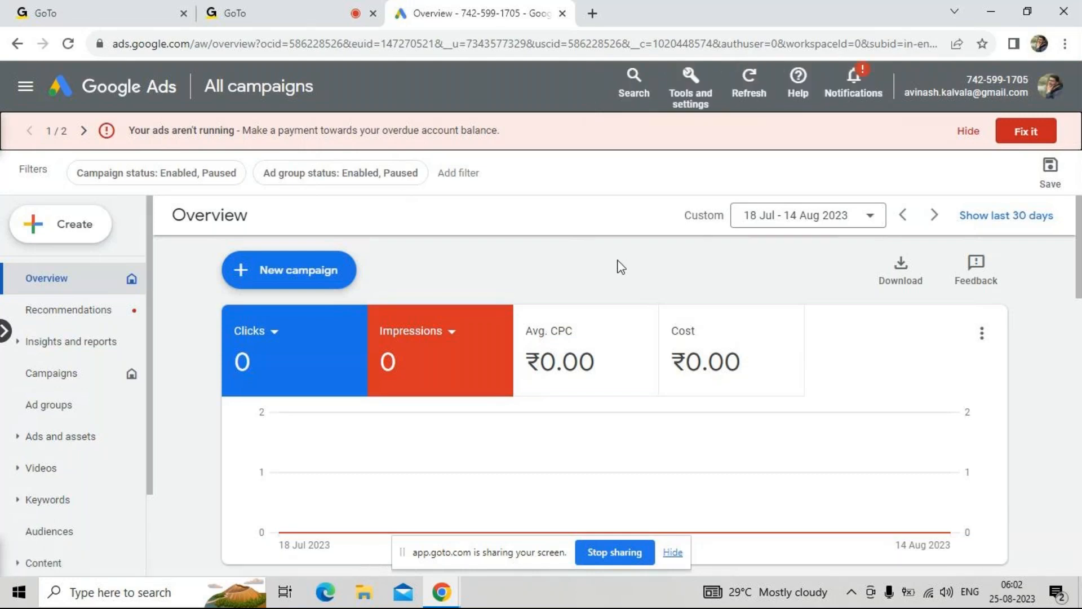
Dismiss the two ads-not-running banners and the tax info and account protection notice on the Overview page
left_click(960, 133)
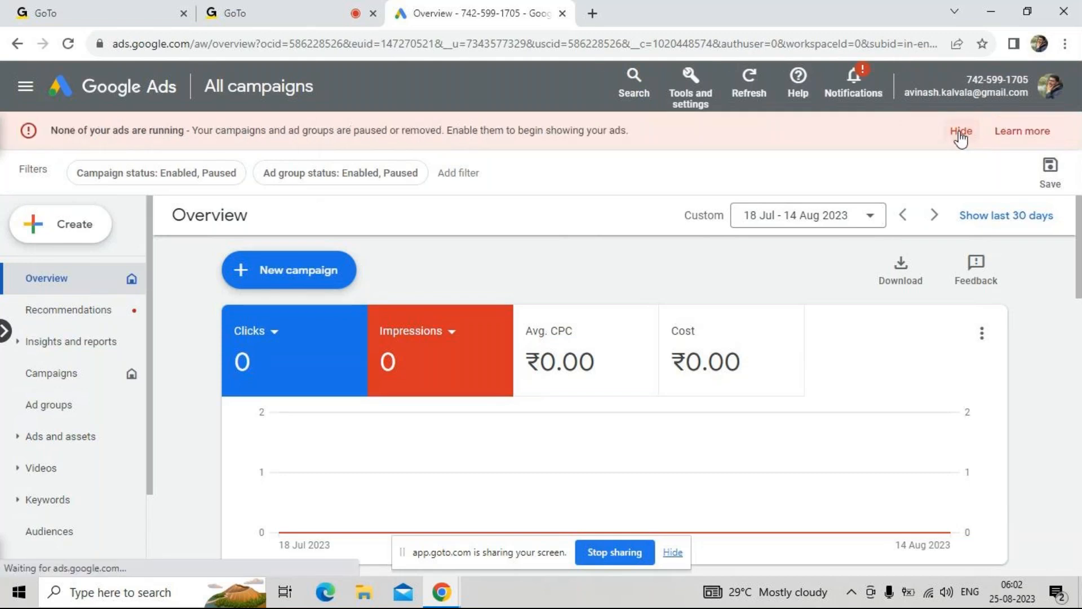
left_click(960, 133)
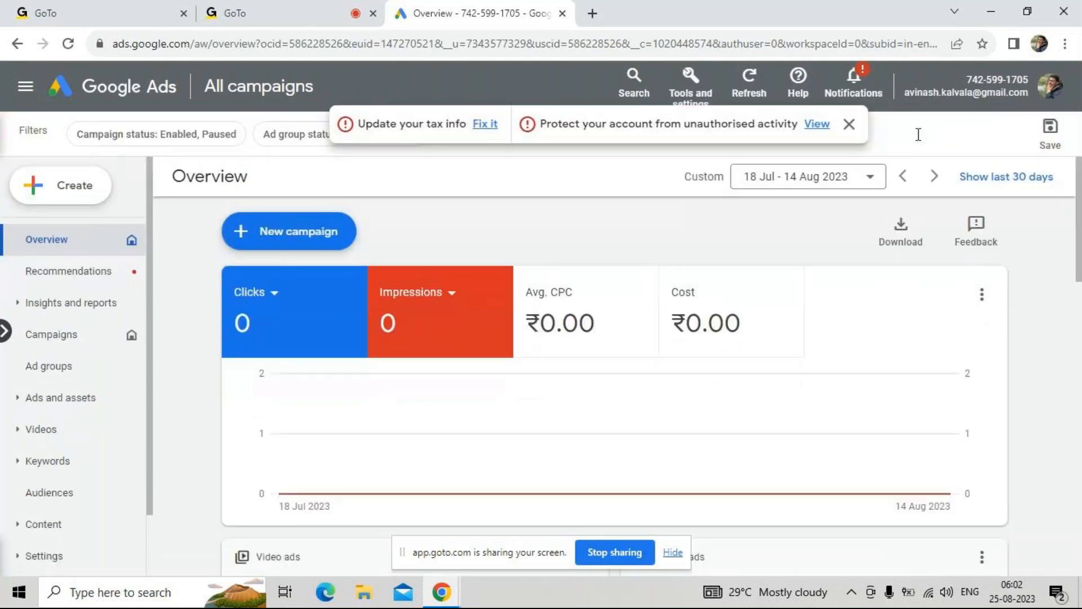
left_click(850, 127)
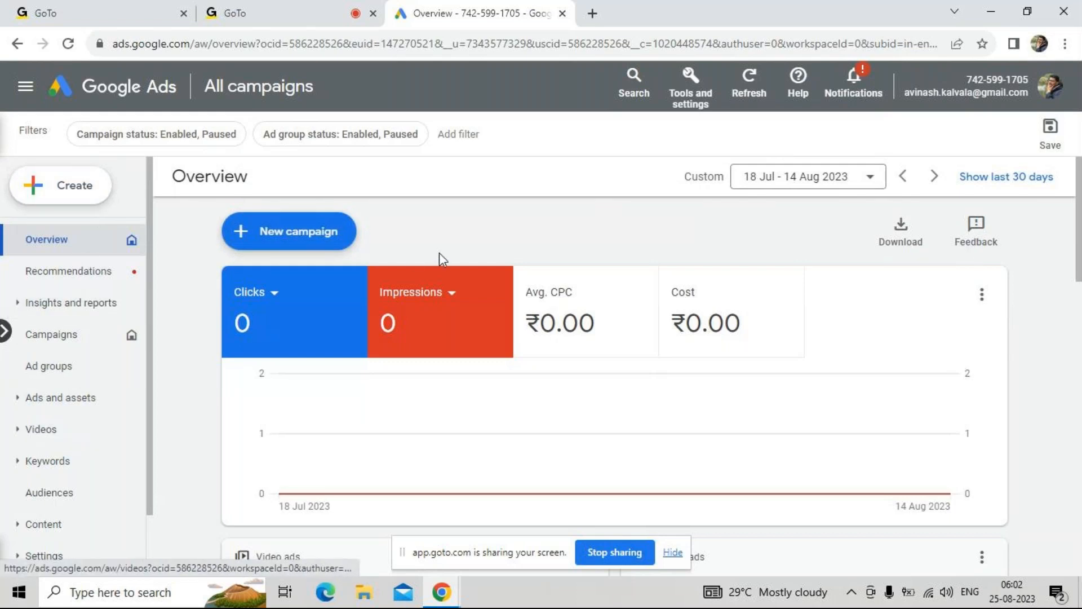
Review the planning, shared library, bulk actions, measurement, setup and billing tools, plus the account's navigation sections
left_click(698, 107)
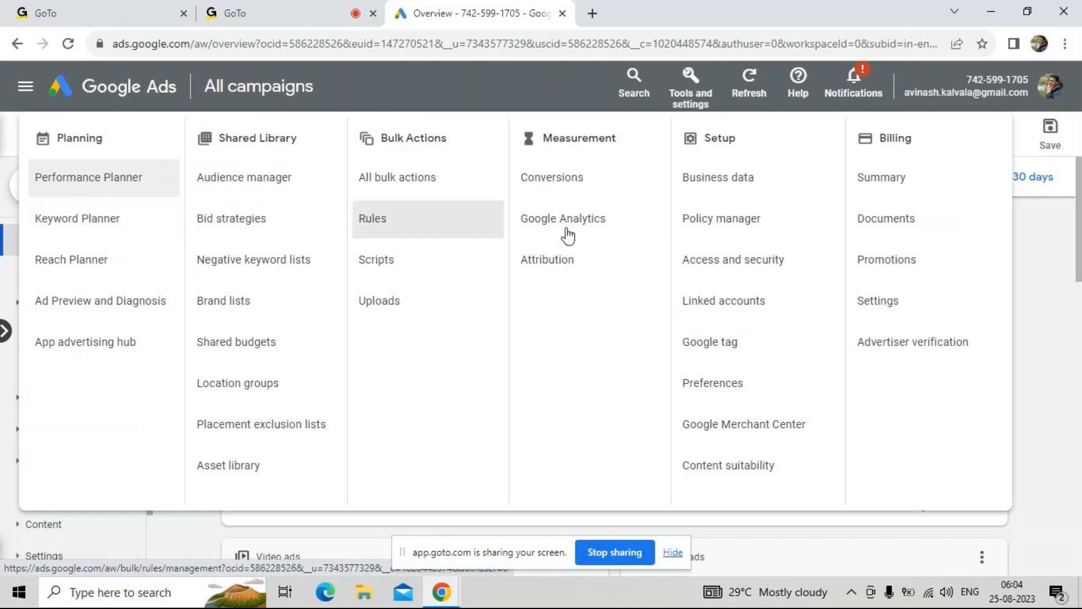
left_click(1030, 260)
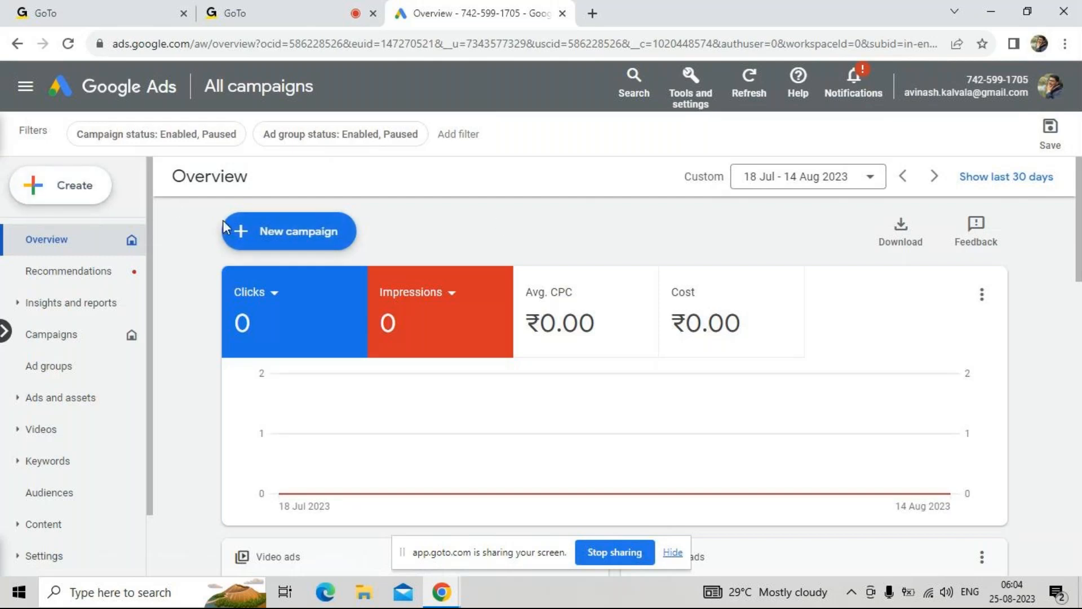
scroll(57, 361, "down", 1)
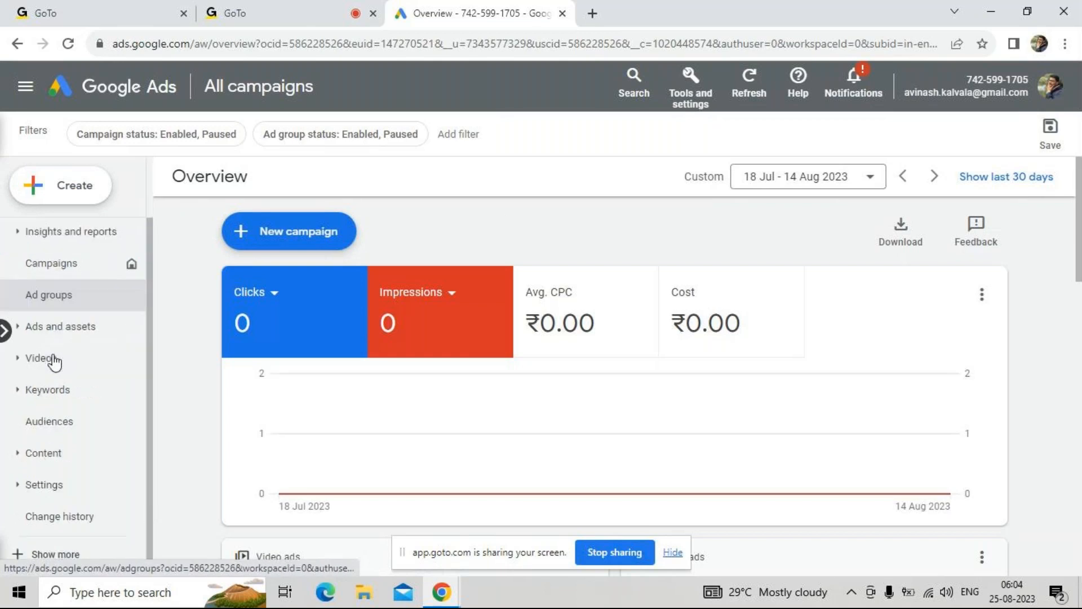
scroll(53, 362, "up", 1)
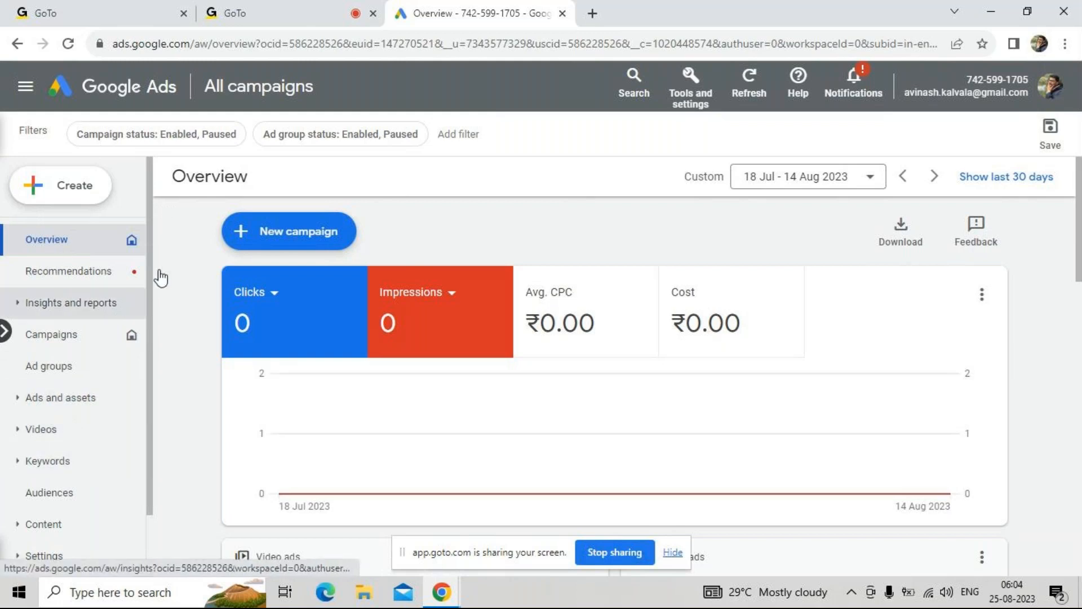
Start creating a new campaign up to the choice of campaign objective
left_click(71, 184)
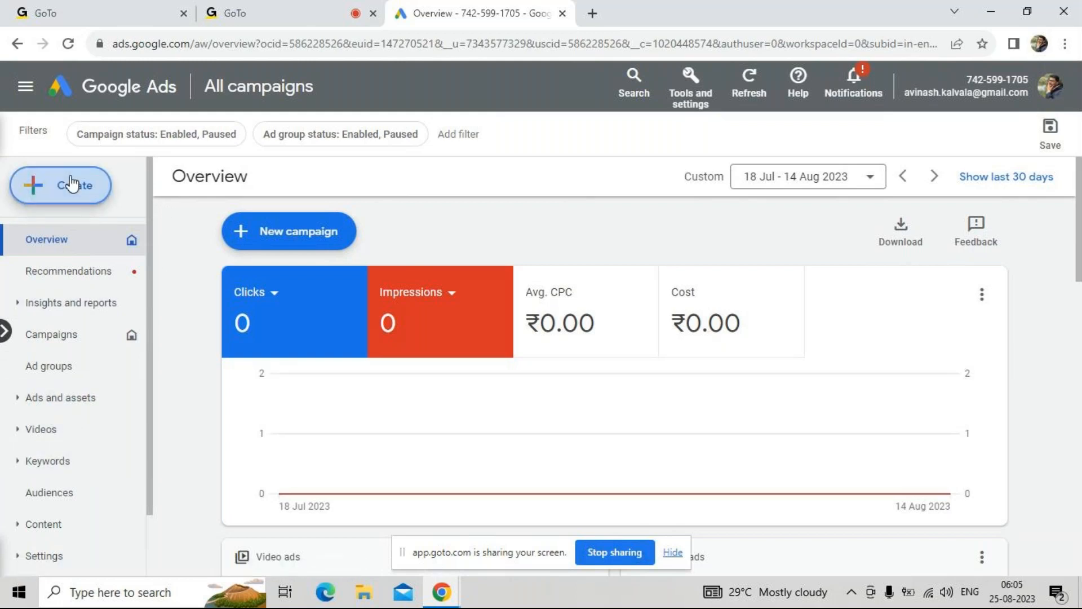
left_click(69, 202)
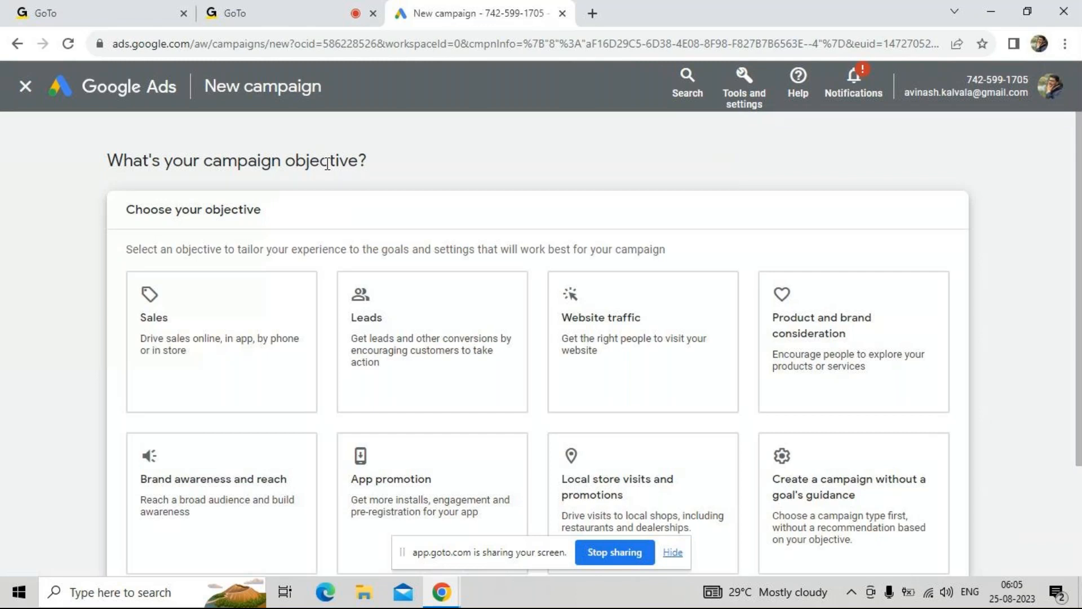
Search Google for "digital marketing" in a new browser tab and look through the results for ads
left_click(592, 12)
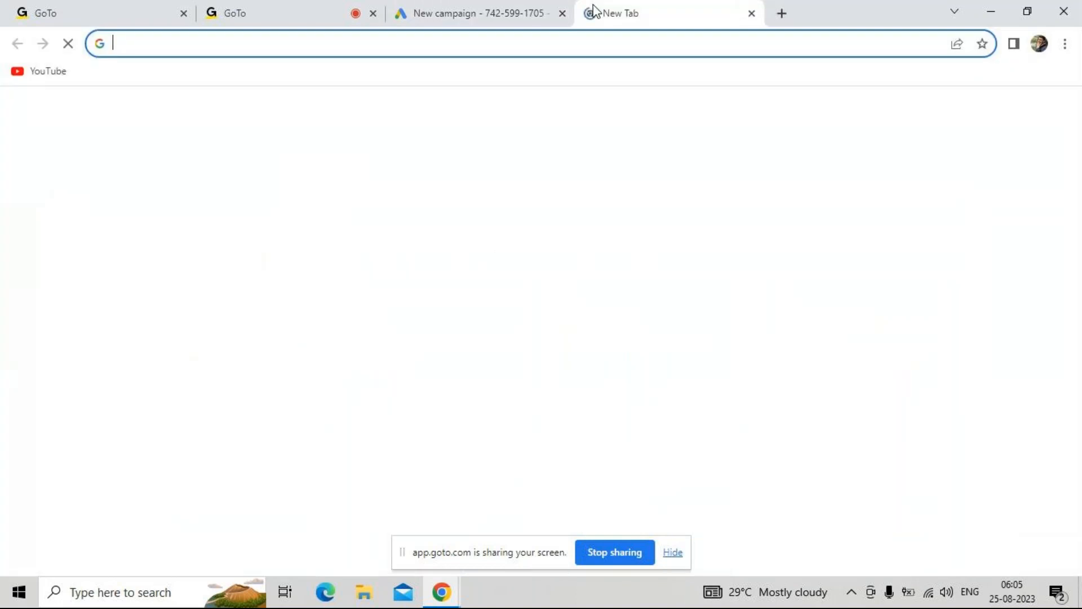
type("digital marketing")
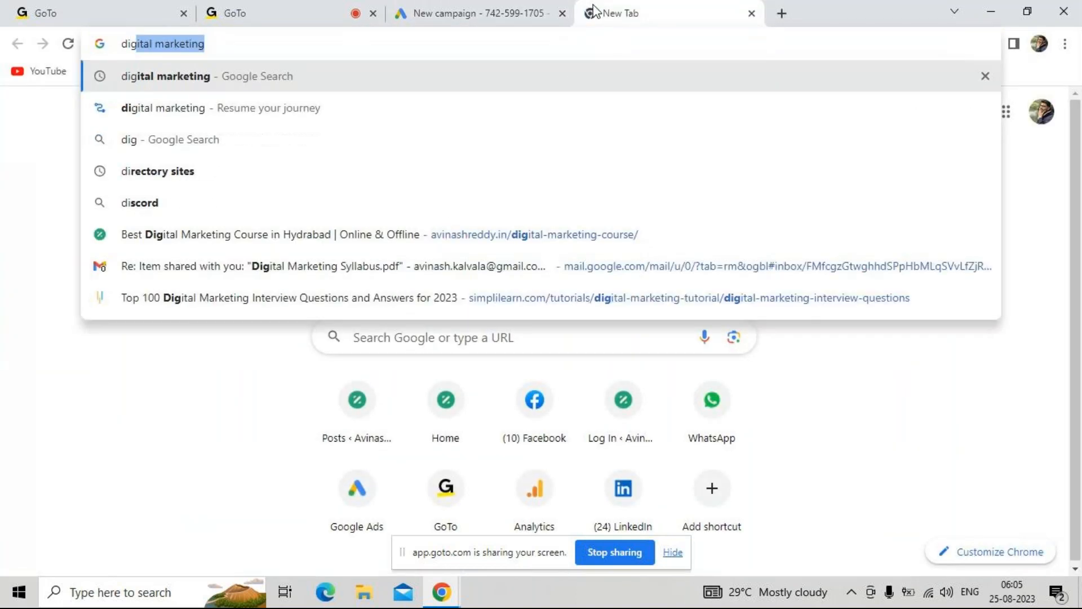
key("Return")
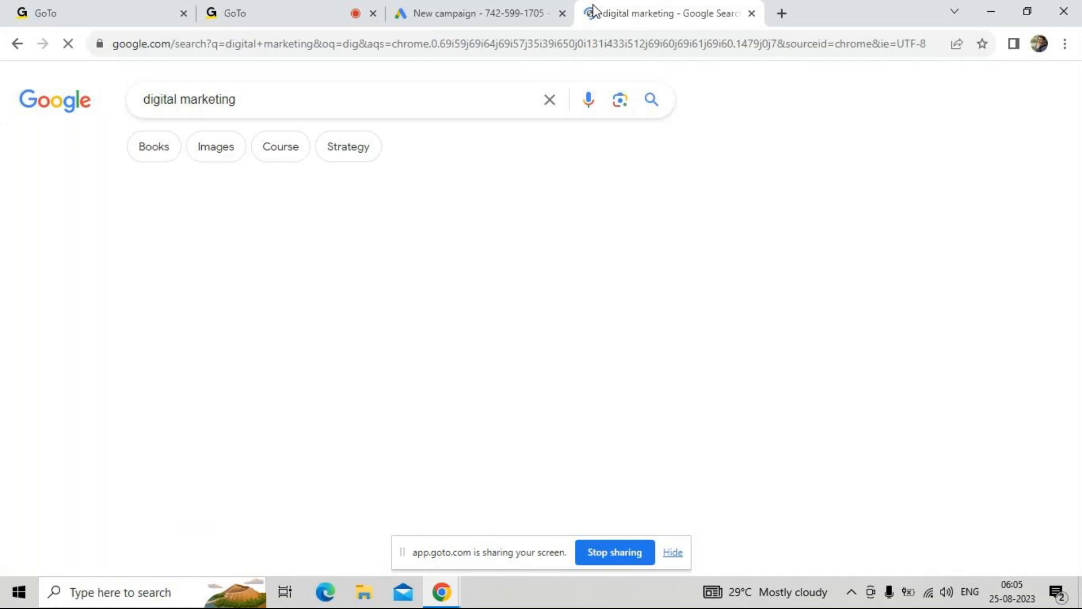
scroll(353, 389, "down", 5)
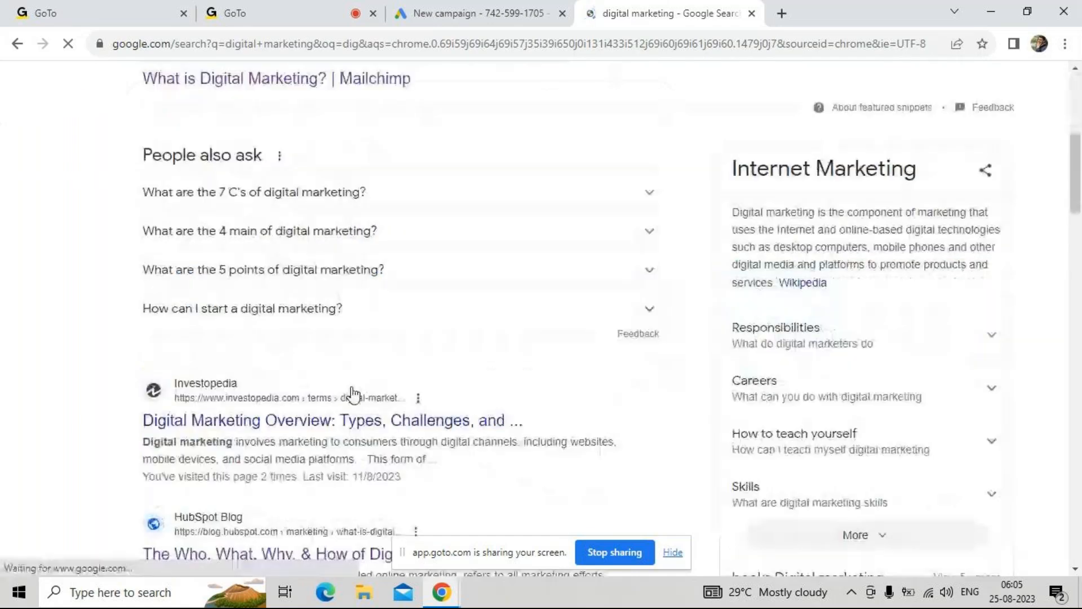
scroll(353, 392, "up", 5)
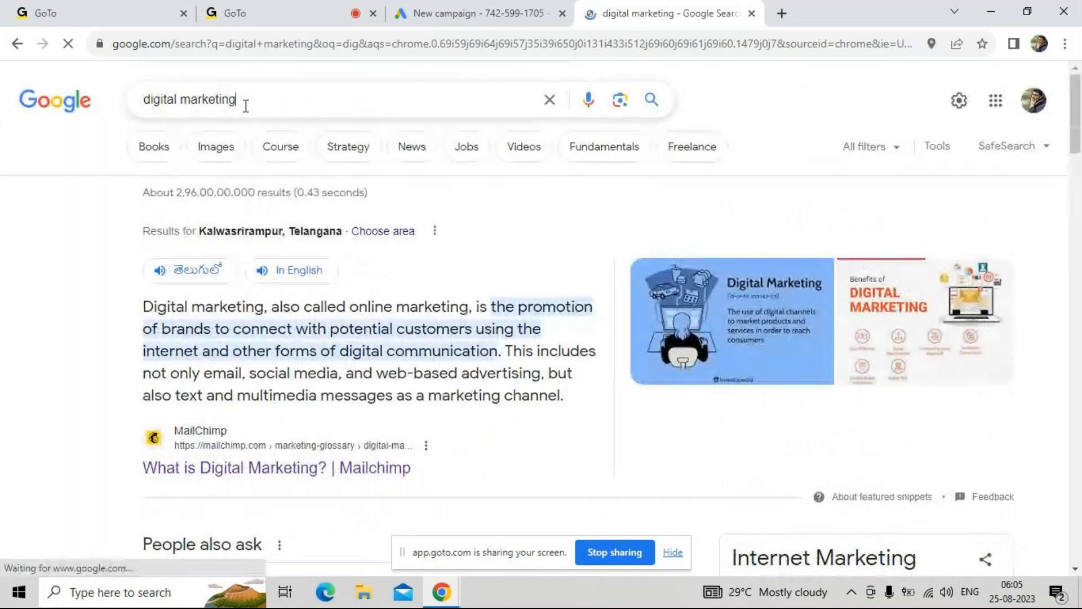
Search Google for "health insurance" and highlight the Sponsored label on the first text ad
triple_click(245, 106)
key("BackSpace")
type("he")
key("Down")
key("Return")
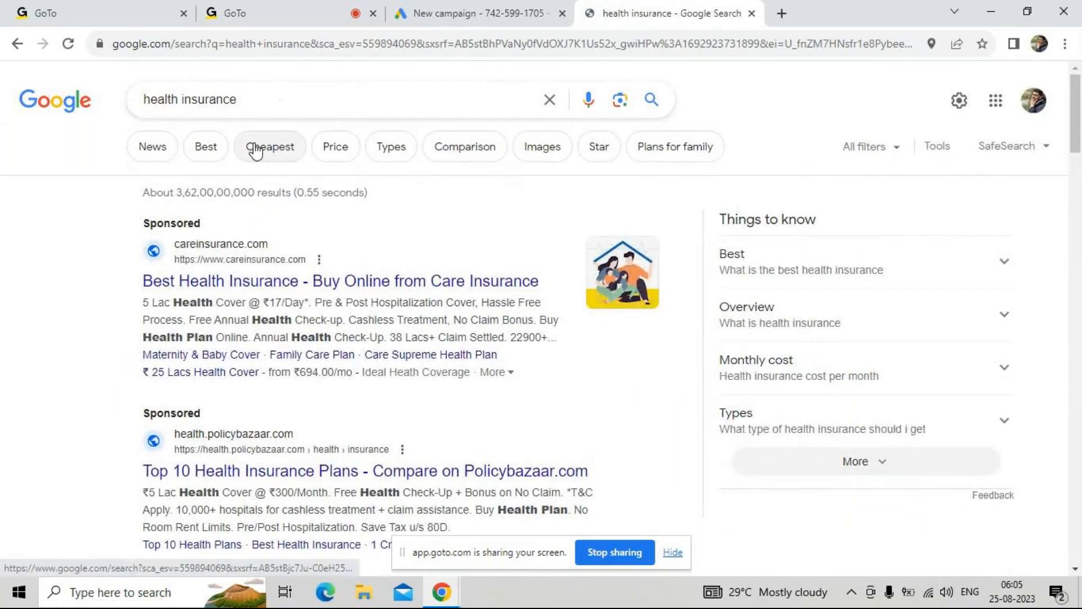
left_click_drag(115, 222, 265, 228)
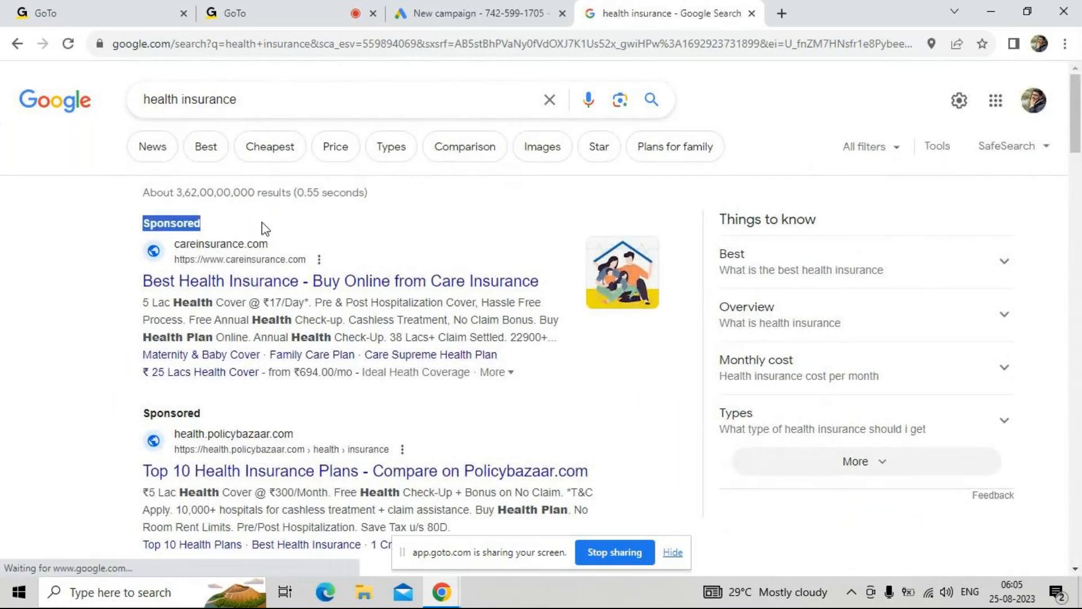
left_click(97, 346)
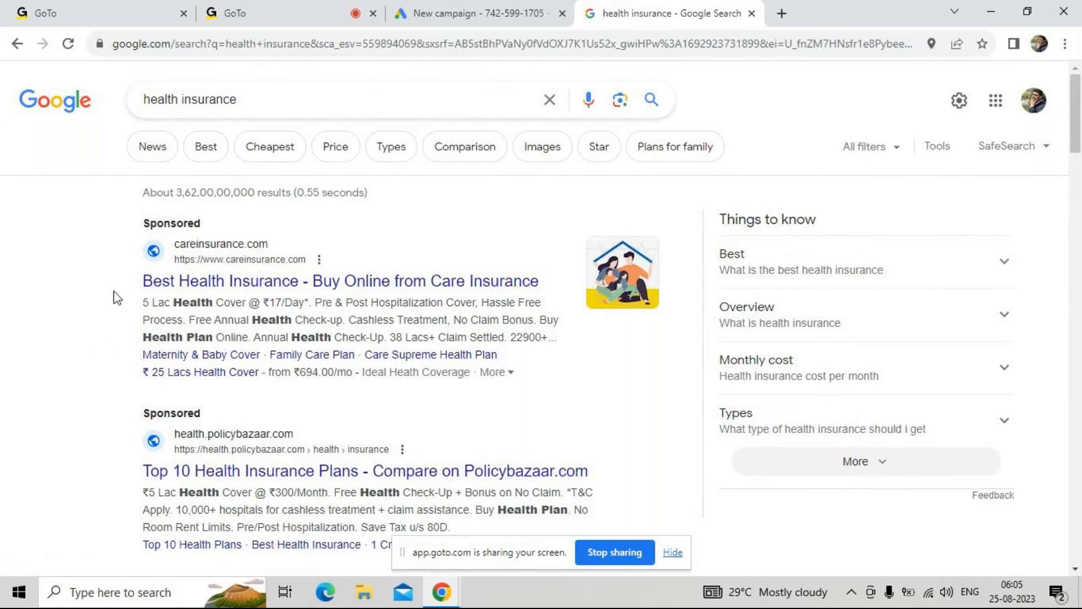
Replace the query and search Google for "mobile insurance"
double_click(281, 102)
triple_click(281, 102)
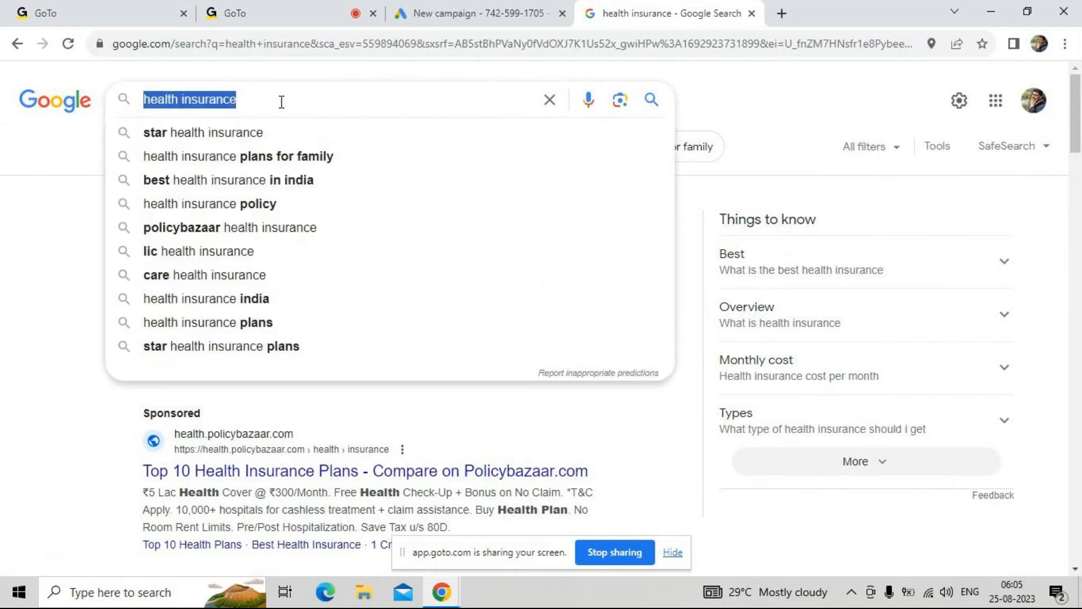
type("mobile")
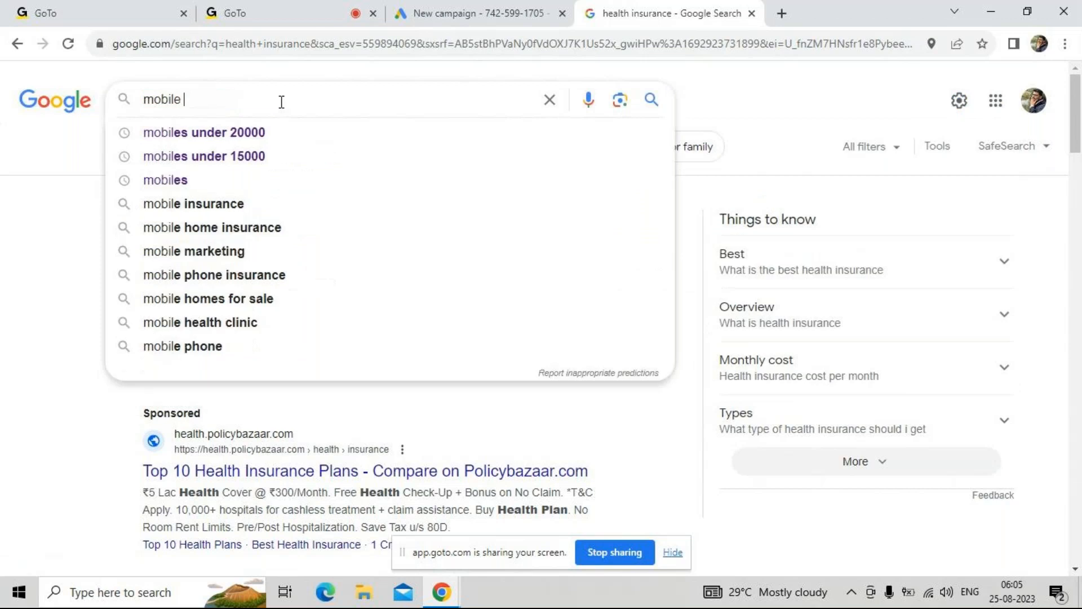
key("Down")
key("Return")
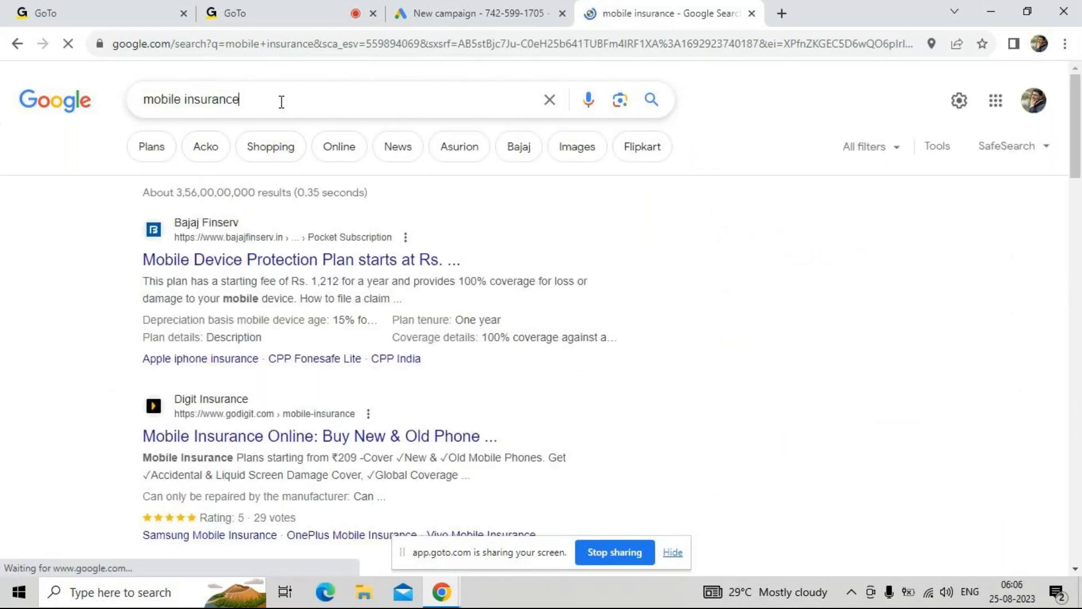
Change the query's second word and search Google for "mobile under 15000"
left_click(281, 102)
left_click_drag(180, 92, 372, 99)
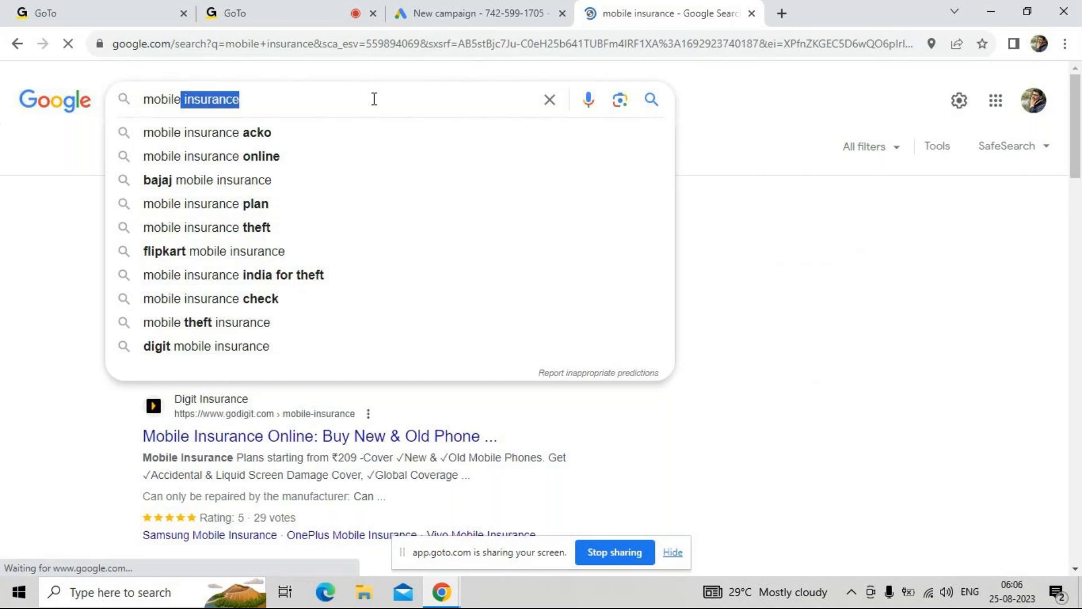
type("un")
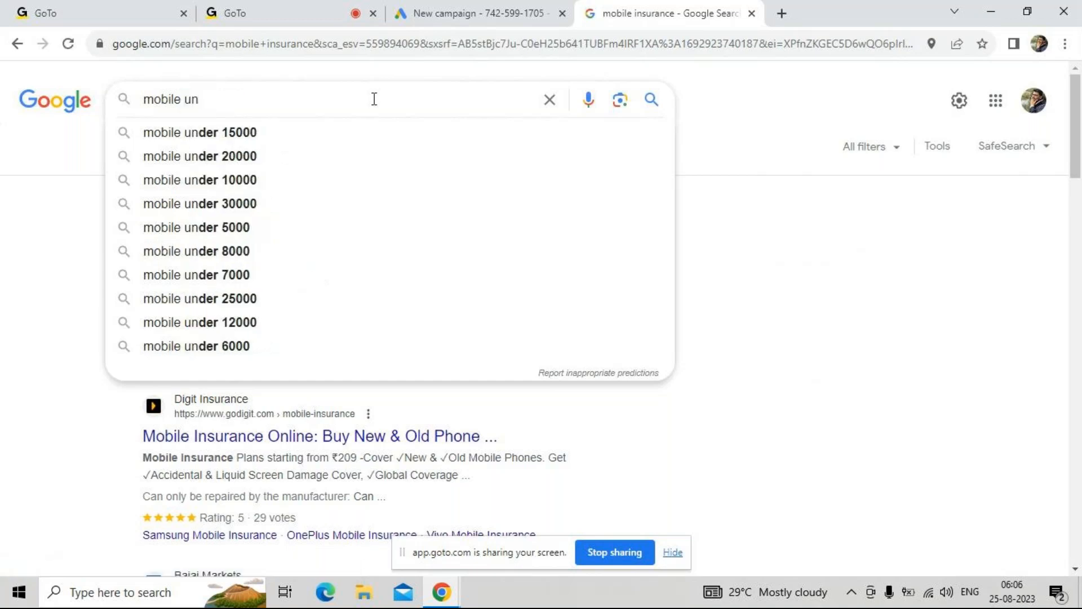
key("Down")
key("Return")
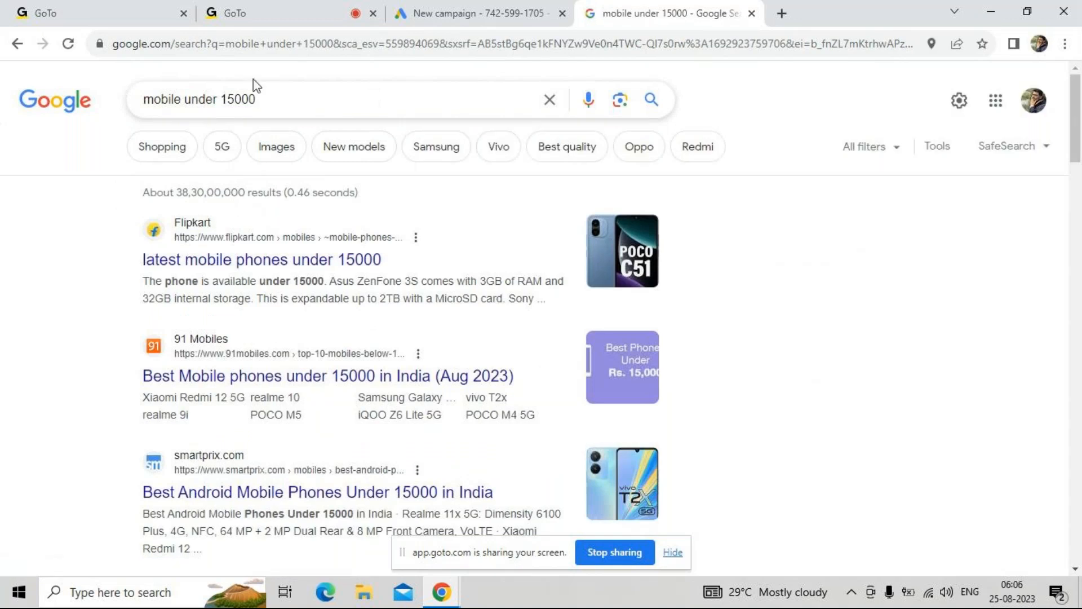
Search Google for "samsung mobiles" and examine the sponsored shopping ads above the results
triple_click(230, 98)
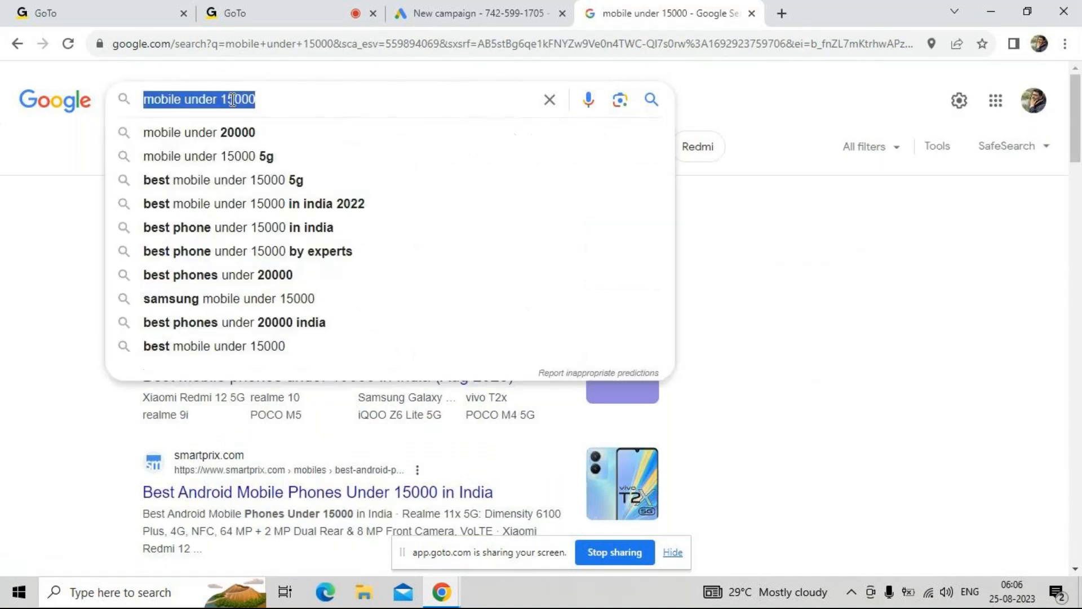
type("samsun")
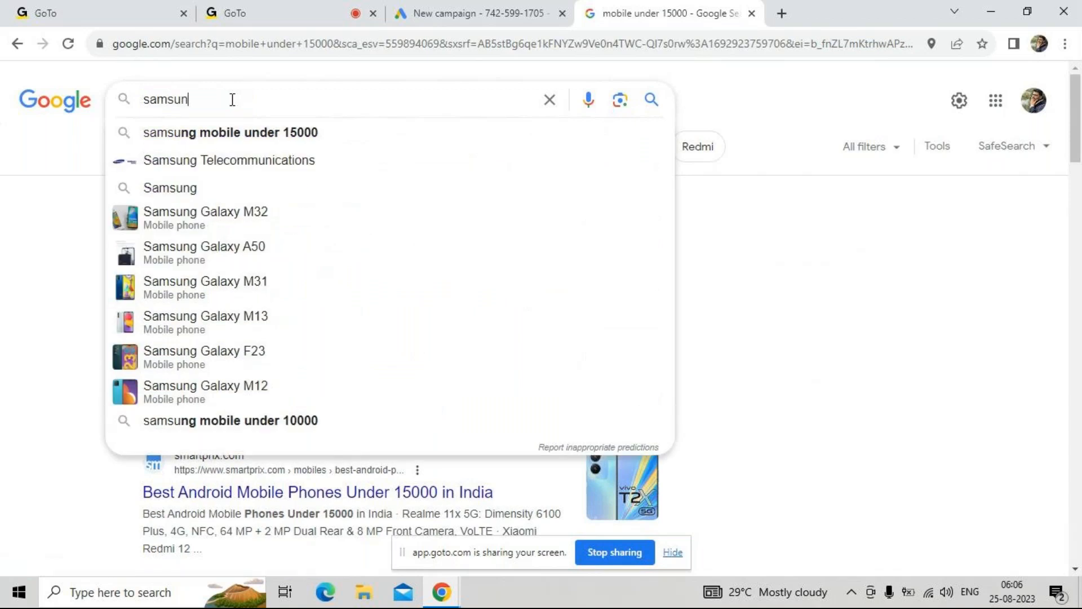
type("g mobiles")
key("Return")
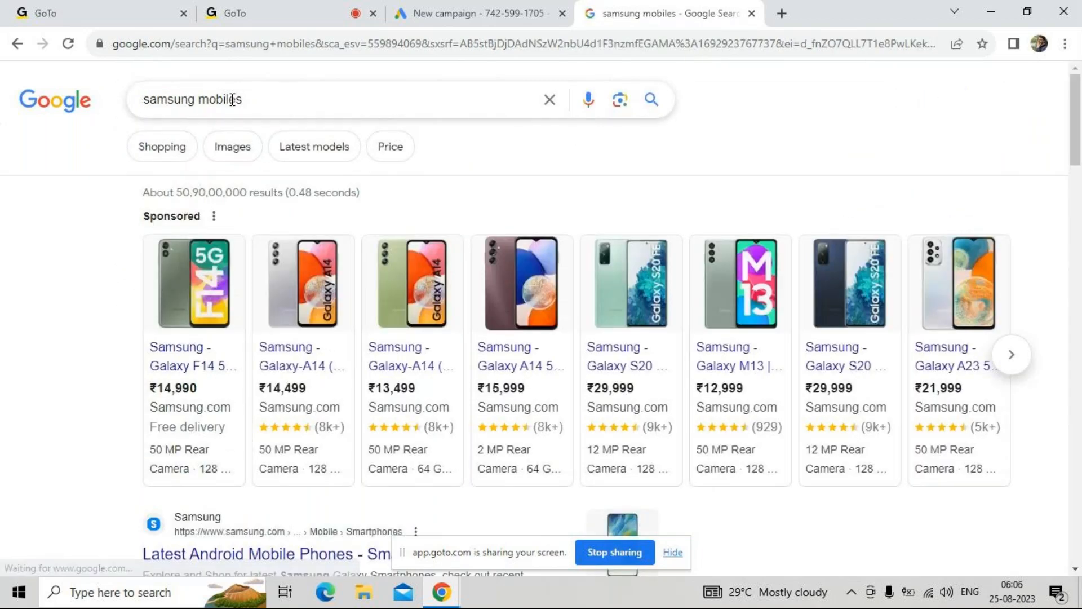
left_click_drag(151, 212, 199, 205)
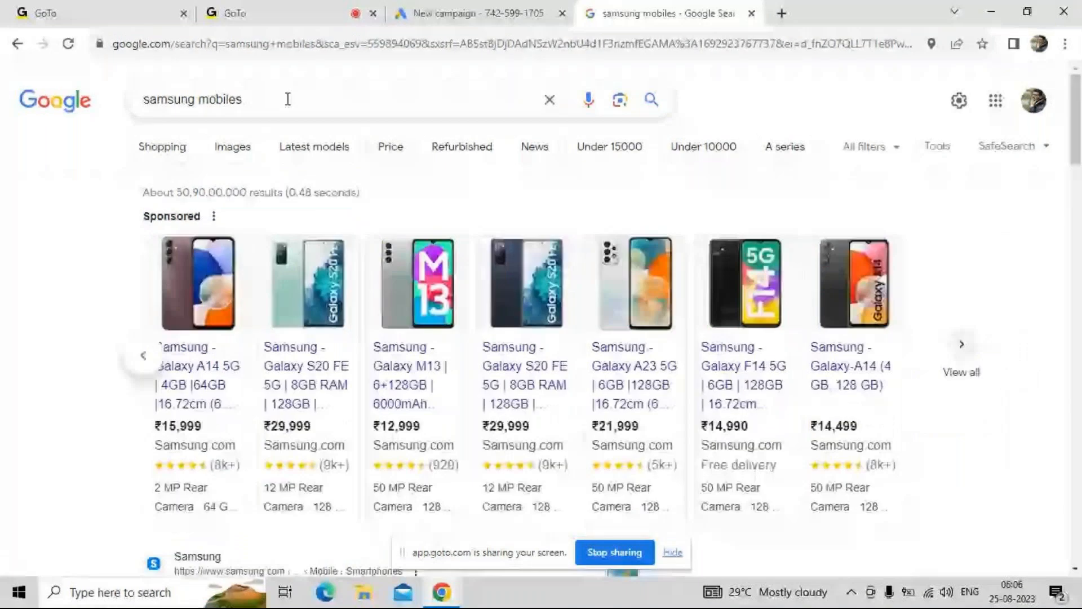
Search for "indezine", open the Indezine website and examine the display ads placed on its home page
left_click(290, 45)
type("indezine")
key("Return")
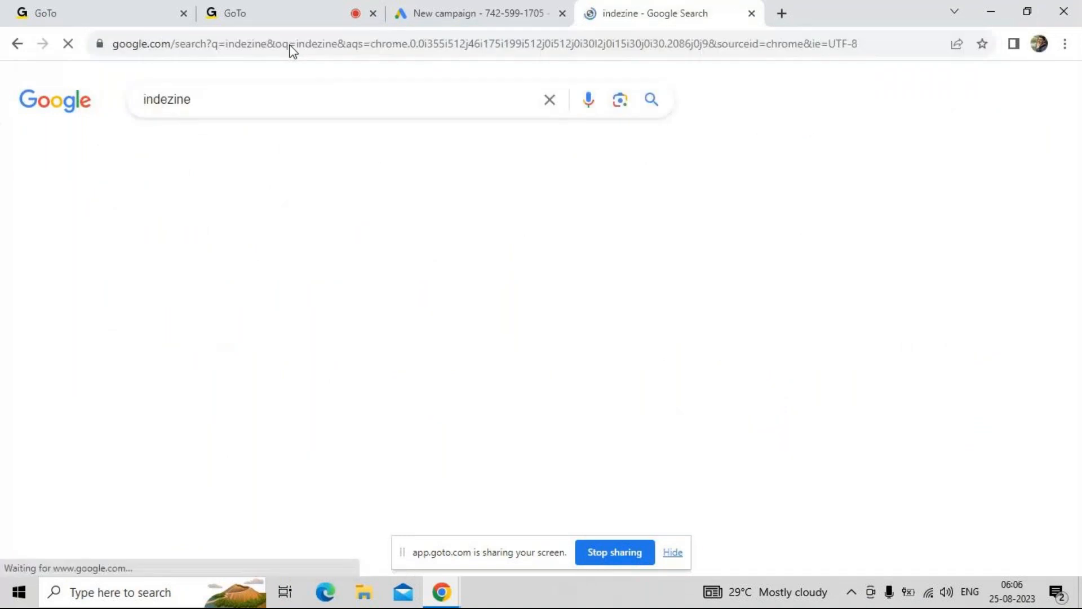
left_click(186, 264)
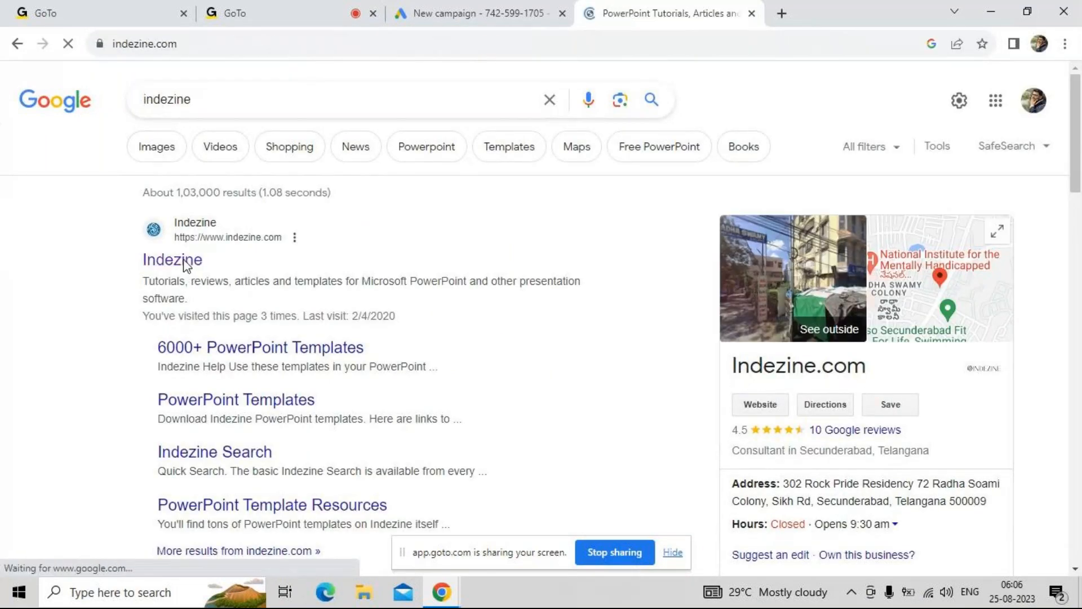
scroll(605, 386, "down", 2)
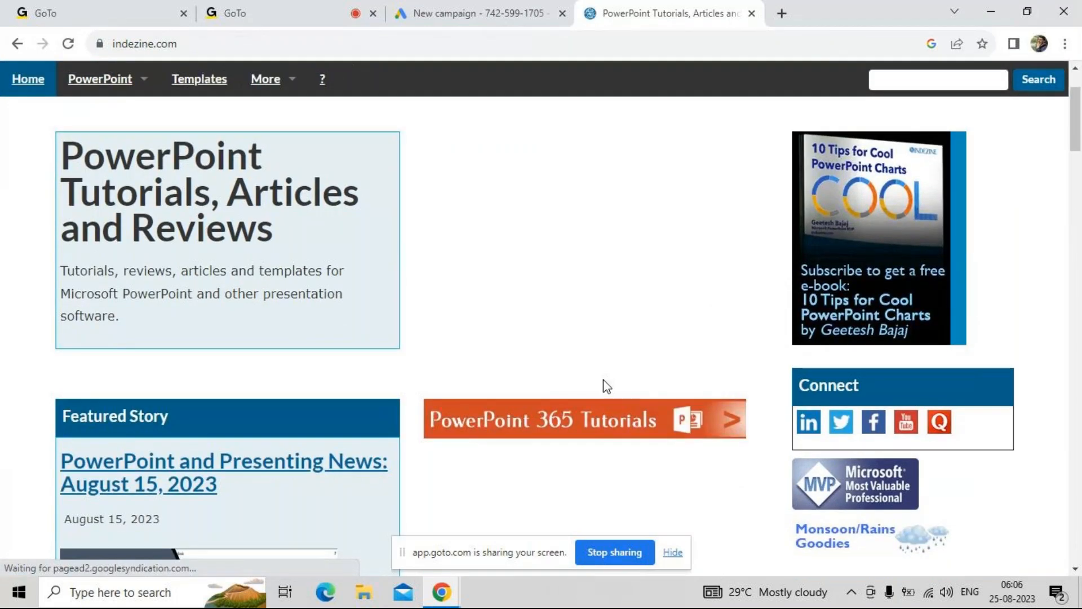
scroll(606, 386, "down", 8)
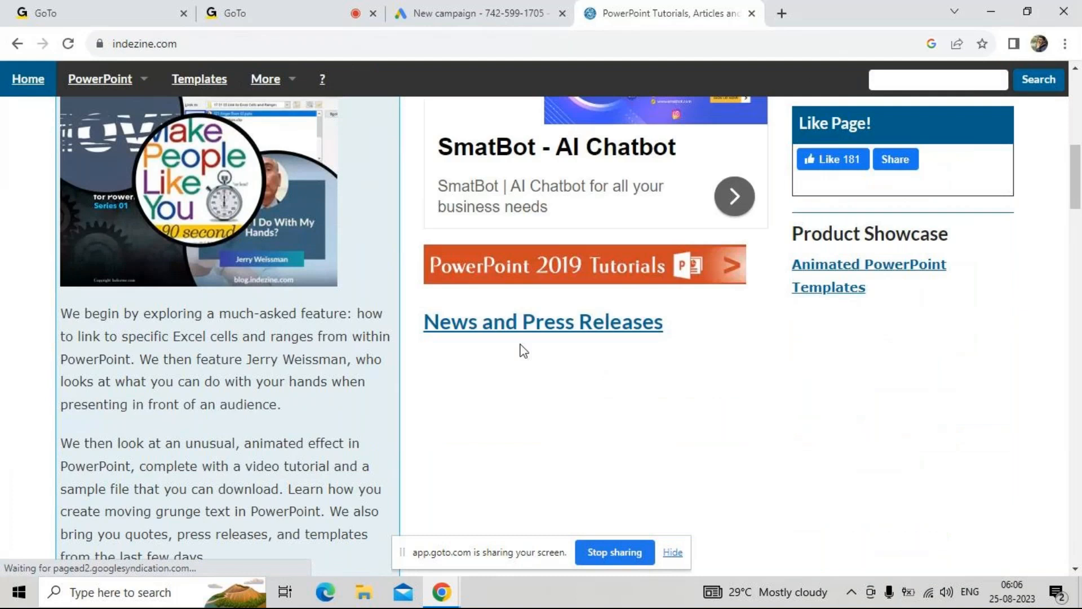
scroll(539, 416, "up", 2)
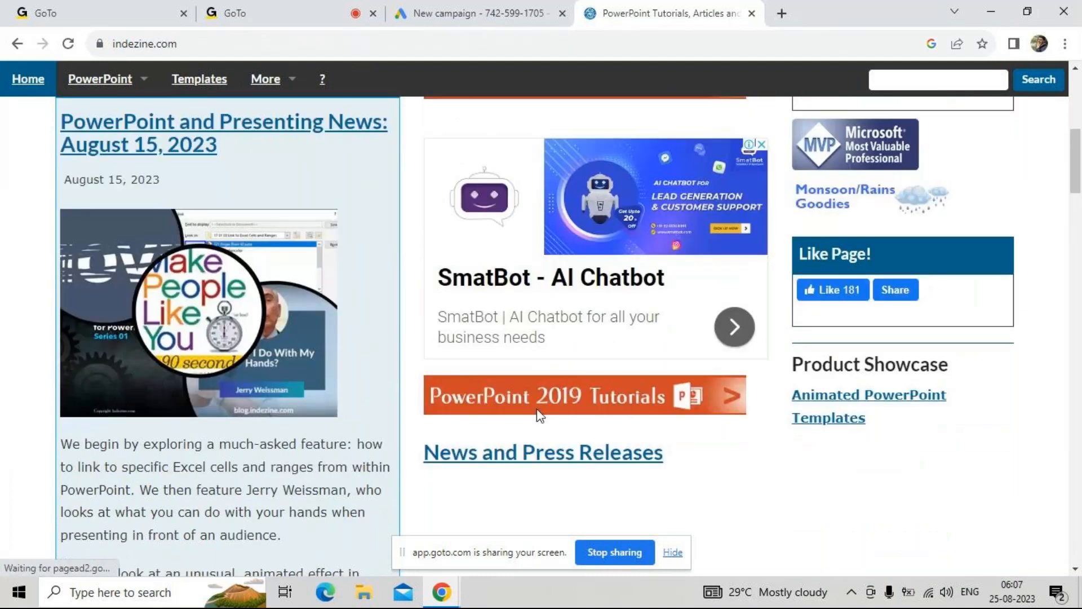
Return to the new campaign page in Google Ads and examine the available campaign objectives
scroll(540, 415, "up", 2)
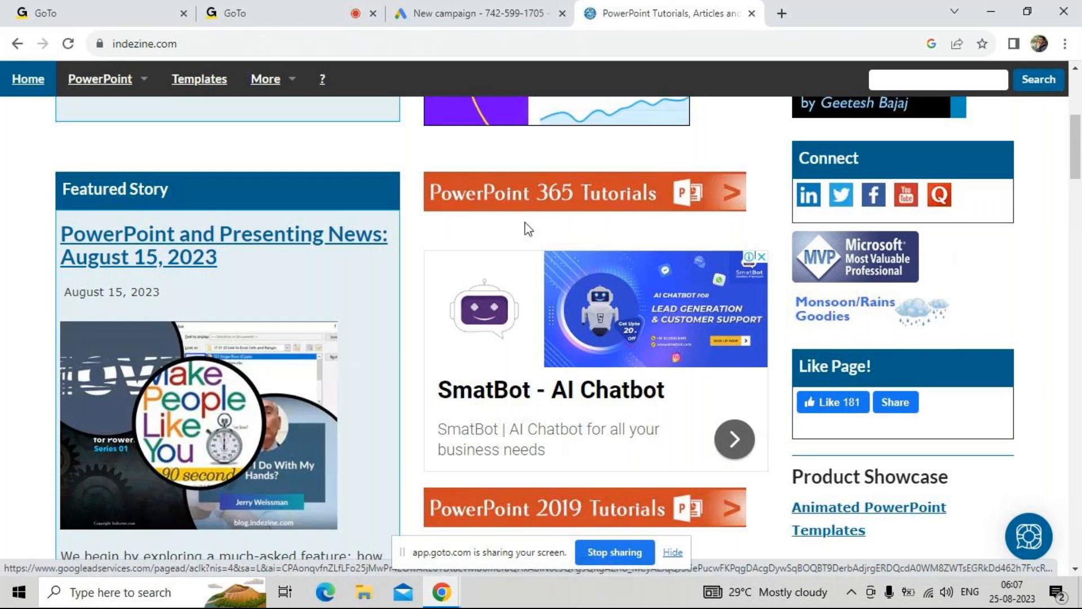
left_click(430, 16)
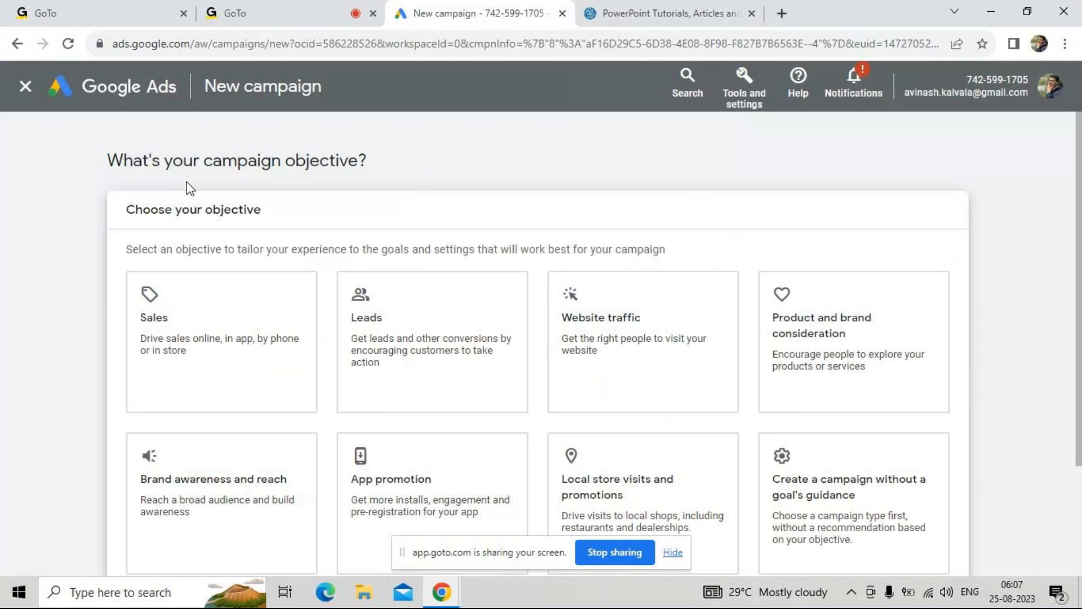
left_click_drag(120, 180, 344, 164)
left_click(391, 161)
scroll(474, 175, "down", 1)
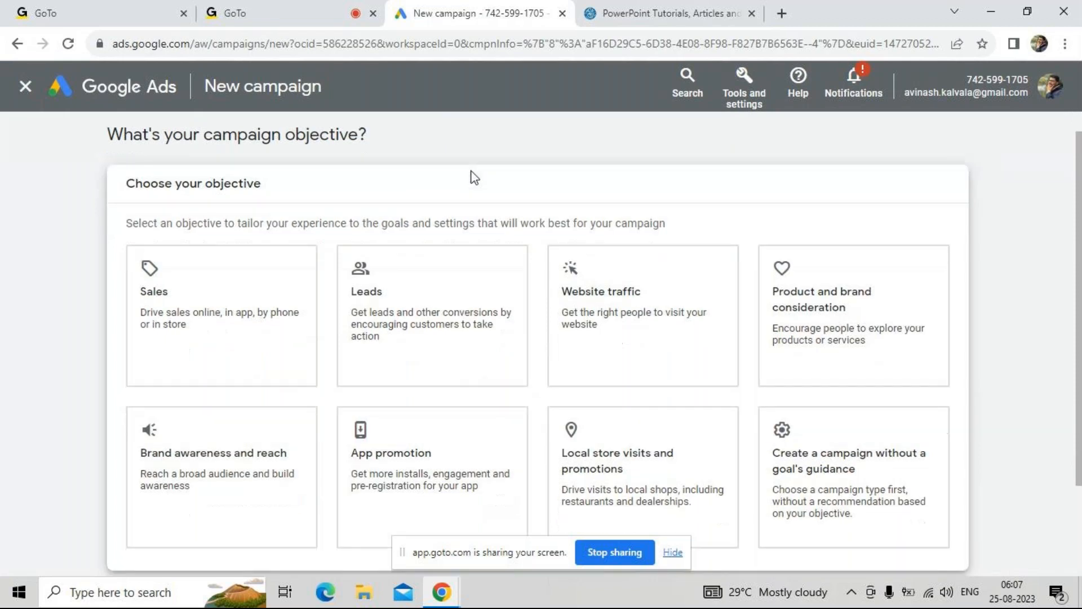
scroll(366, 164, "up", 1)
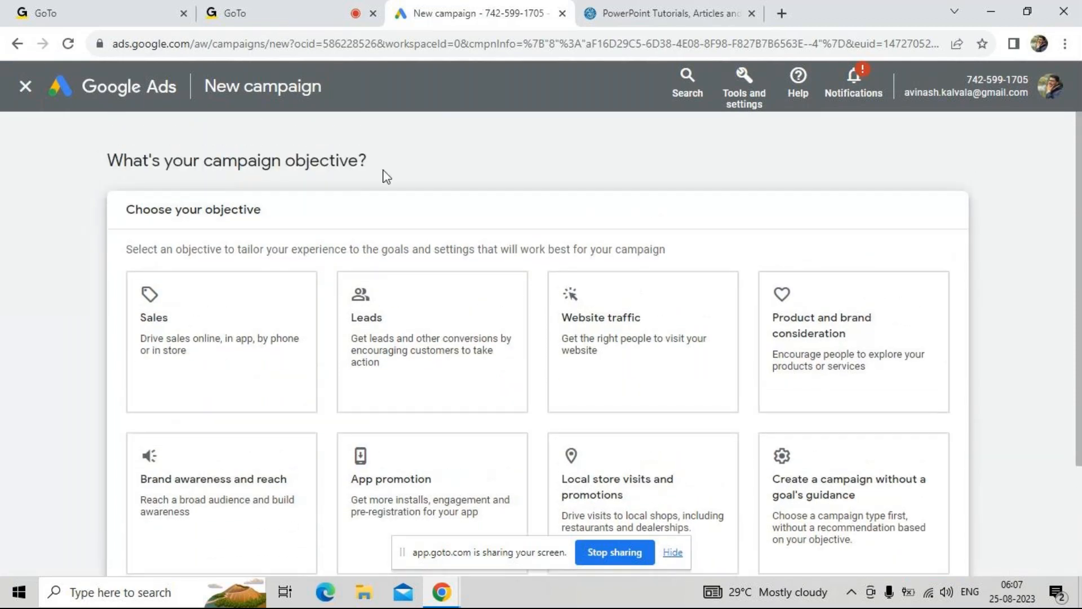
scroll(456, 198, "down", 1)
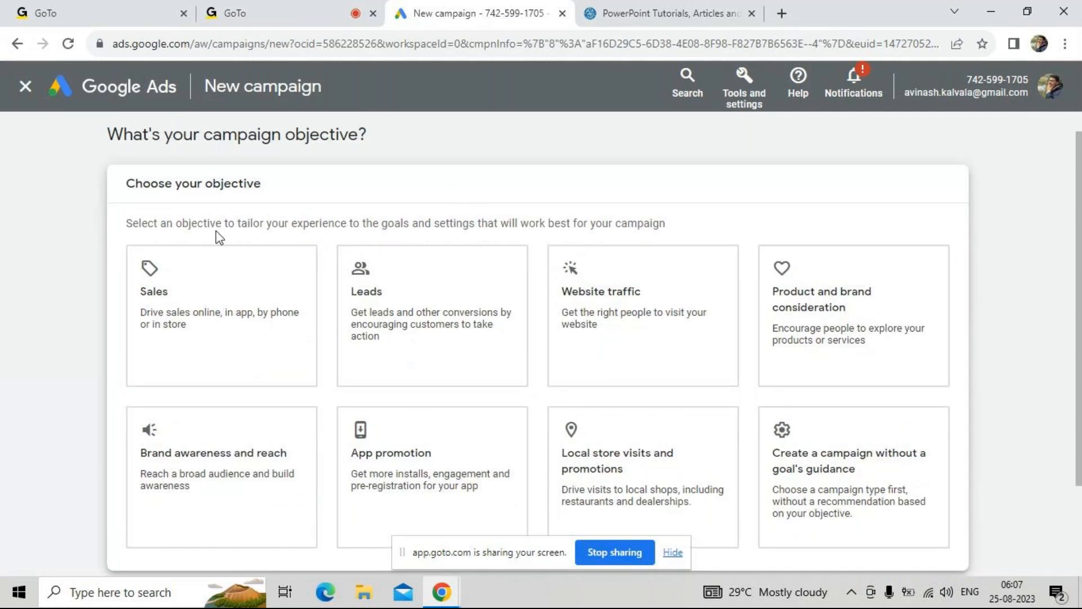
Choose Website traffic as the campaign objective and continue with the account-default conversion goals
left_click(425, 379)
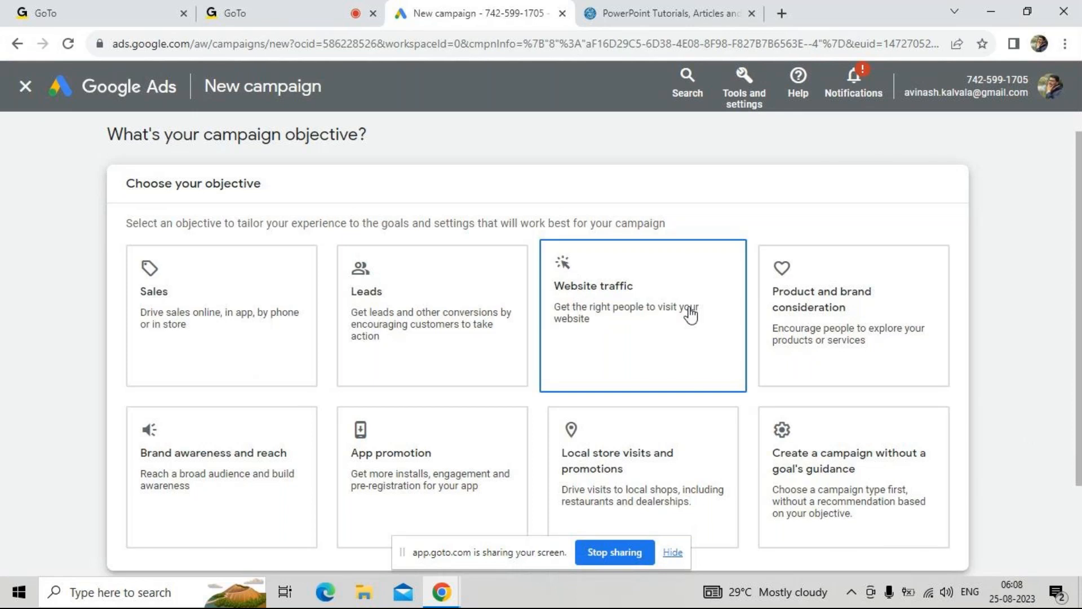
scroll(691, 315, "down", 6)
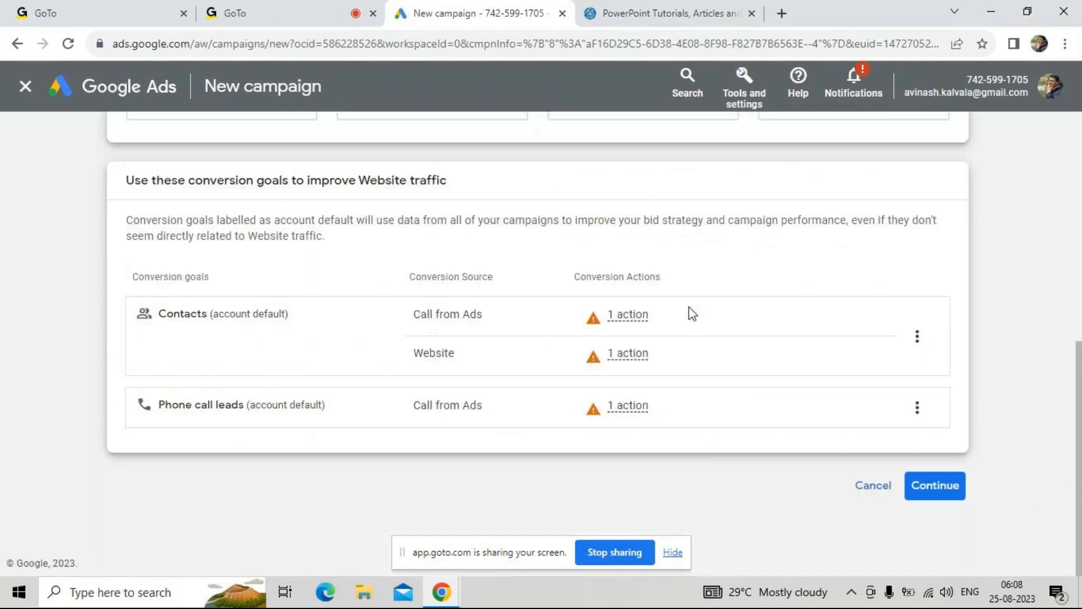
left_click_drag(231, 183, 326, 183)
left_click(420, 184)
left_click(958, 501)
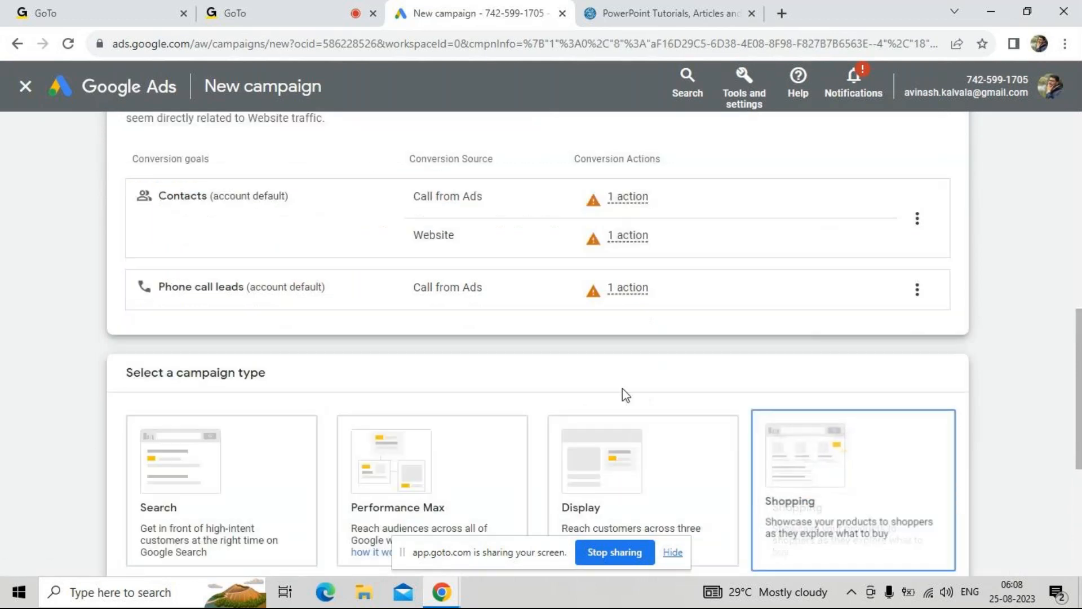
Examine the campaign types offered for the Website traffic objective, from Search to Discovery
scroll(543, 391, "down", 2)
scroll(513, 398, "down", 2)
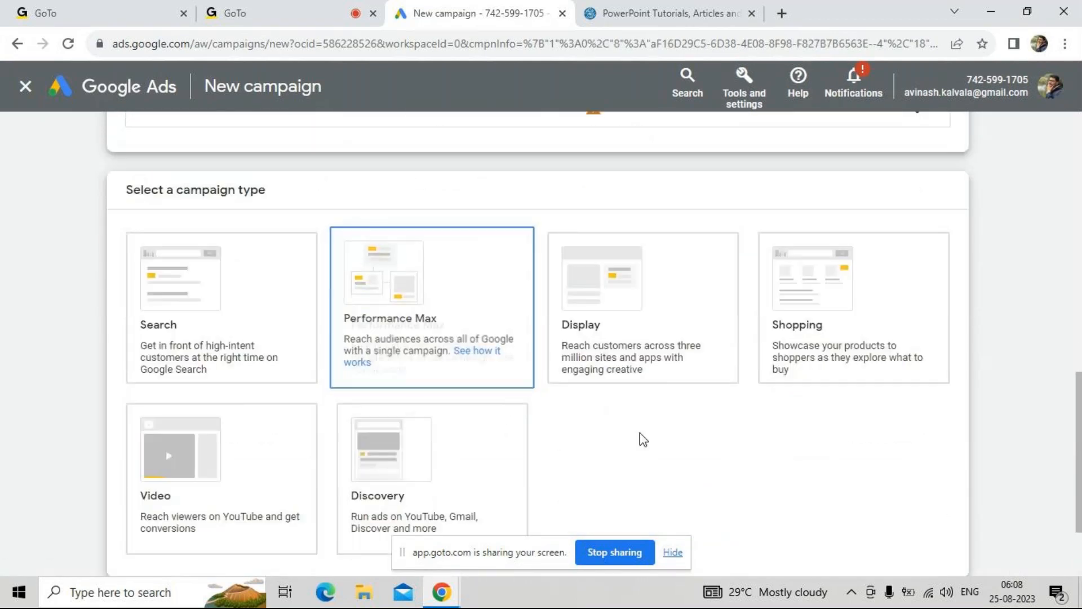
scroll(640, 437, "down", 1)
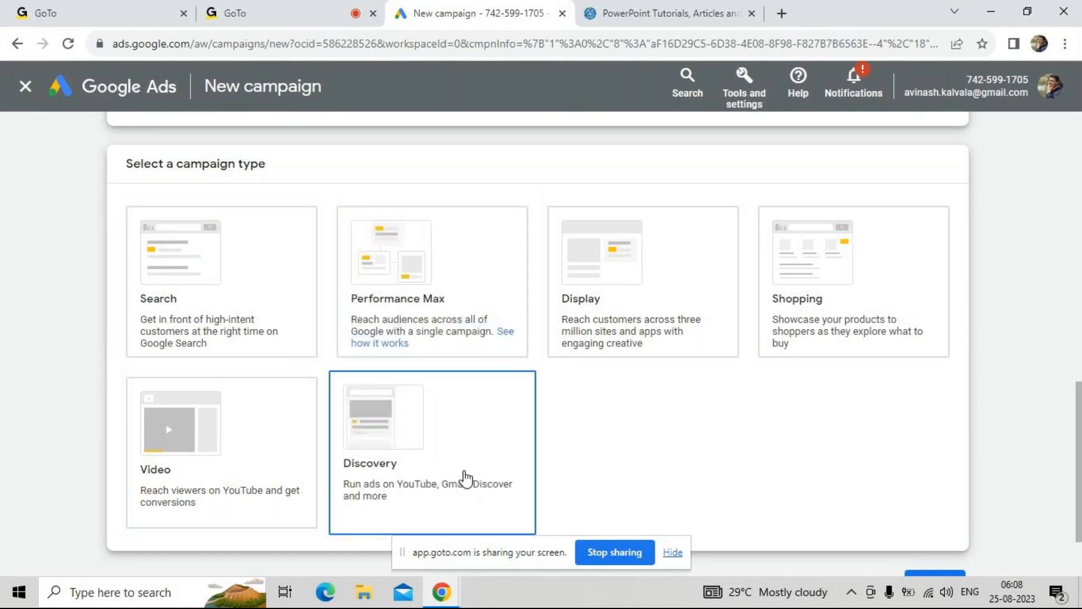
scroll(460, 478, "down", 1)
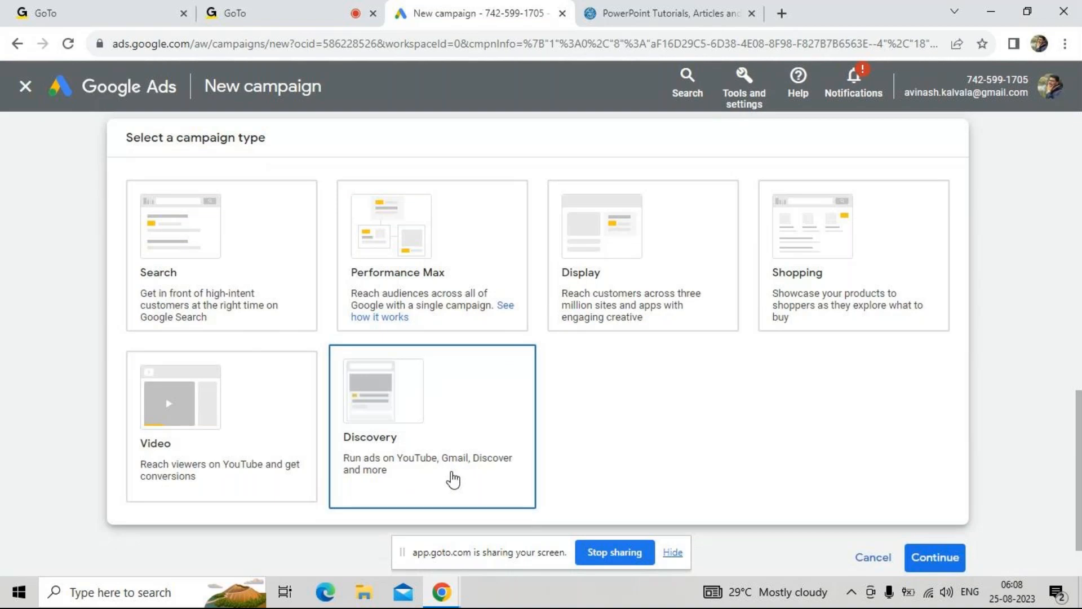
Open Gmail in a new browser tab and check the Social, Updates and Promotions categories for ads
left_click(781, 13)
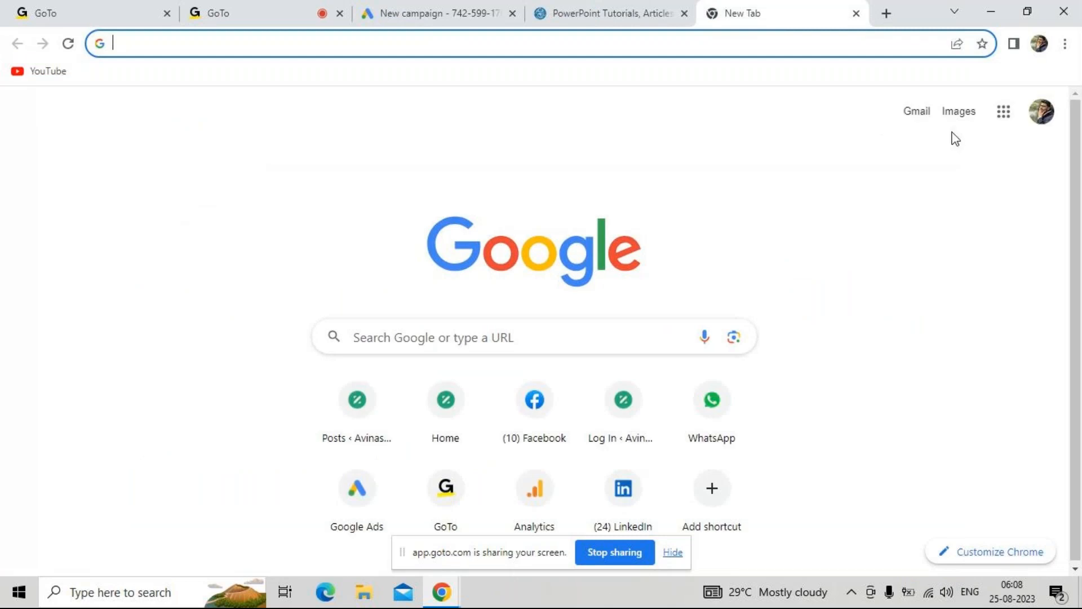
left_click(927, 115)
left_click(927, 114)
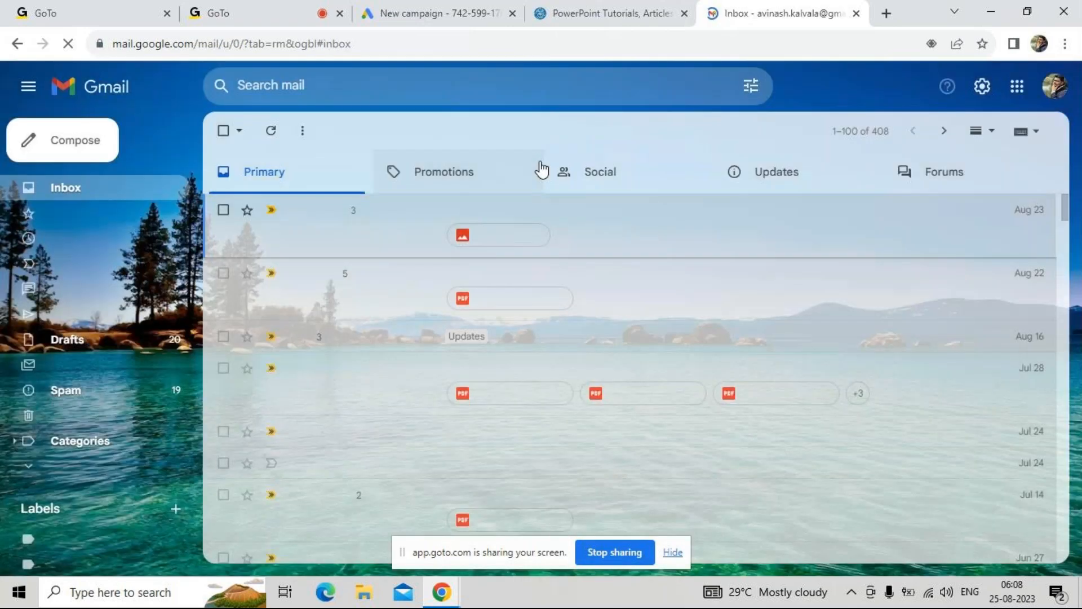
left_click(575, 169)
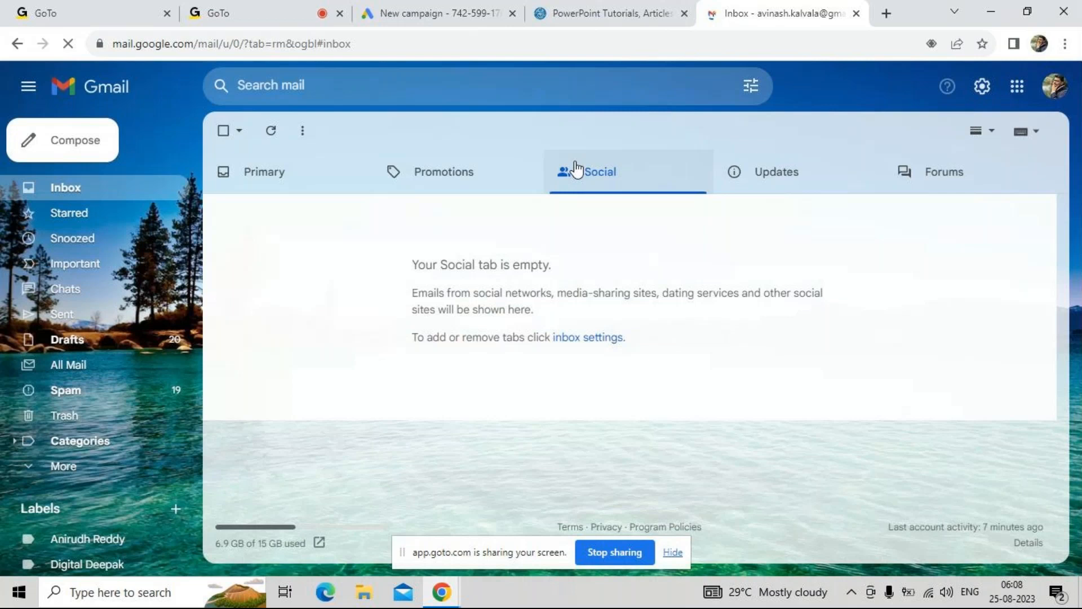
left_click(491, 179)
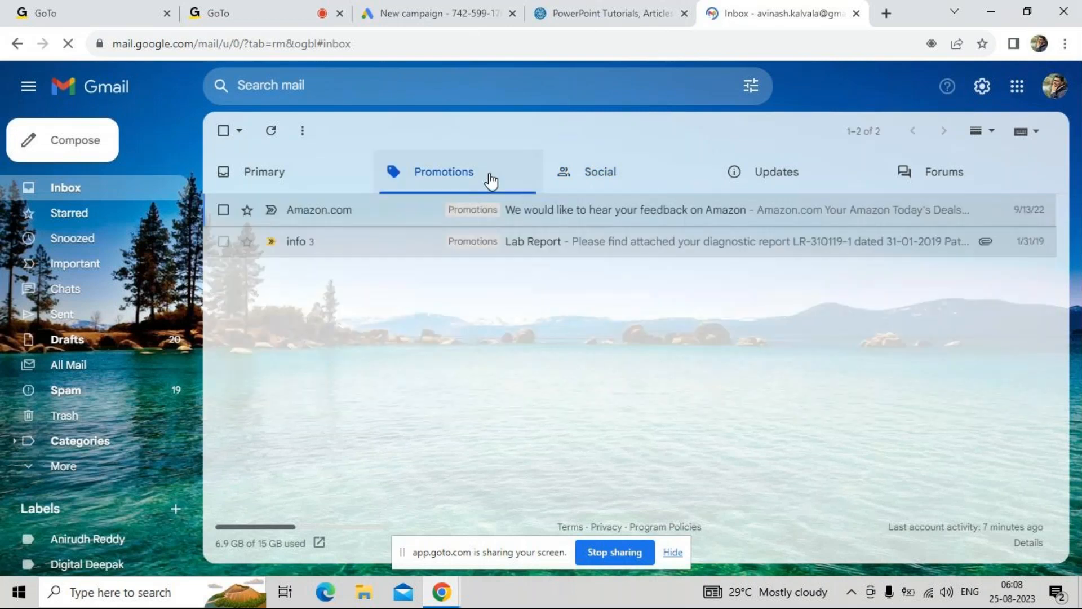
left_click(765, 172)
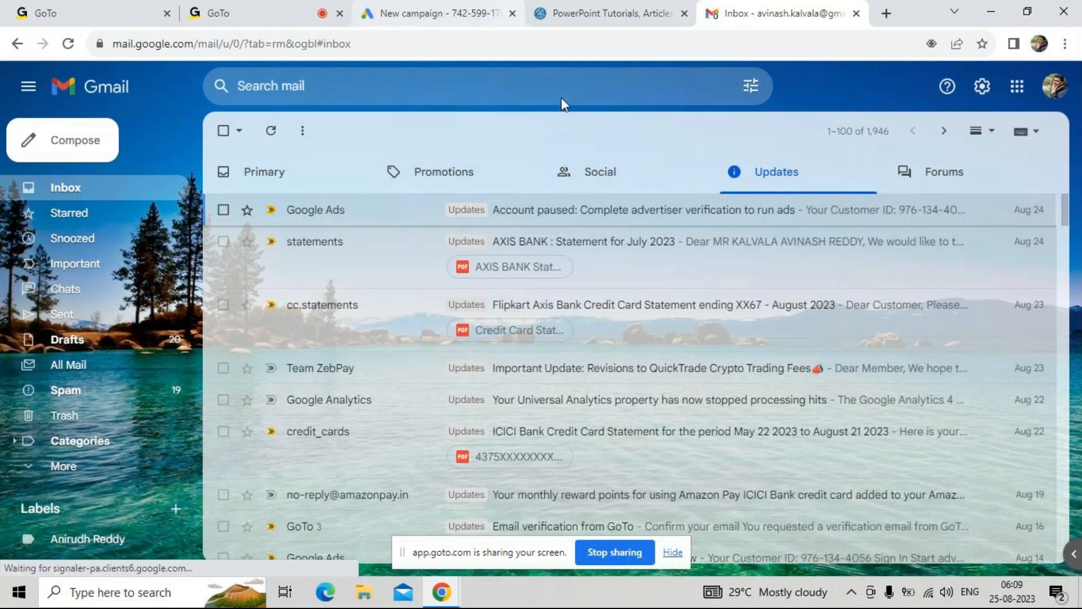
left_click(467, 184)
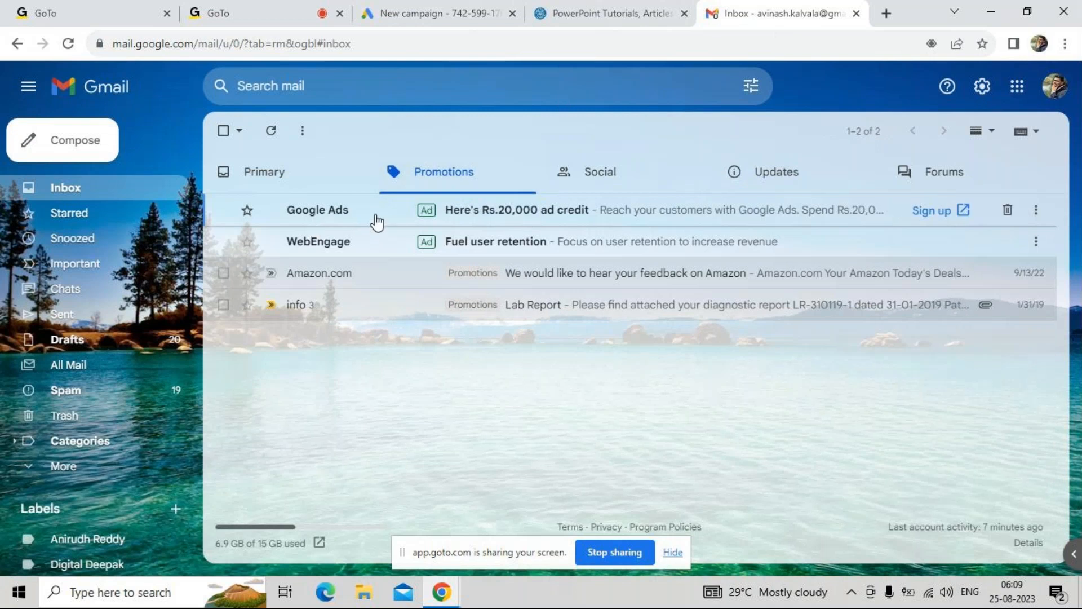
Return to the new campaign page in Google Ads and select Search as the campaign type
left_click(570, 7)
left_click(427, 12)
left_click(449, 410)
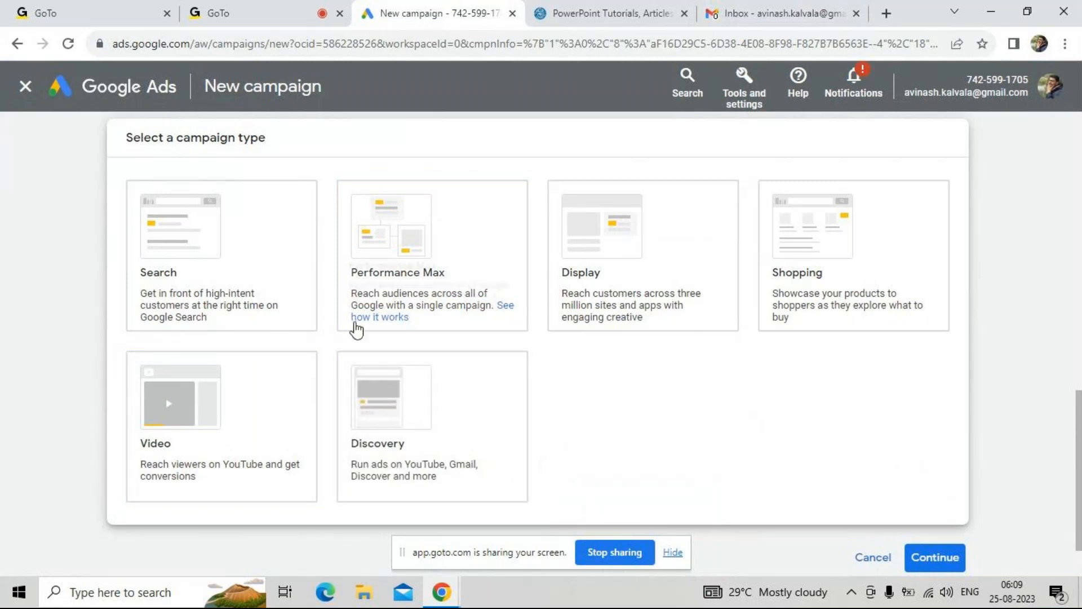
left_click(256, 287)
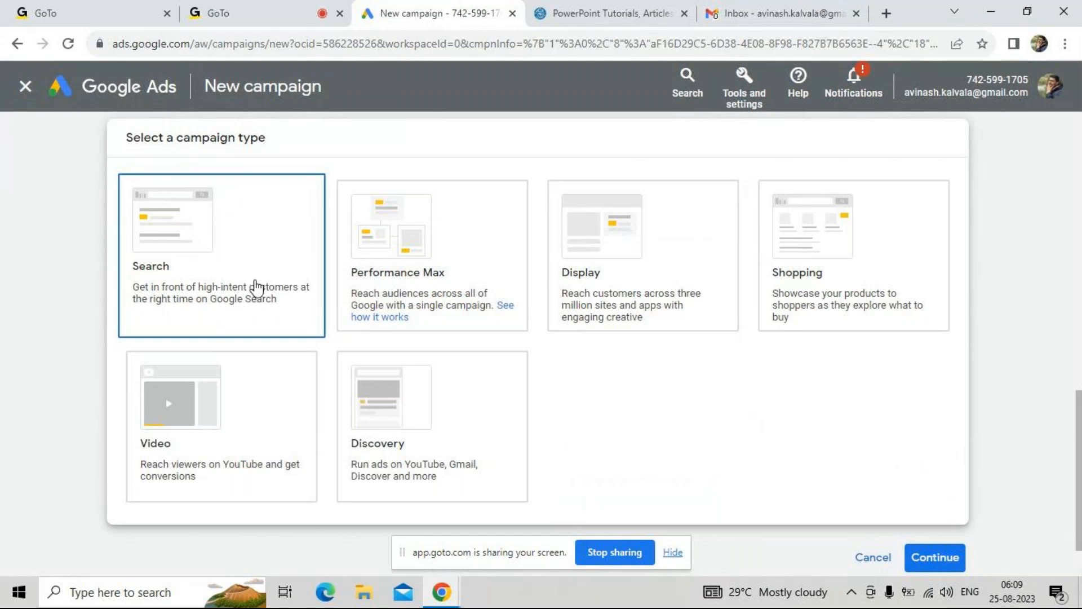
scroll(257, 288, "down", 6)
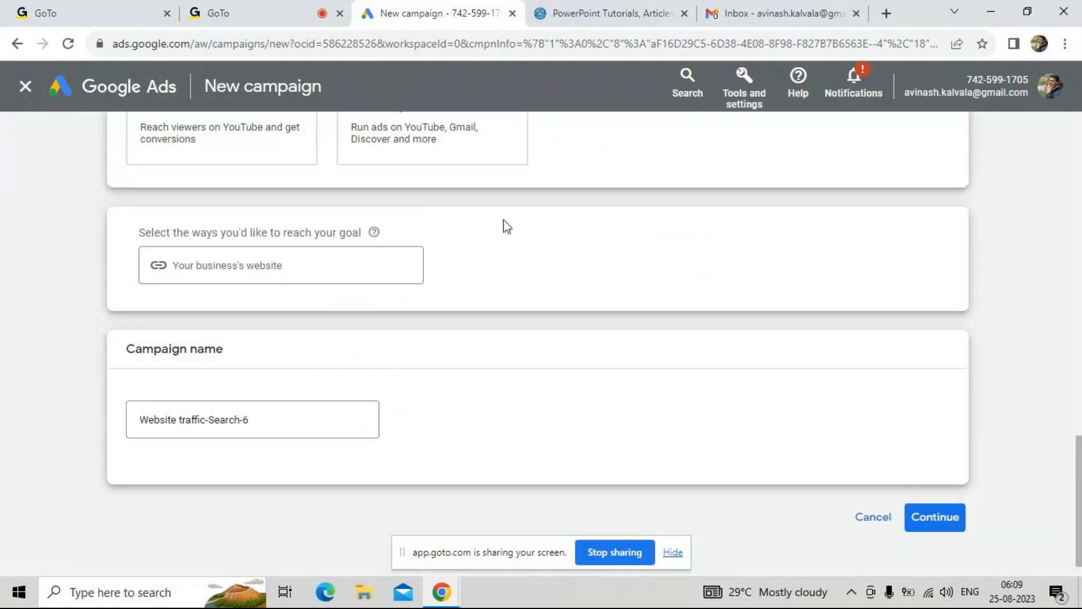
Go back to the objectives and reselect Website traffic as the objective and Search as the campaign type
scroll(506, 226, "up", 10)
left_click(667, 340)
left_click_drag(658, 355, 660, 290)
scroll(687, 214, "down", 3)
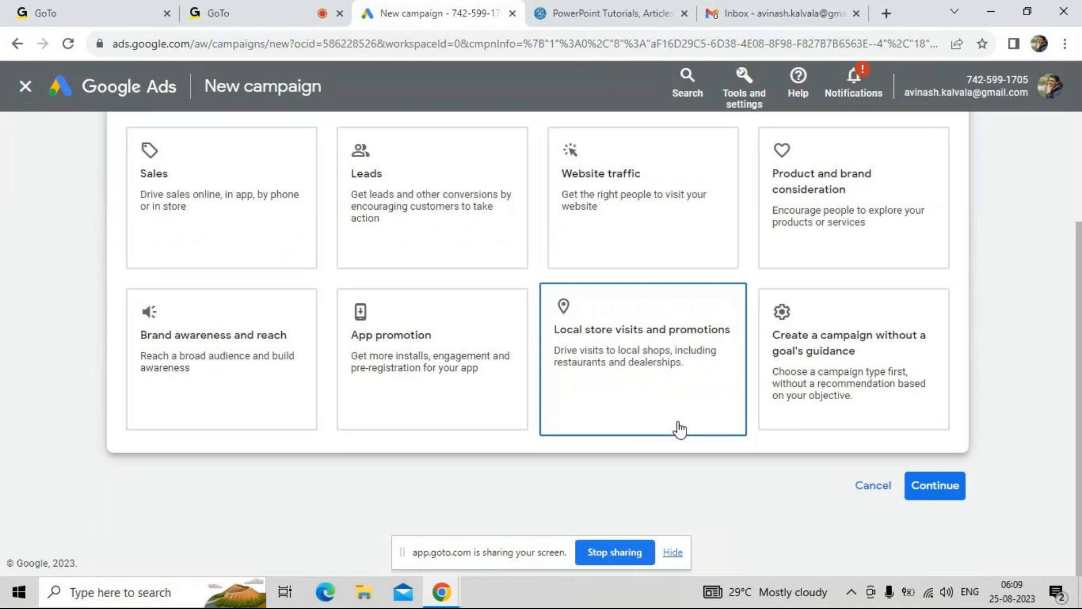
left_click(684, 254)
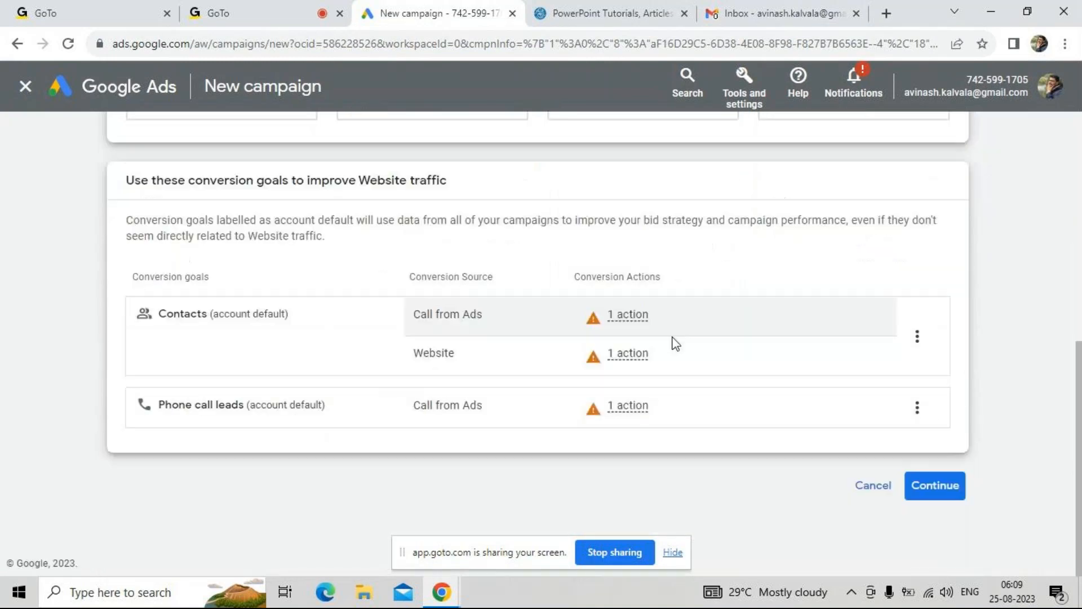
left_click(934, 486)
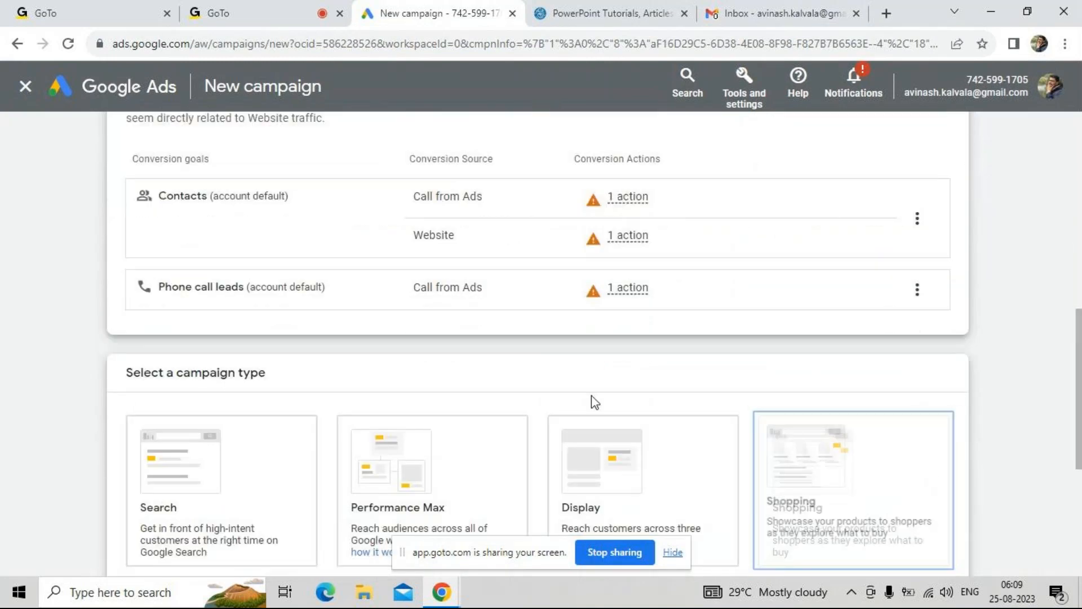
left_click(268, 446)
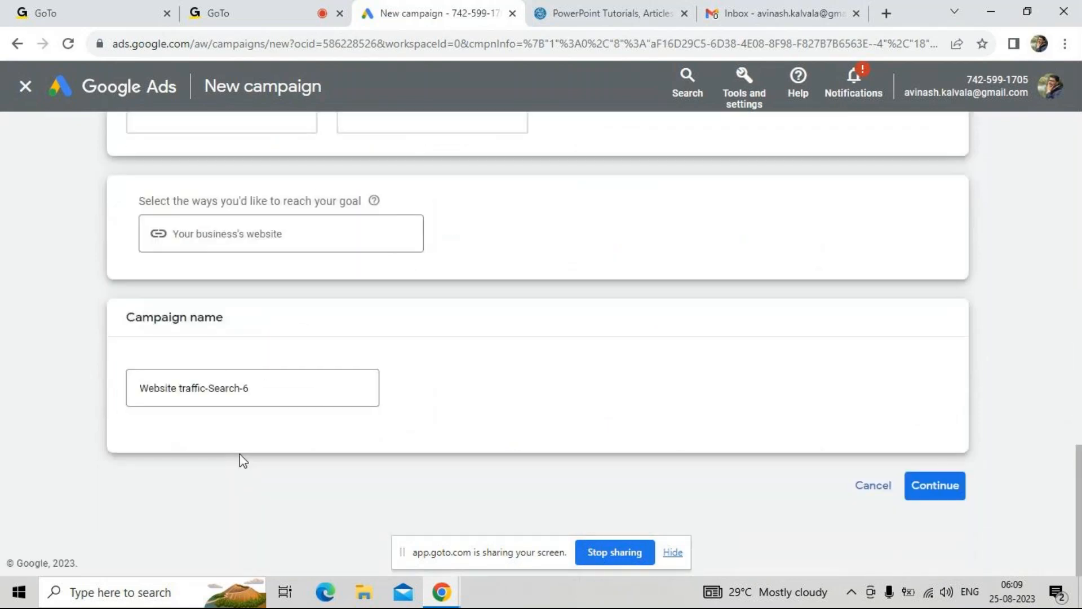
Open arwebmedia.com in a new browser tab and copy its address for the business website field
left_click(370, 231)
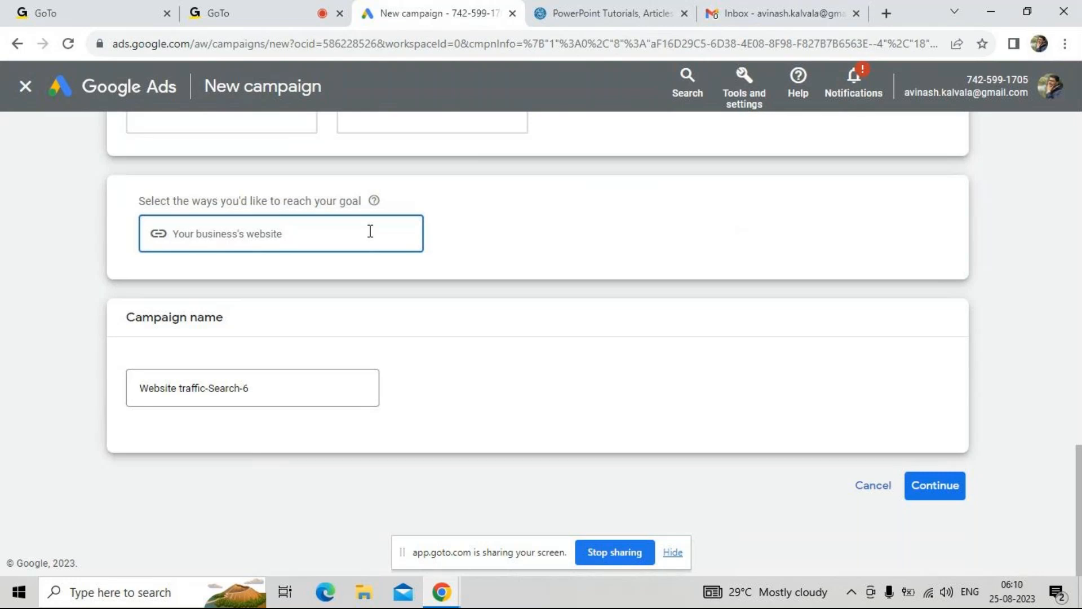
left_click(884, 14)
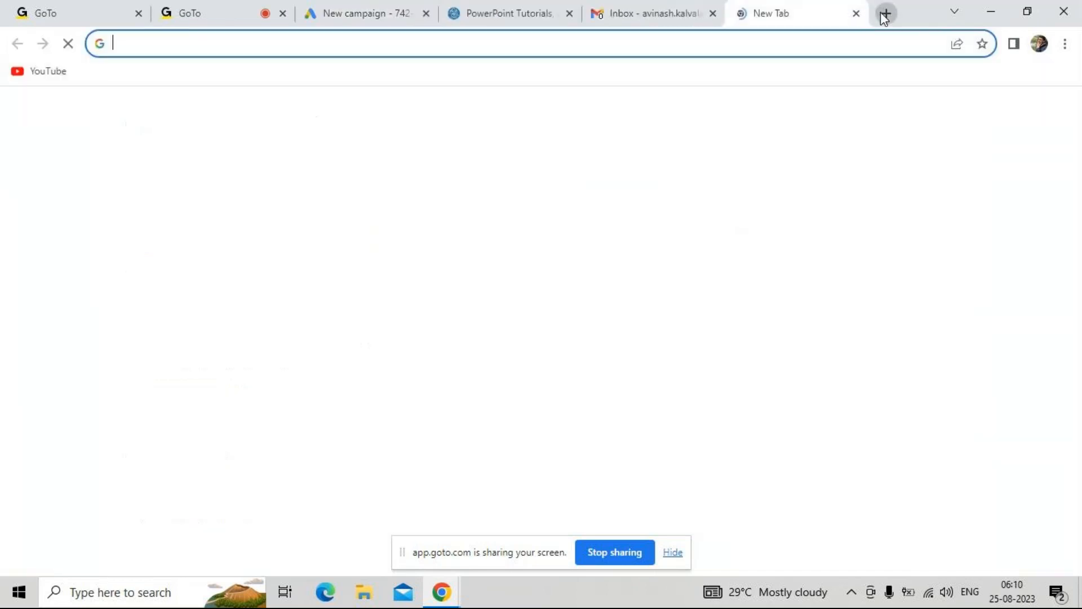
type("ar")
key("Return")
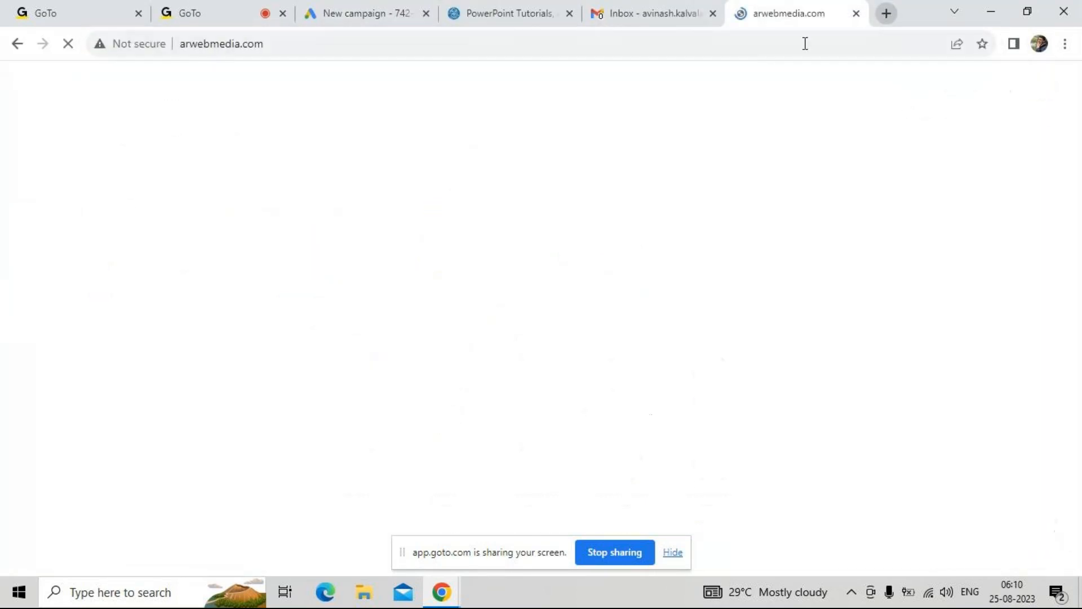
left_click(766, 50)
key("ctrl+c")
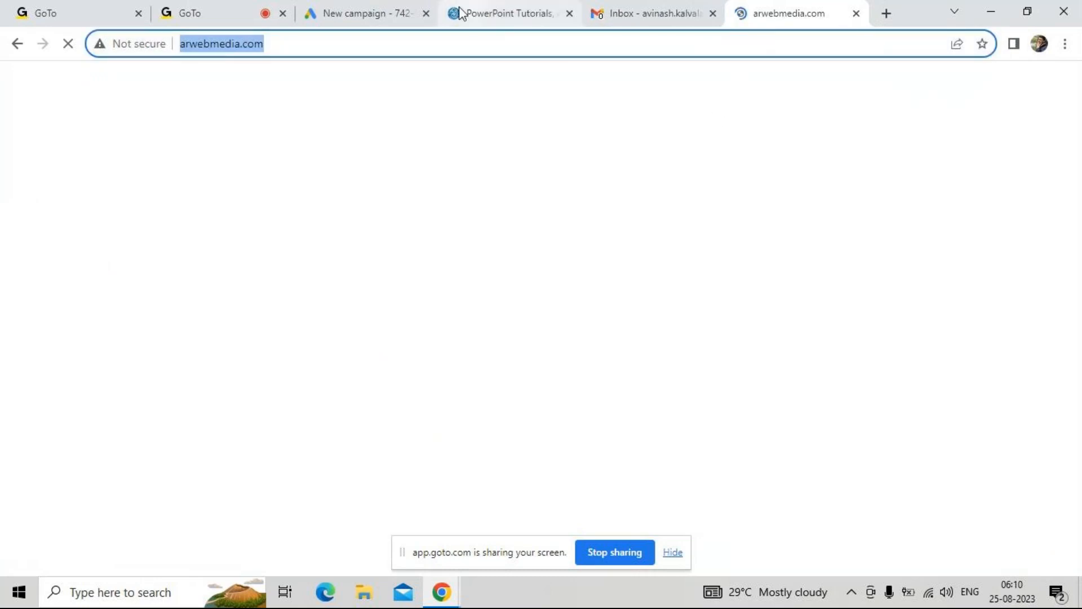
left_click(324, 9)
left_click(372, 242)
left_click(312, 376)
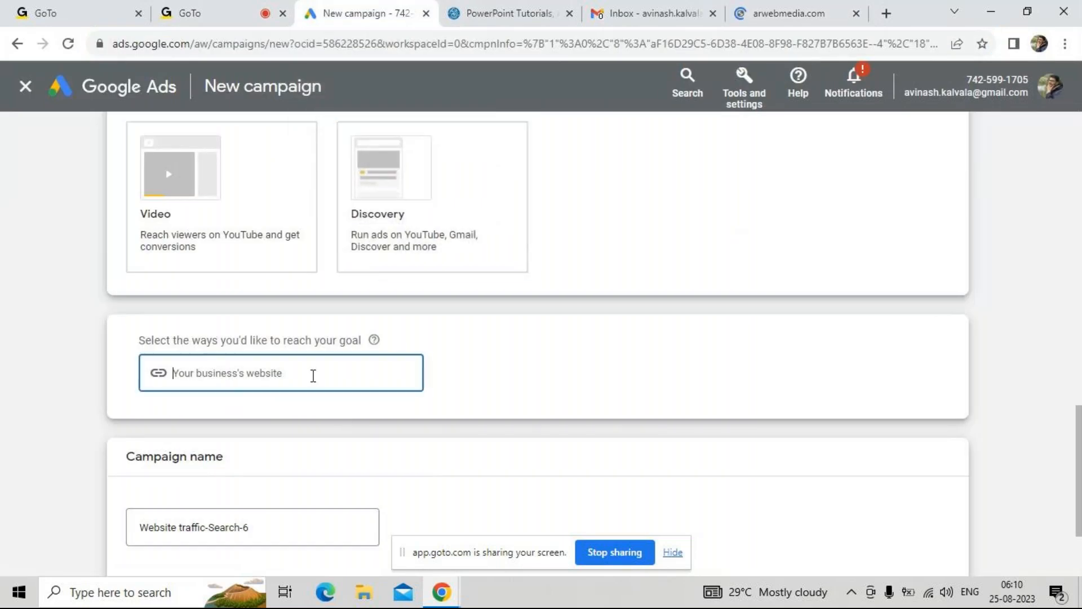
key("ctrl+v")
left_click(471, 437)
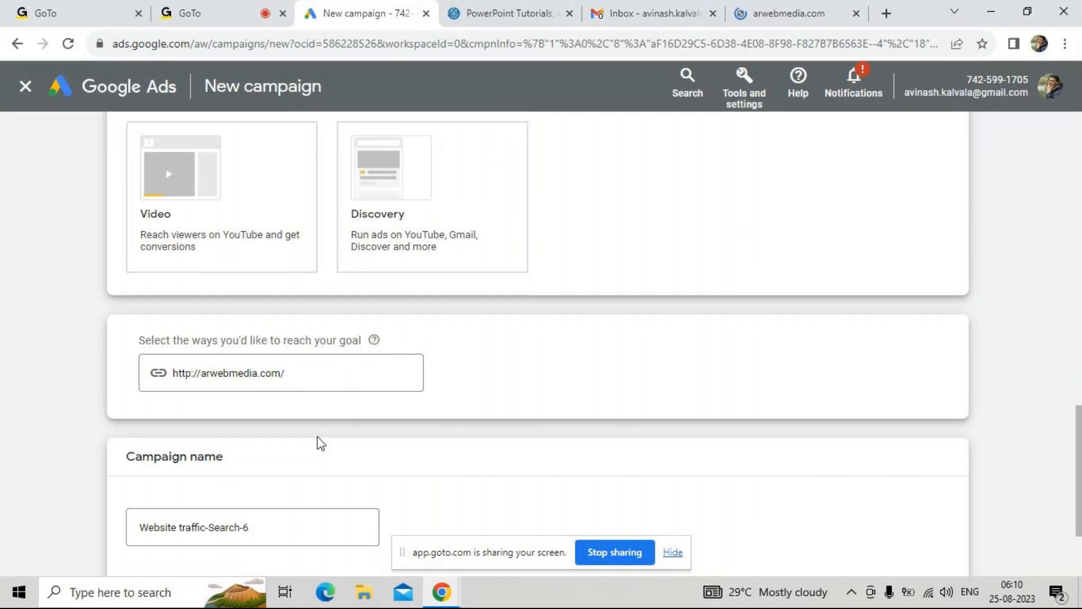
scroll(319, 442, "down", 2)
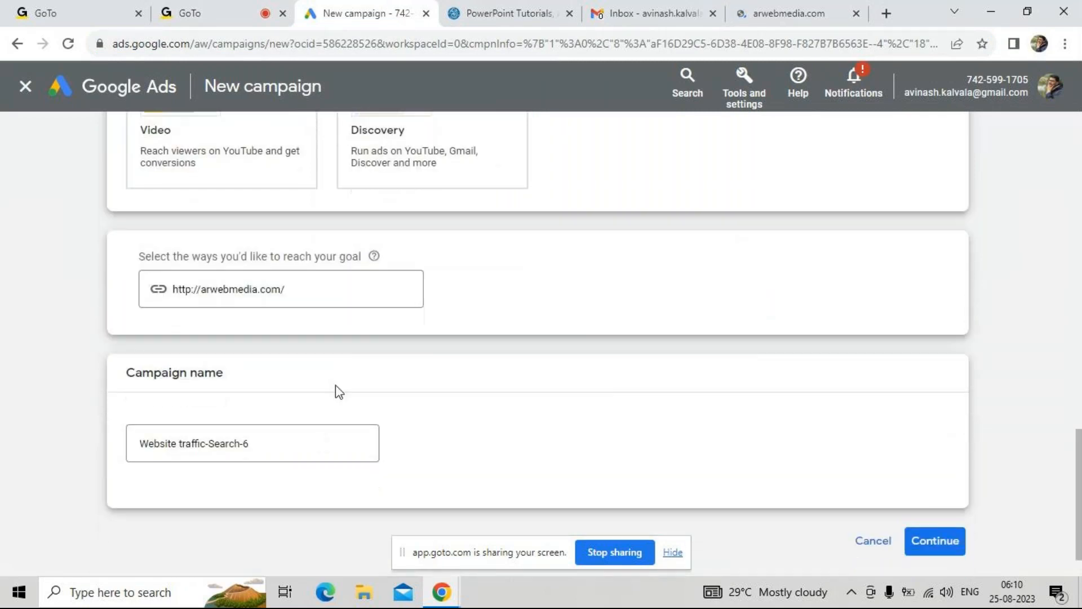
left_click(306, 289)
left_click(300, 319)
Keep the suggested campaign name and continue, starting a new campaign instead of finishing the saved draft
left_click(293, 440)
key("ctrl+a")
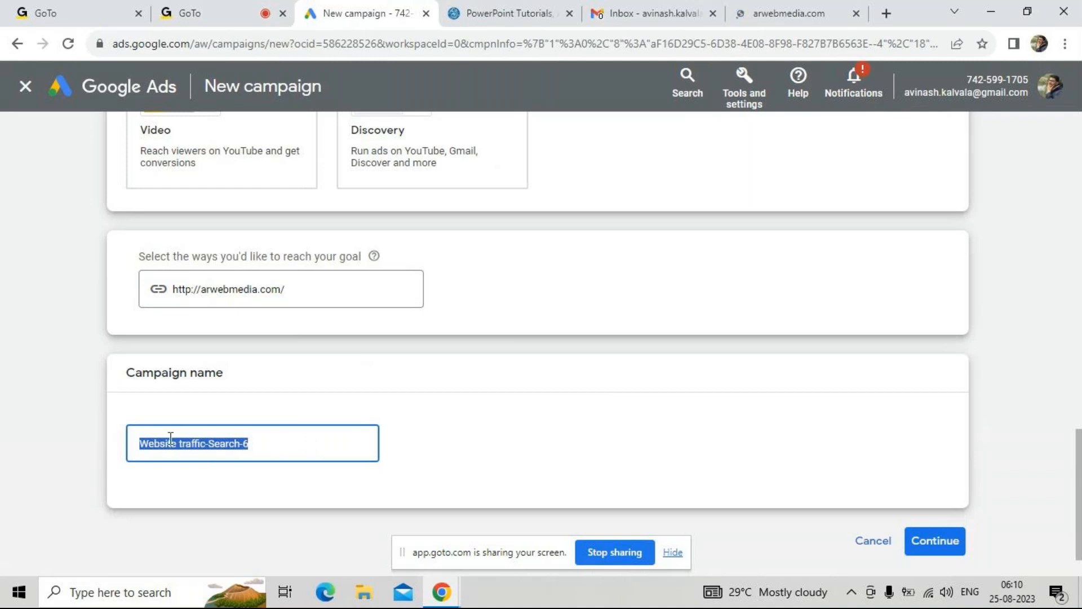
double_click(234, 438)
left_click(256, 442)
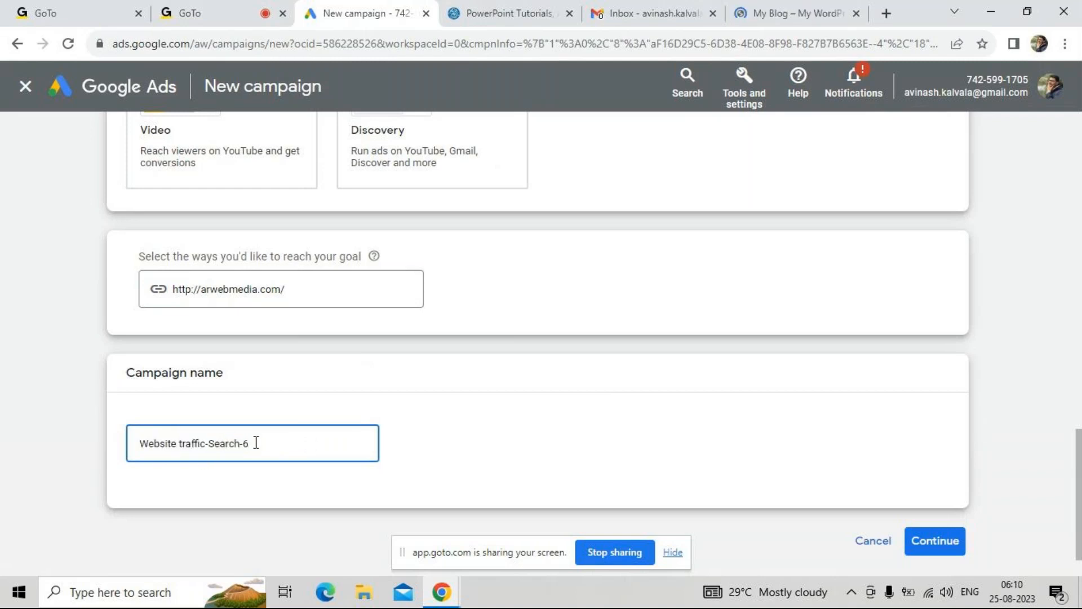
scroll(256, 442, "down", 1)
left_click(940, 486)
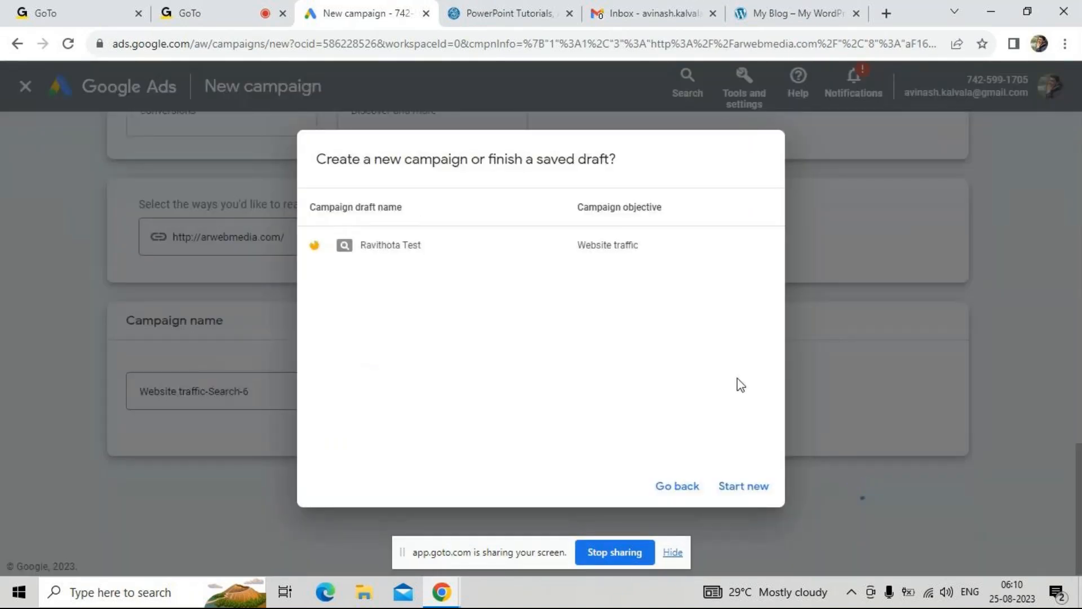
left_click(756, 488)
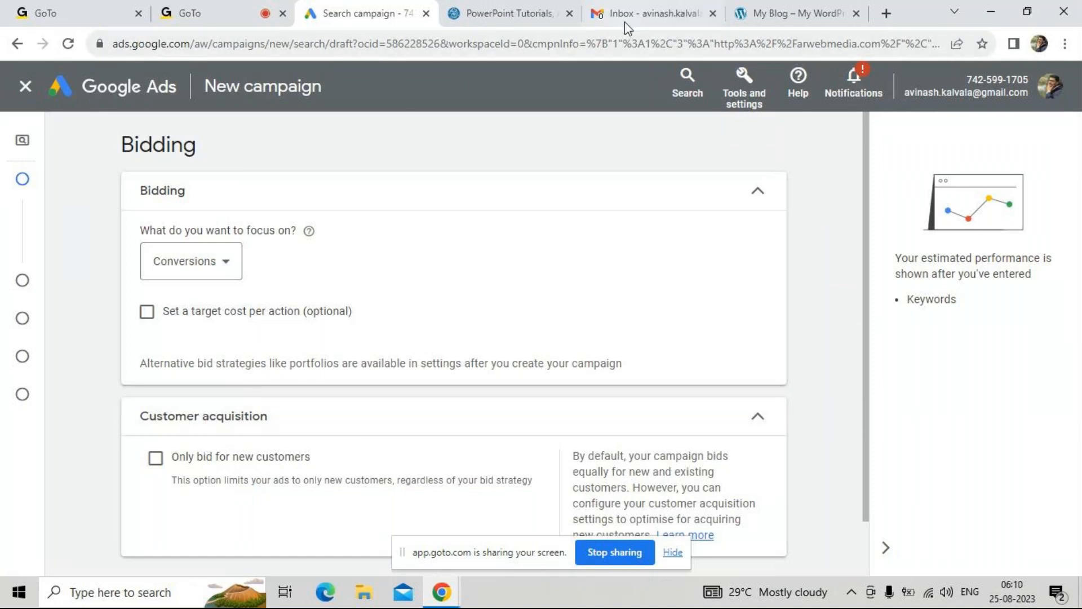
Set the campaign's bidding focus to Clicks and enable a maximum cost per click bid limit
mouse_move(648, 13)
left_click(226, 273)
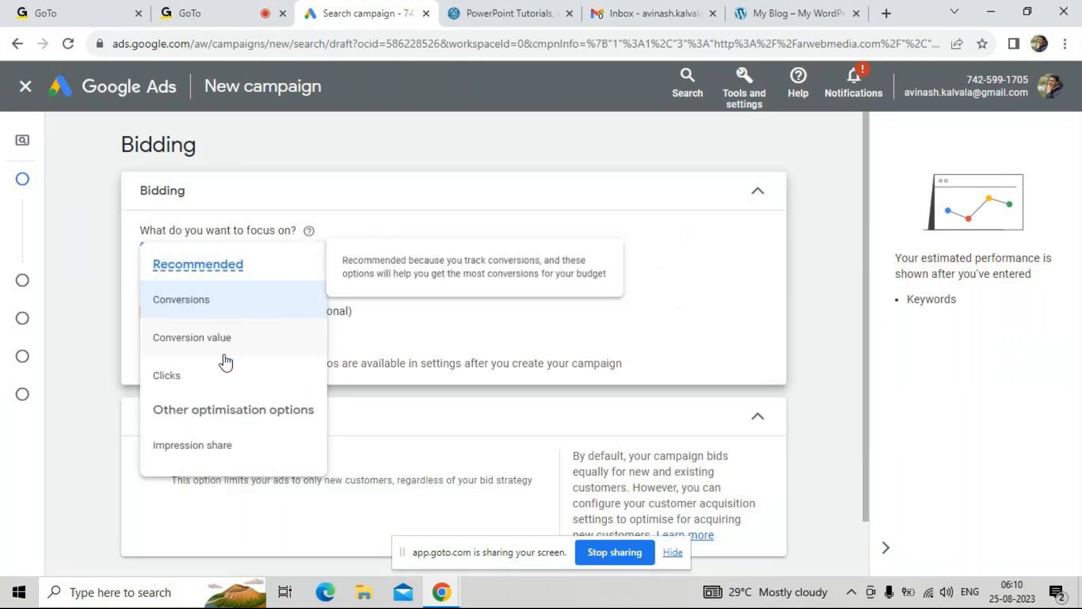
left_click(213, 382)
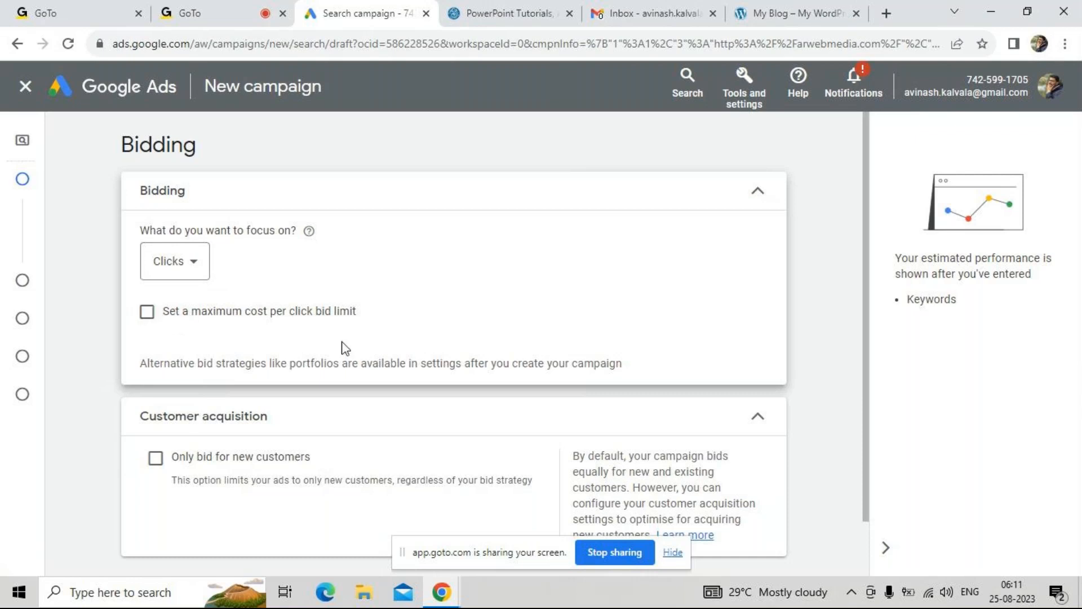
left_click(146, 314)
left_click(226, 369)
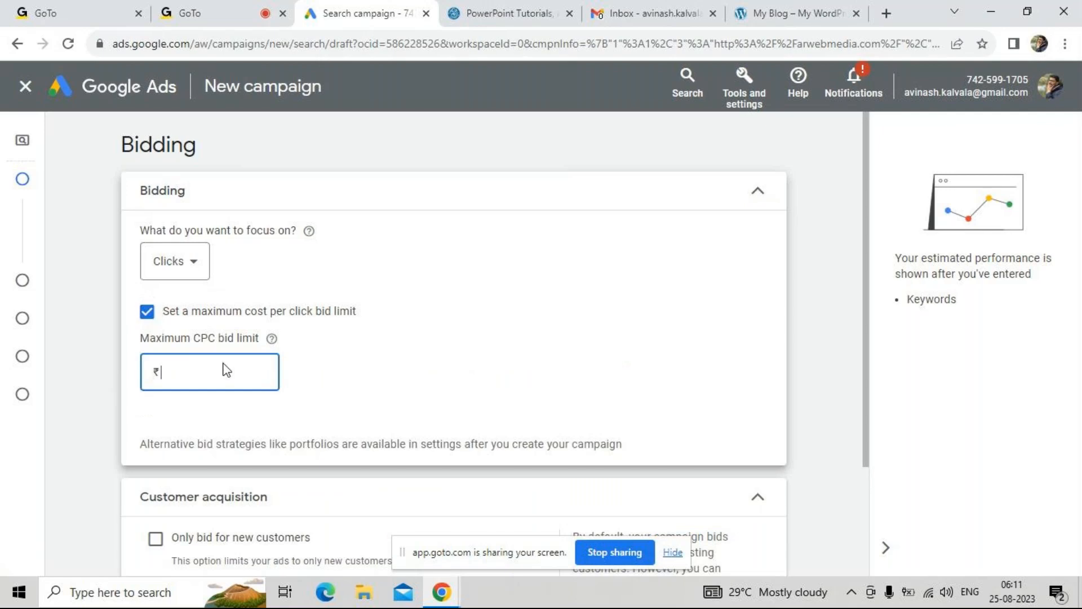
Search Google for health insurance in a new browser tab and examine the sponsored results
left_click(885, 14)
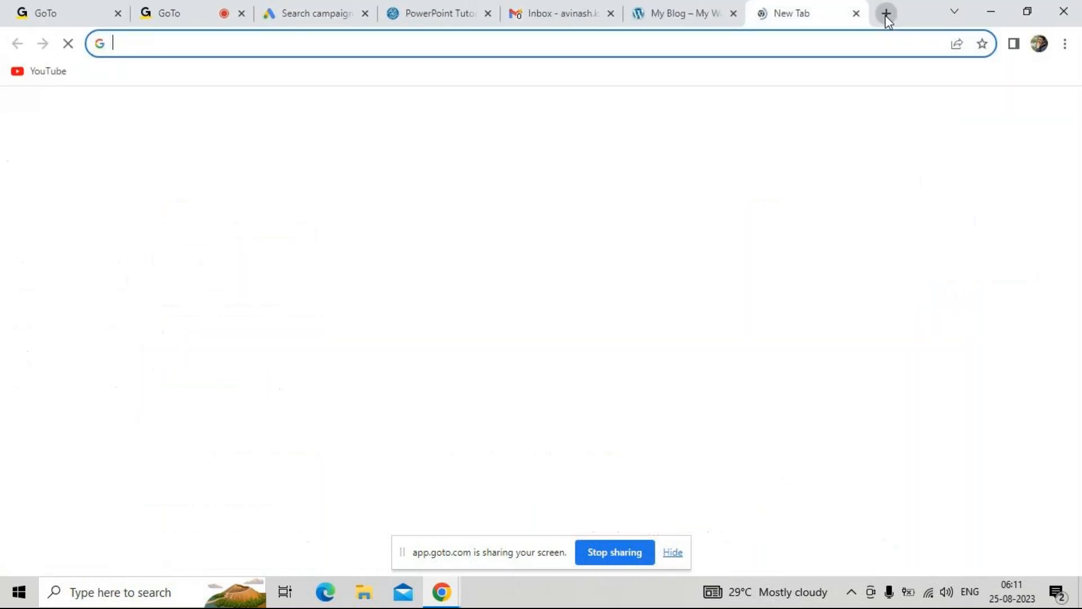
type("h")
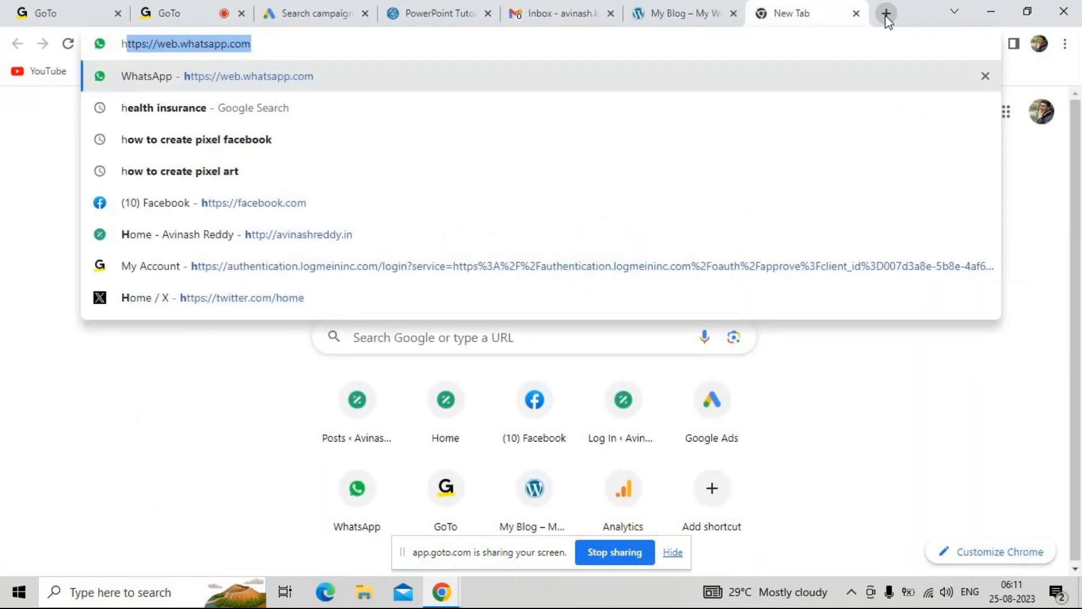
type("e")
key("Return")
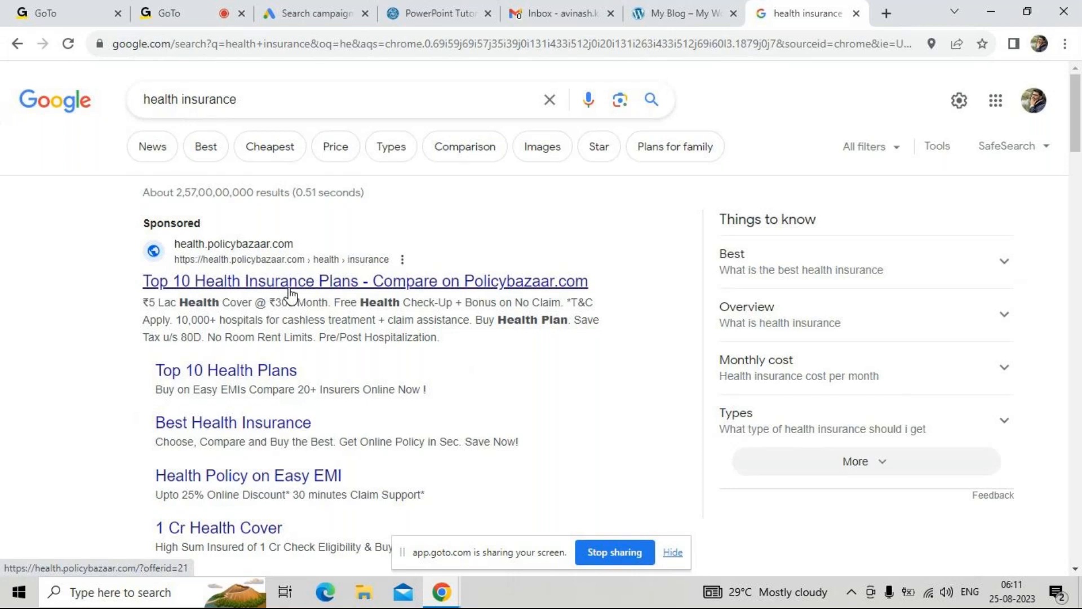
scroll(233, 338, "down", 4)
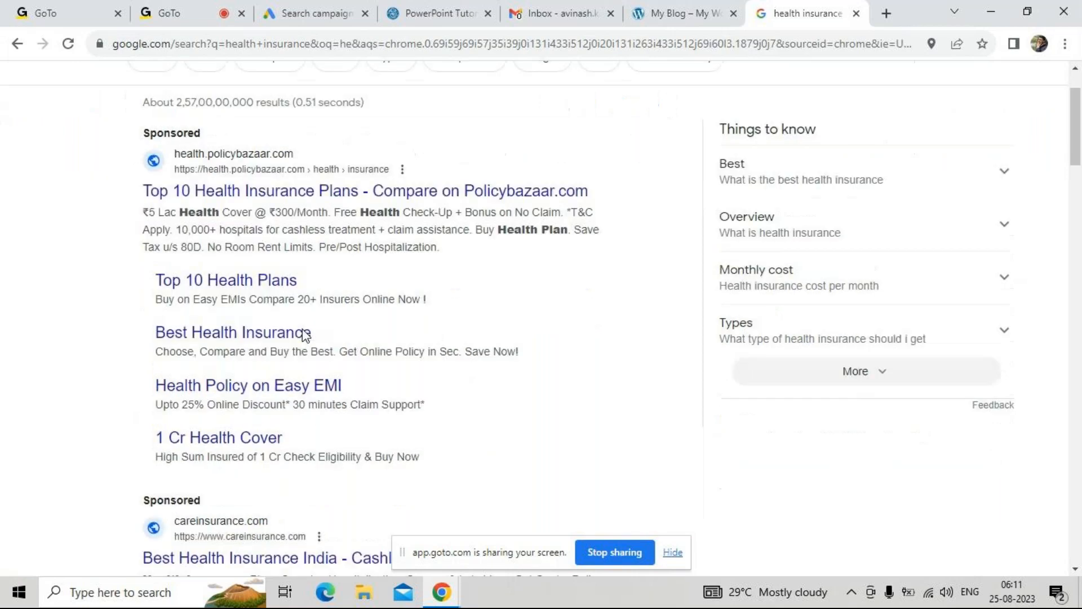
scroll(314, 394, "down", 1)
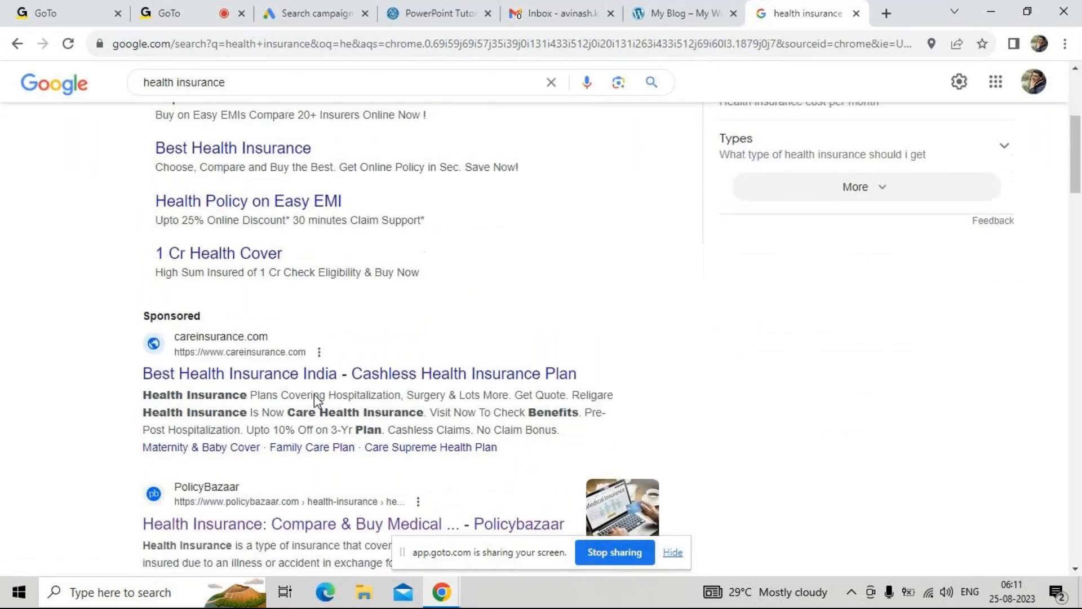
scroll(313, 394, "up", 5)
Return to the Google Ads campaign, set the maximum CPC bid limit to ₹15.00 and continue to the campaign settings
left_click(349, 13)
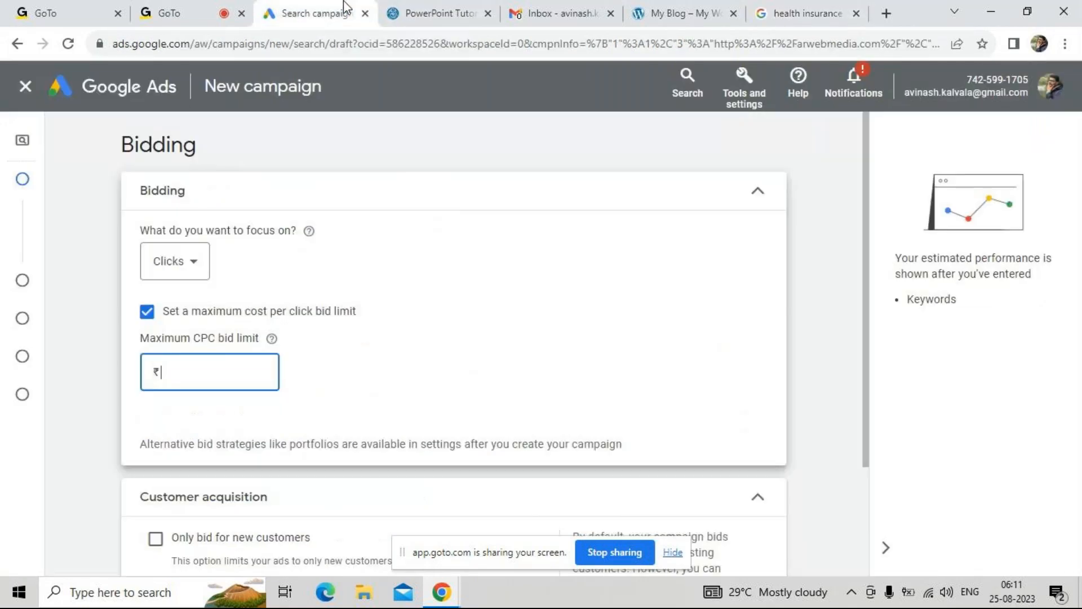
type("15")
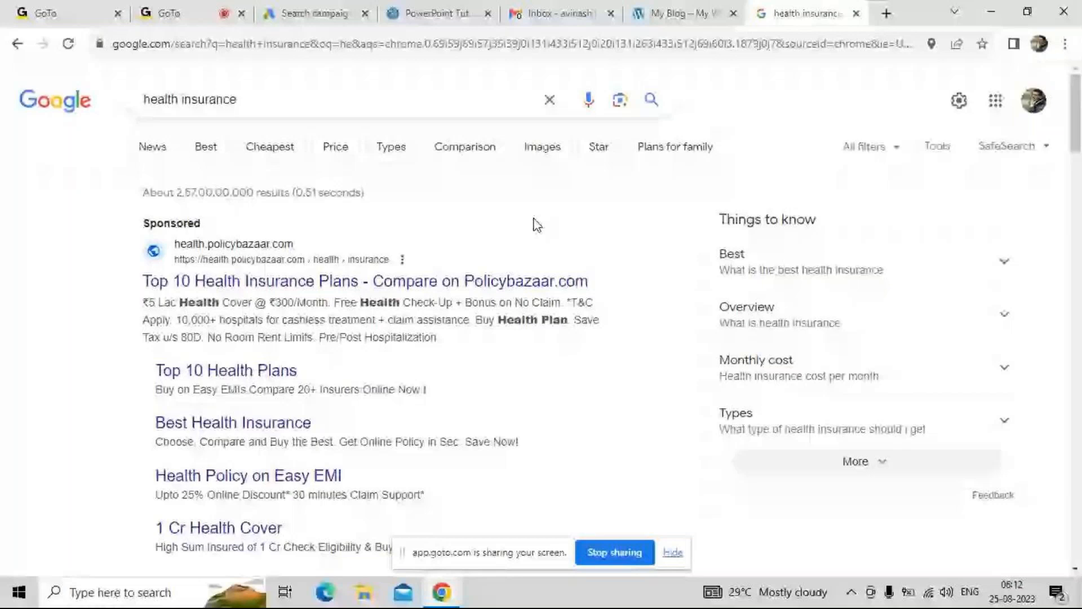
left_click(316, 13)
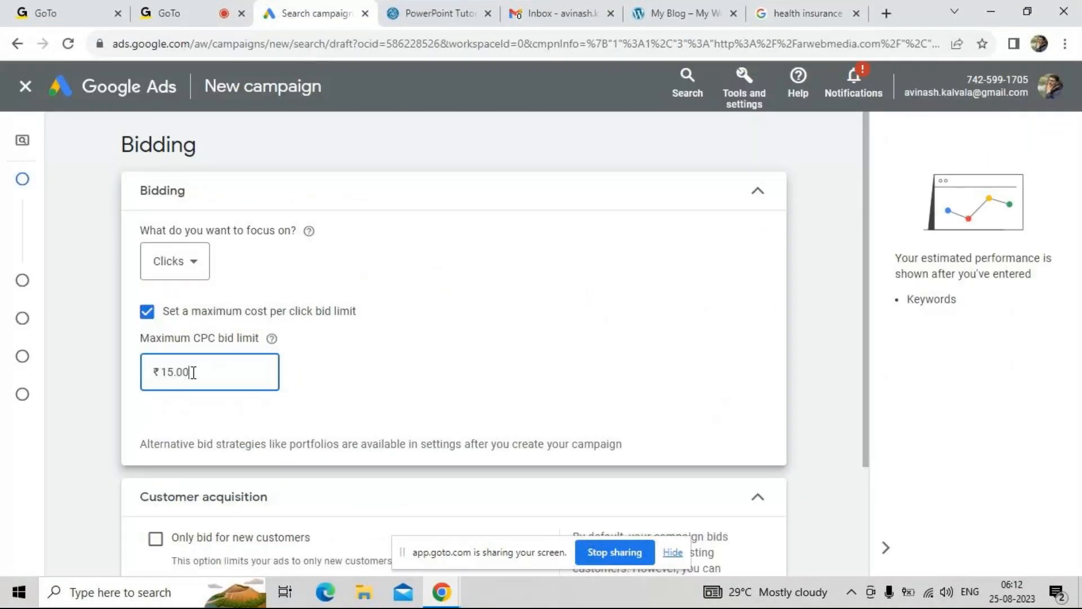
left_click(213, 405)
scroll(214, 408, "down", 2)
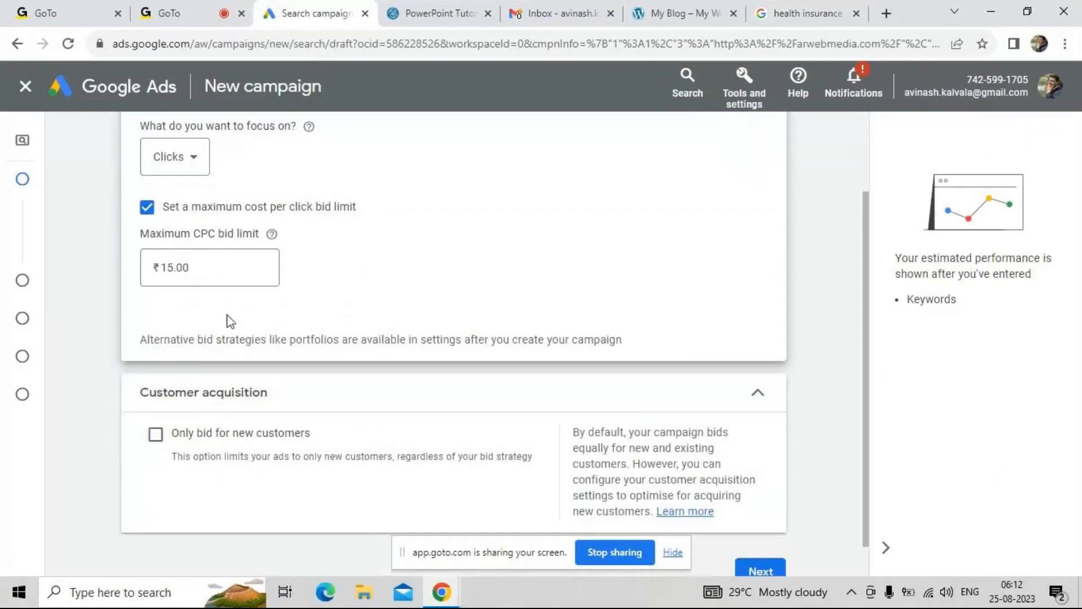
scroll(231, 321, "down", 1)
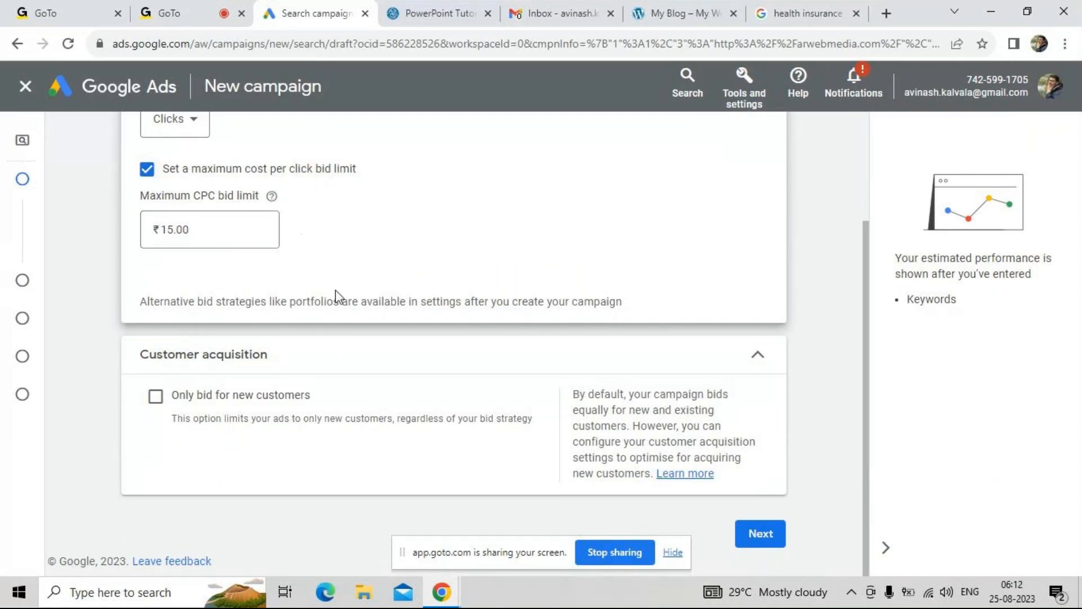
left_click(784, 542)
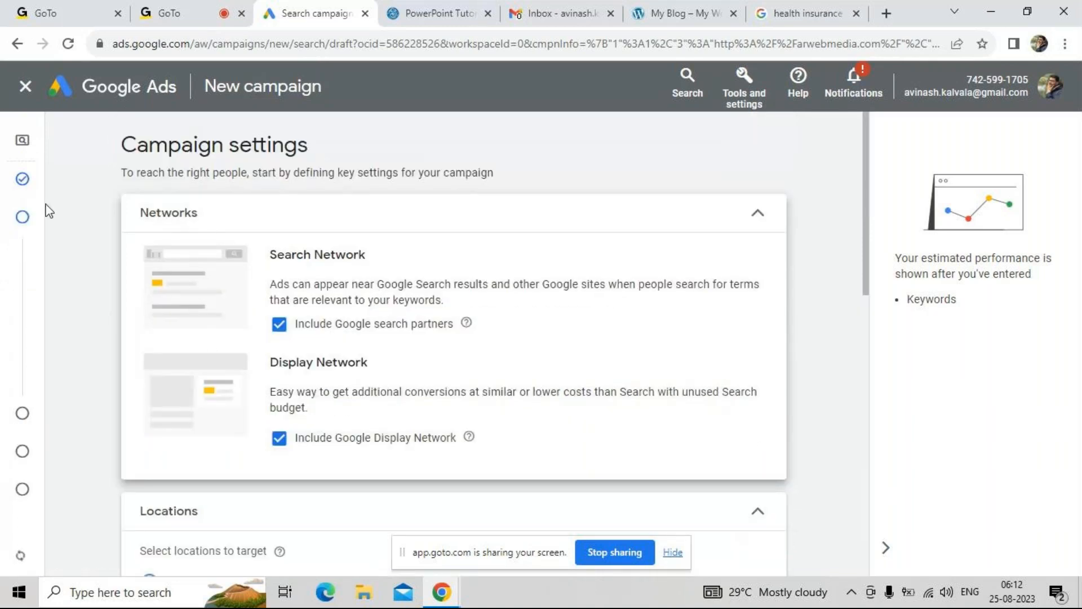
Exclude the Google Display Network from the campaign and set the target location to India
mouse_move(10, 195)
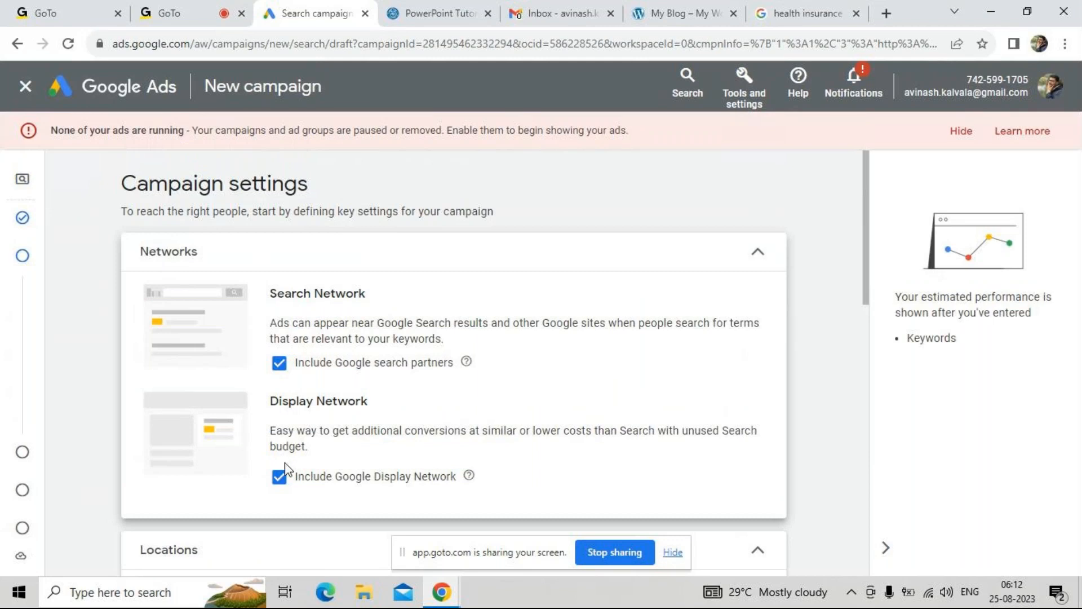
left_click(279, 476)
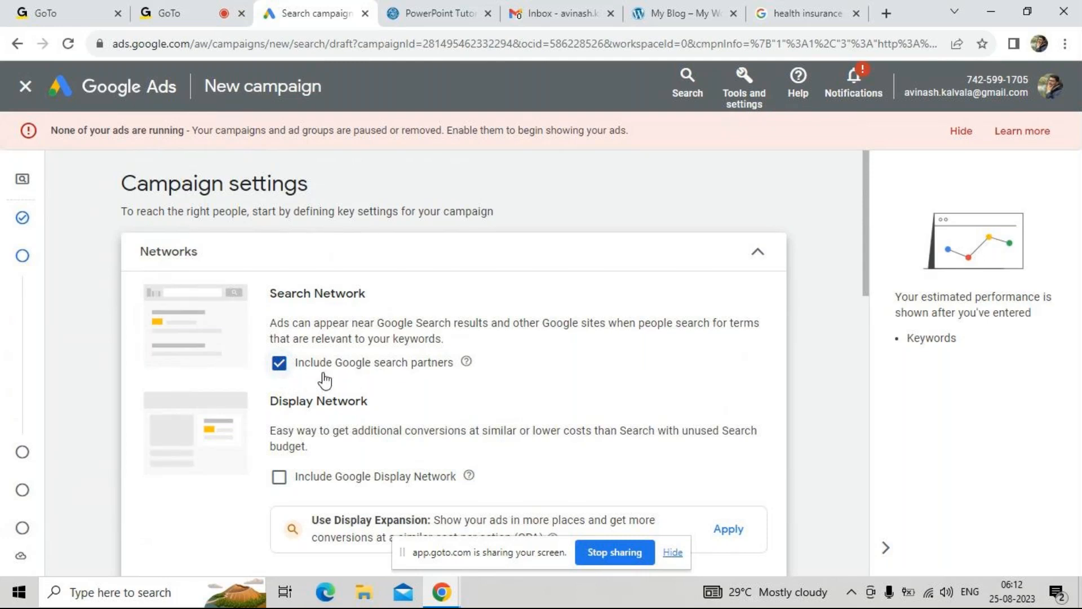
scroll(349, 379, "down", 4)
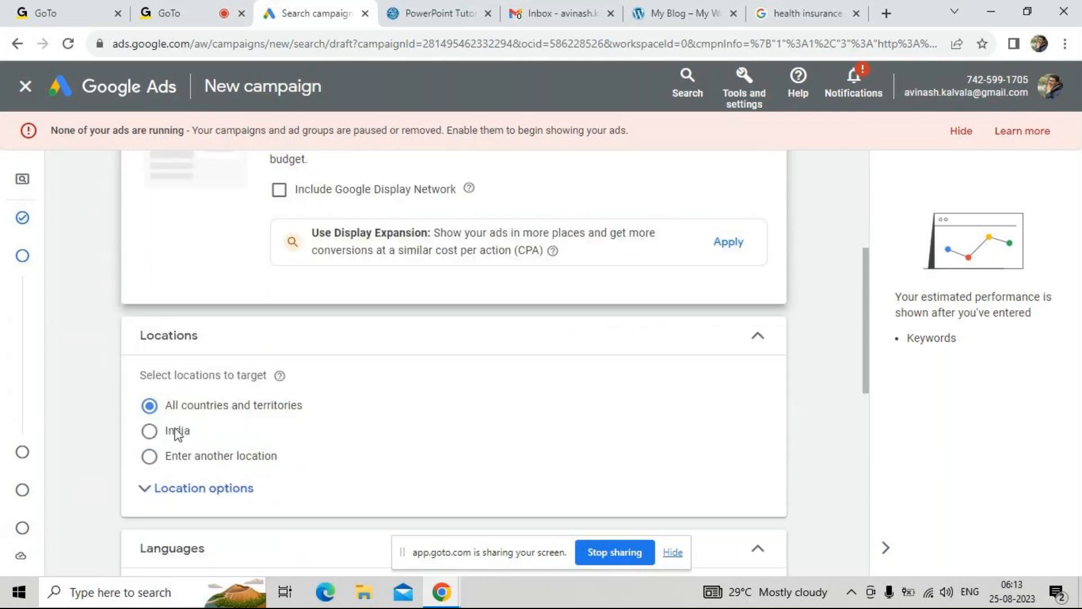
left_click(174, 433)
Set the location targeting option to Presence: People in or regularly in your targeted locations
scroll(363, 449, "down", 2)
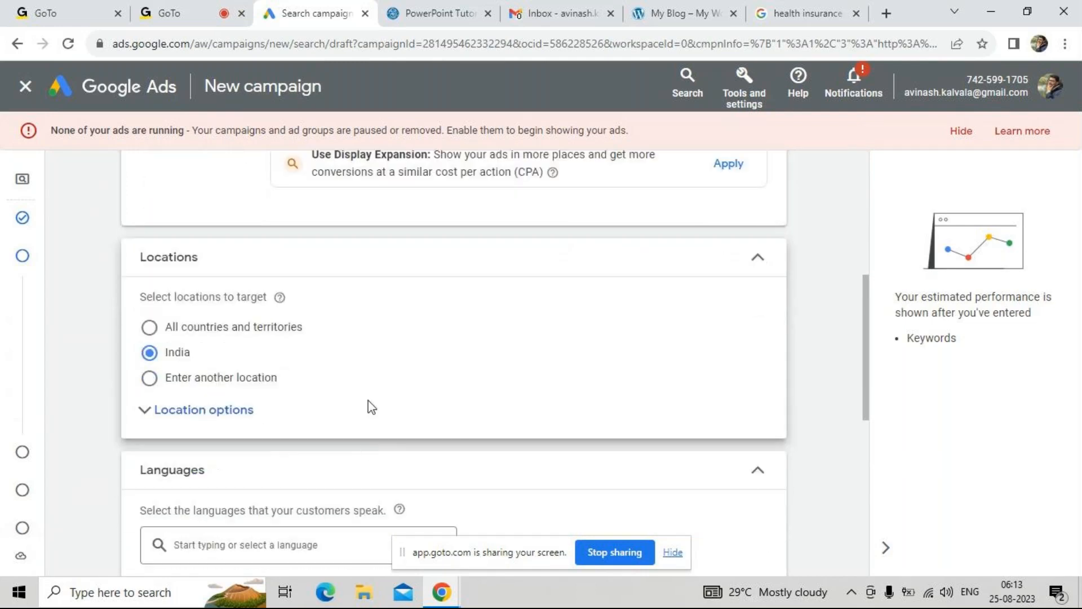
left_click(142, 423)
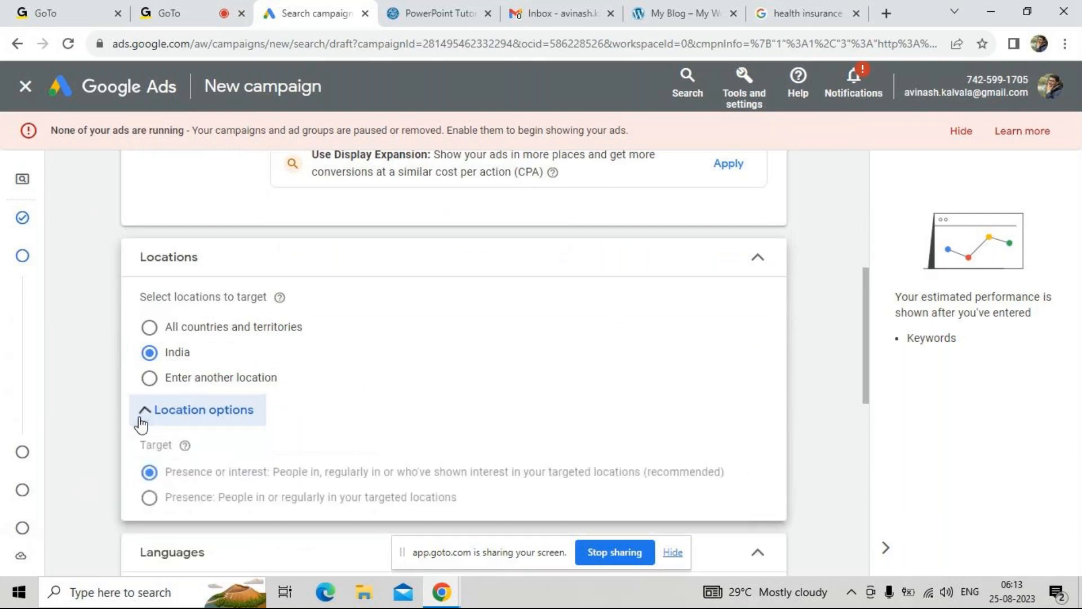
scroll(306, 432, "down", 3)
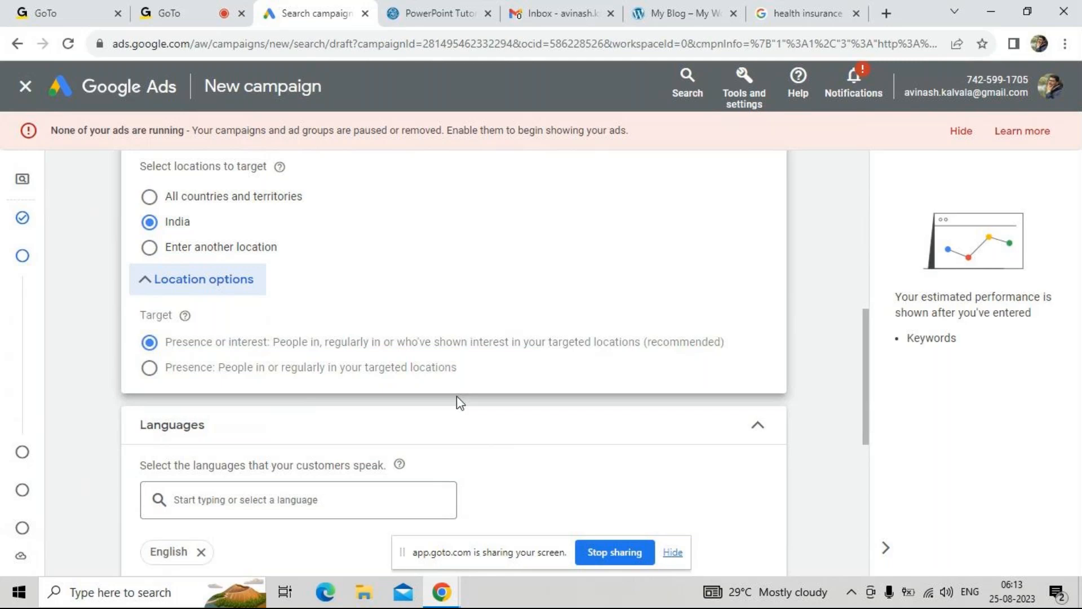
left_click(150, 370)
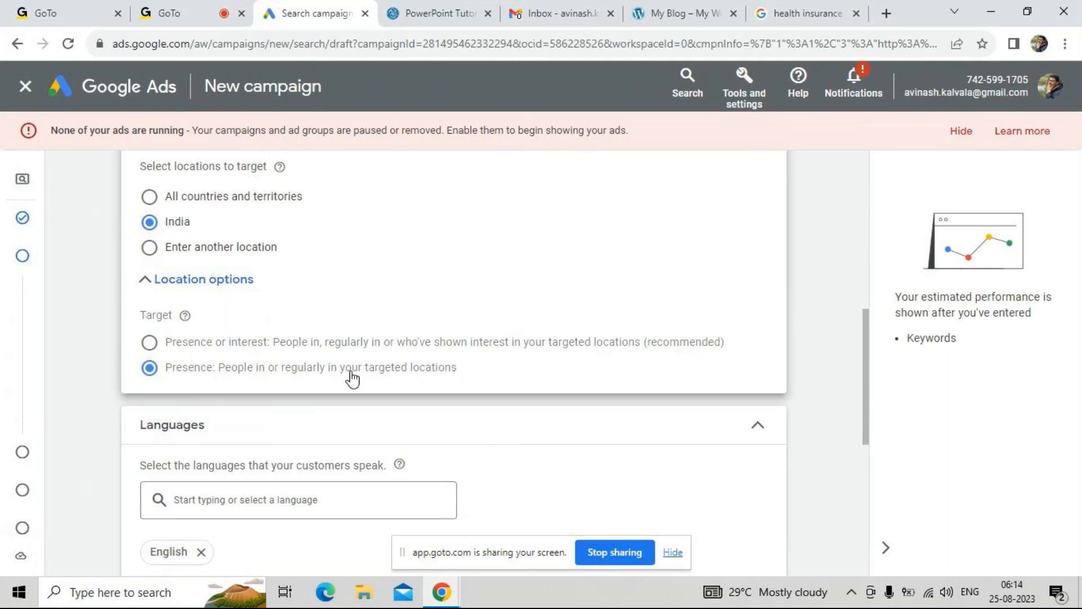
left_click(150, 343)
left_click(149, 370)
scroll(236, 385, "down", 1)
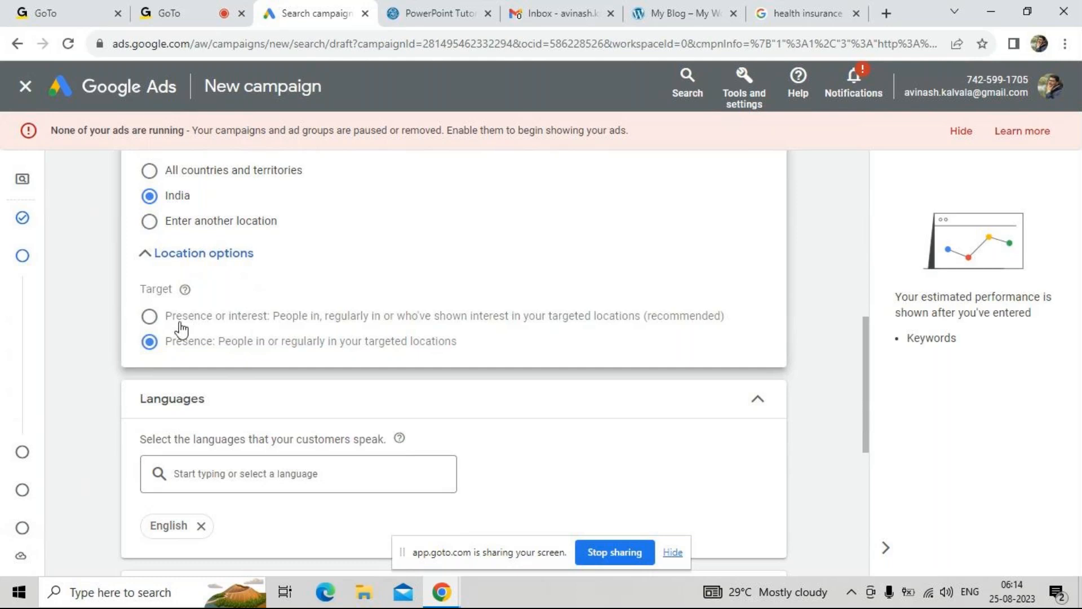
left_click(150, 319)
left_click(149, 341)
Keep English as the language and the default audience and broad match settings, and continue to the keywords and ads
scroll(200, 356, "down", 1)
scroll(248, 335, "down", 1)
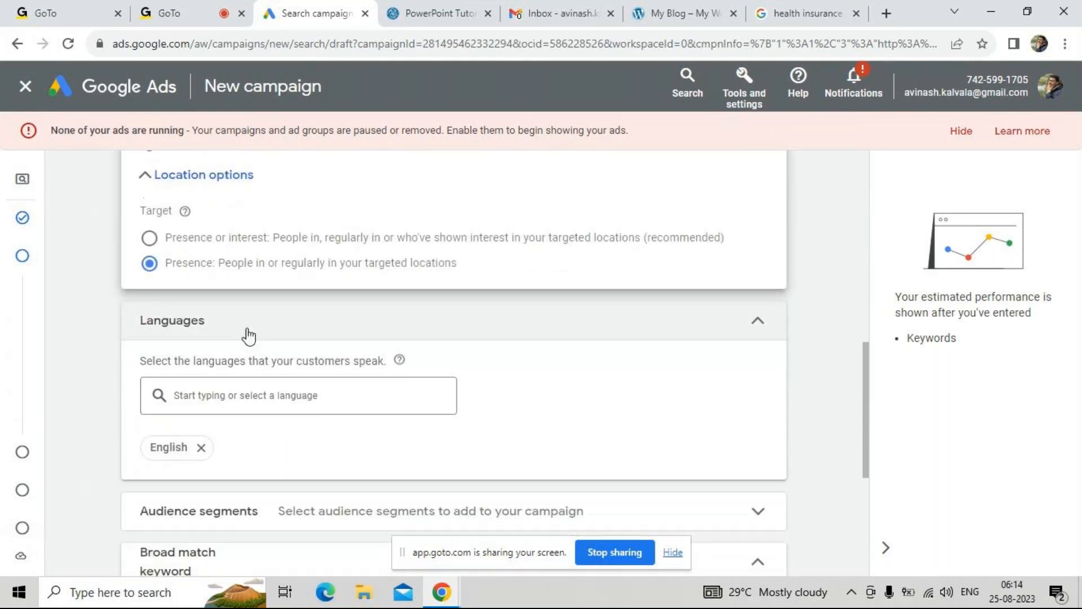
scroll(248, 337, "down", 3)
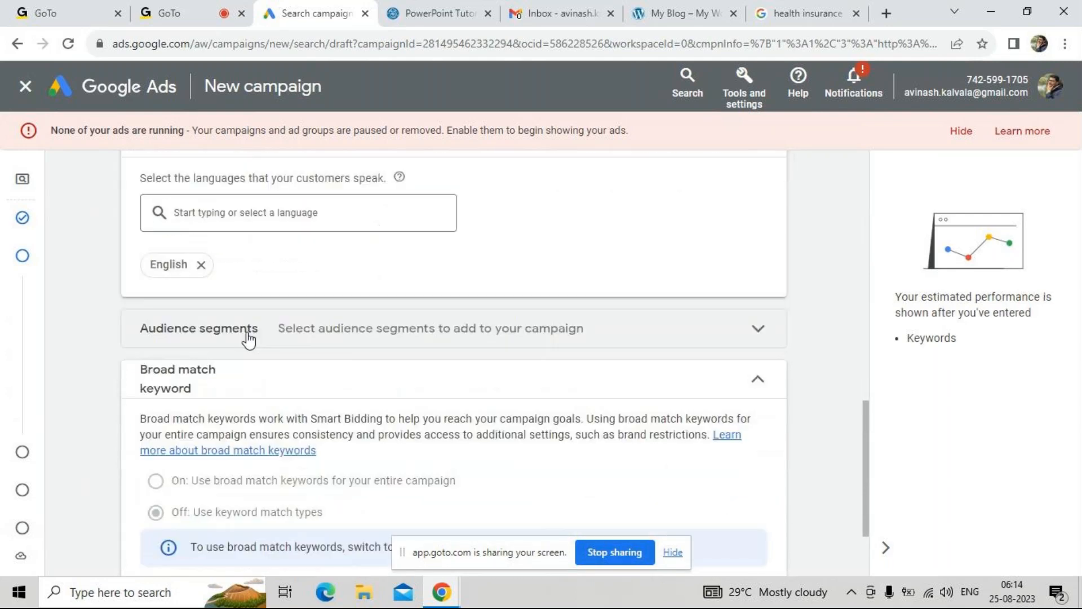
scroll(244, 354, "down", 3)
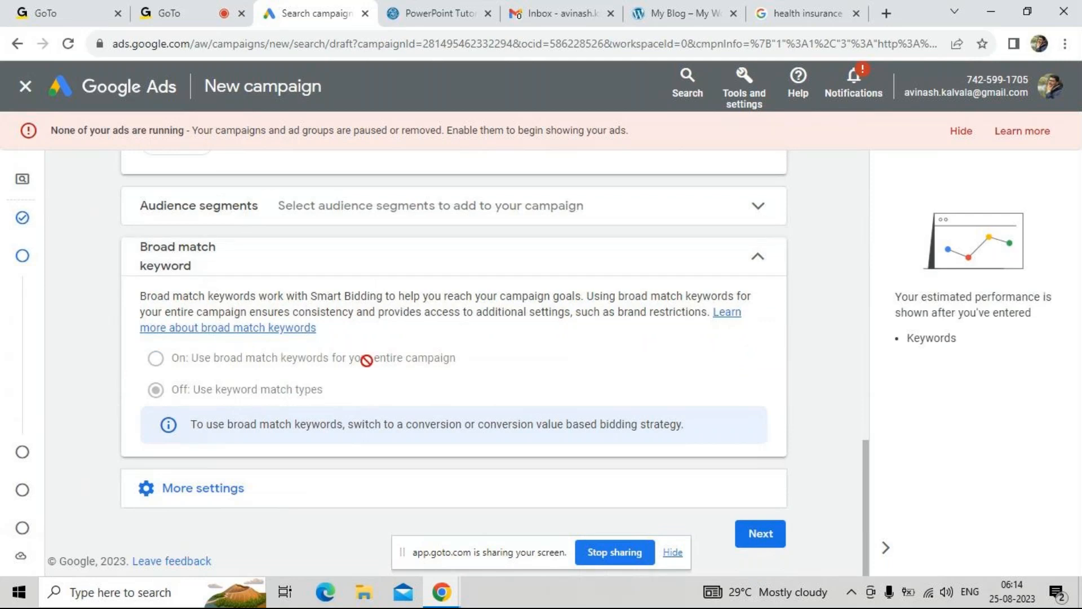
left_click(761, 535)
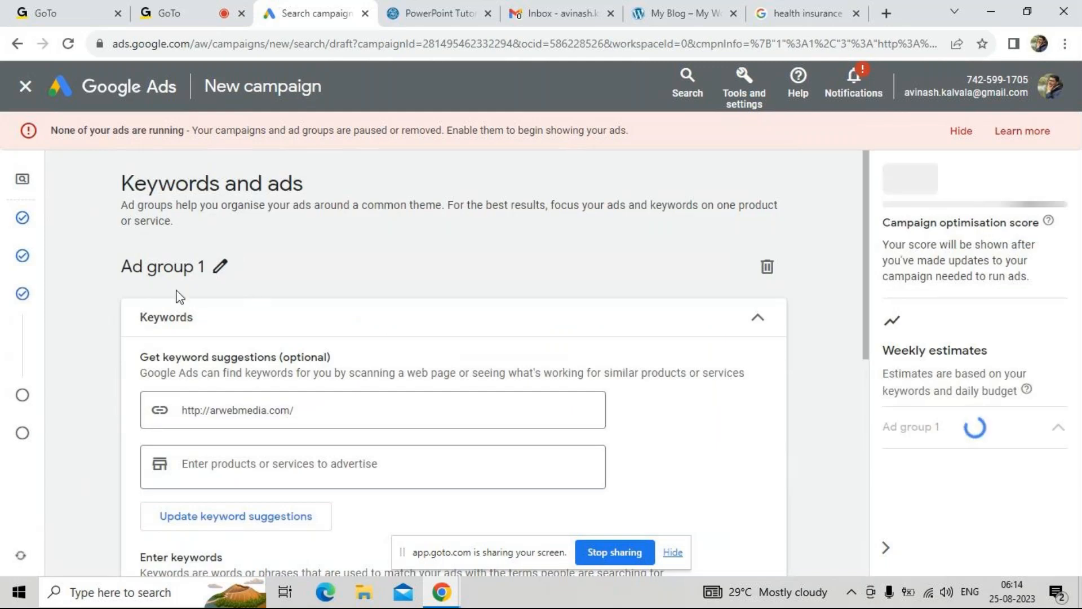
left_click(218, 272)
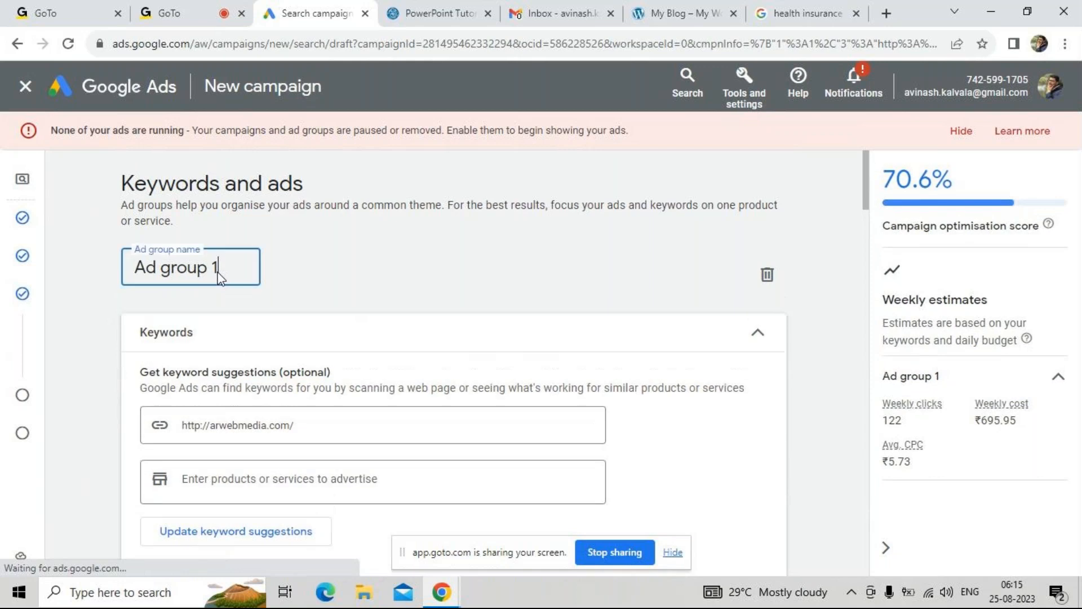
left_click(297, 261)
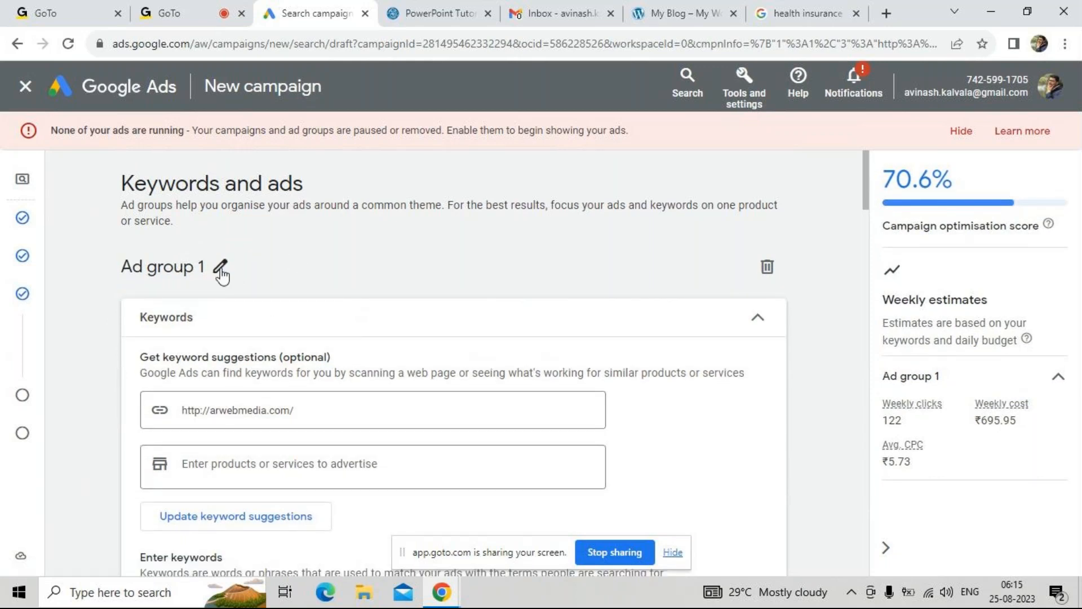
scroll(272, 302, "down", 1)
left_click(248, 385)
left_click(377, 259)
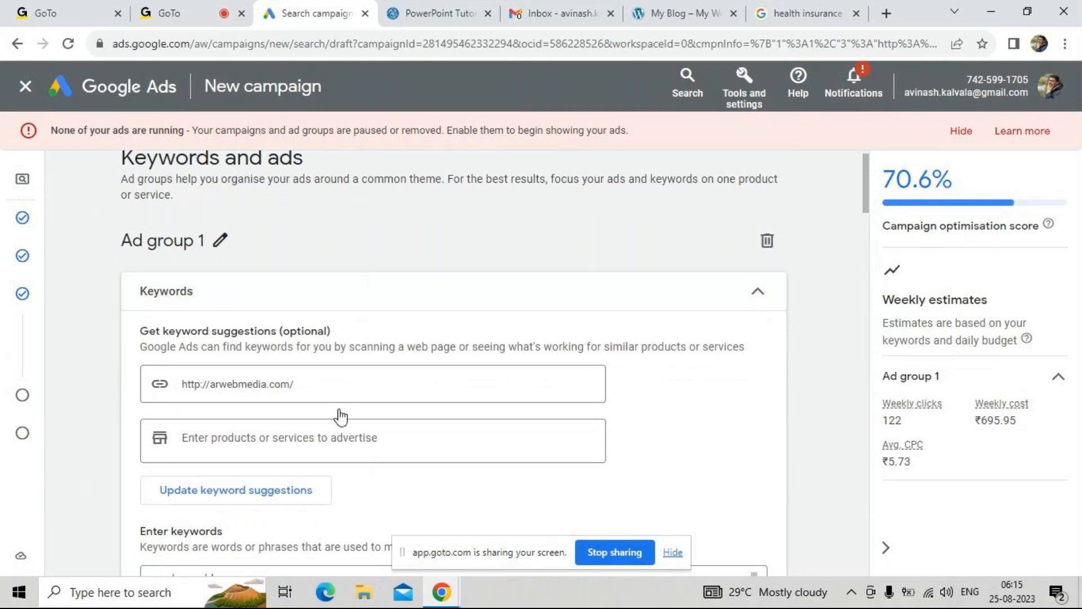
scroll(337, 390, "down", 2)
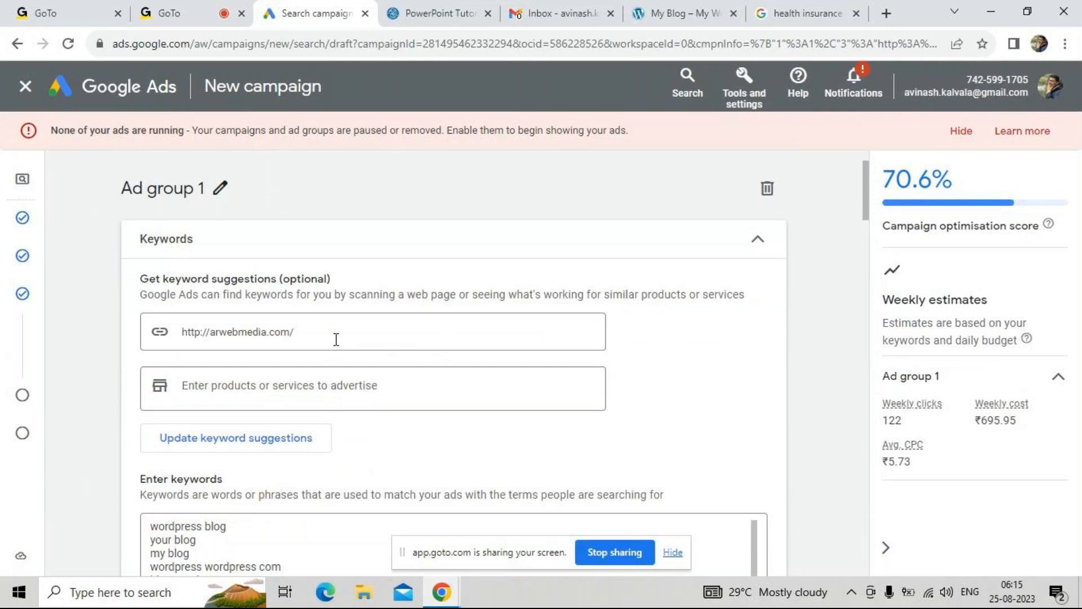
left_click(336, 330)
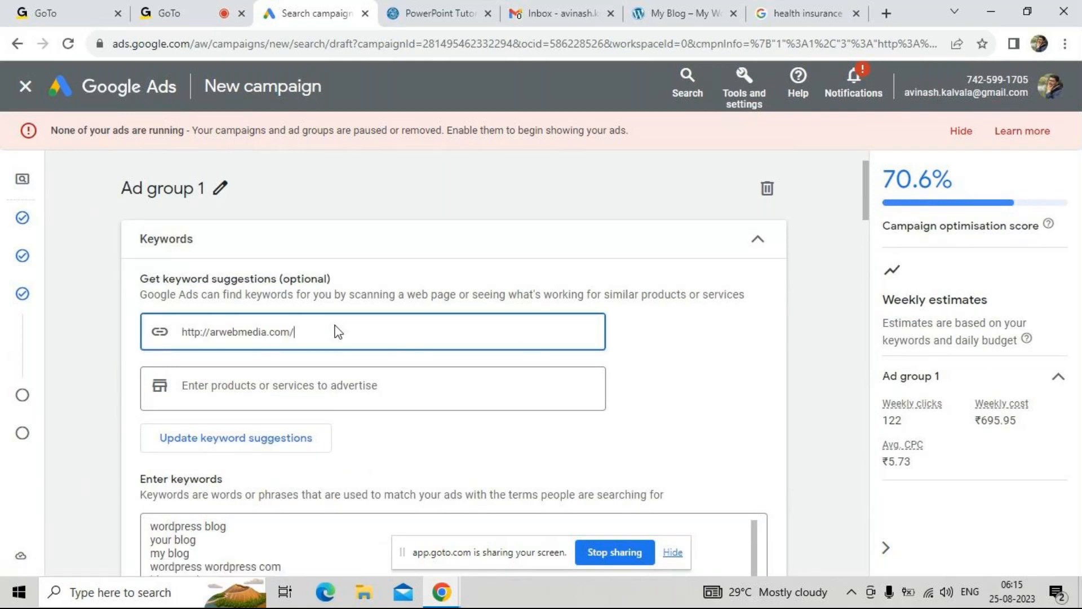
scroll(337, 327, "down", 2)
scroll(336, 343, "down", 1)
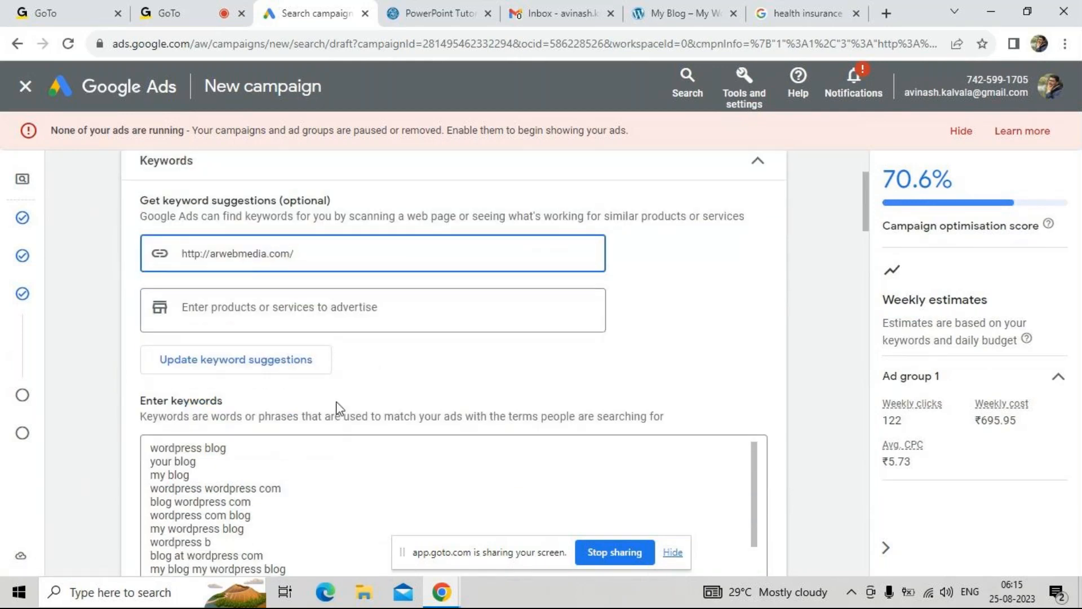
scroll(337, 404, "down", 4)
scroll(337, 402, "down", 5)
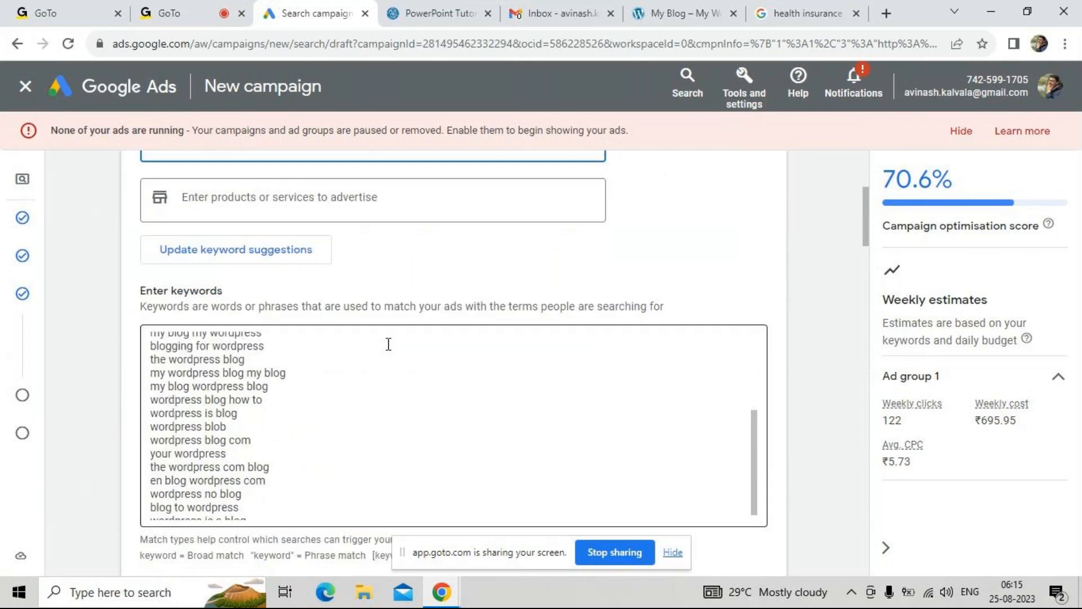
scroll(406, 257, "down", 1)
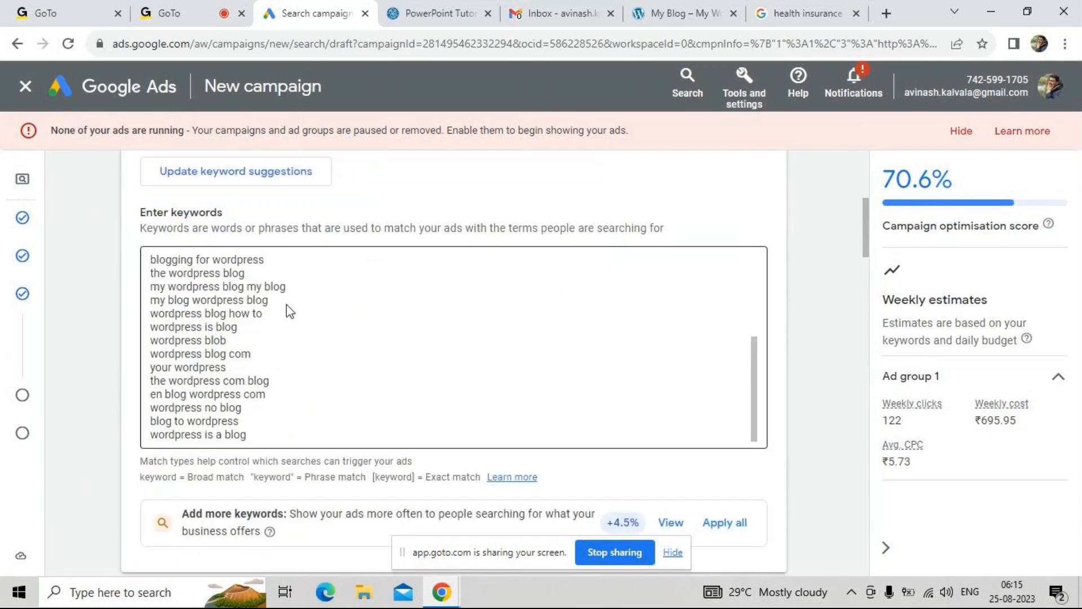
scroll(287, 314, "up", 8)
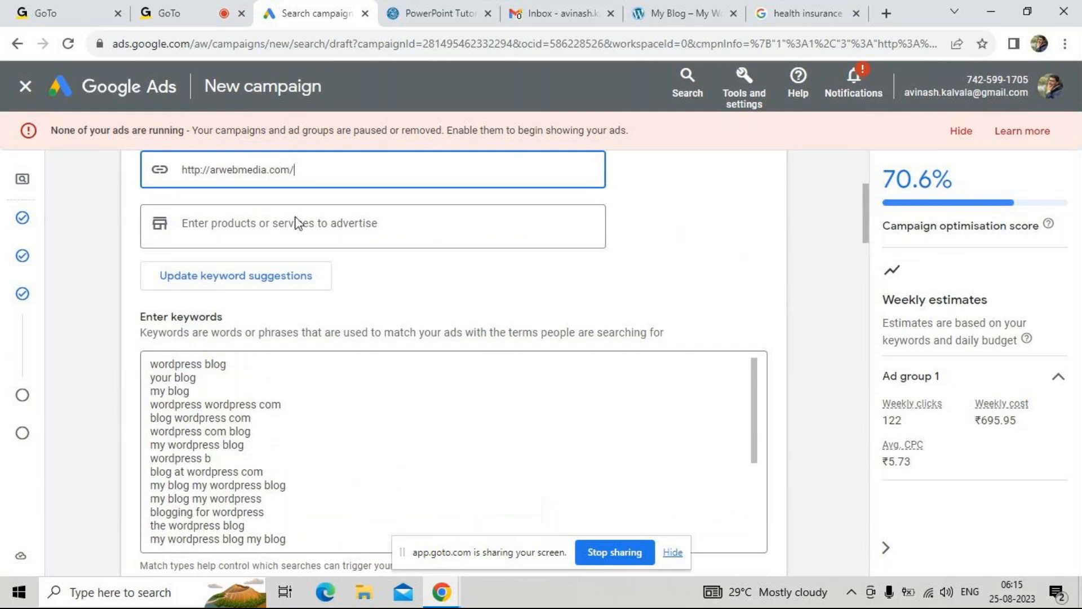
Remove all the existing WordPress and blog keywords from the ad group's keyword list
left_click_drag(164, 367, 322, 526)
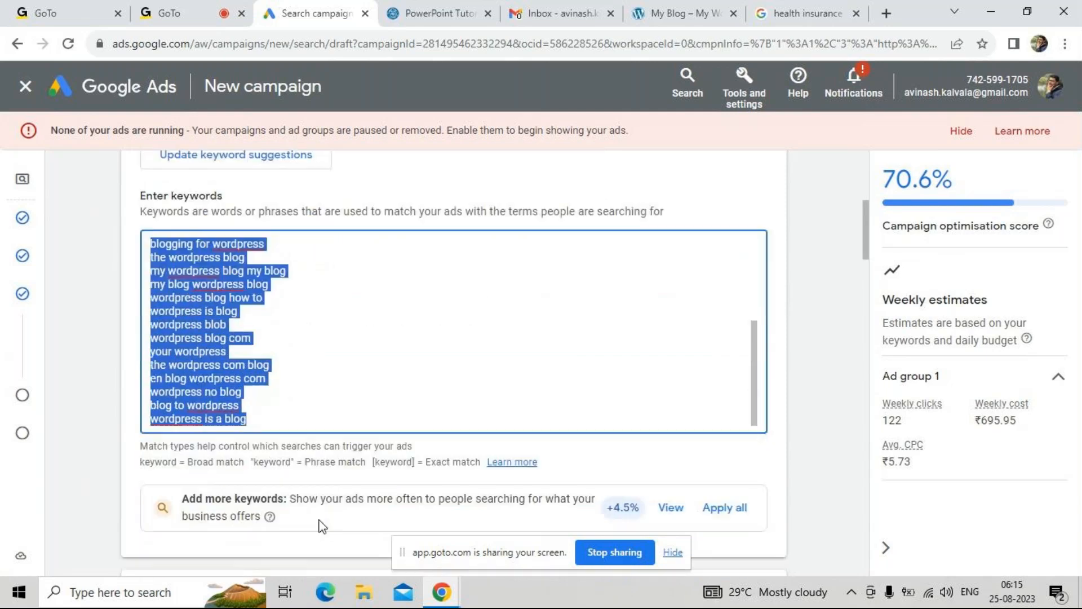
left_click(348, 318)
key("ctrl+a")
key("BackSpace")
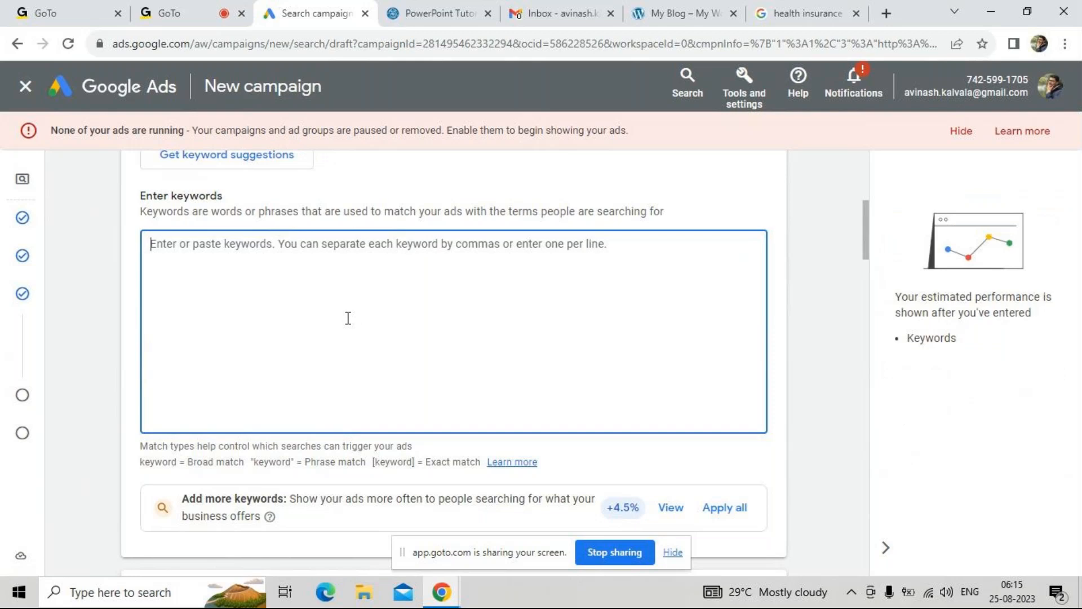
Enter "Health insurance for adults" as the first keyword, correcting the spelling of "insurance"
type("Health insuarence")
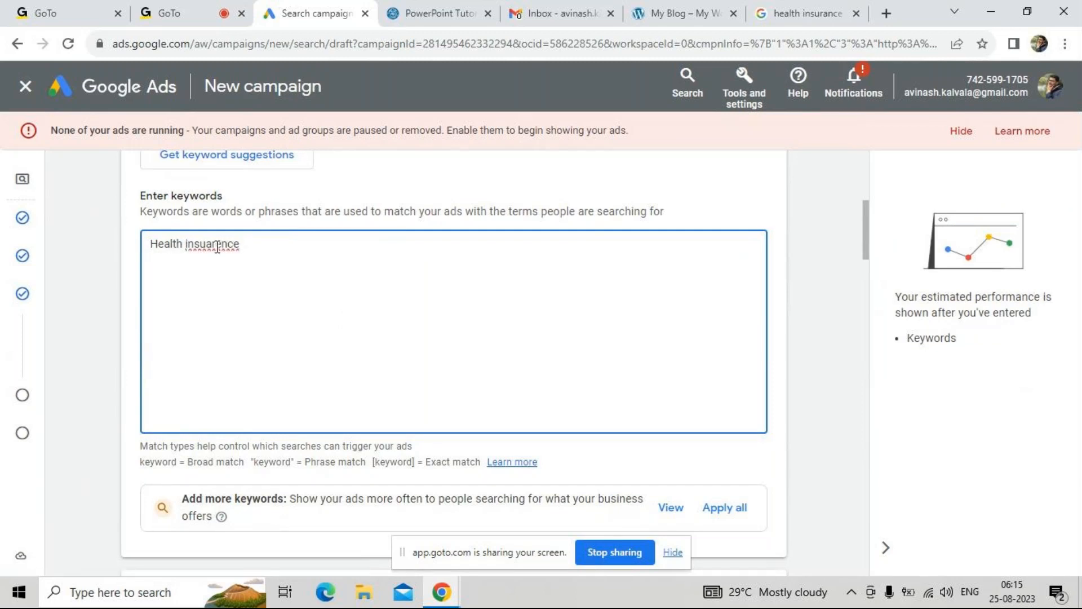
right_click(217, 247)
key("Escape")
left_click(230, 256)
type("for adults")
key("Return")
Add the keywords "health insurance" and "best health insurance for low cost" on separate lines
type("healt")
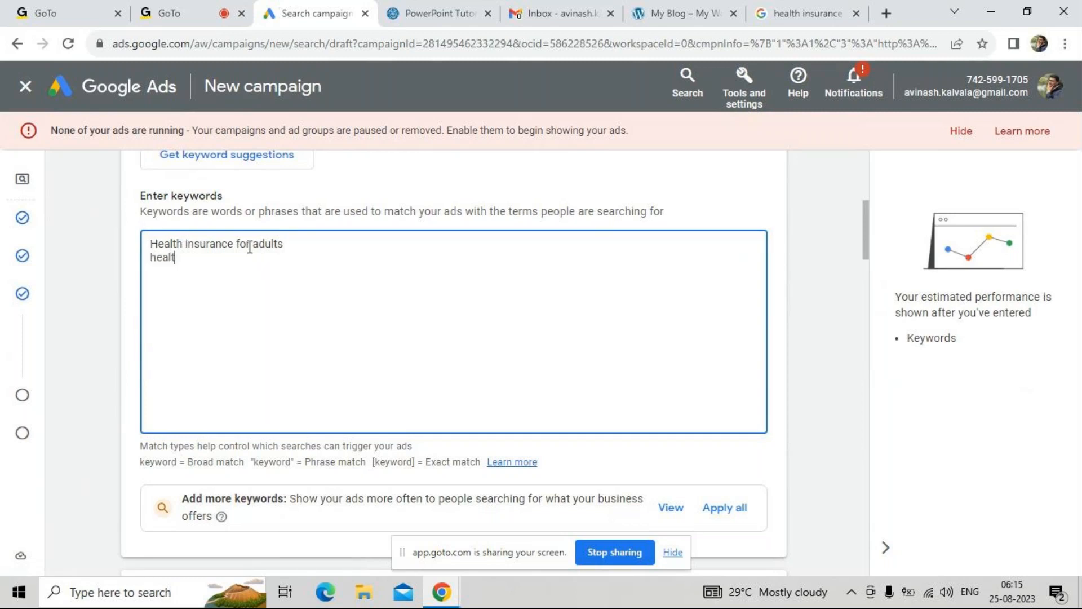
type("h insurance")
key("Return")
type("best healt")
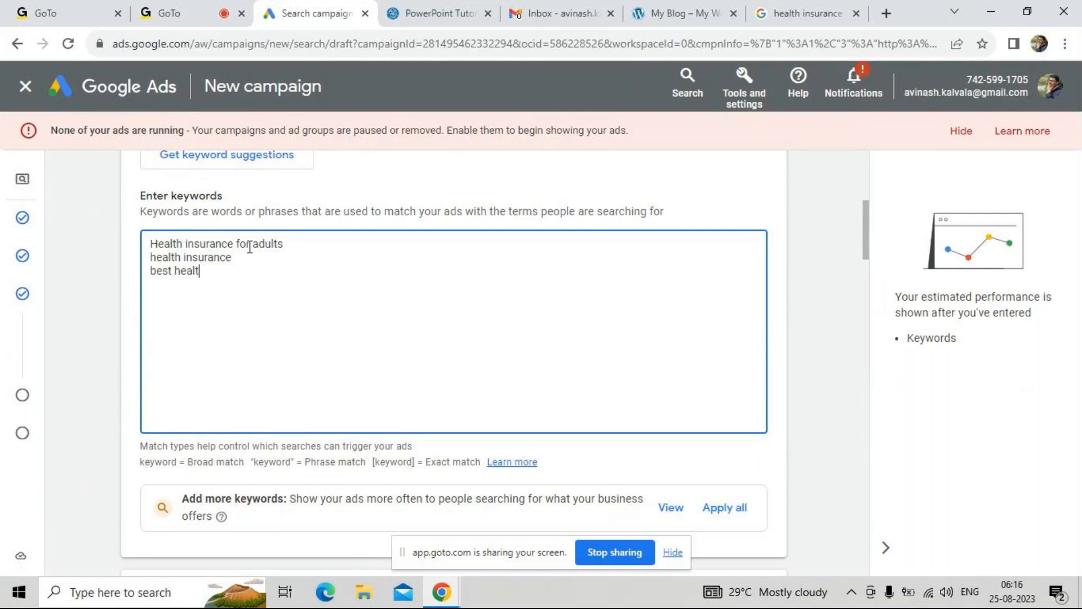
type("h insur")
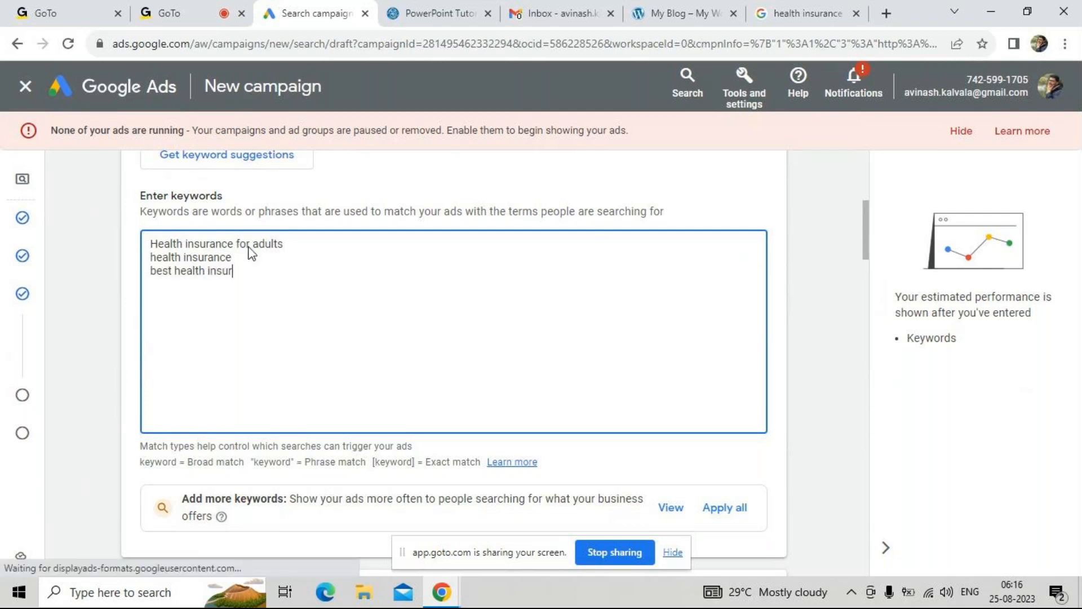
type("ance fo")
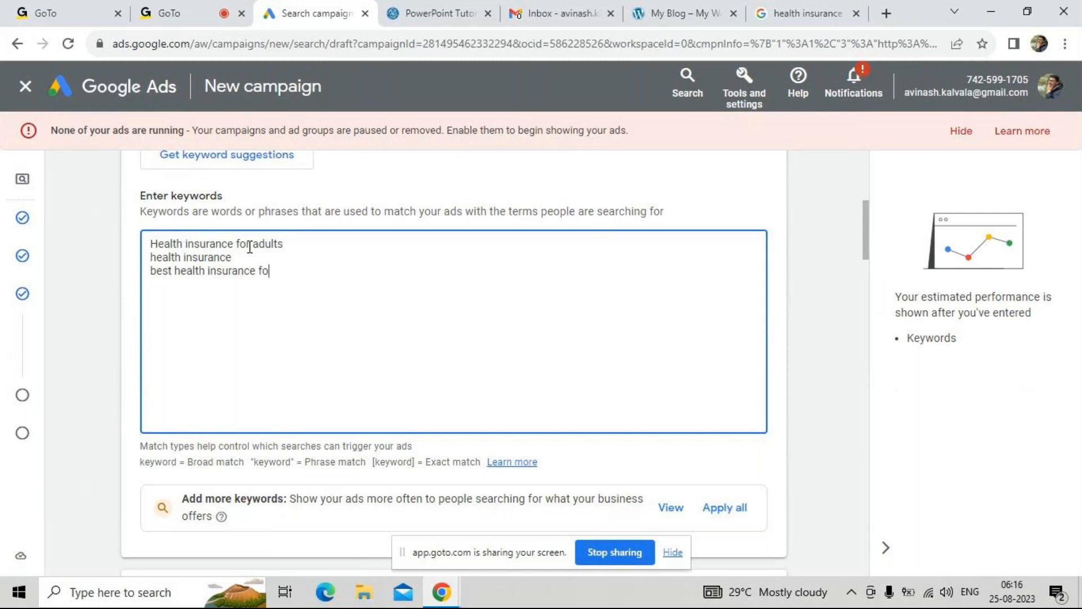
type("r low cost")
key("Return")
Add the keyword "health insurance under 10000 rupees" on its own line
type("health in")
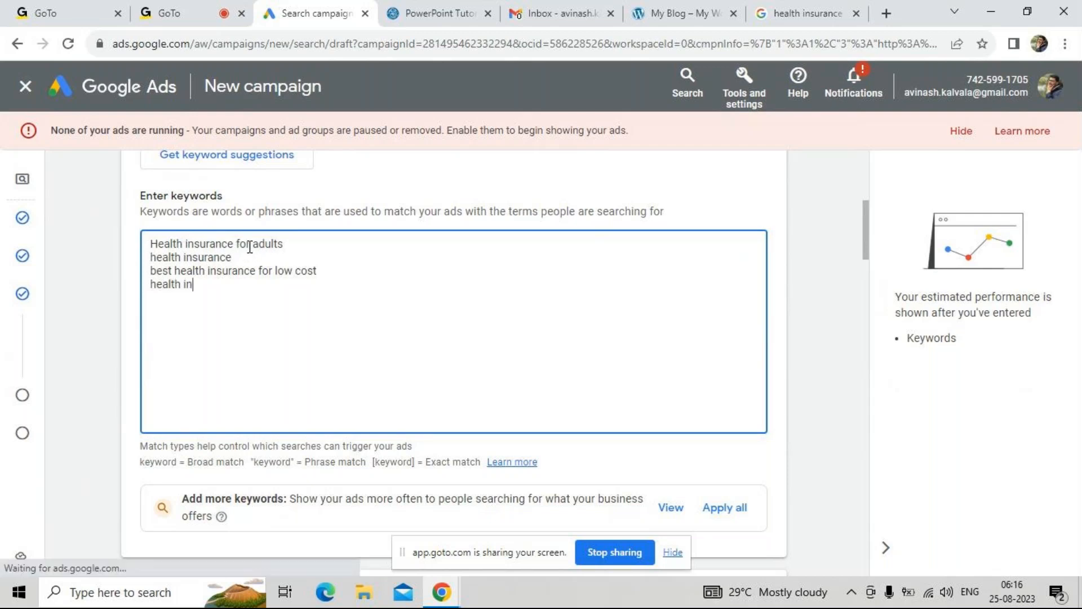
type("sur")
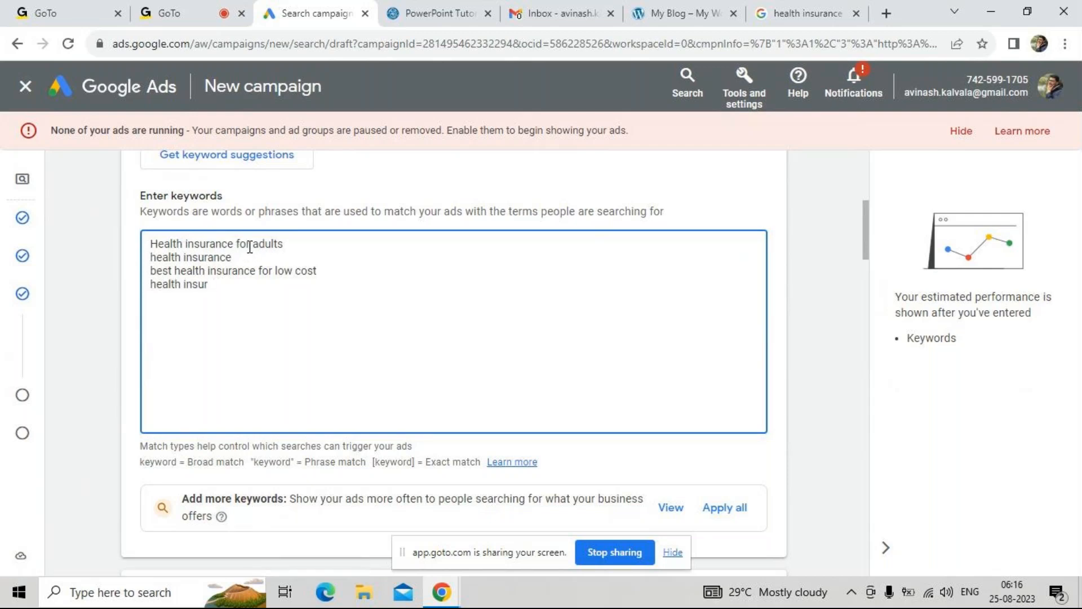
type("ance under 10000 ru")
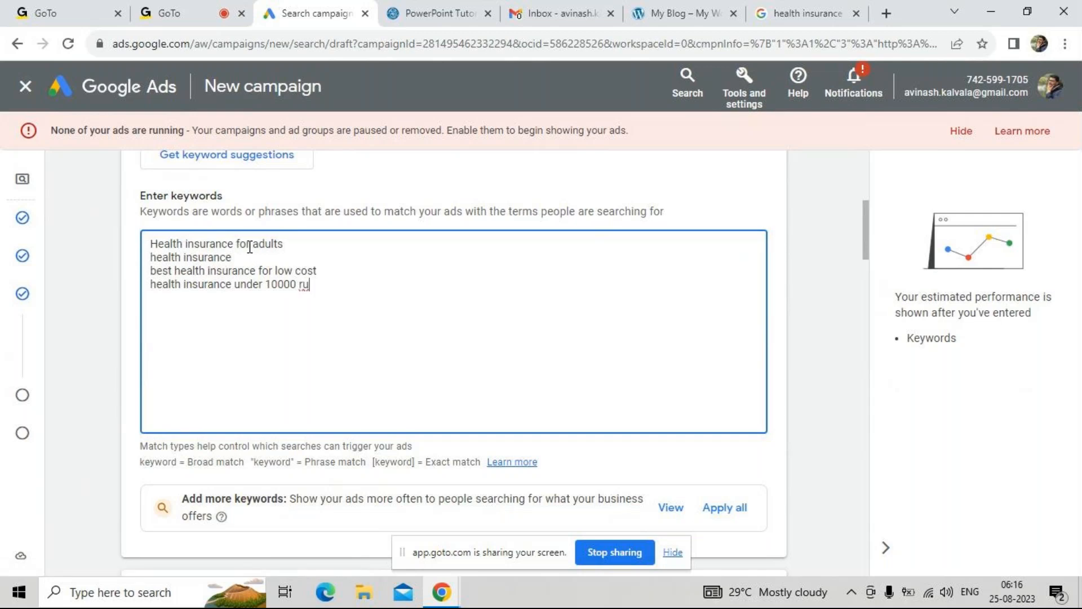
type("pees")
key("Return")
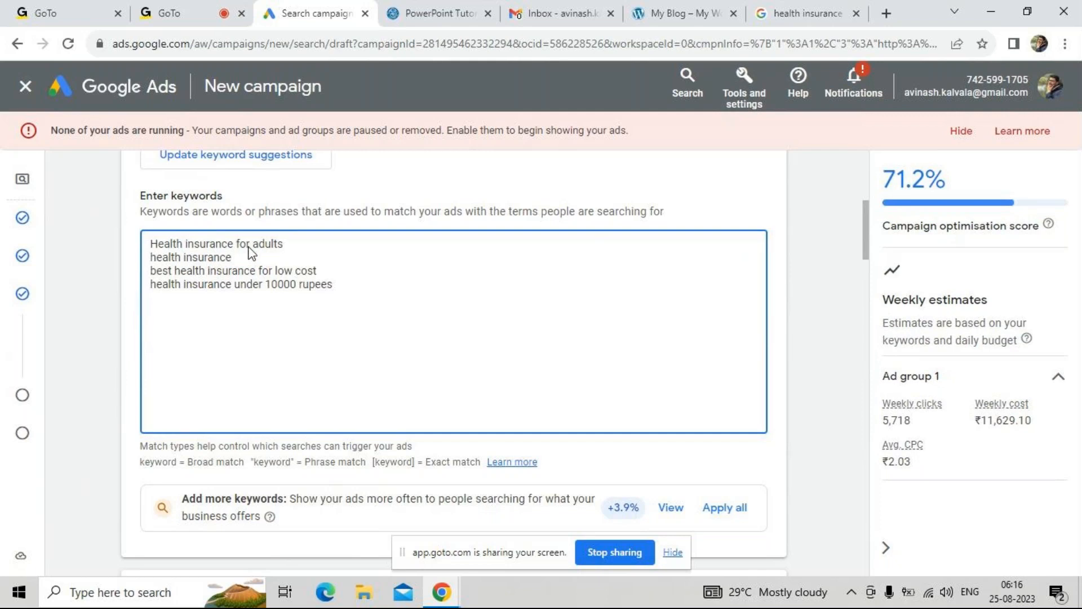
Examine the ad group's weekly estimates and the notations for broad, phrase and exact match keywords
left_click(244, 257)
mouse_move(914, 456)
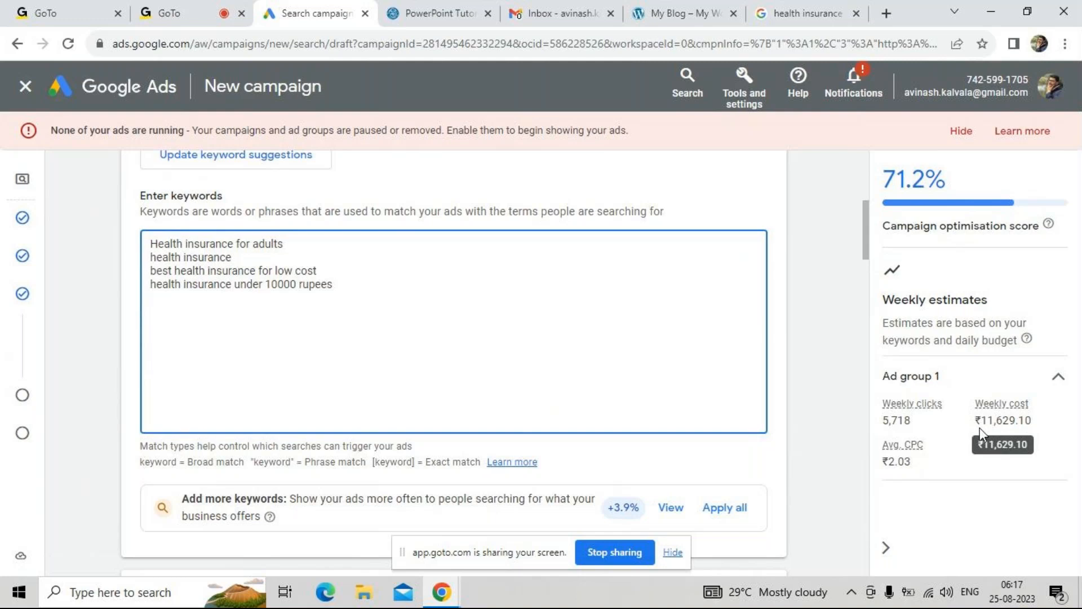
left_click(142, 457)
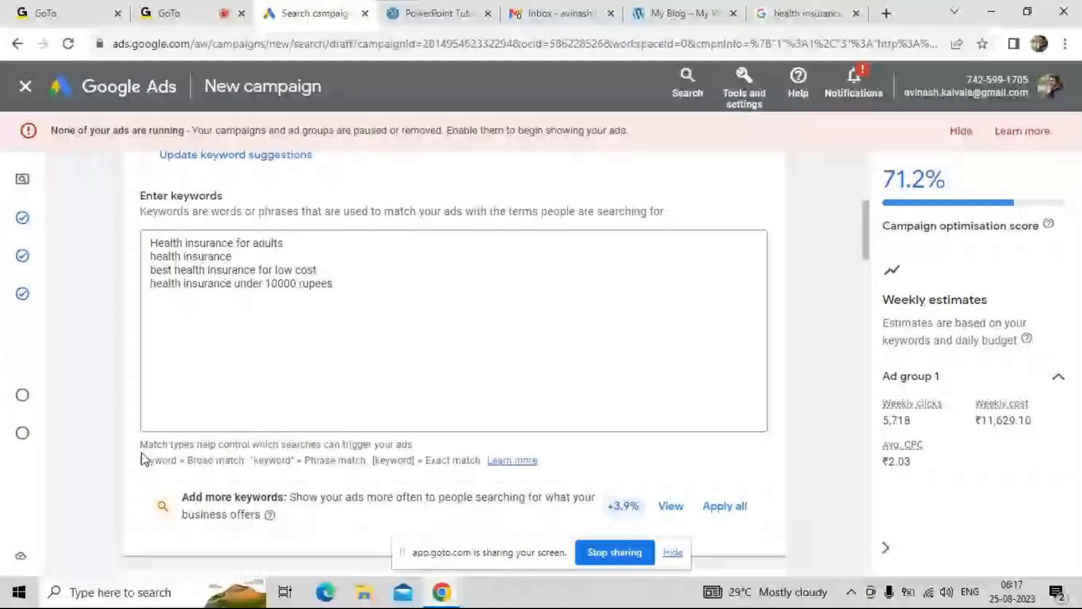
left_click_drag(141, 445, 198, 447)
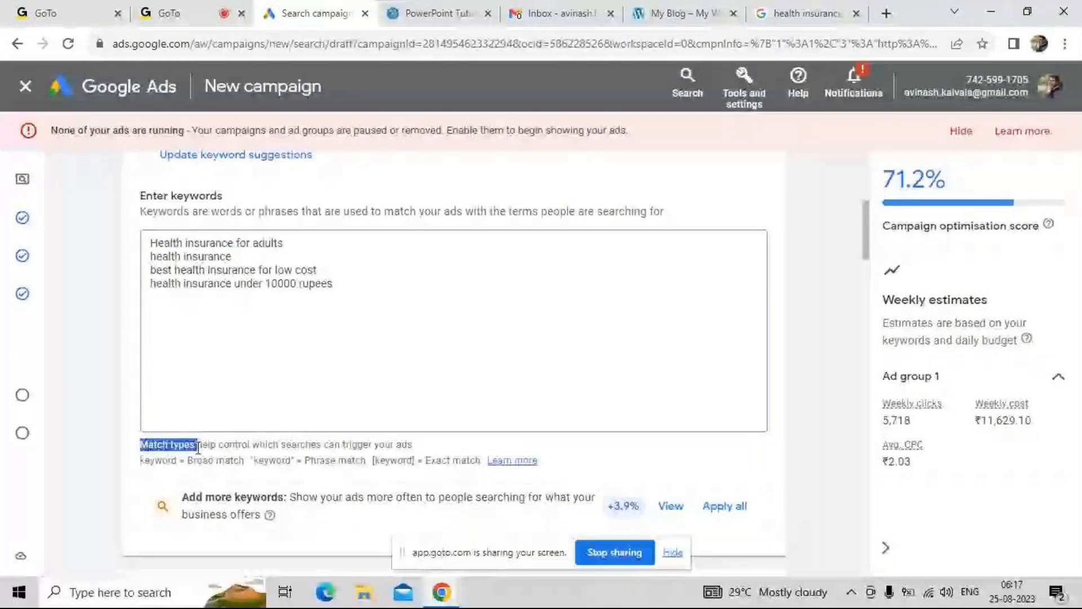
left_click_drag(186, 460, 302, 463)
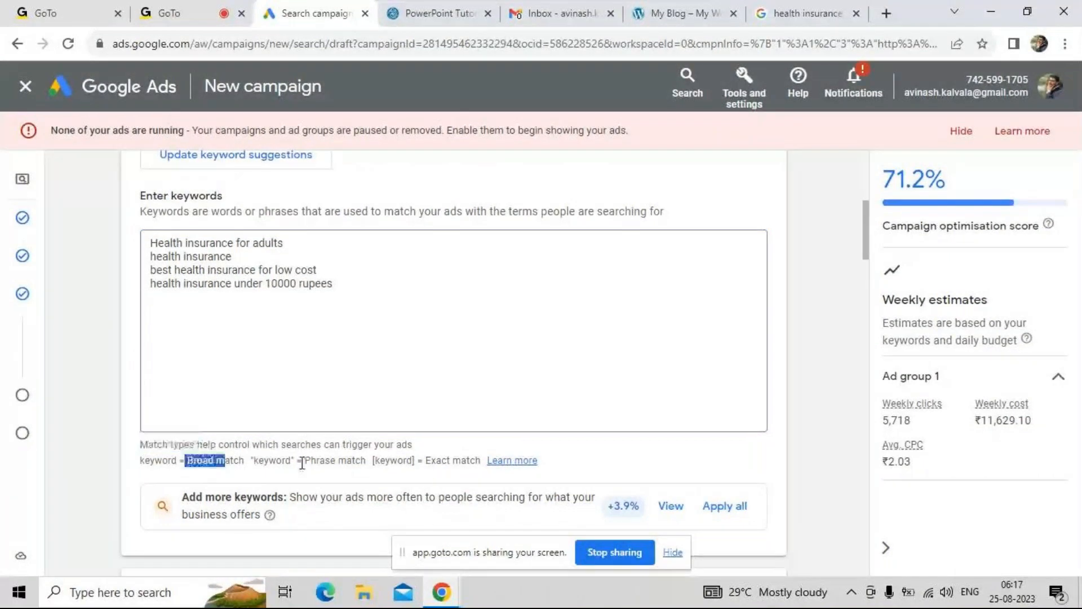
left_click(428, 473)
left_click_drag(431, 459, 459, 459)
double_click(459, 459)
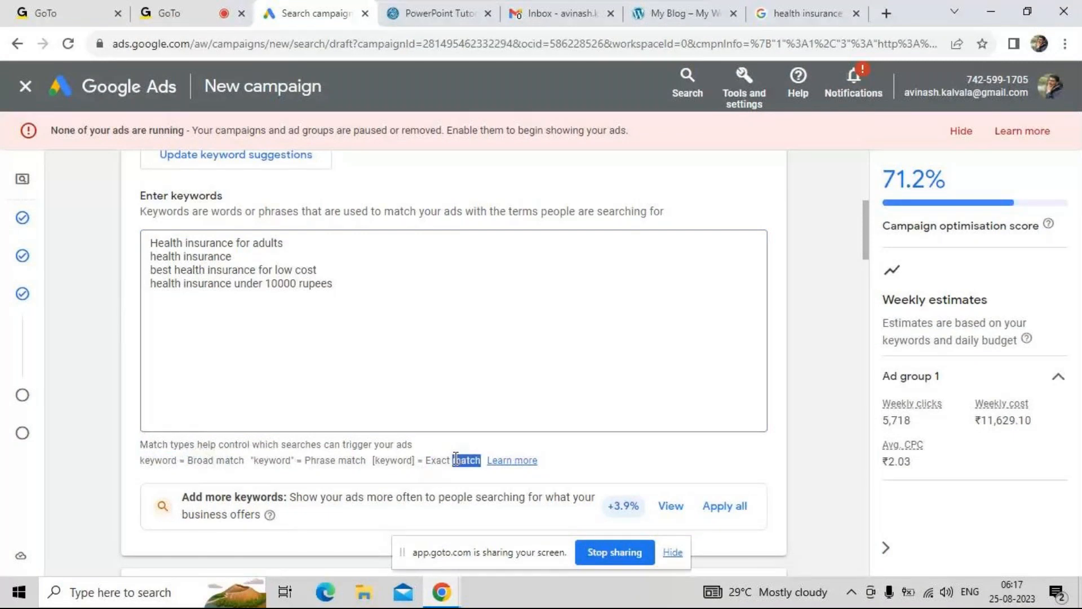
left_click(229, 464)
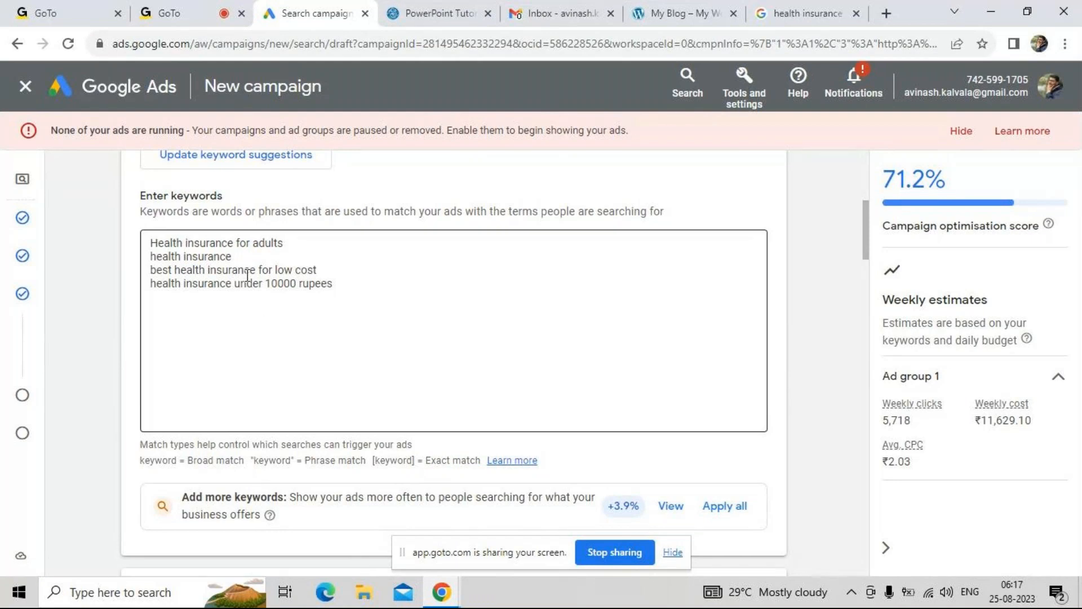
left_click(245, 256)
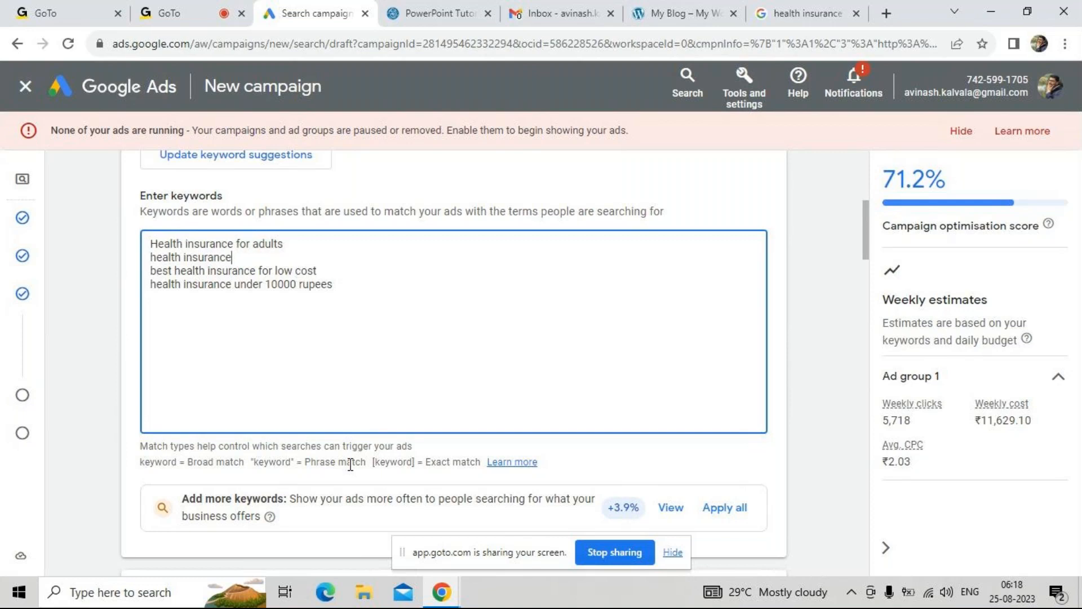
Add the keyword "mens cloths under 18 years" below the health insurance keywords, separated by an empty line
left_click(359, 292)
key("Return")
type("mens cloths under ")
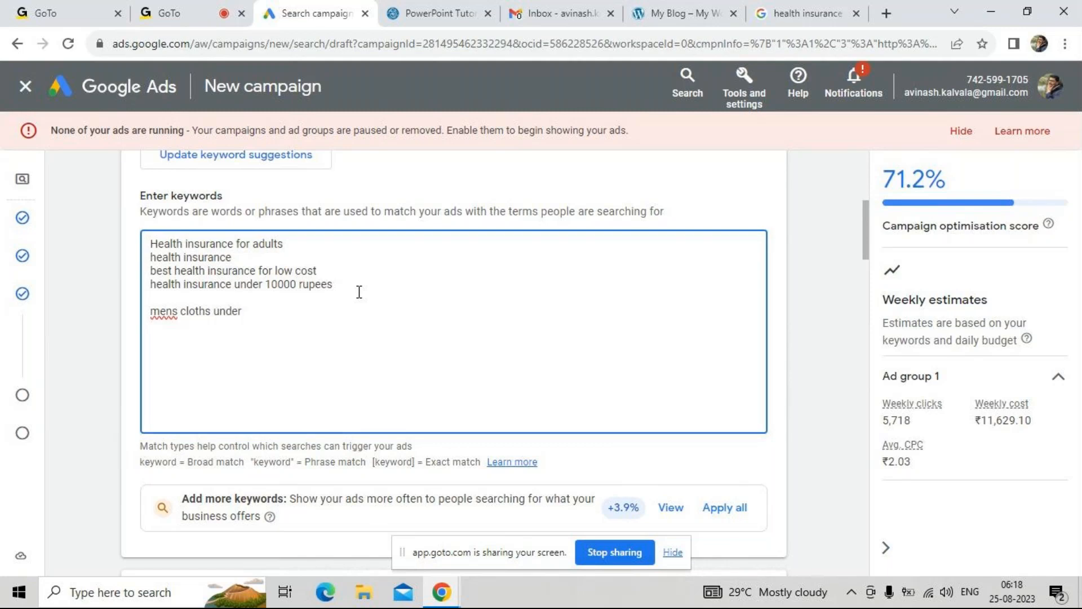
type("1")
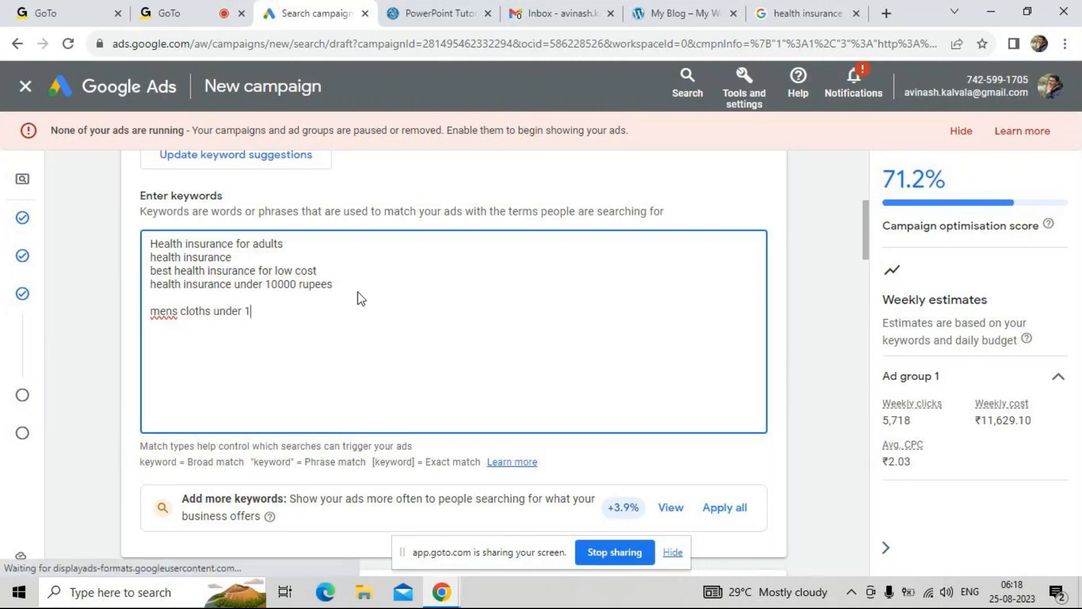
type("8 years")
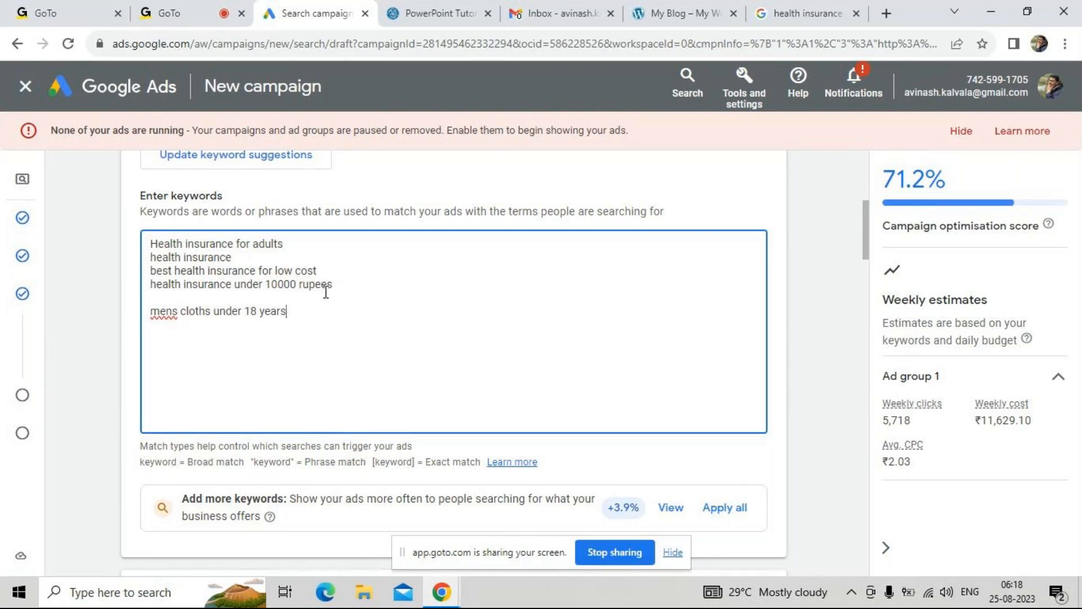
Enclose the keyword "mens cloths under 18 years" in double quotes to make it a phrase match
left_click(220, 461)
left_click_drag(160, 311, 209, 307)
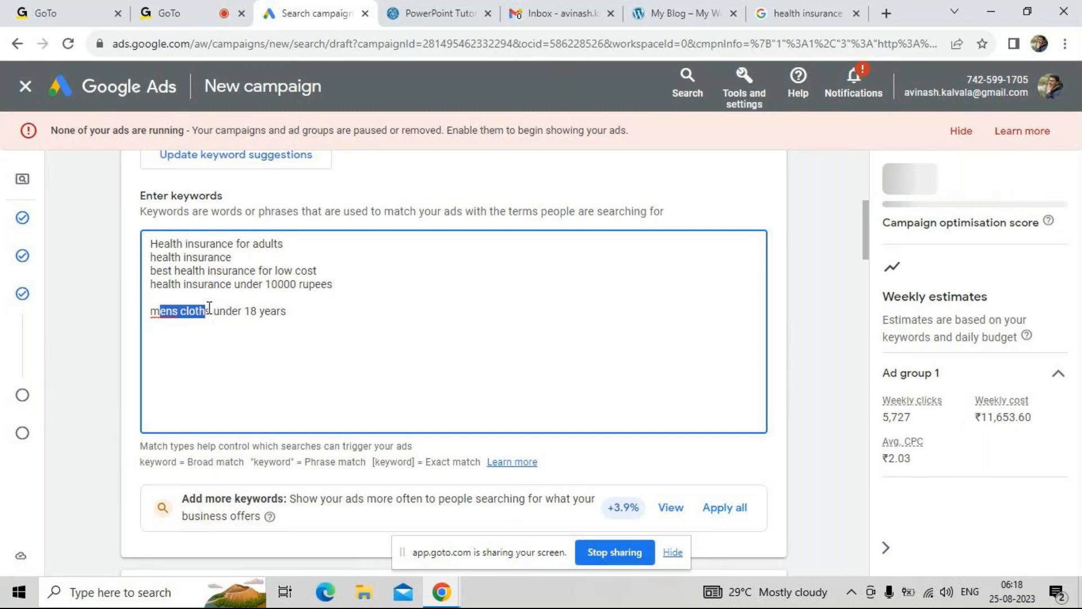
left_click(211, 310)
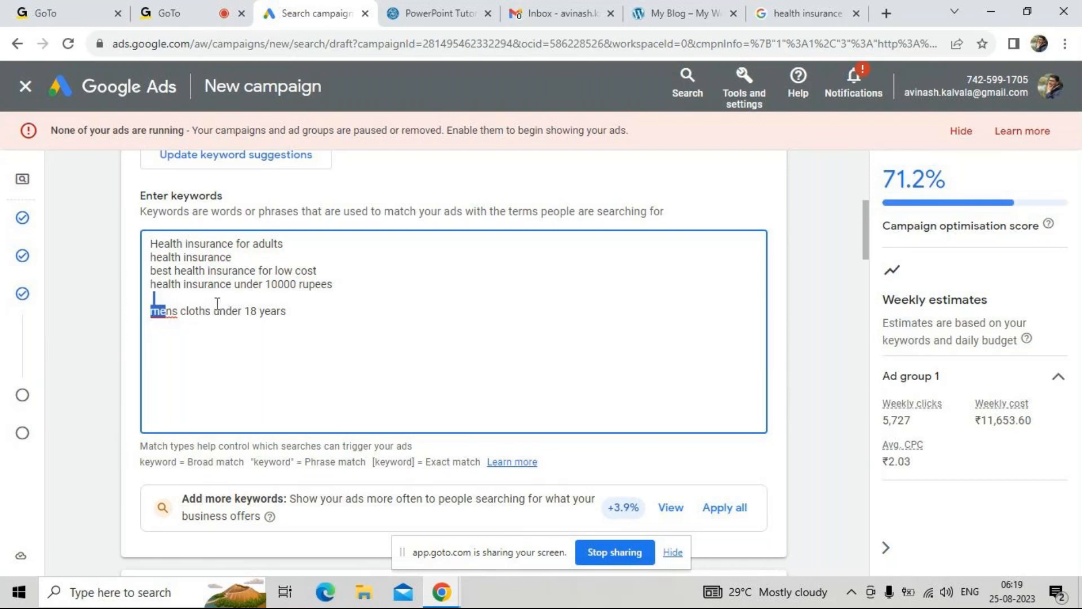
left_click(234, 303)
double_click(309, 309)
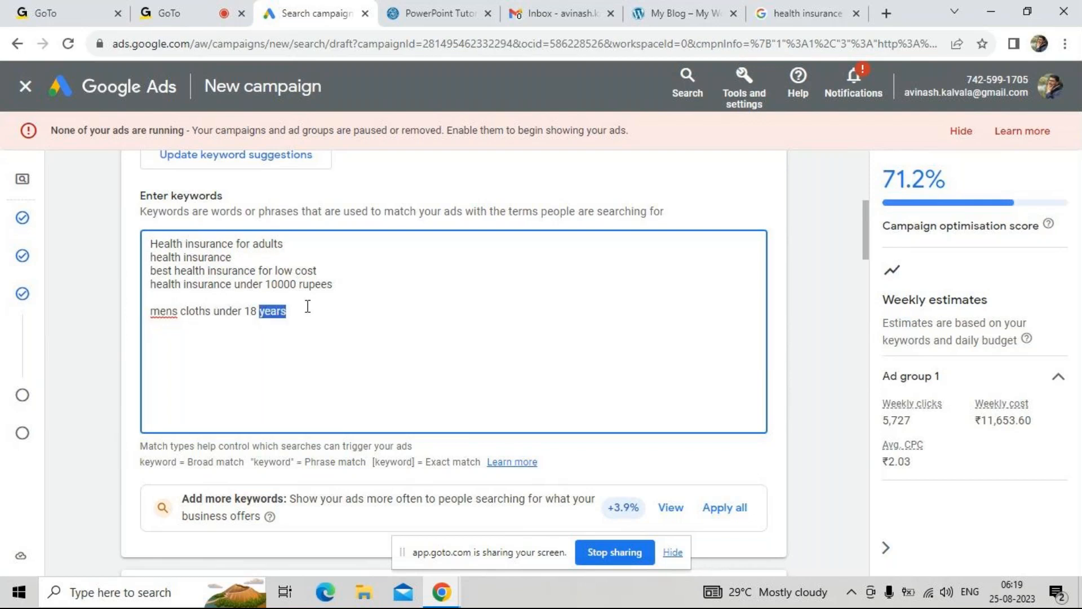
left_click(308, 307)
type("\"")
left_click(152, 310)
type("\"")
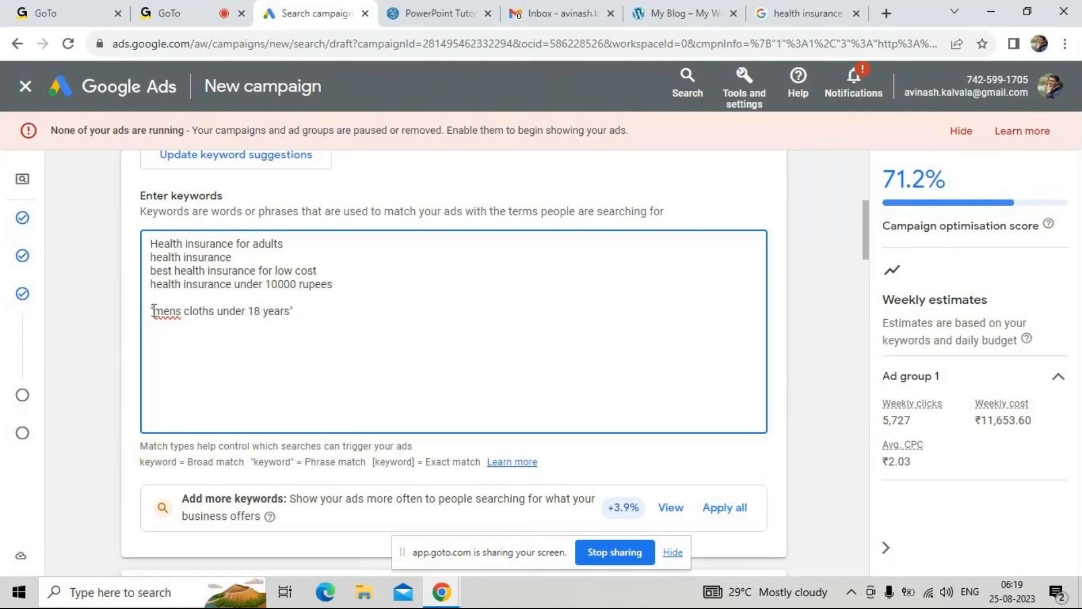
Examine the wording of the quoted phrase match keyword and compare it with the exact match notation
left_click(298, 311)
left_click_drag(175, 314, 239, 313)
left_click(239, 313)
left_click_drag(184, 312, 233, 313)
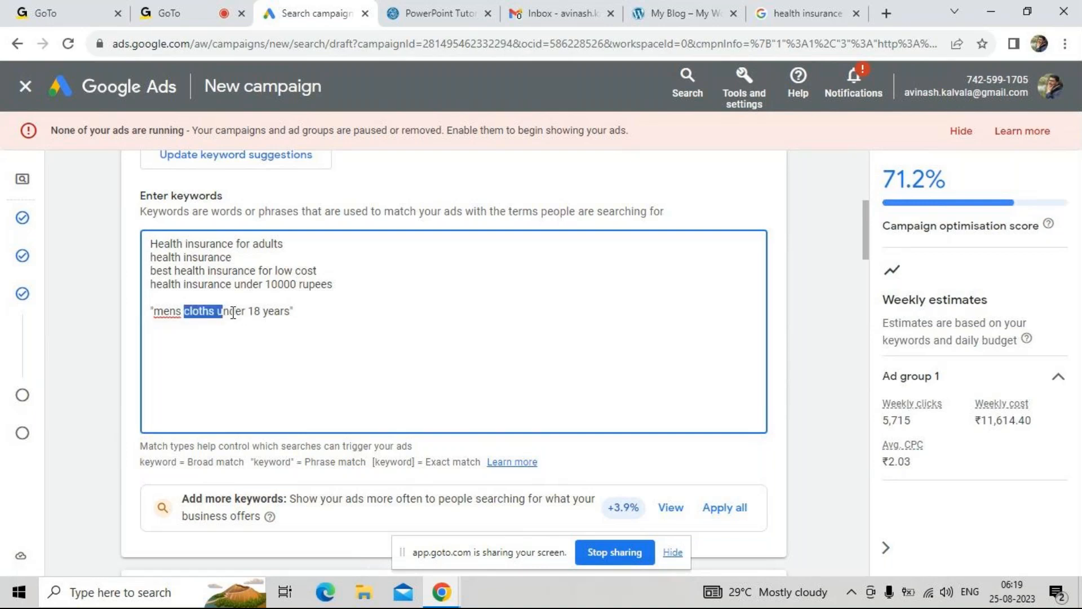
left_click(242, 313)
left_click_drag(283, 311, 195, 311)
left_click(192, 311)
left_click_drag(162, 311, 259, 313)
left_click(259, 313)
left_click_drag(432, 462, 461, 461)
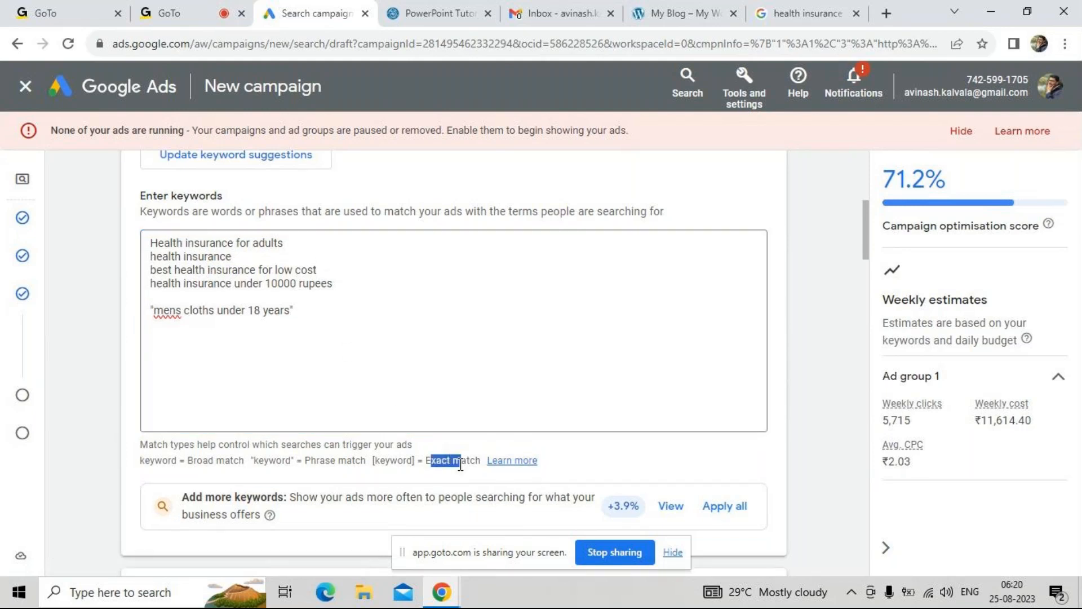
Replace the double quotes around "mens cloths under 18 years" with square brackets to make it an exact match
left_click(318, 342)
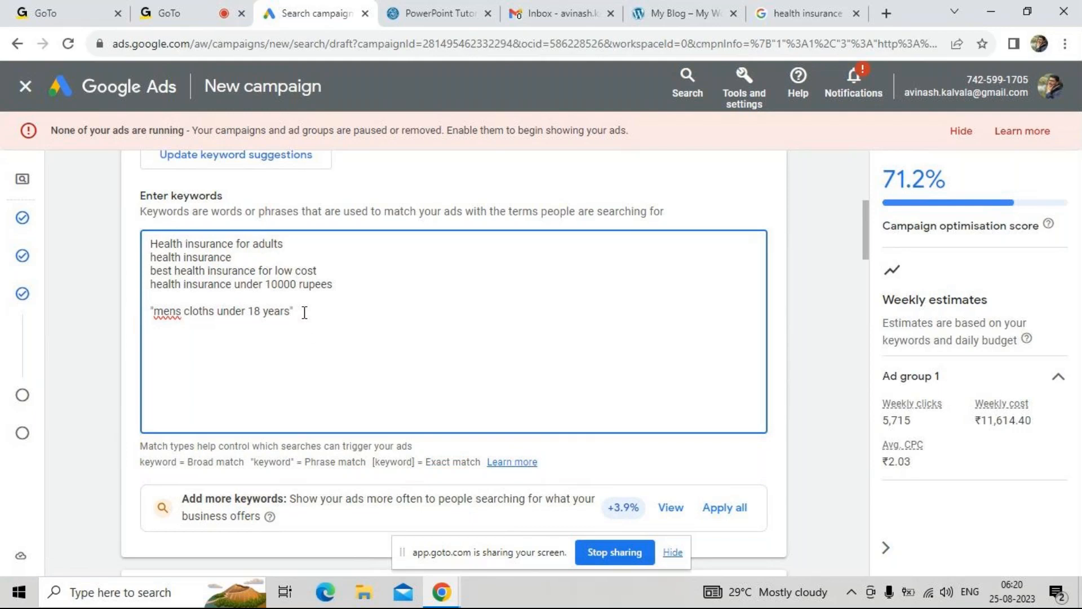
key("BackSpace")
left_click(156, 311)
key("BackSpace")
type("[")
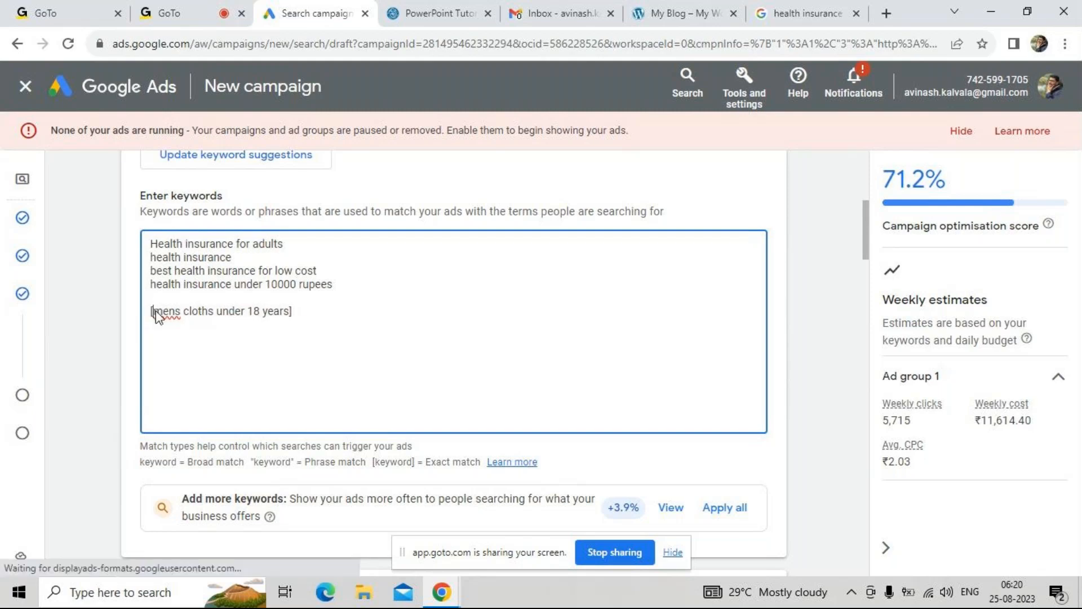
left_click(293, 311)
key("BackSpace")
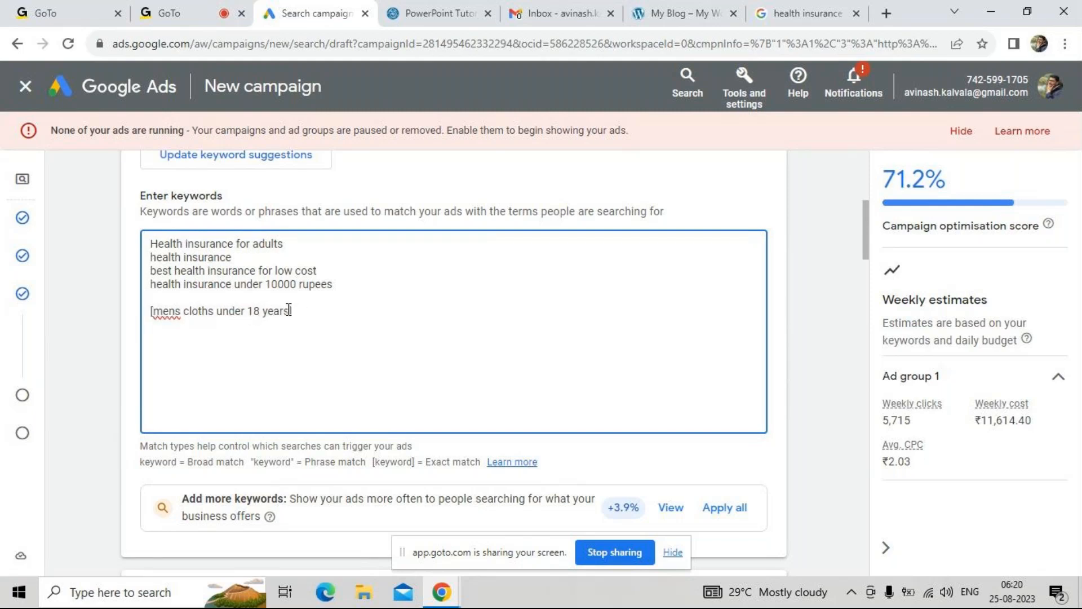
Review the bracketed exact match keyword against the broad, phrase and exact match notations
left_click_drag(288, 310, 162, 312)
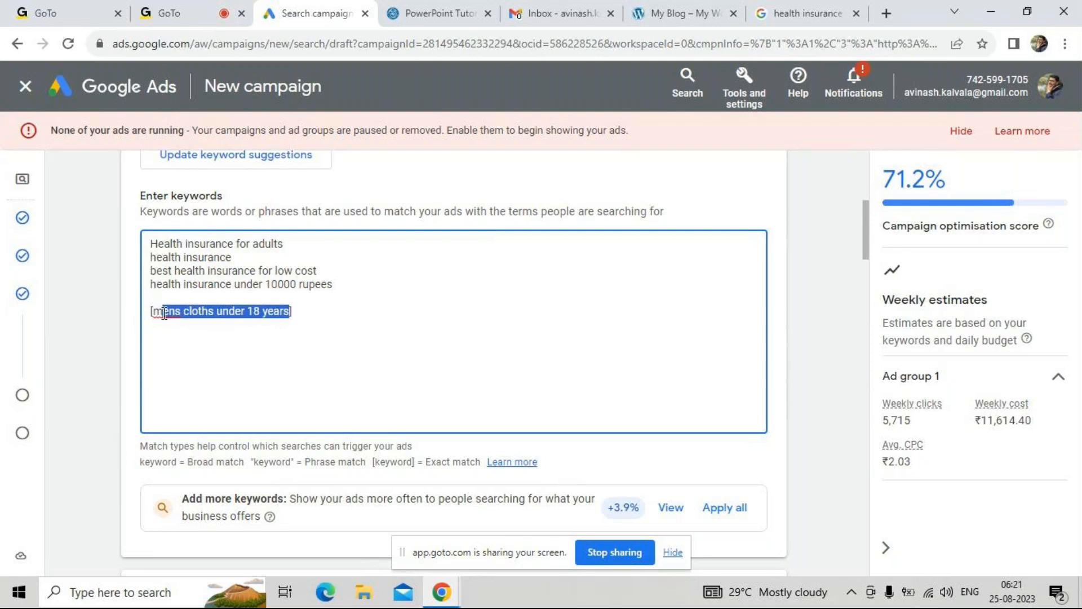
left_click(281, 310)
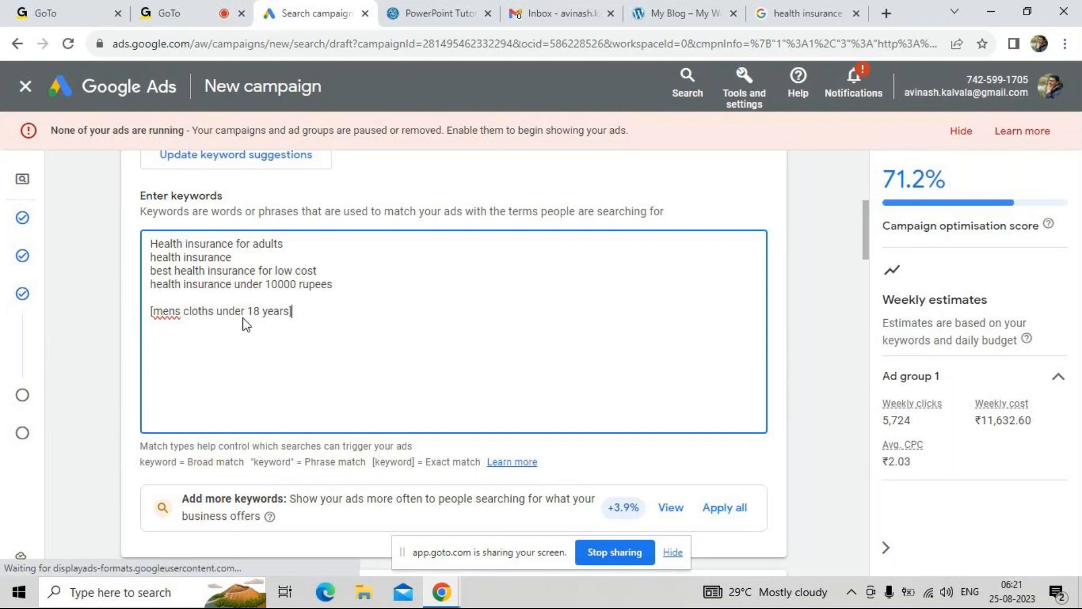
left_click(341, 287)
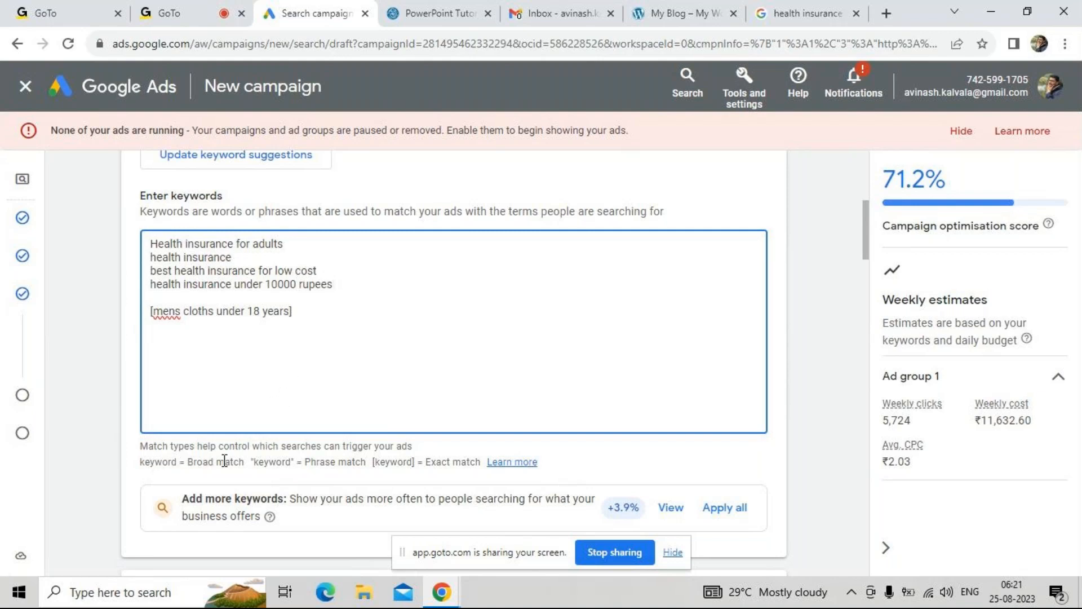
left_click_drag(155, 462, 399, 460)
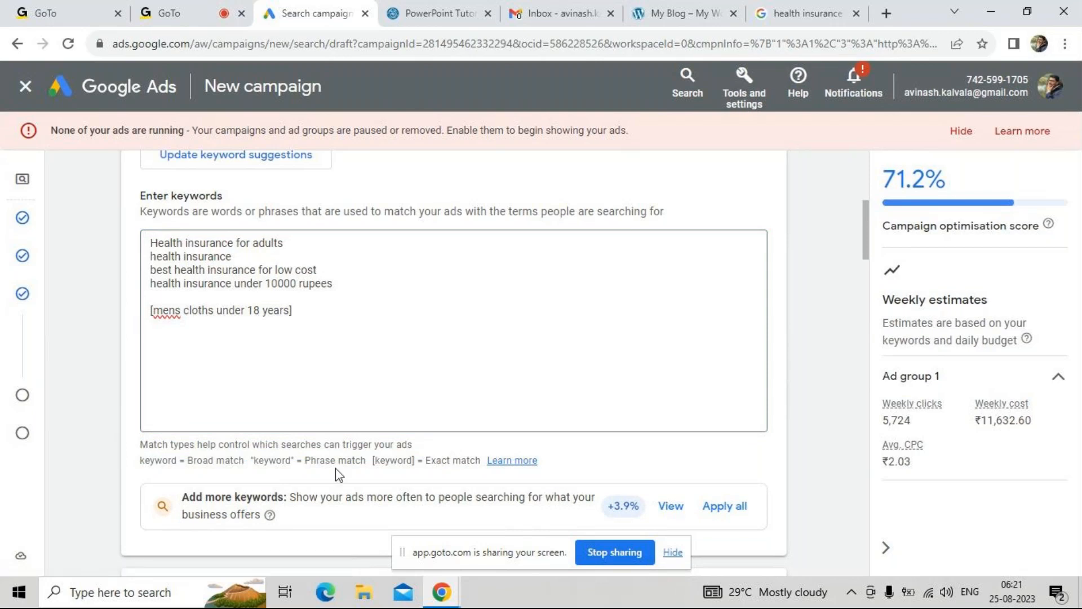
left_click_drag(203, 461, 218, 461)
left_click(347, 296)
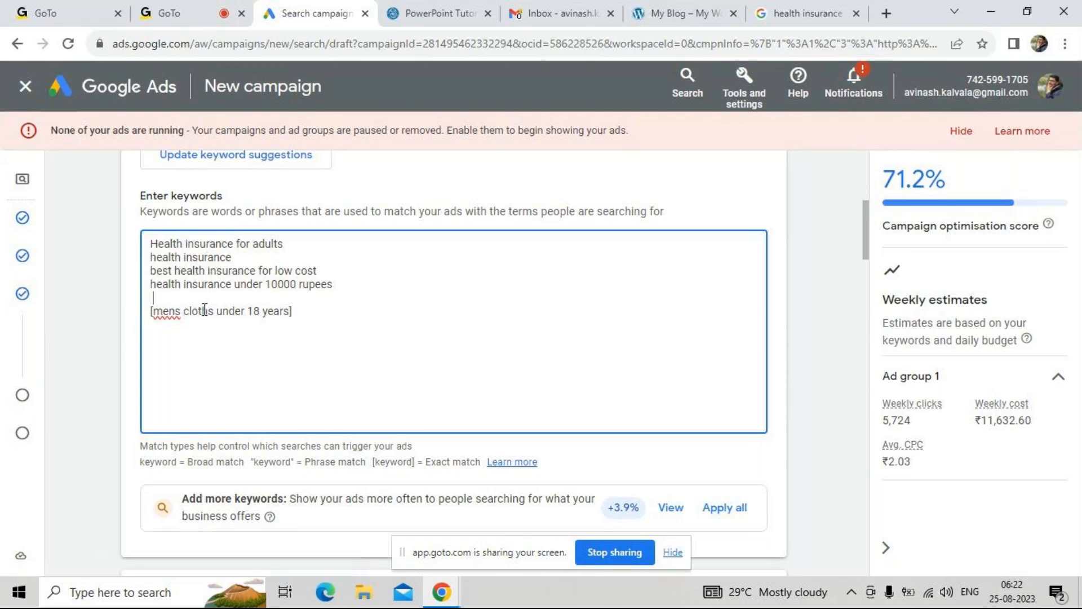
left_click(204, 461)
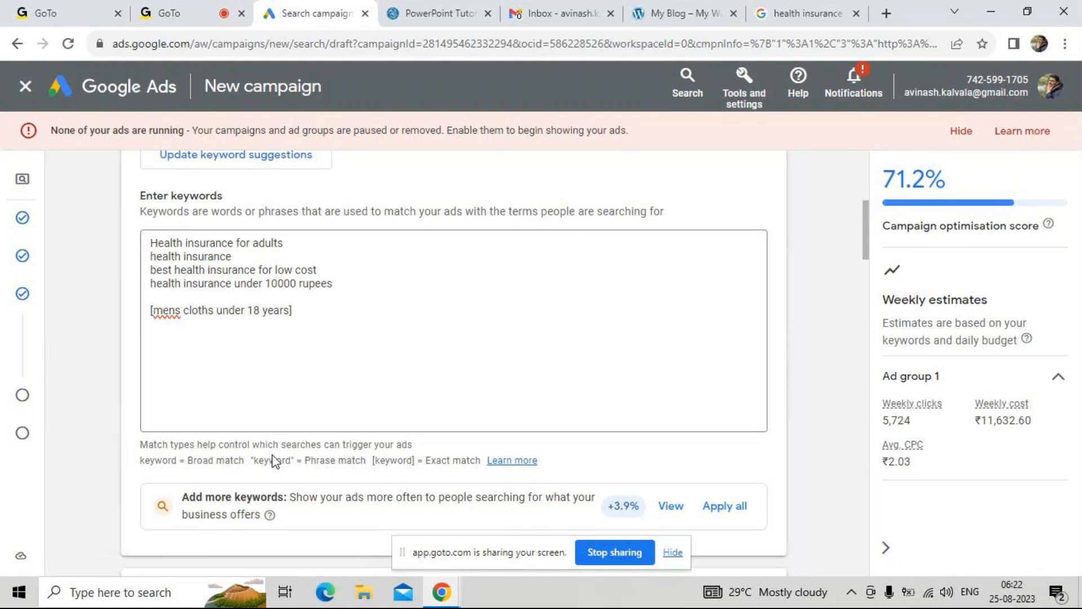
scroll(162, 269, "down", 6)
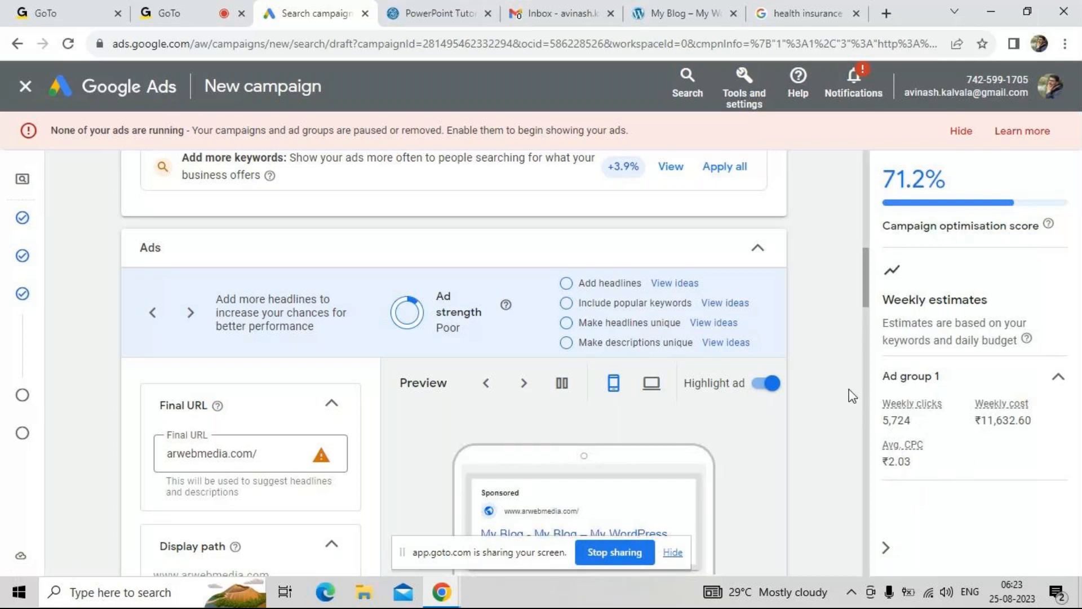
scroll(848, 394, "up", 5)
scroll(849, 403, "up", 4)
scroll(849, 402, "down", 8)
scroll(849, 402, "down", 3)
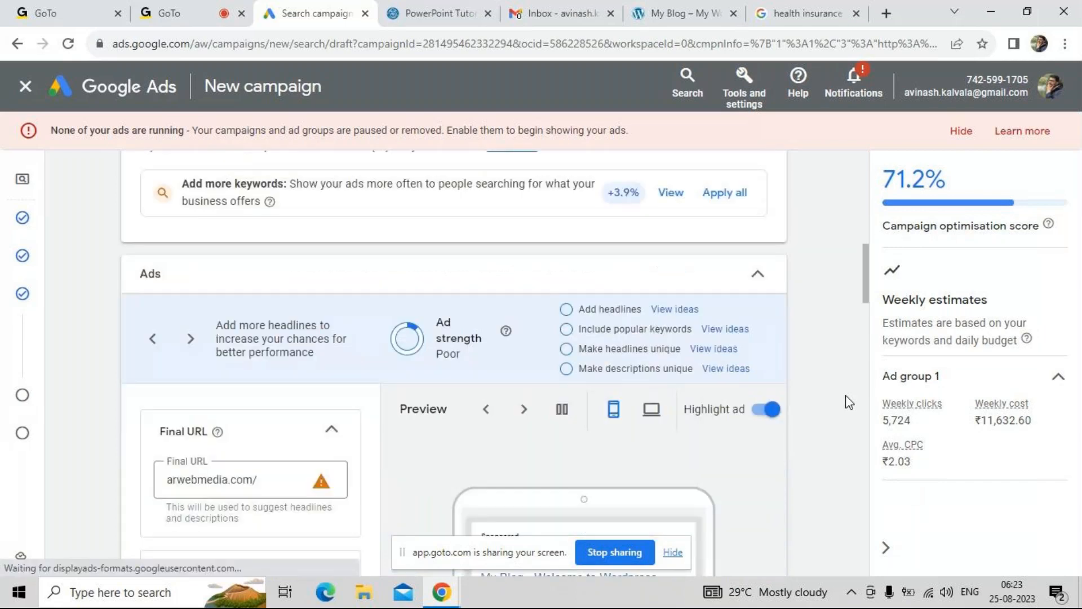
scroll(849, 403, "down", 1)
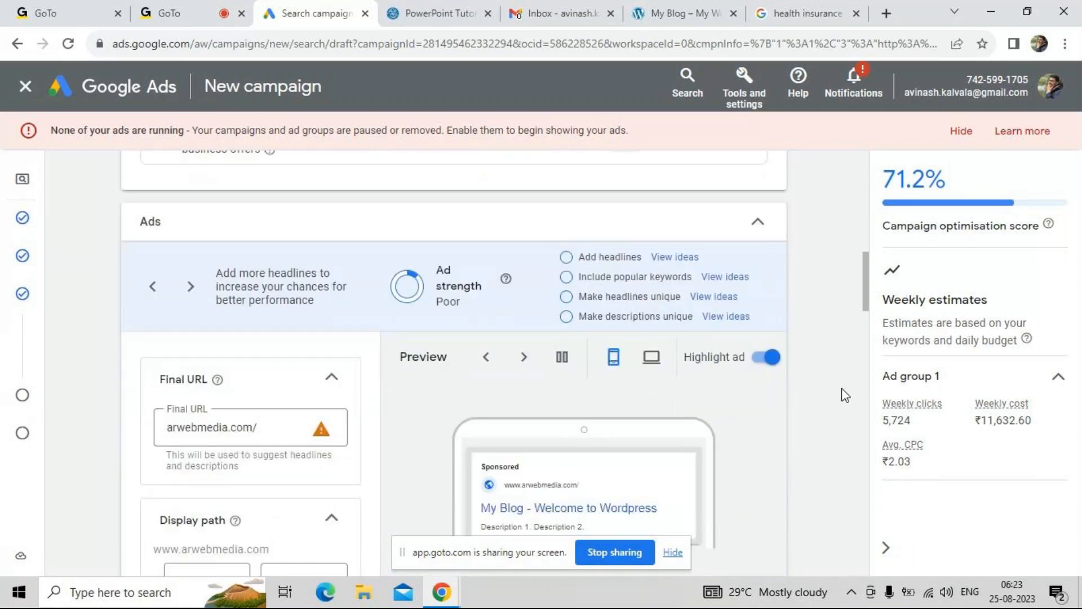
scroll(816, 398, "down", 1)
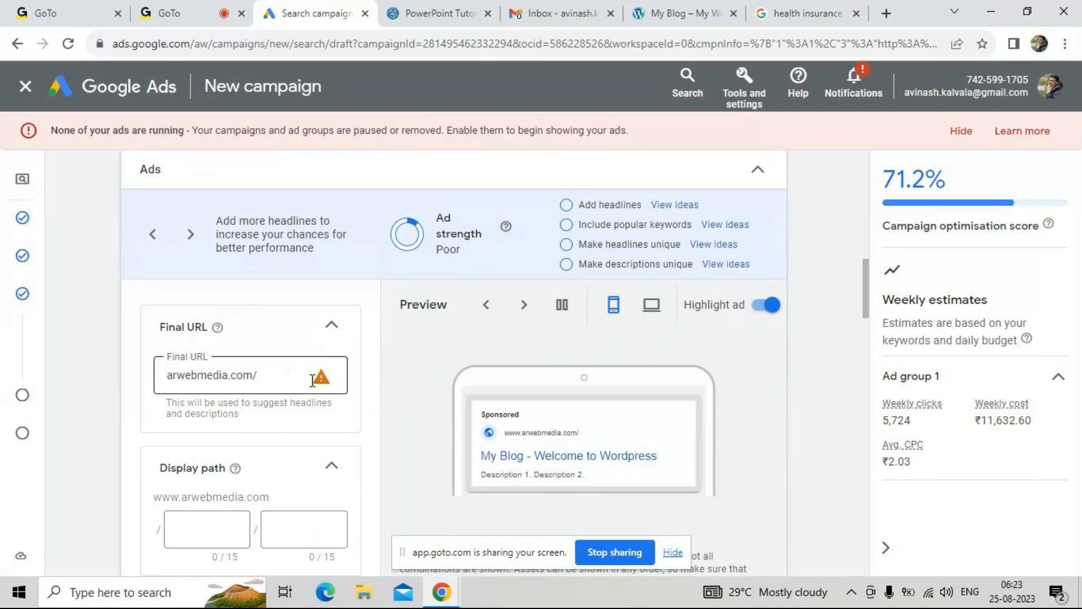
mouse_move(320, 385)
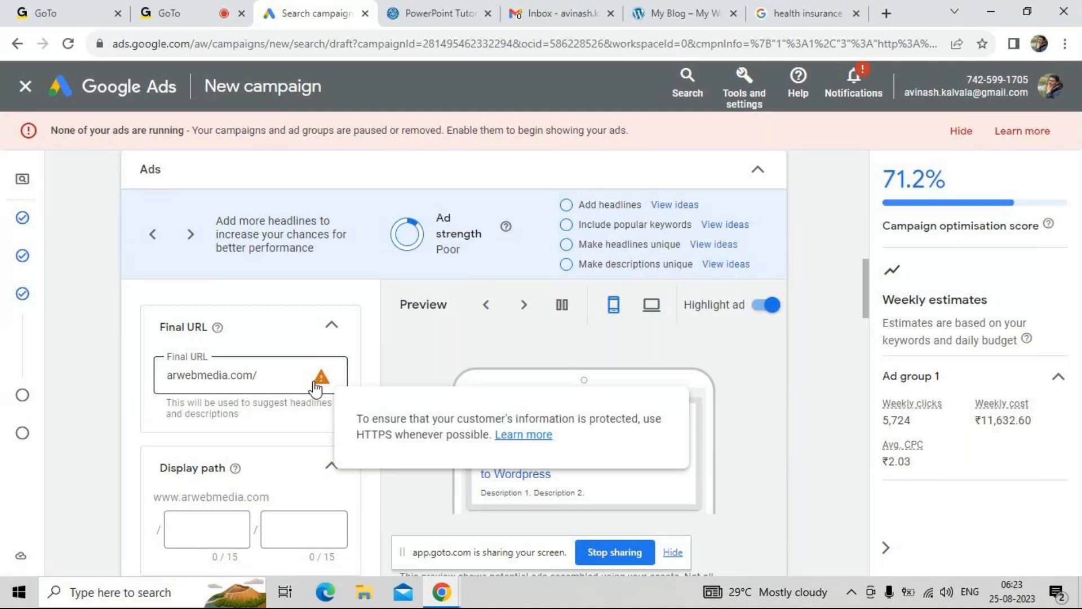
left_click(172, 375)
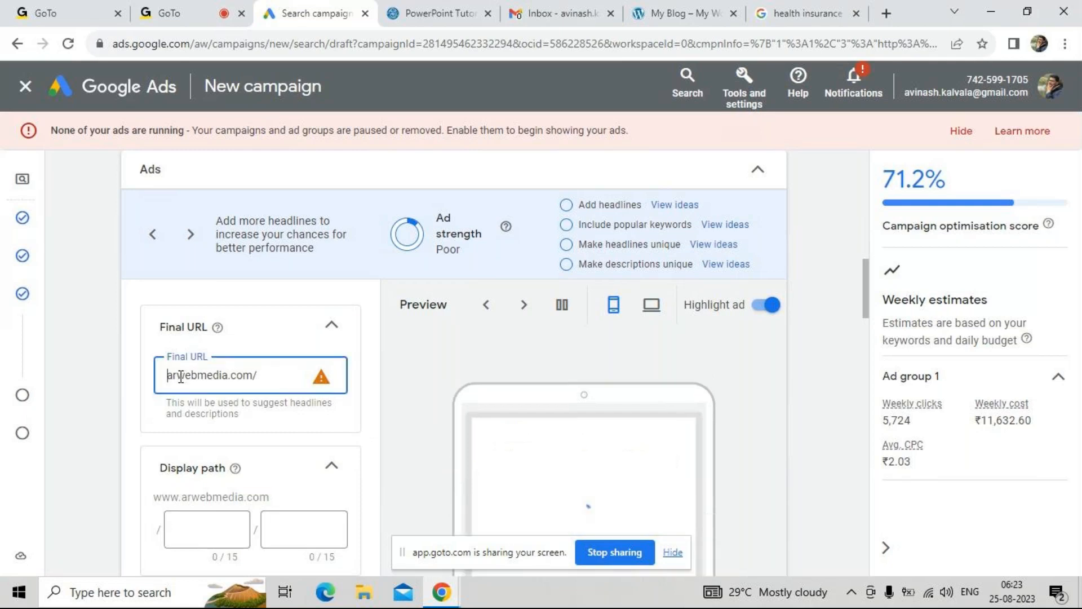
type("https://www")
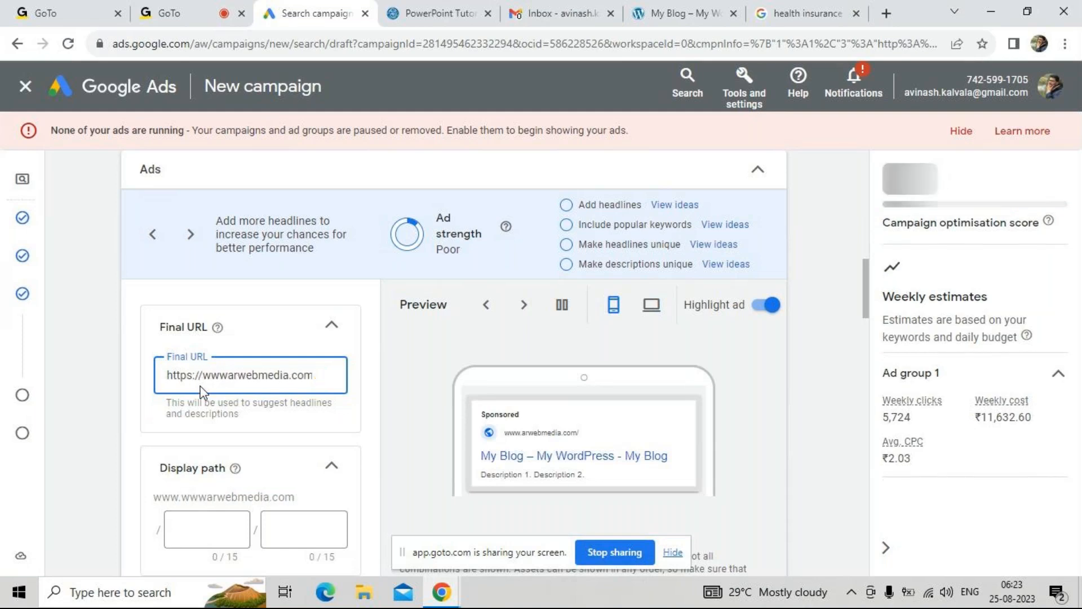
type(".")
left_click(351, 437)
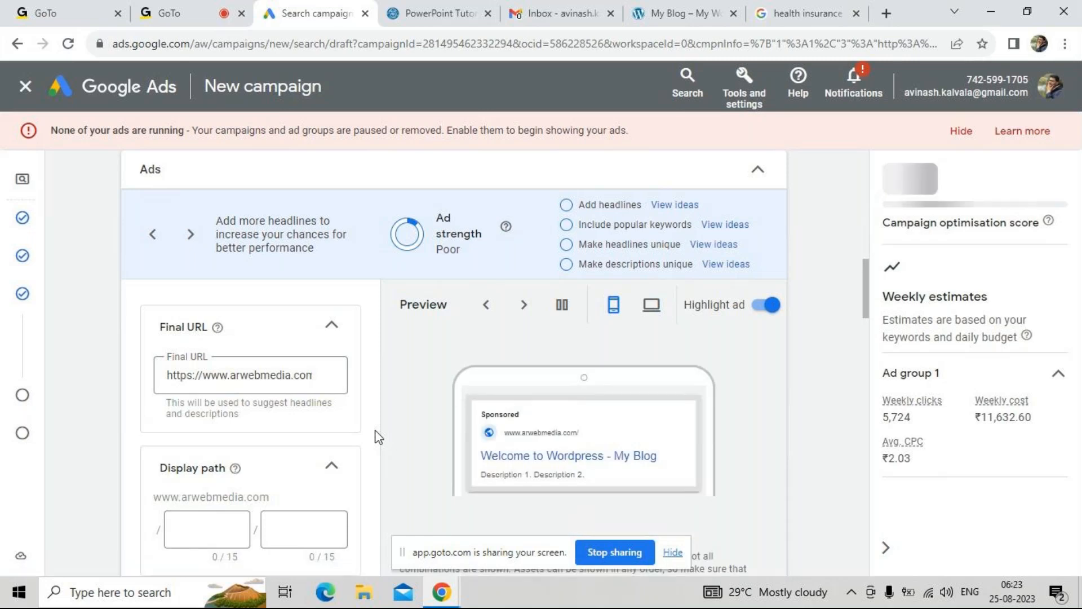
Check the sponsored Google result for health insurance and set the ad's display path to "health" and "insurance"
scroll(377, 437, "down", 1)
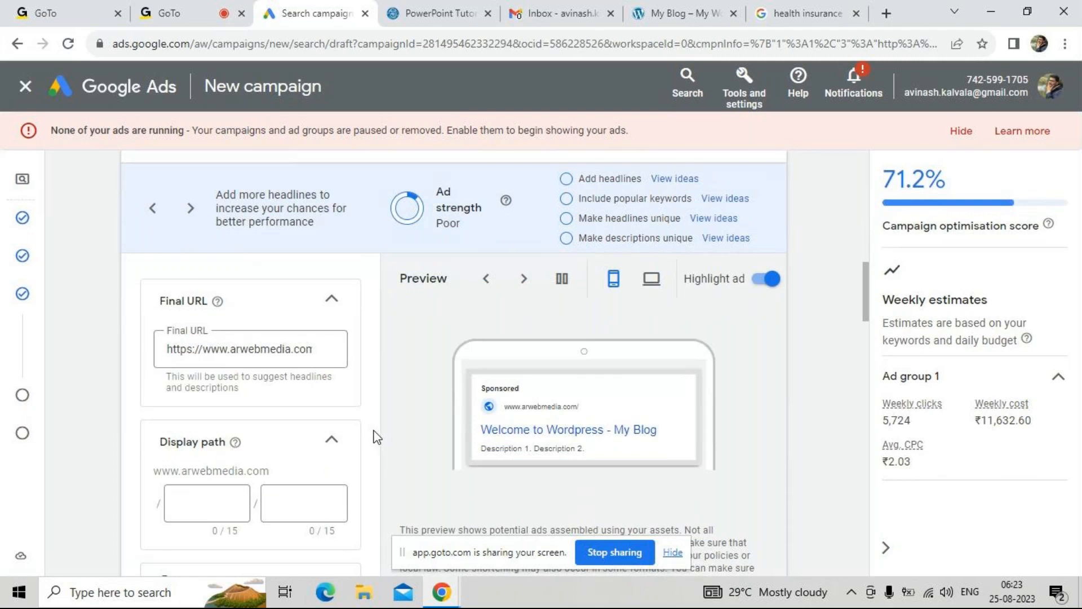
scroll(199, 516, "down", 1)
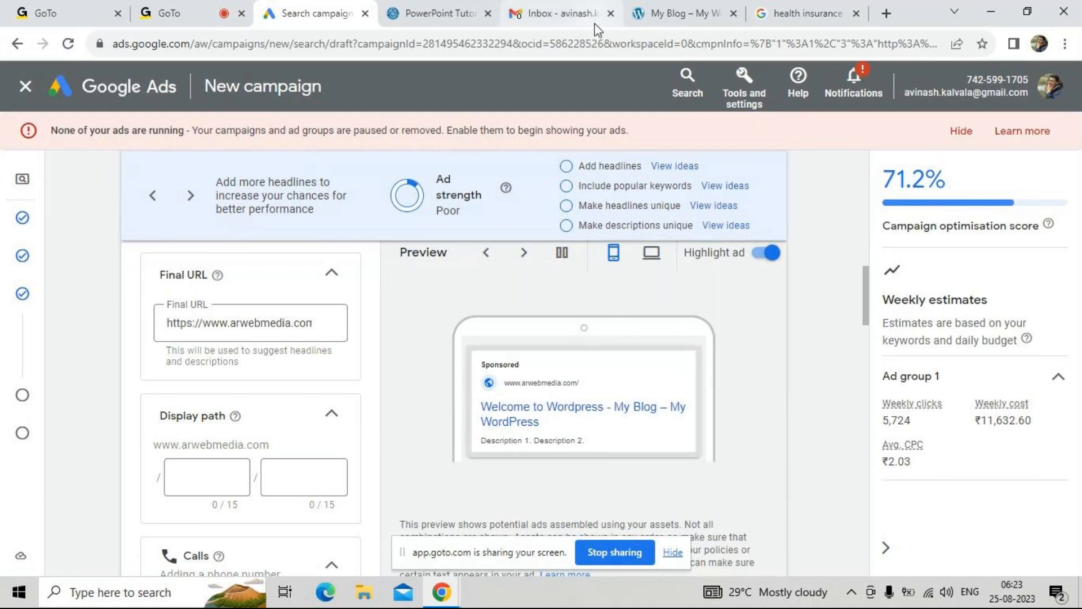
left_click(817, 14)
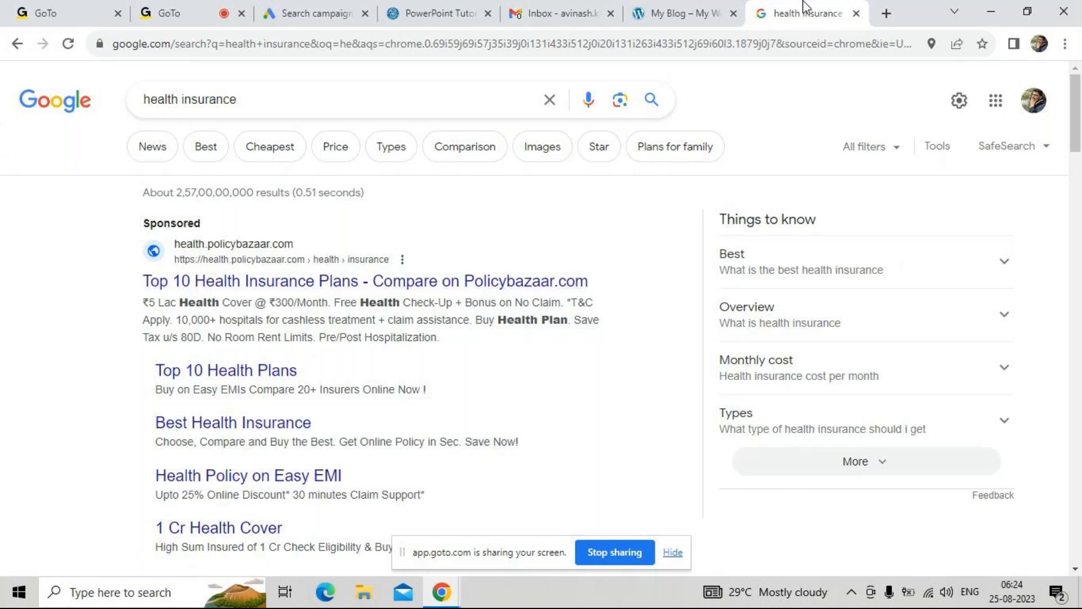
left_click(299, 13)
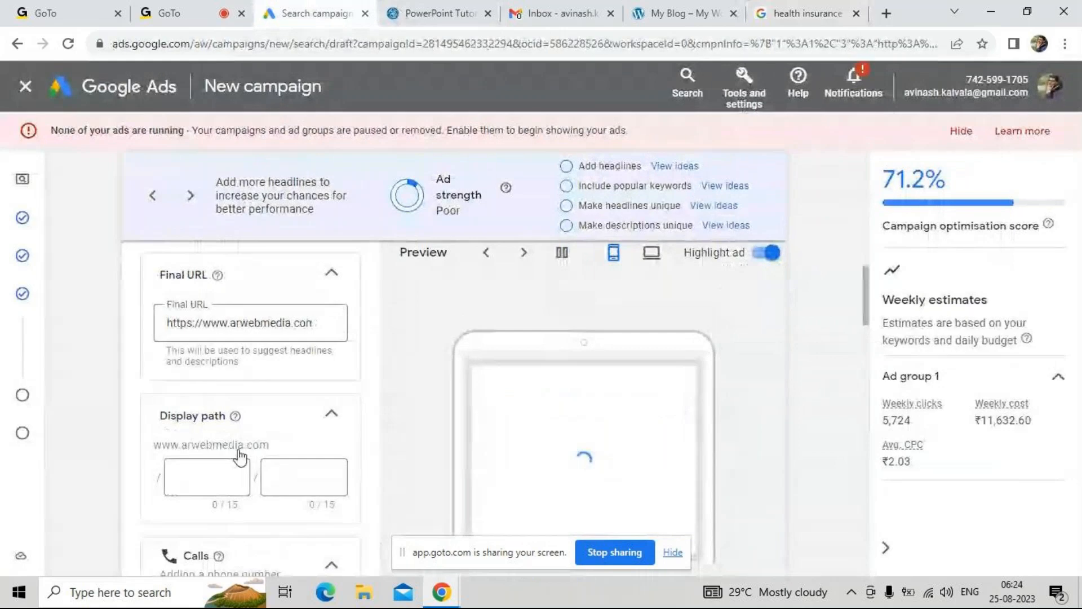
left_click(228, 468)
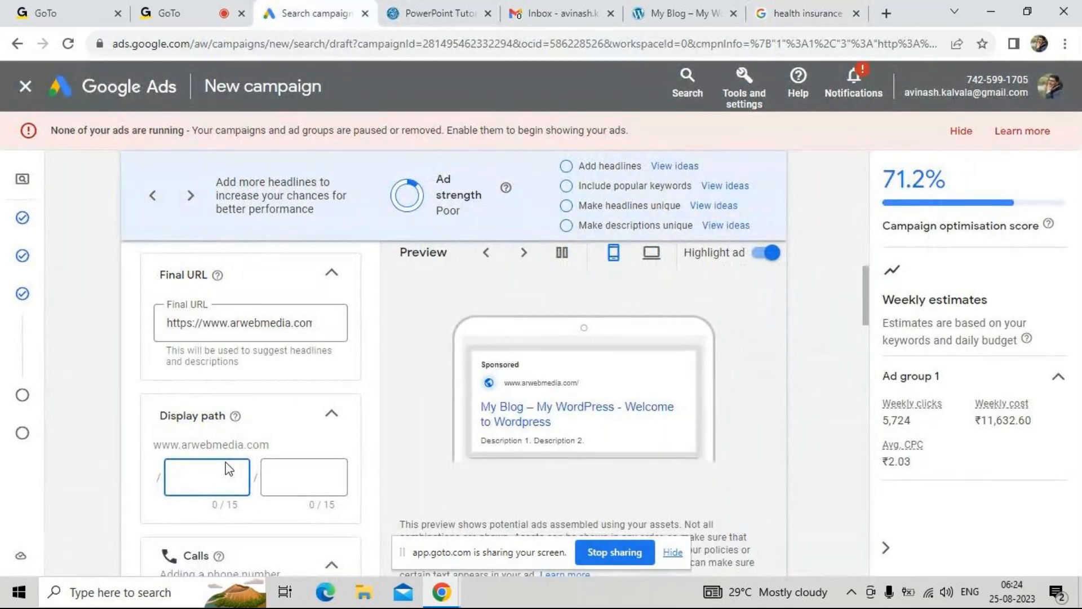
type("health")
left_click(293, 479)
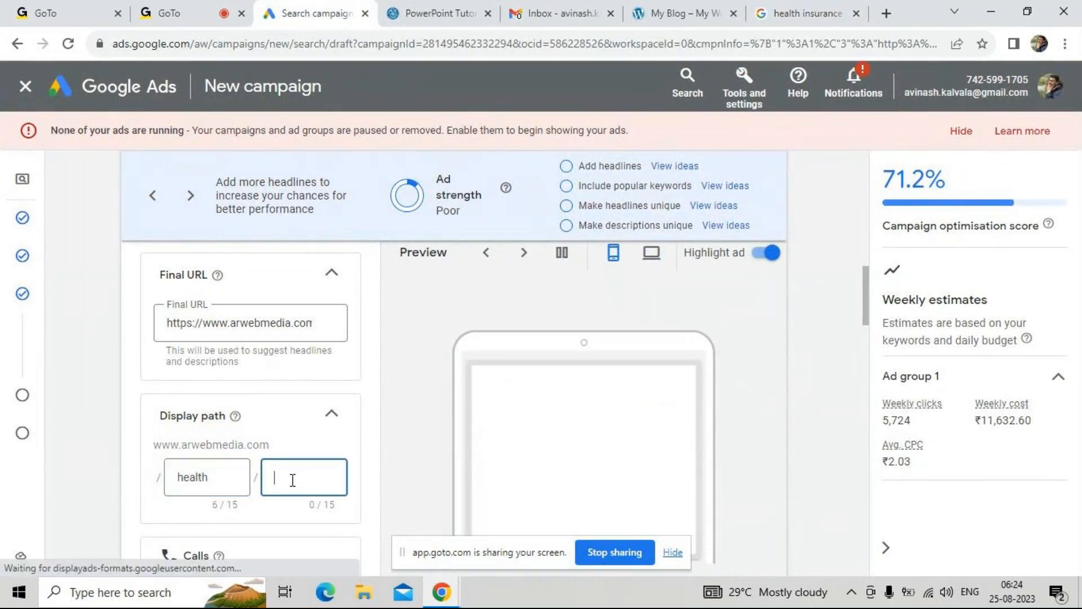
type("insu")
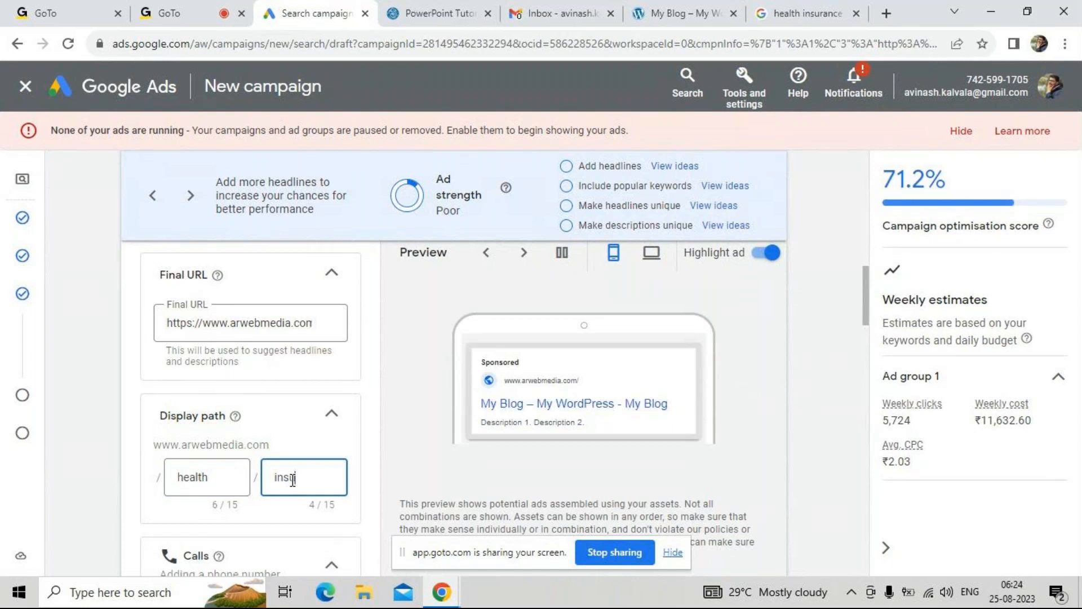
type("rance")
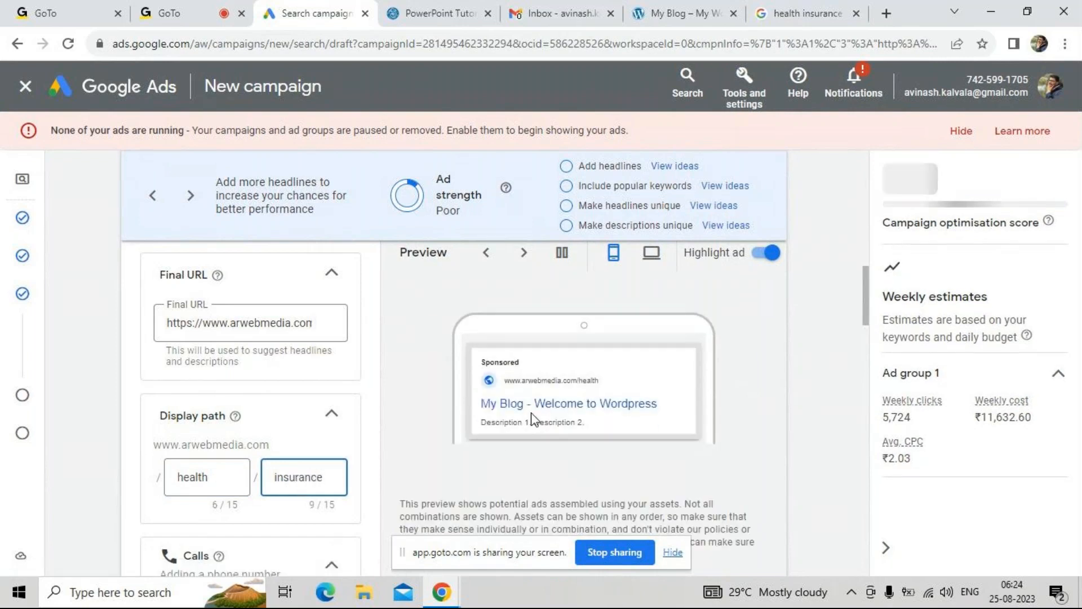
left_click(370, 461)
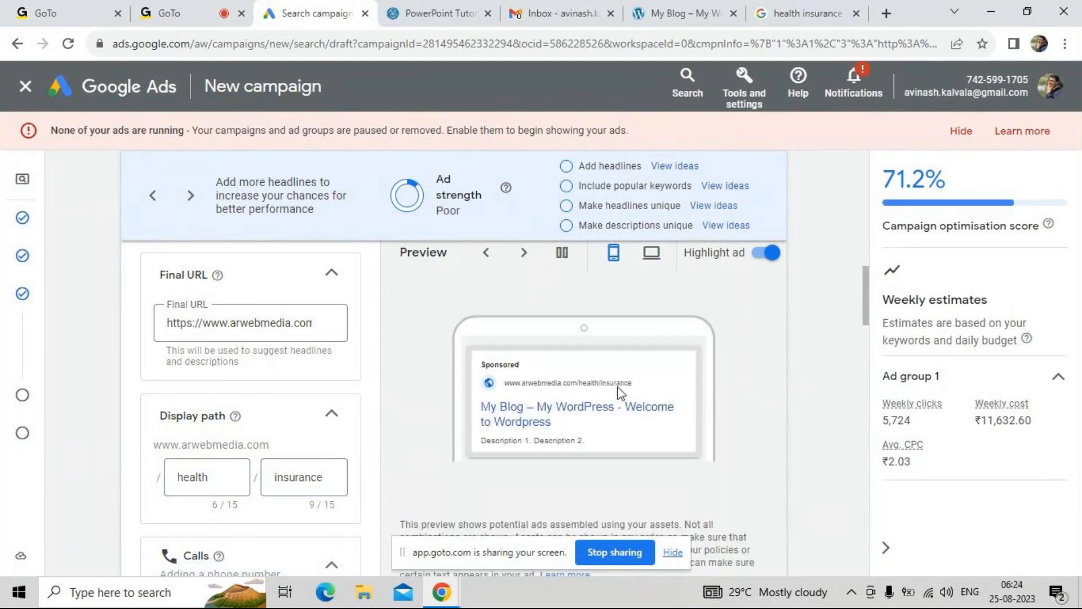
Try lengthening the first display path segment to "health-insurance", and restore it to "health"
left_click(238, 480)
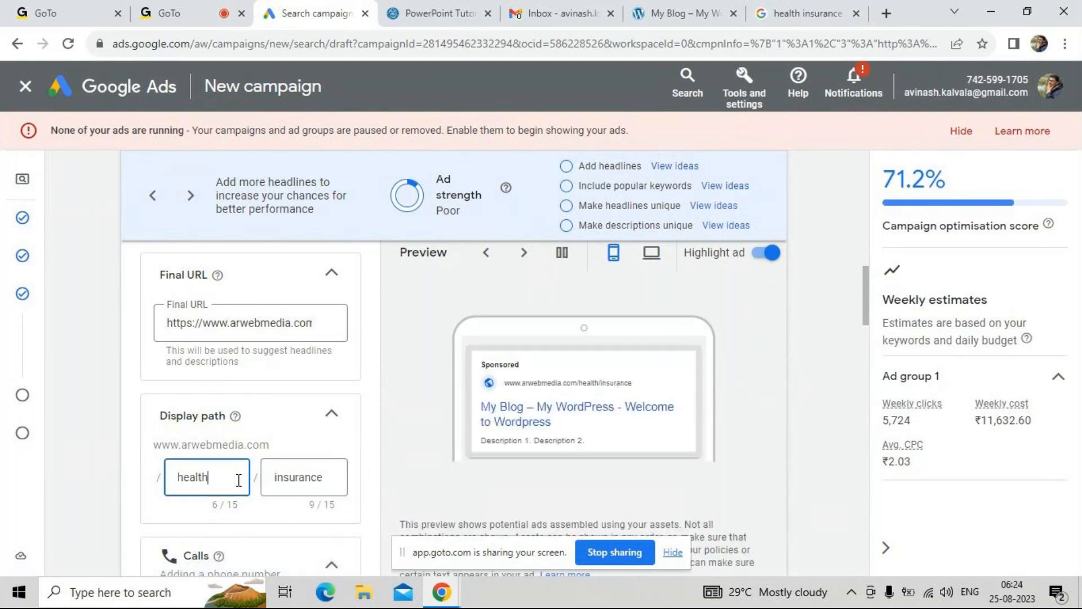
type("-insurance")
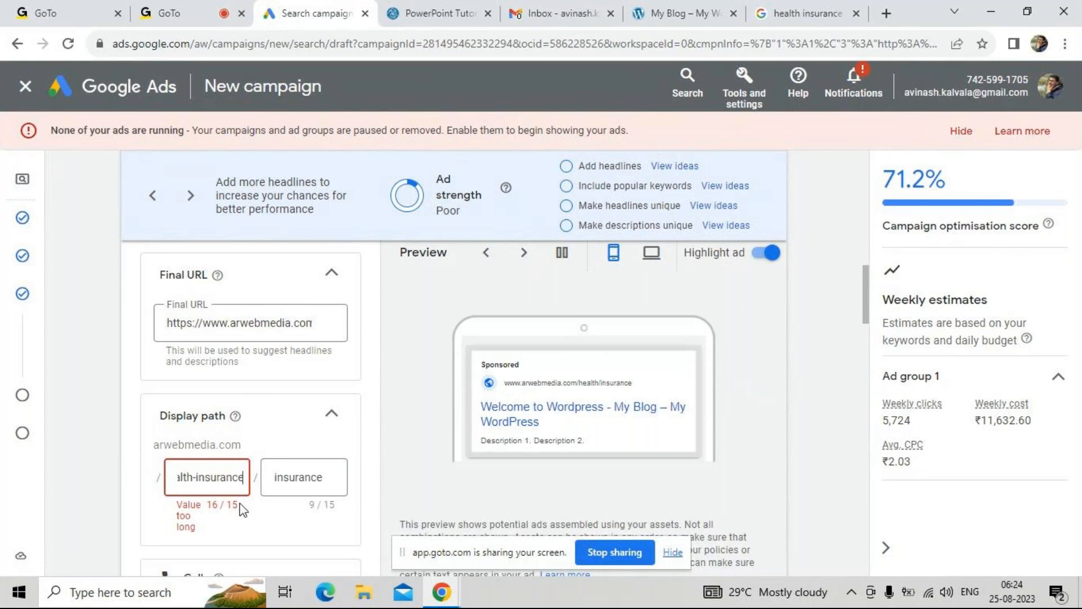
key("BackSpace")
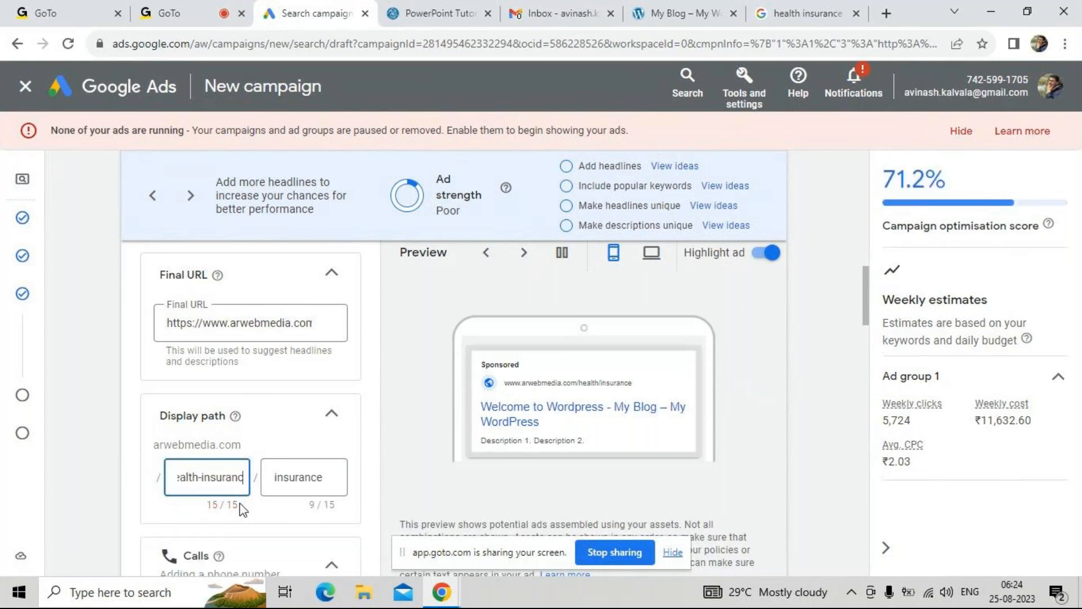
key("Tab")
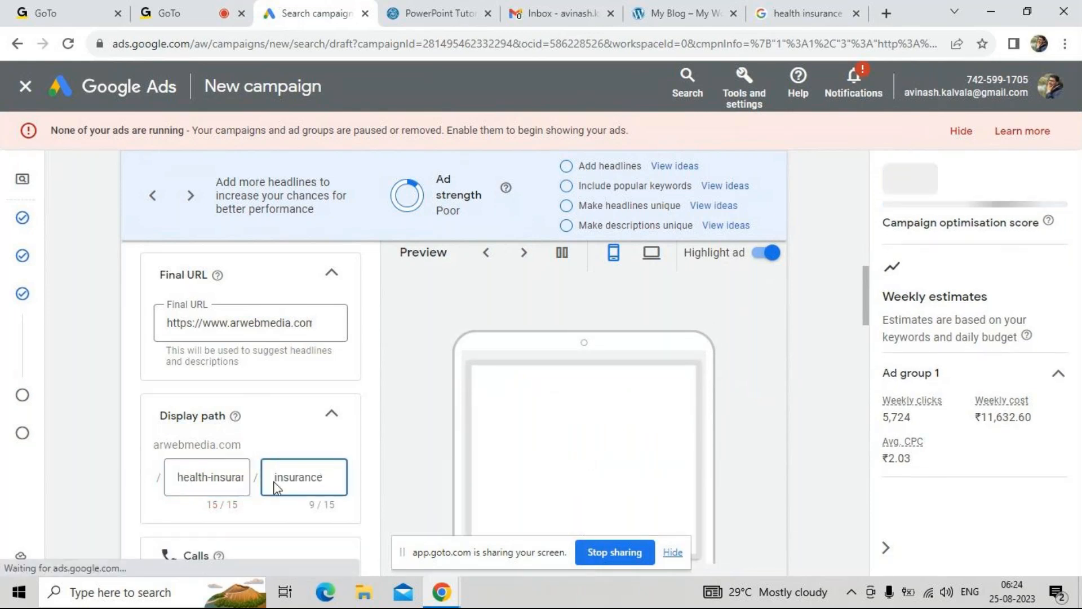
double_click(210, 477)
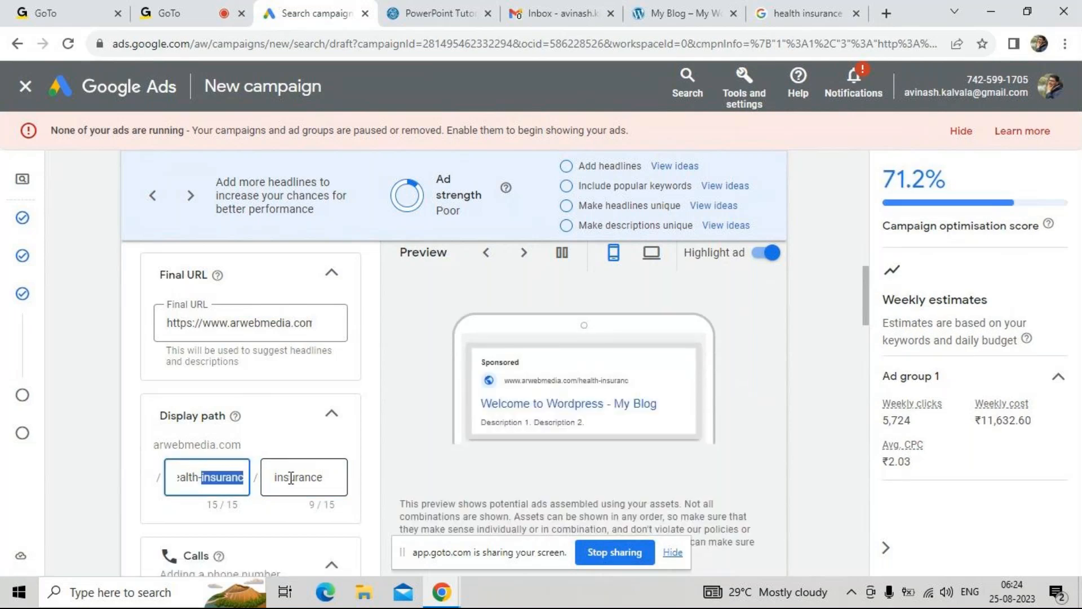
key("BackSpace")
key("BackSpace")
left_click(291, 492)
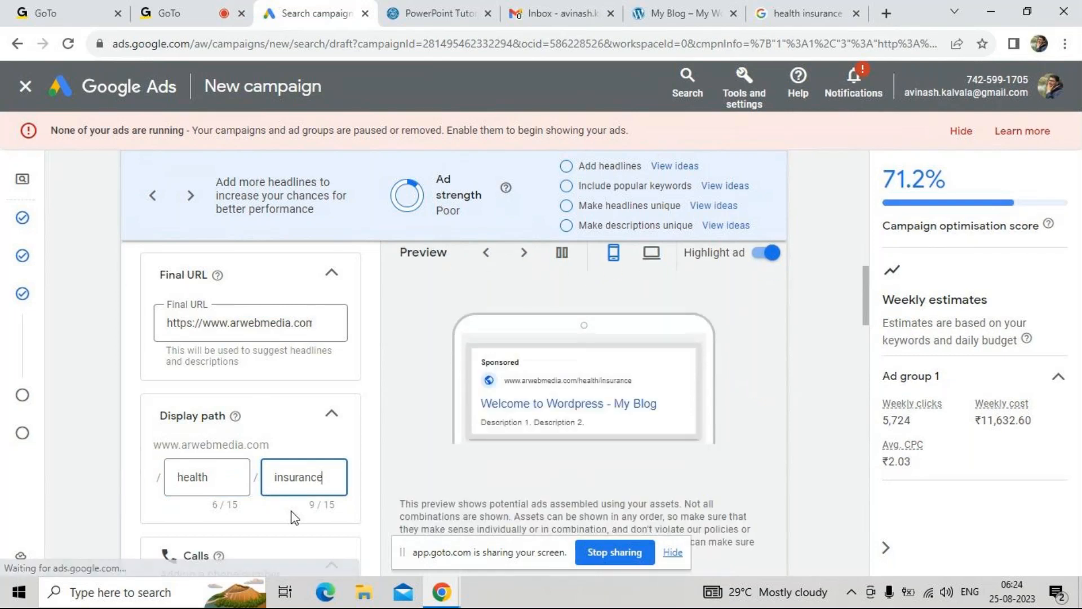
Collapse the Calls section below the ad's display path
scroll(293, 507, "down", 3)
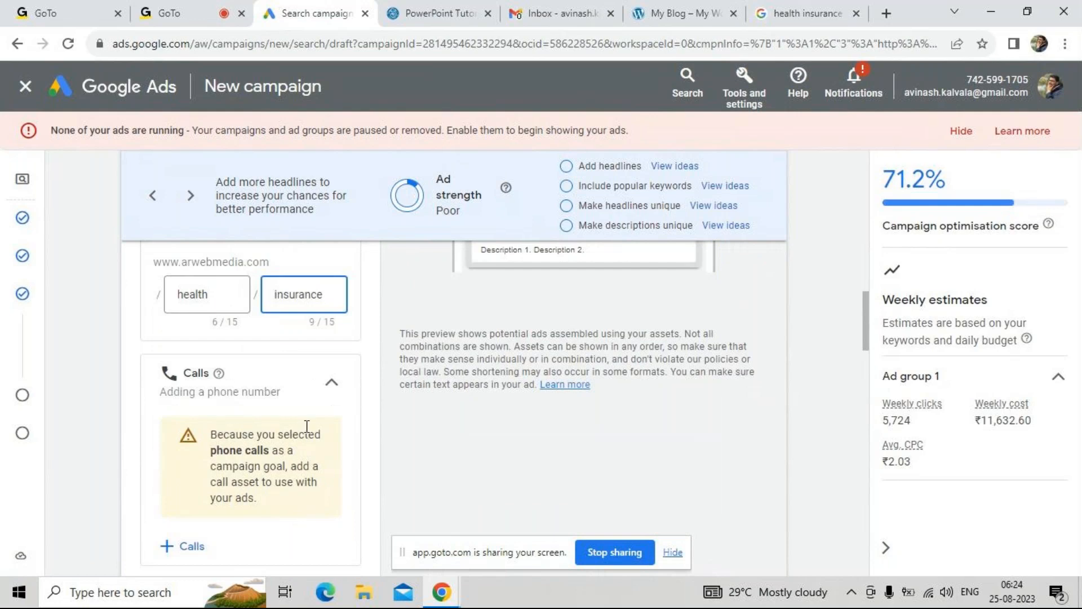
left_click(331, 399)
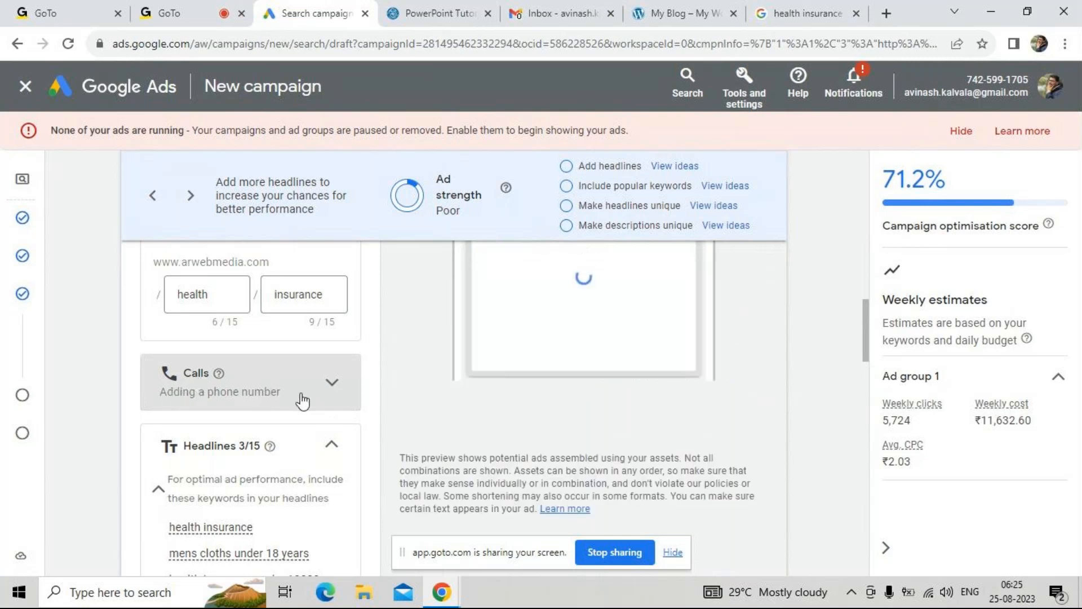
scroll(307, 398, "down", 1)
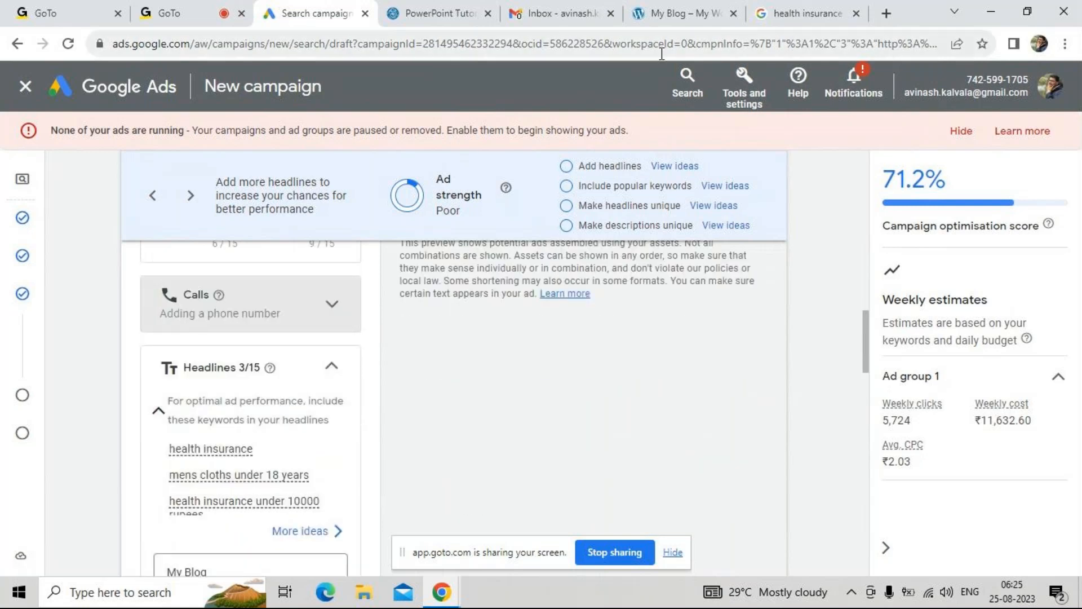
Compare the sponsored health insurance search result with the keyword ideas and headline fields in the ad's Headlines section
left_click(805, 13)
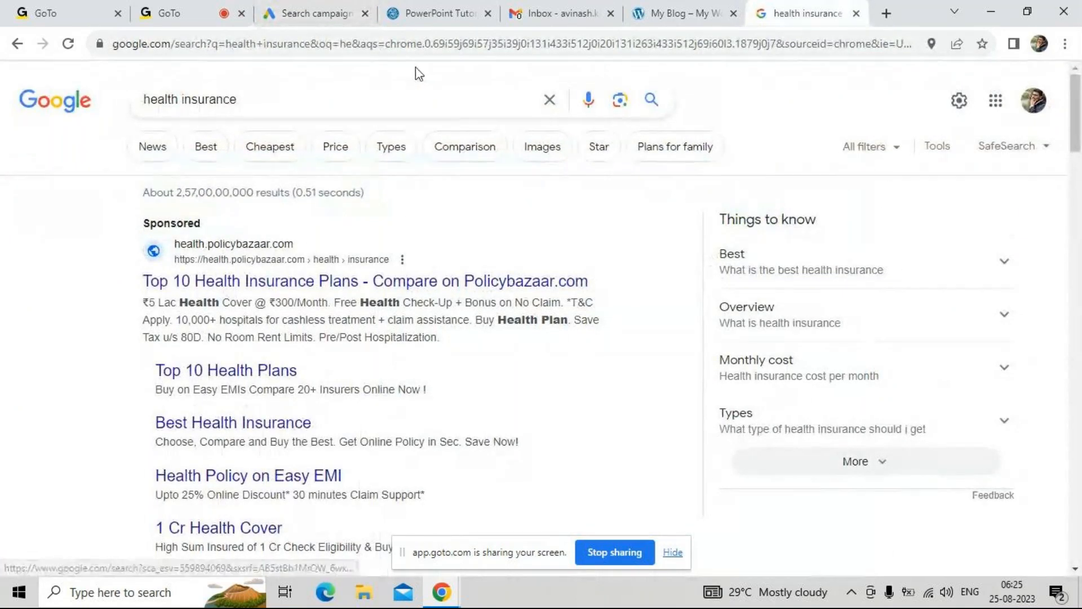
left_click(299, 13)
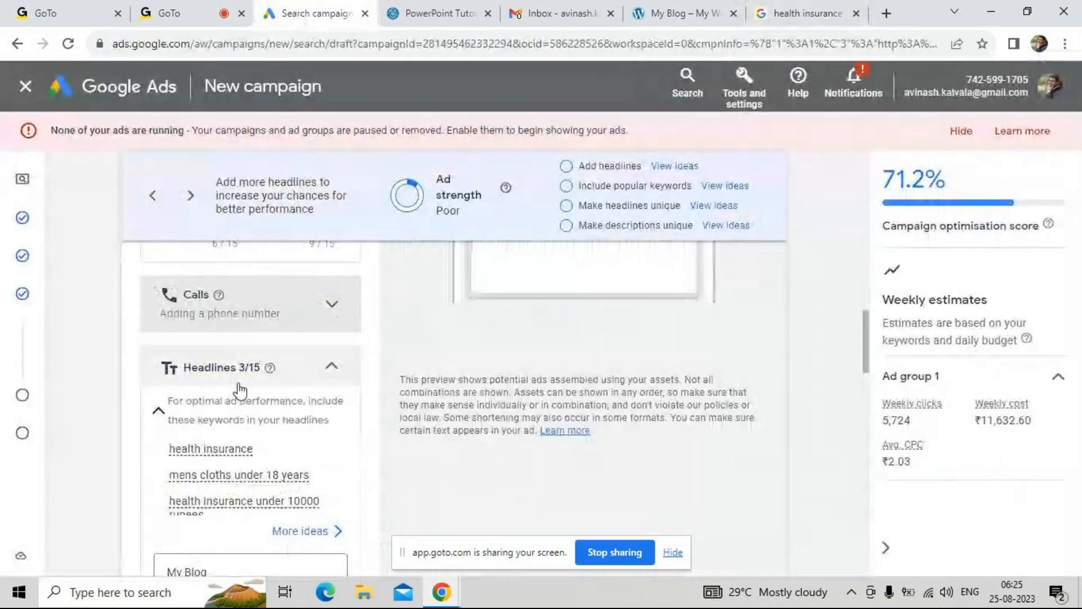
left_click_drag(238, 368, 253, 368)
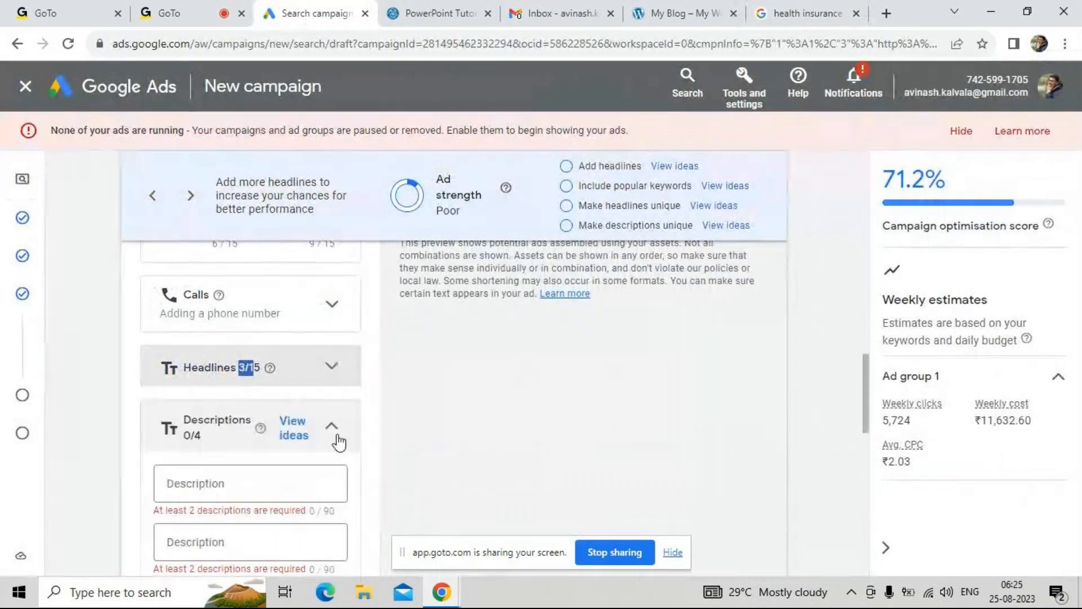
left_click(337, 354)
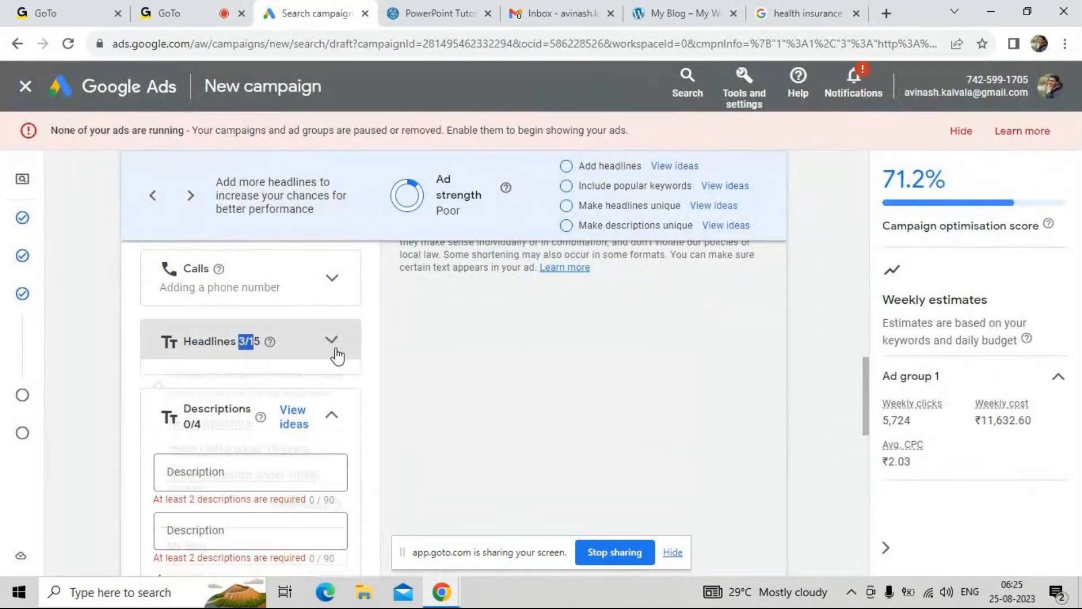
left_click(375, 427)
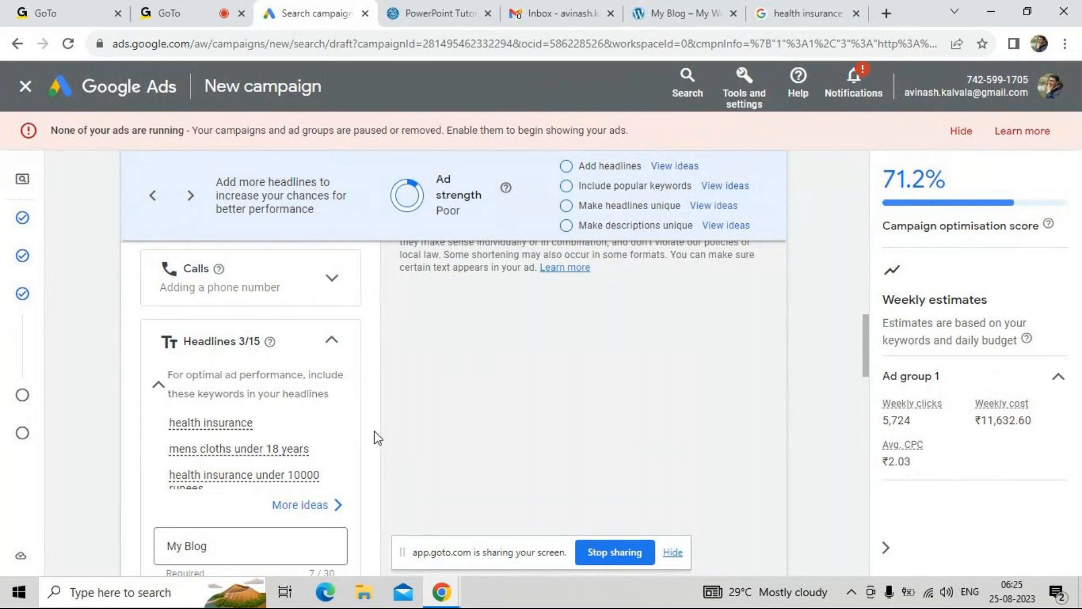
scroll(374, 440, "down", 1)
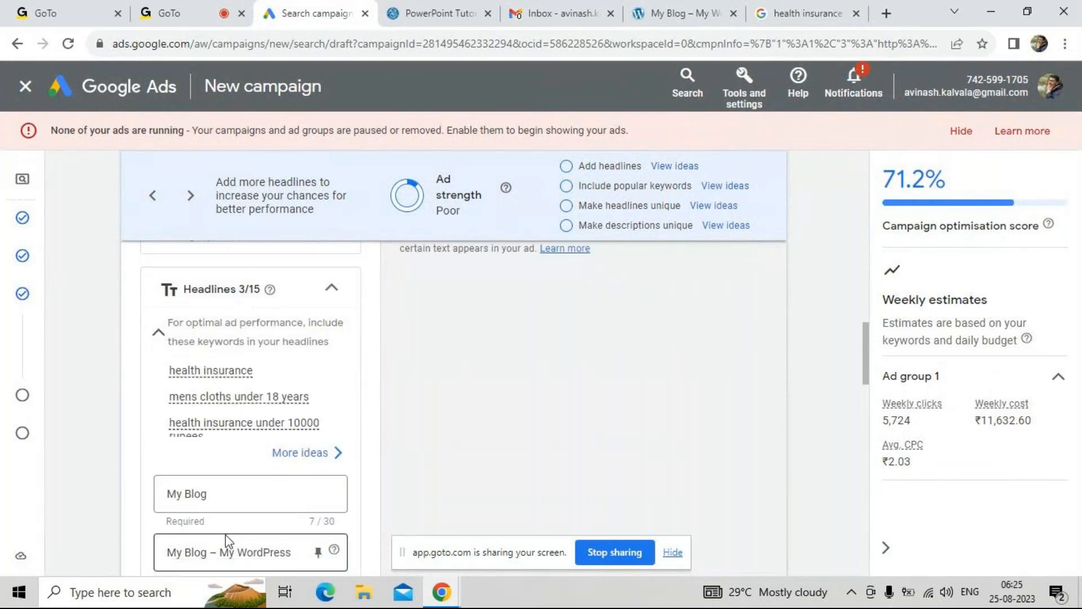
scroll(375, 510, "down", 1)
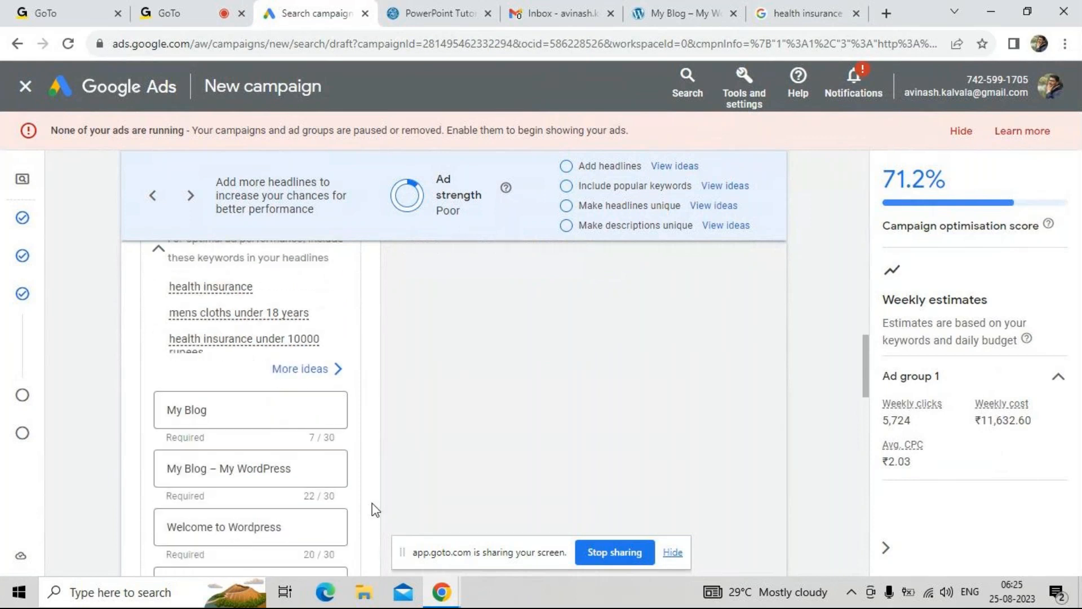
scroll(366, 522, "down", 1)
scroll(367, 519, "down", 2)
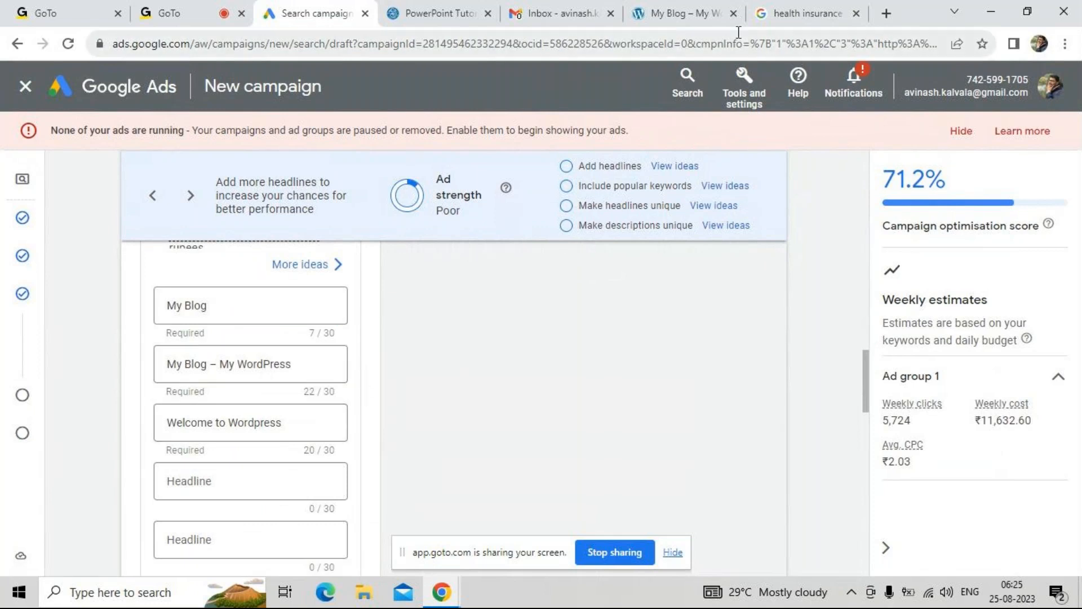
Examine the headline and description text of the Policybazaar sponsored result in the health insurance Google search
left_click(806, 13)
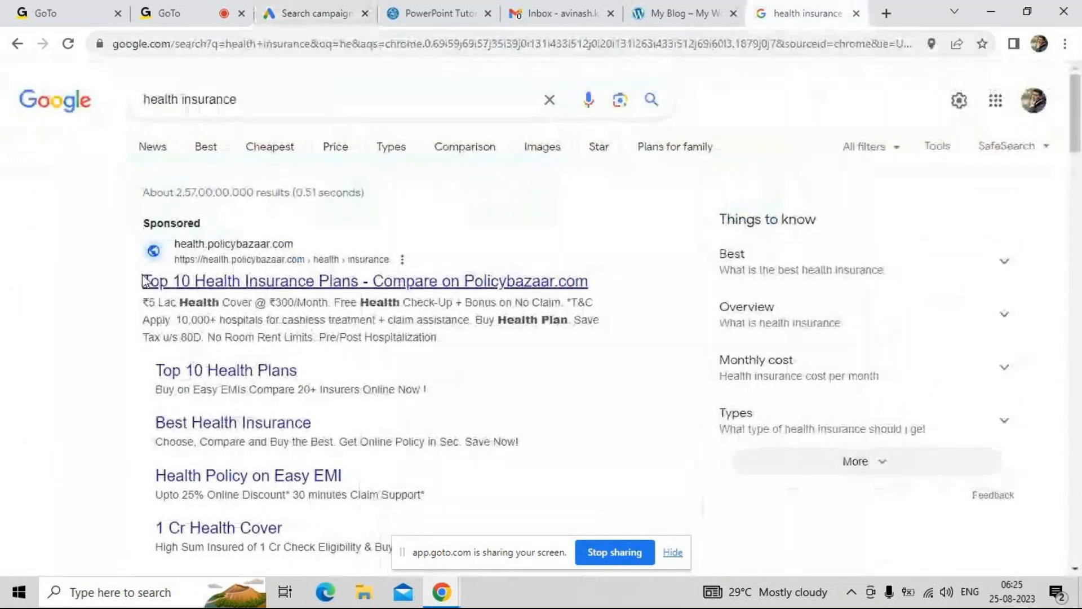
left_click_drag(143, 280, 362, 286)
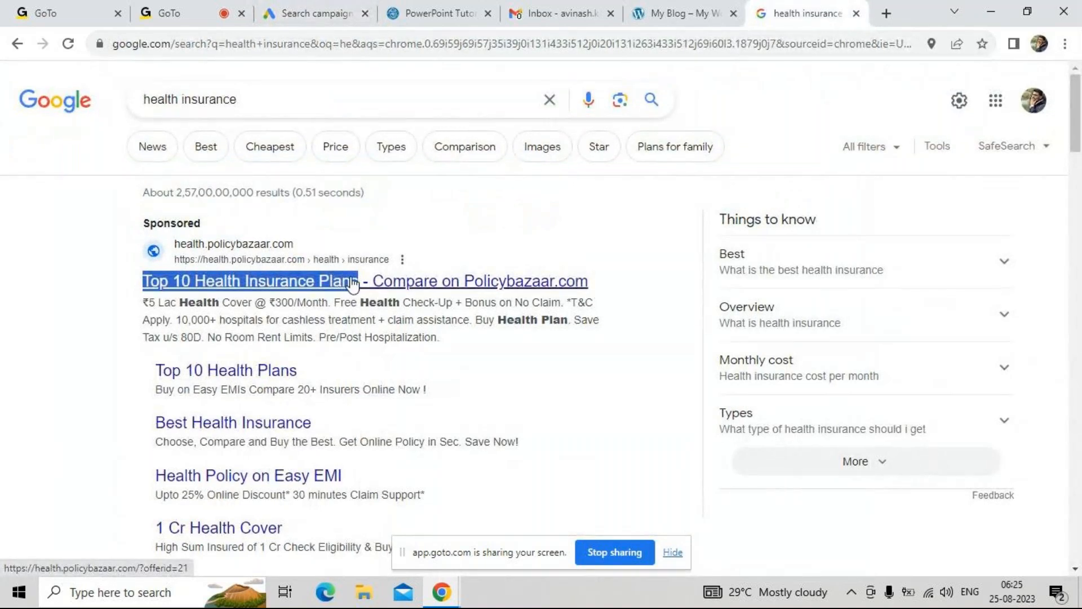
left_click_drag(142, 303, 231, 320)
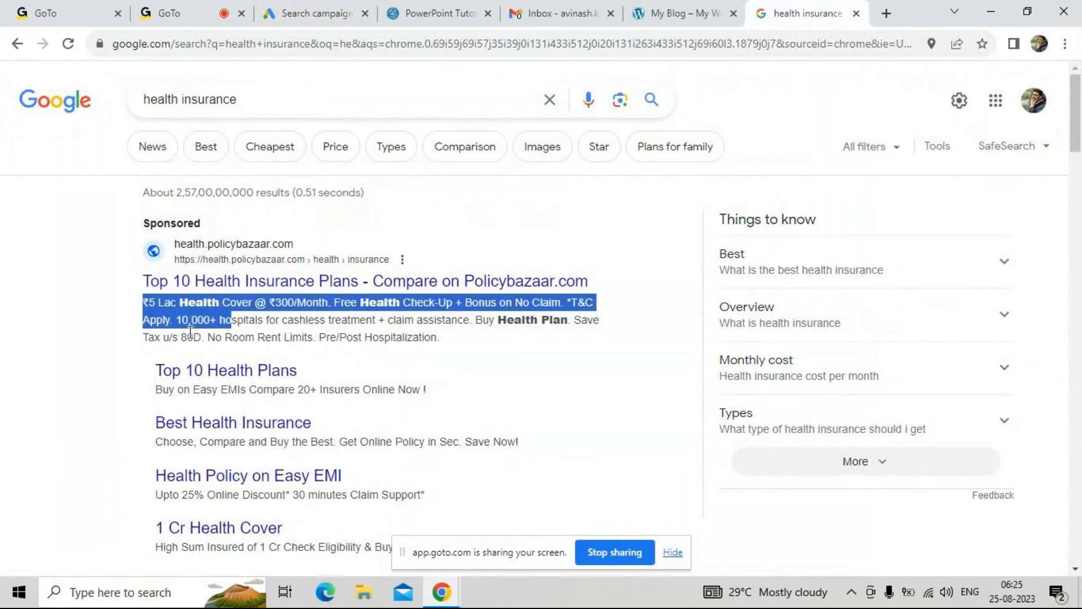
left_click(122, 338)
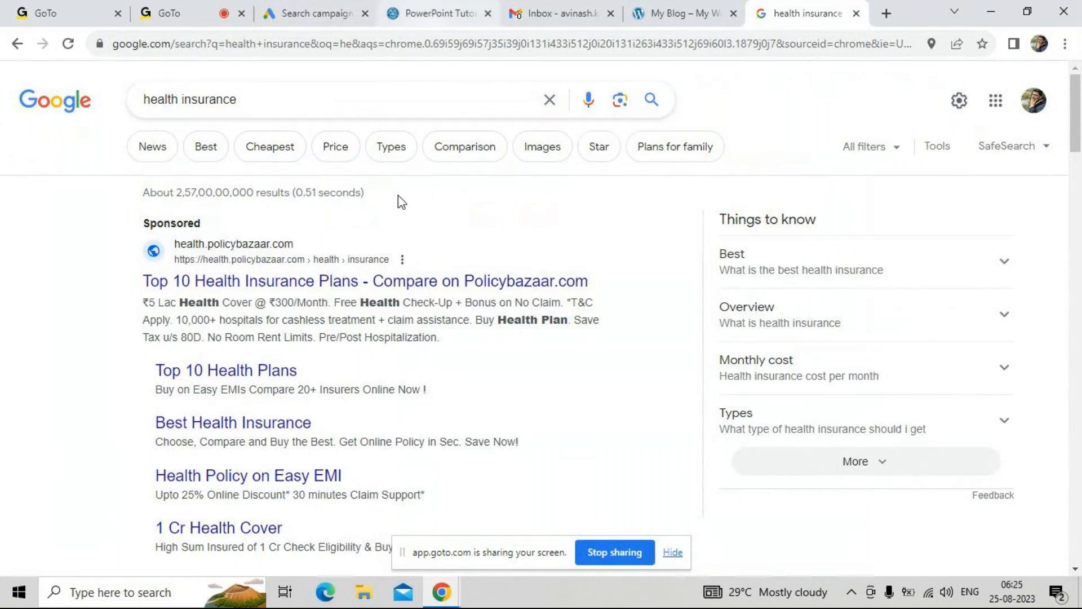
left_click_drag(145, 279, 604, 294)
left_click(613, 288)
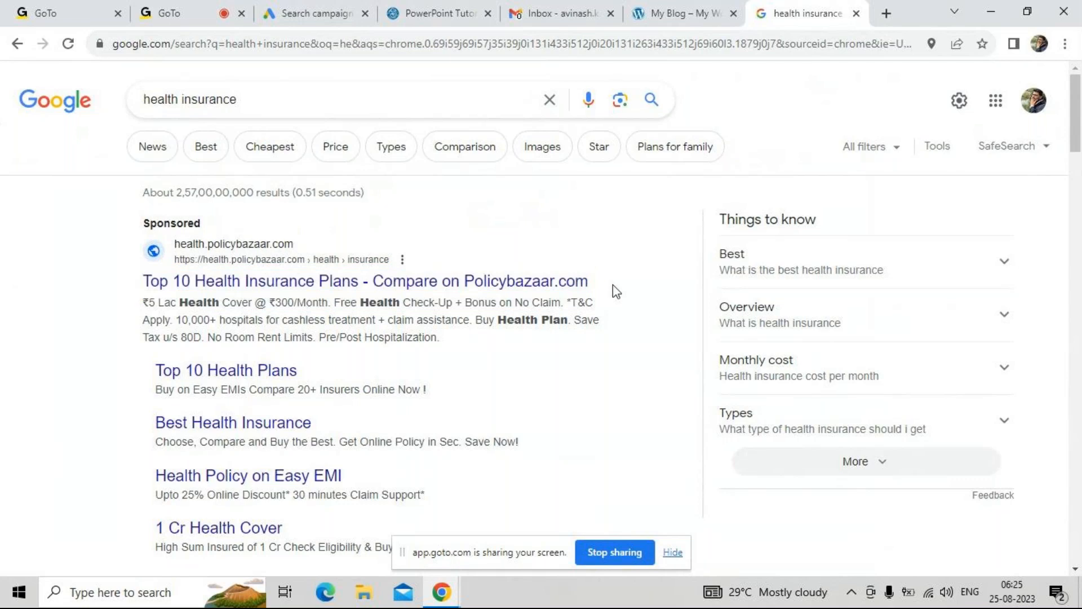
Return to the Google Ads campaign draft and review the three required headline fields of the ad
left_click(314, 12)
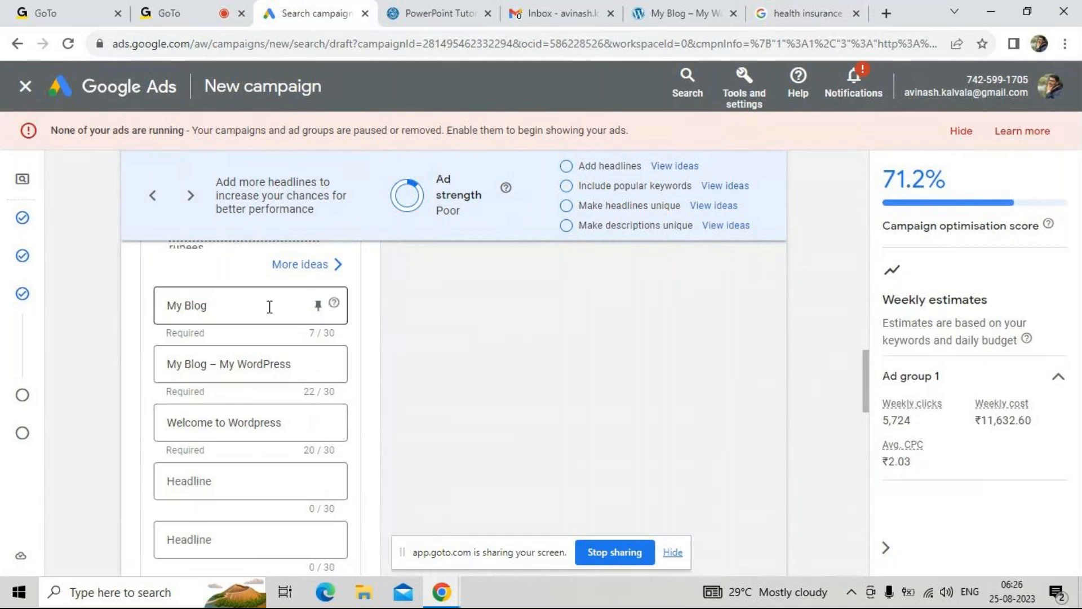
left_click(270, 307)
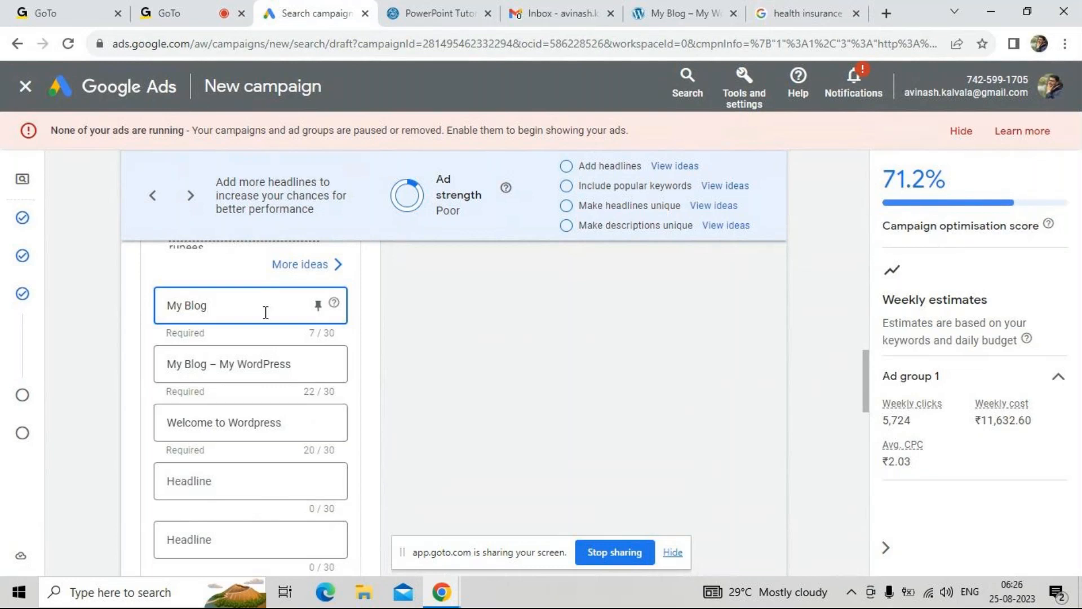
left_click(273, 360)
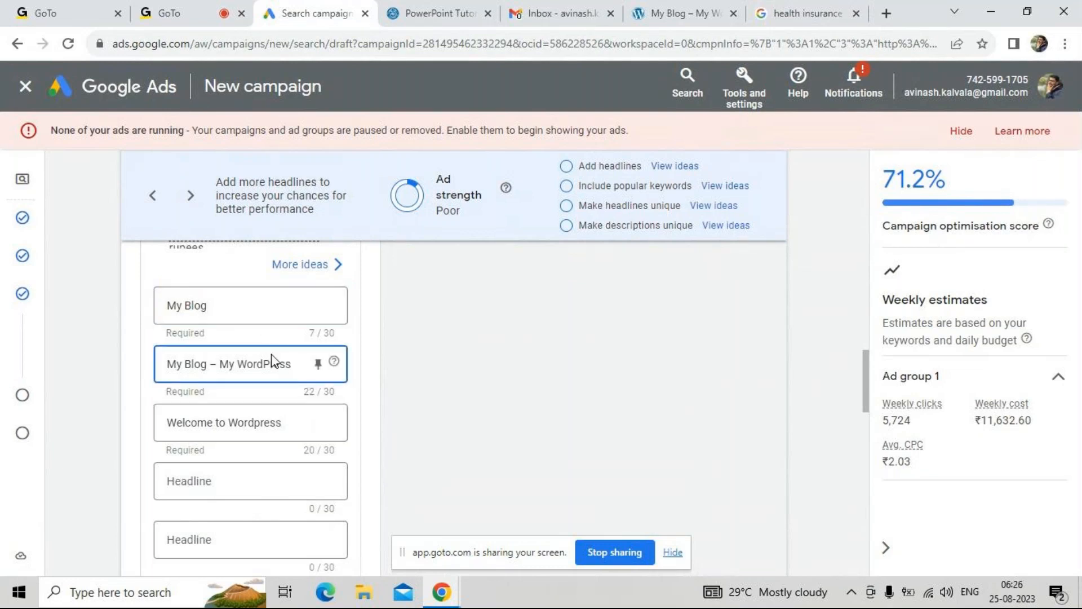
left_click(264, 417)
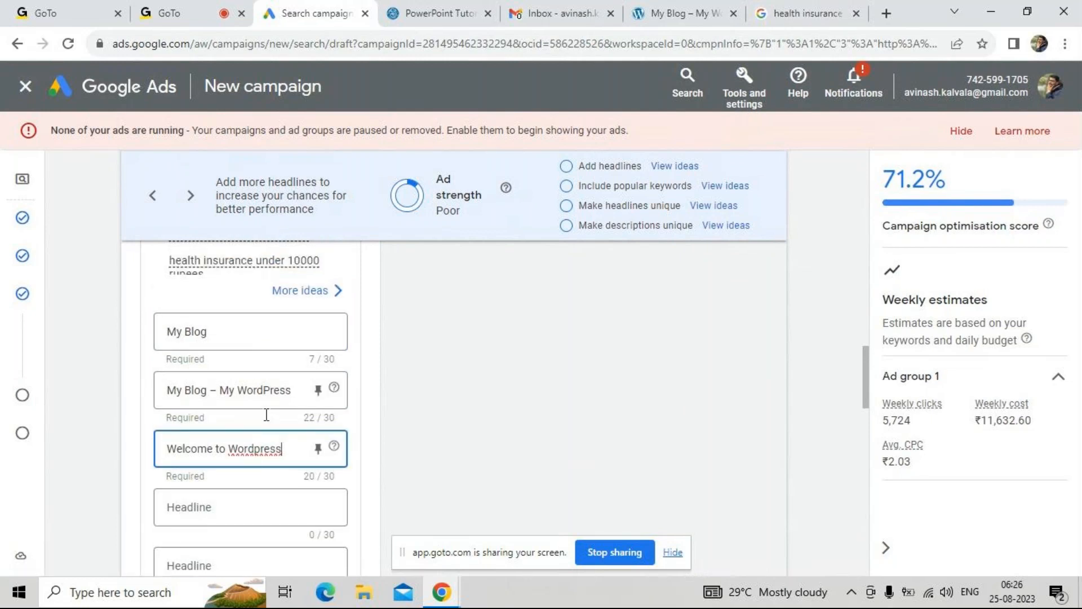
left_click(256, 355)
Copy the keyword "health insurance" from the ad group's keyword list and use it as the ad's first headline
scroll(257, 354, "up", 10)
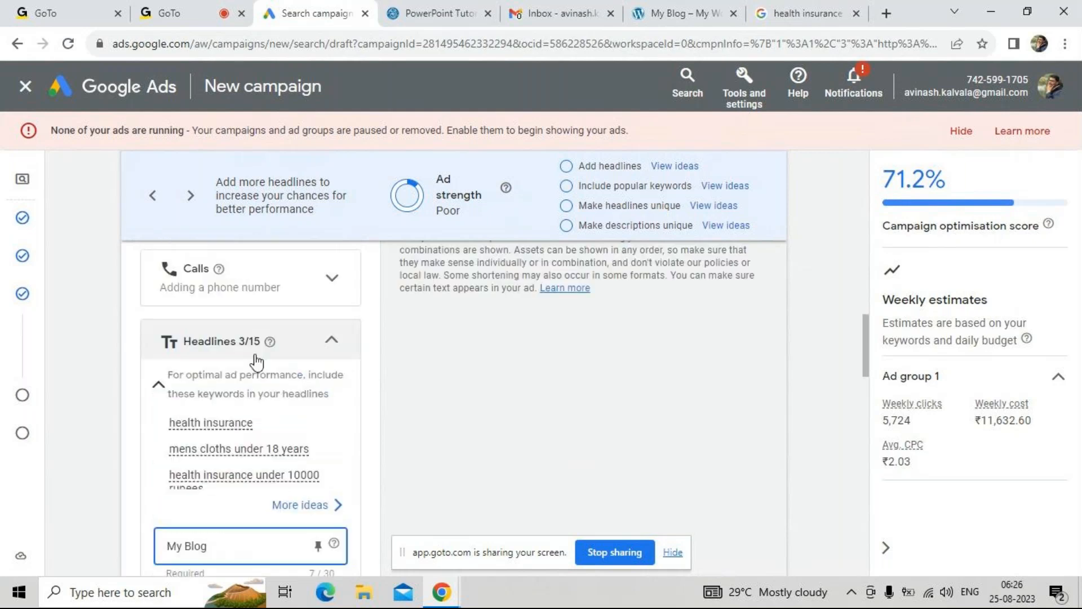
scroll(257, 354, "up", 5)
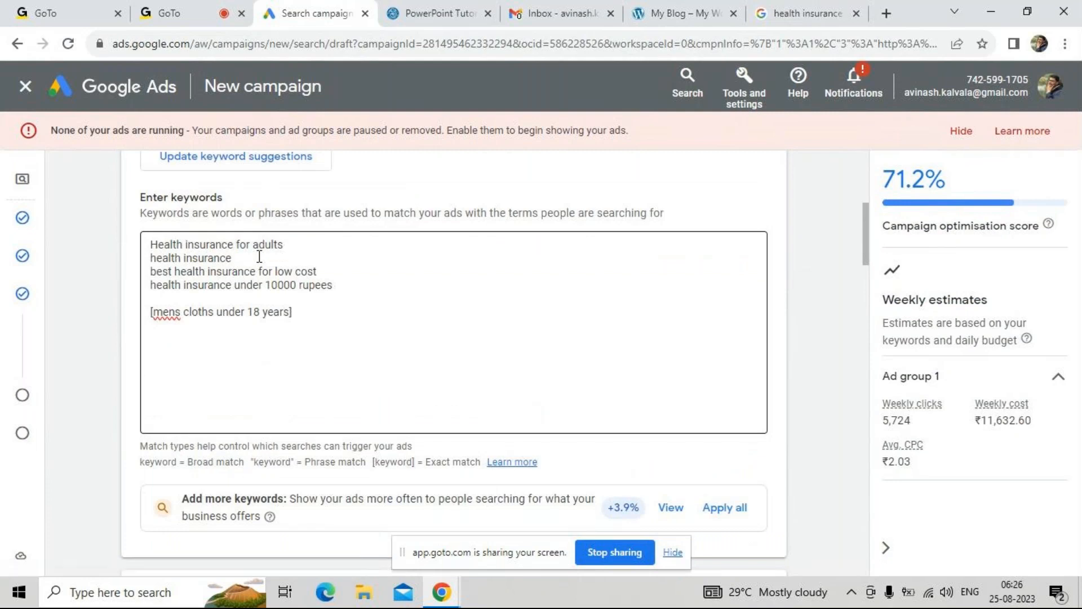
triple_click(259, 257)
key("ctrl+c")
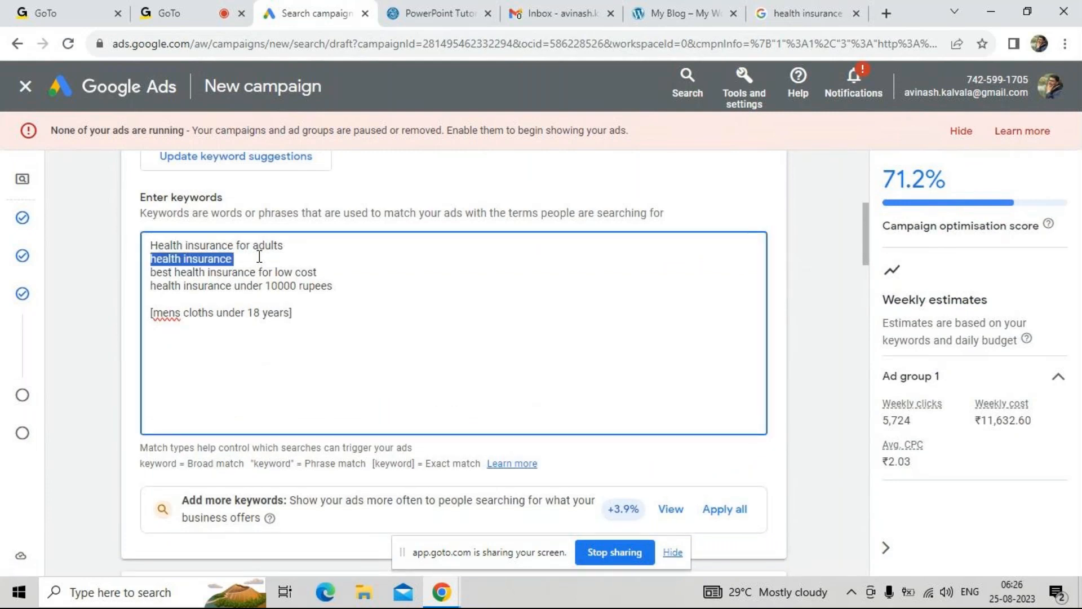
scroll(290, 335, "down", 4)
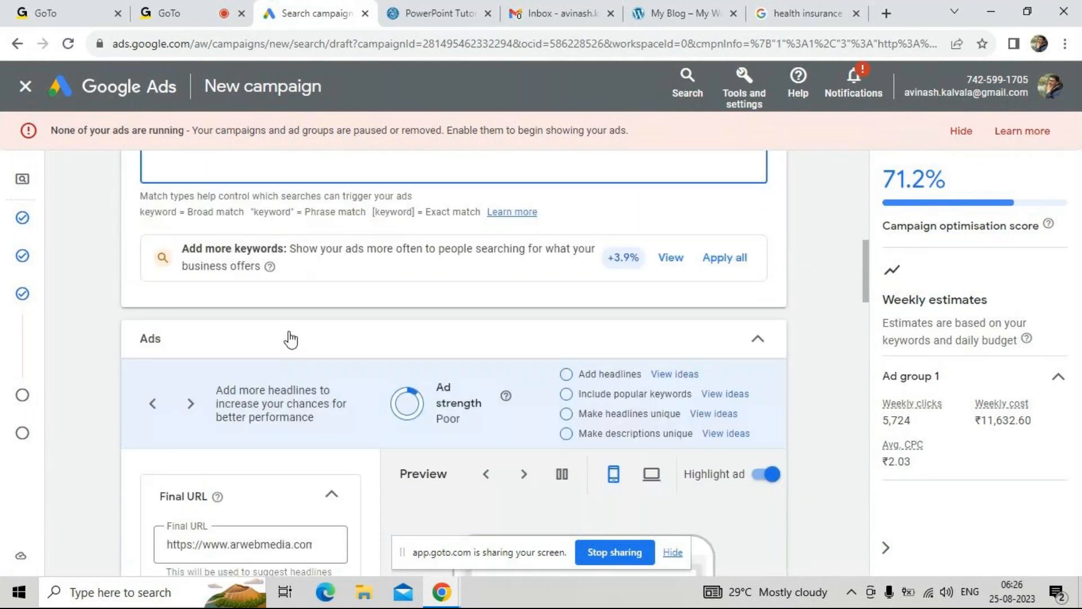
scroll(291, 337, "down", 5)
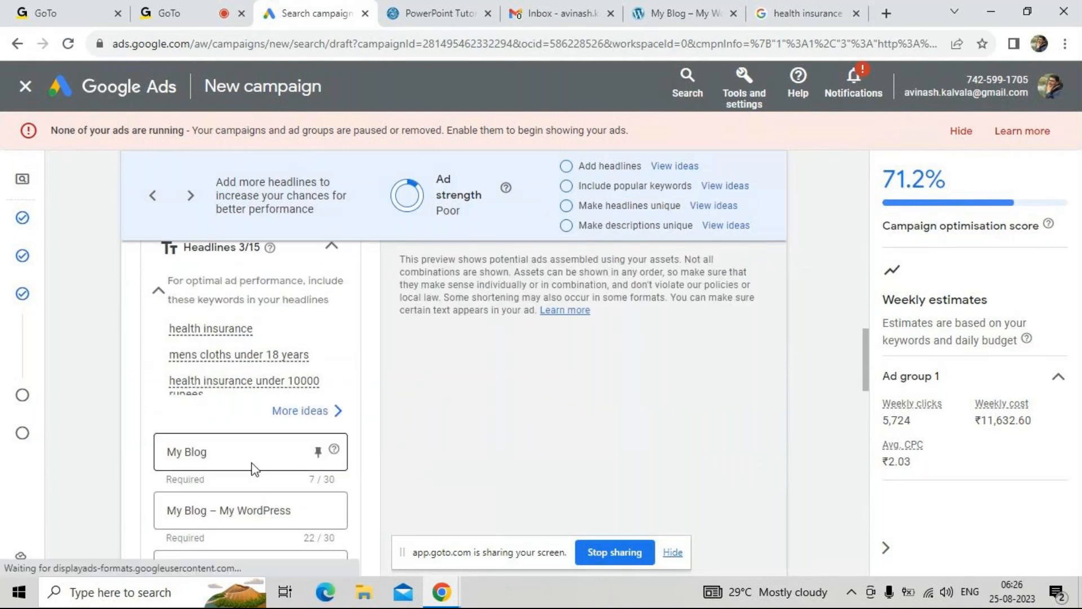
left_click(243, 461)
key("ctrl+a")
key("ctrl+v")
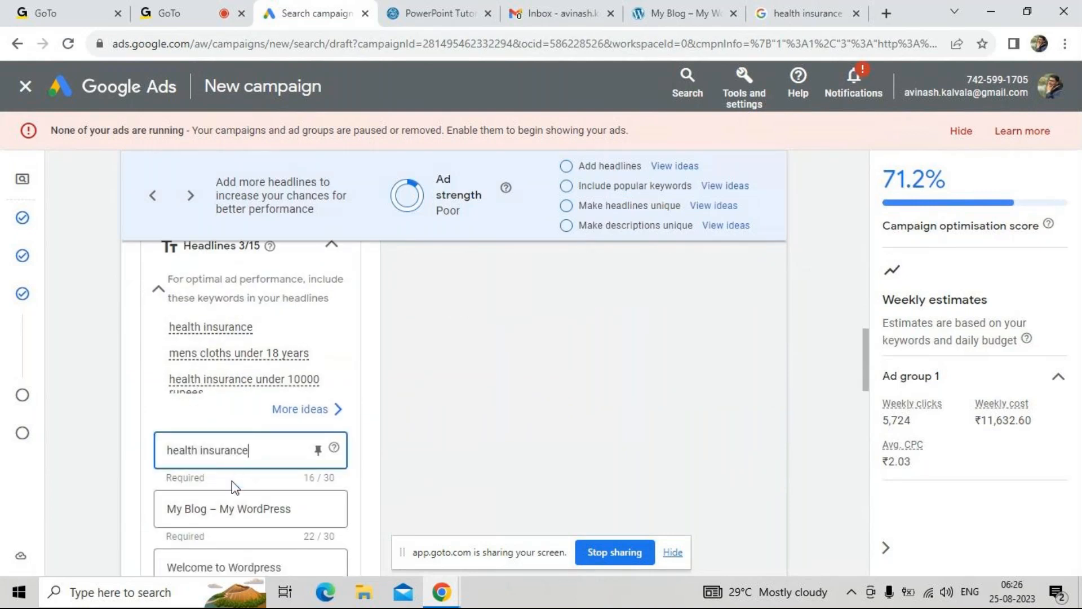
Replace the ad's second headline with "health insurance under 10000"
left_click(231, 509)
key("ctrl+a")
key("ctrl+v")
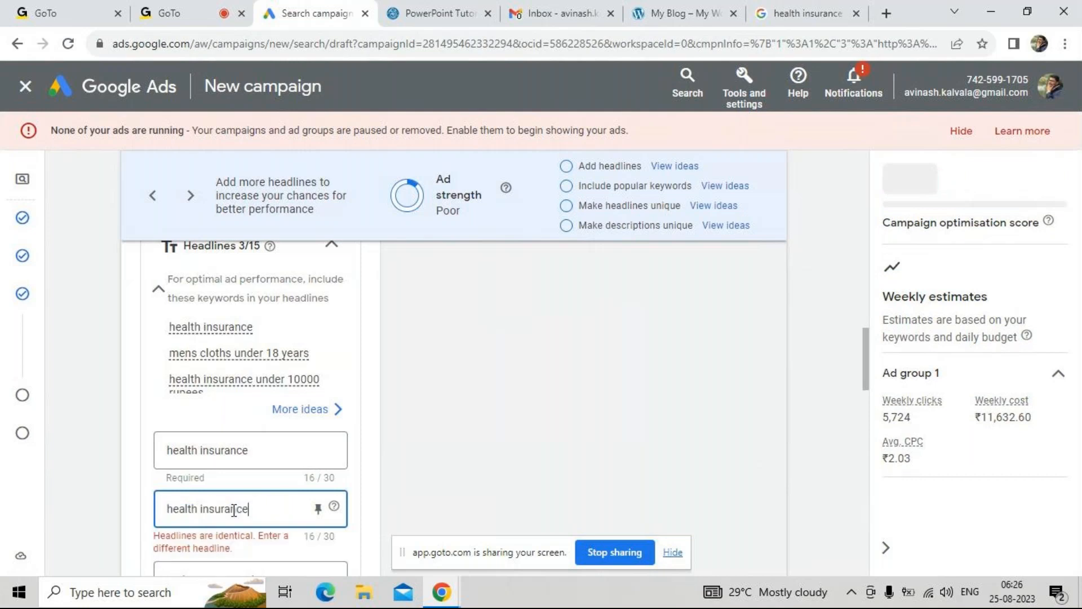
type("unde")
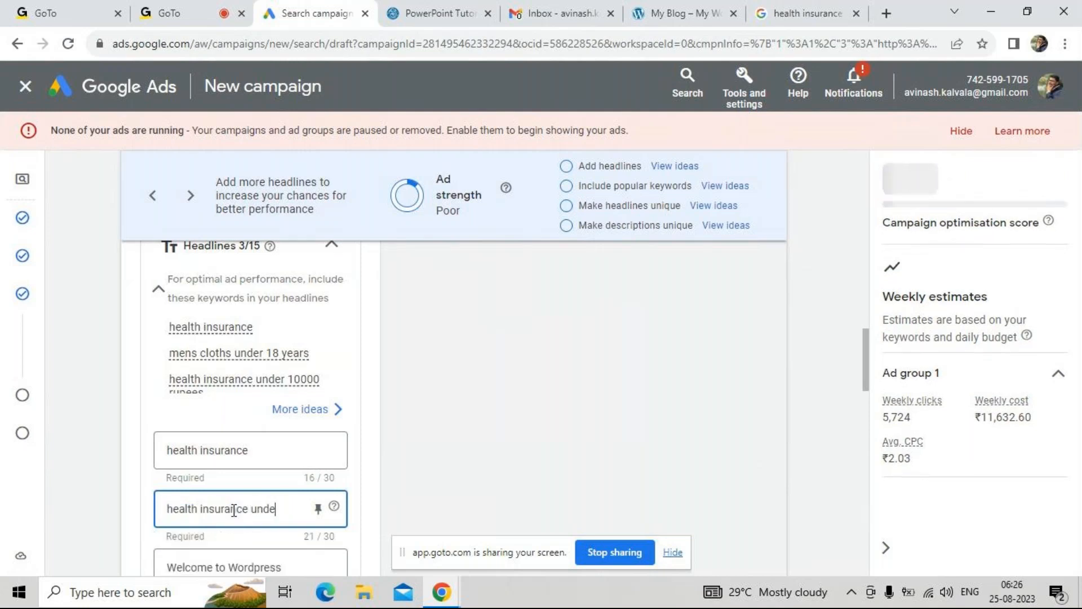
type("r 1000")
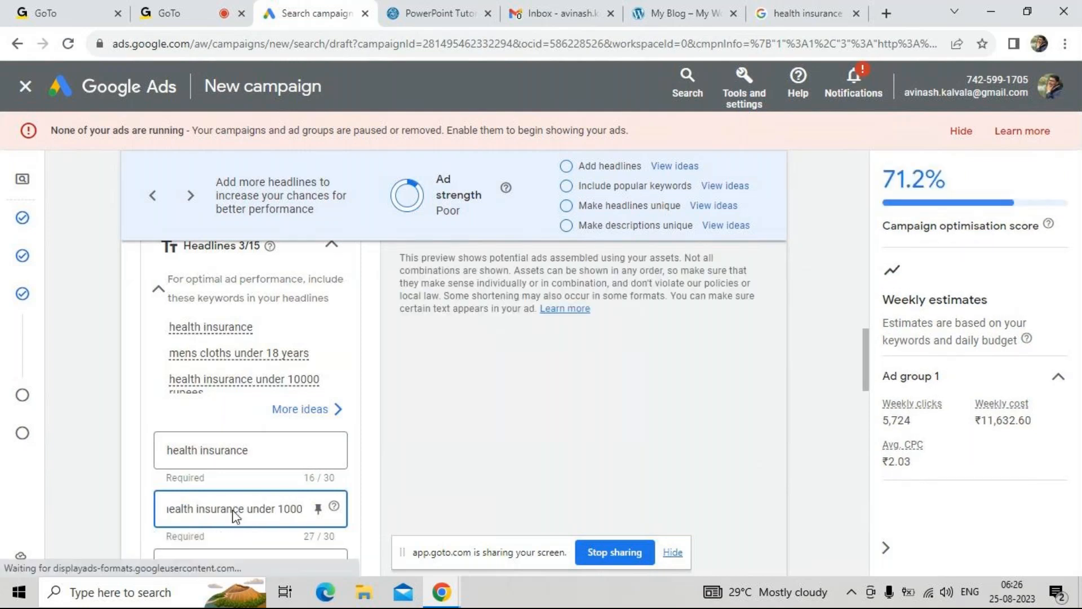
type("0")
Replace the ad's third headline with "low cost health insurance"
scroll(261, 405, "down", 2)
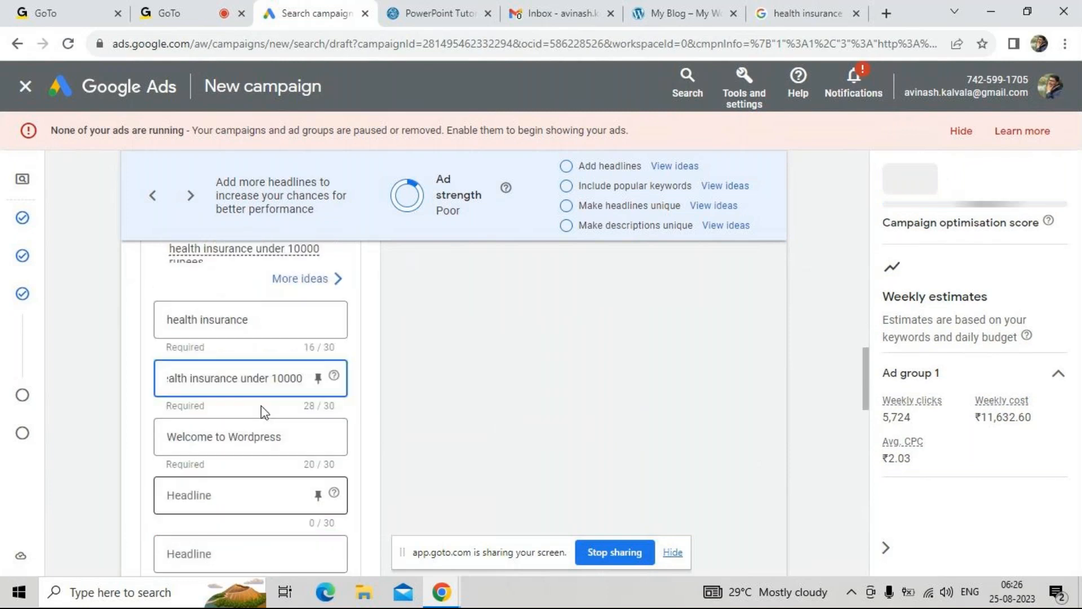
left_click(251, 439)
triple_click(252, 439)
key("BackSpace")
type("low cost")
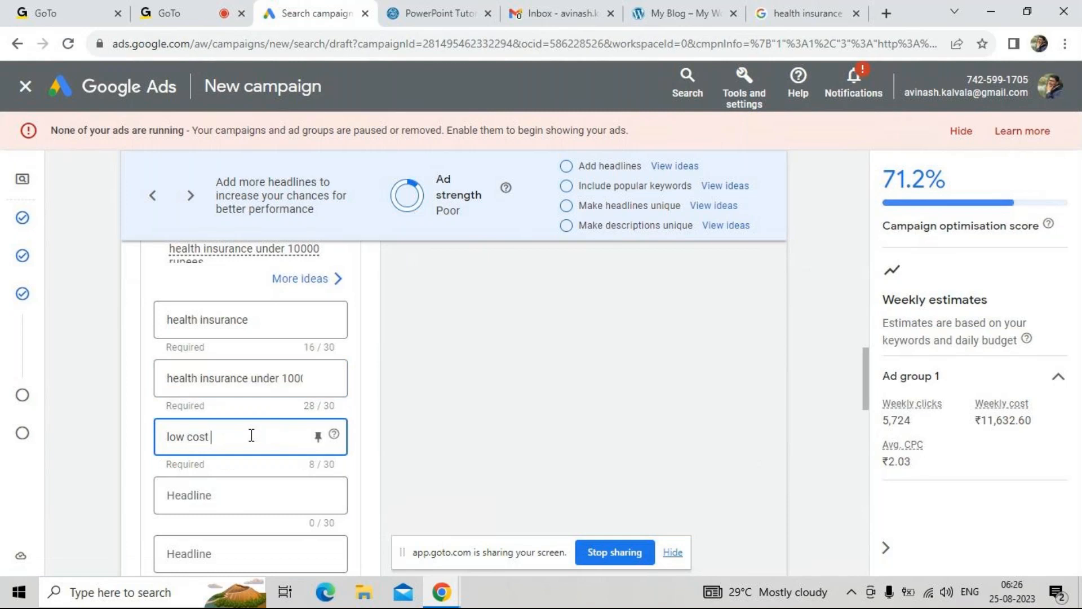
type(" health insurance")
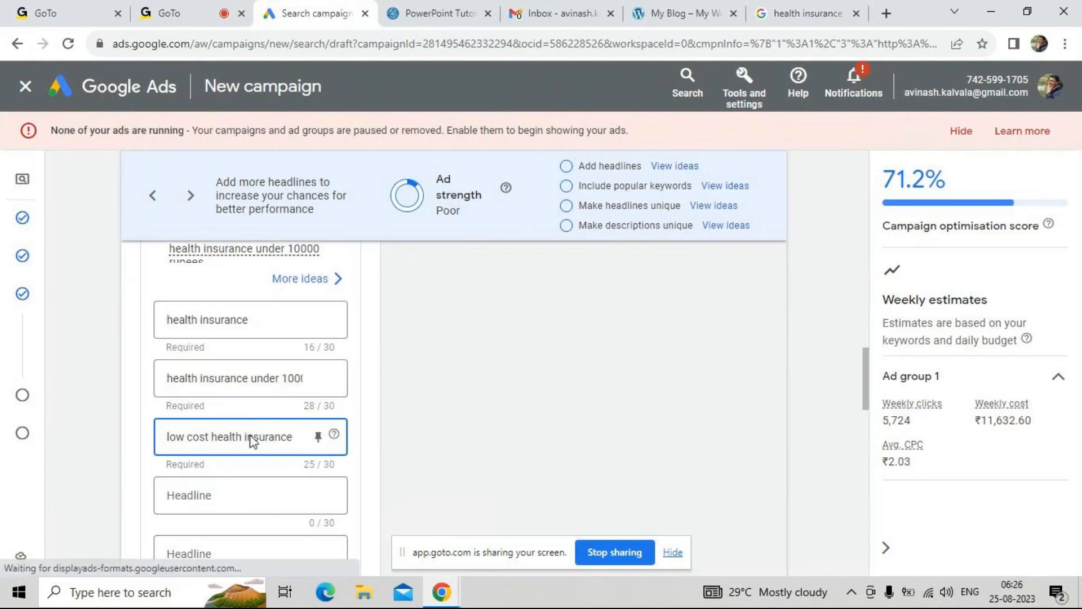
Enter "Good clam rate" as the ad's fourth headline
left_click(238, 491)
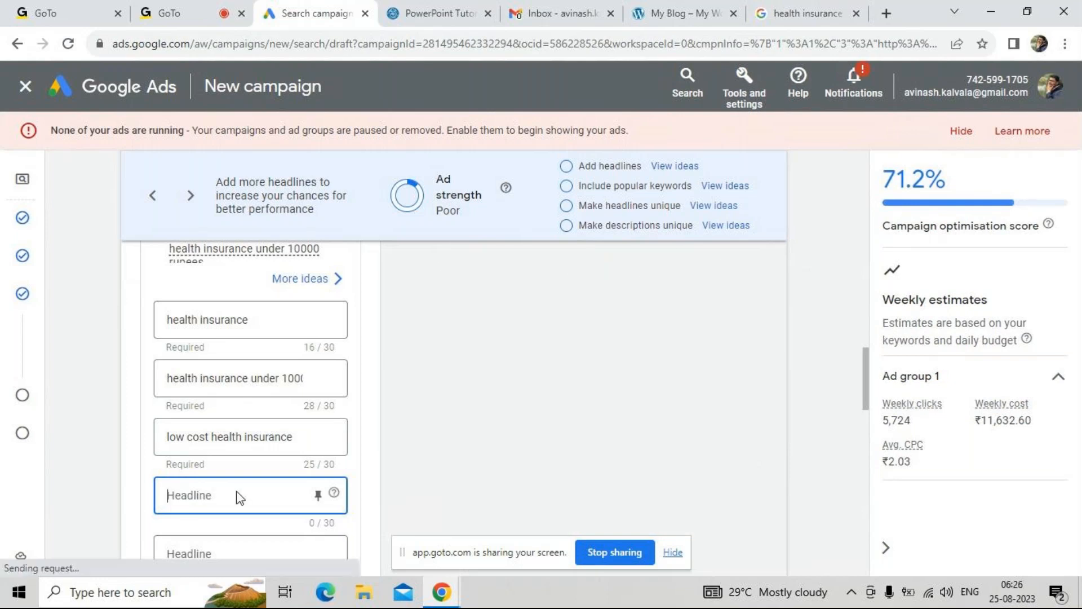
type("Full")
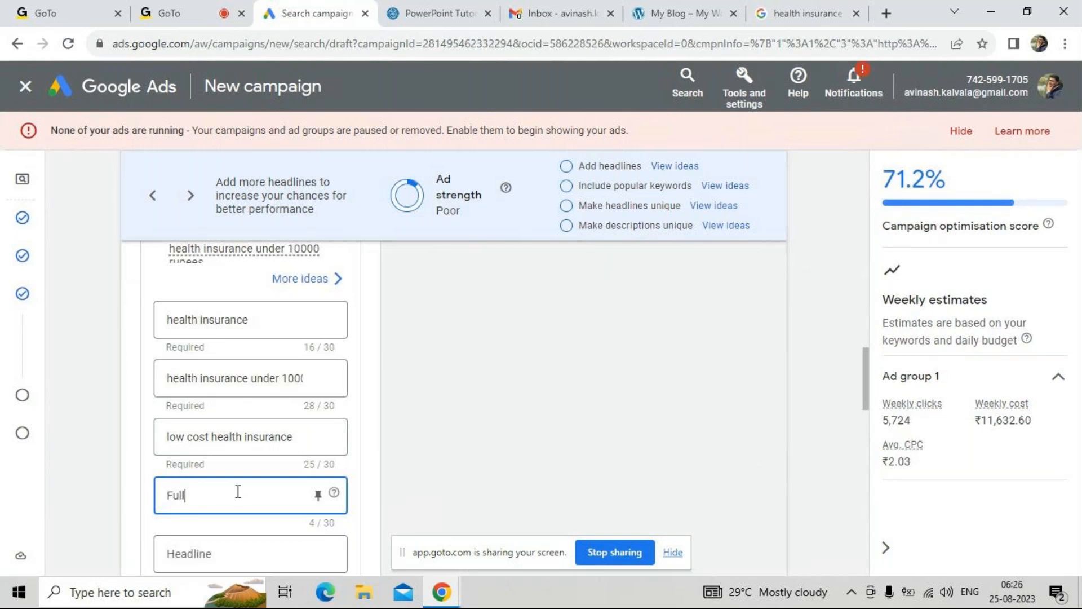
key("BackSpace")
key("BackSpace")
key("BackSpace")
key("BackSpace")
type("Good cla")
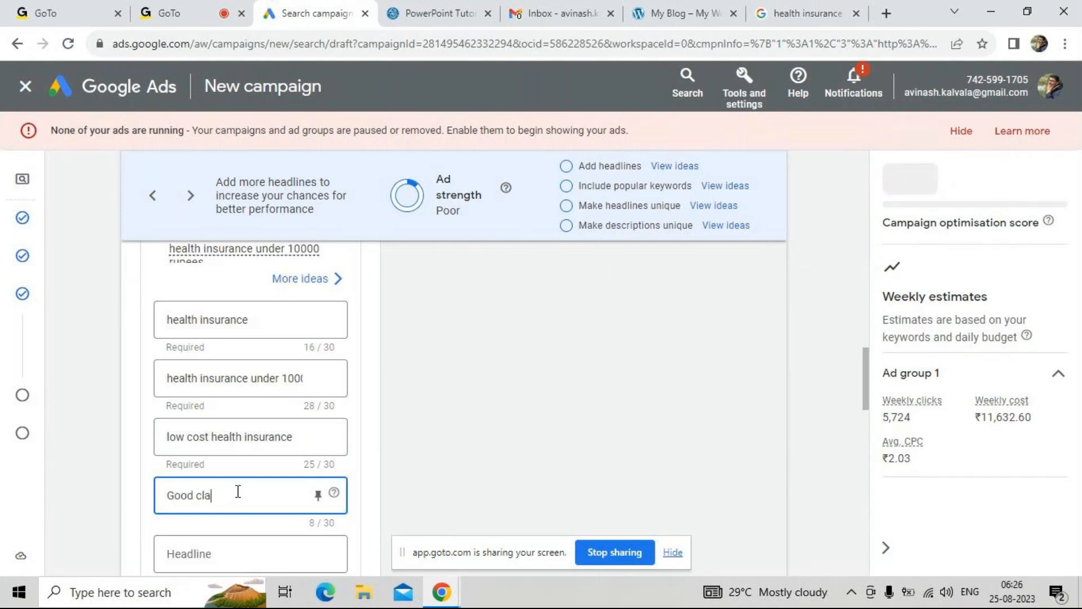
type("m rate")
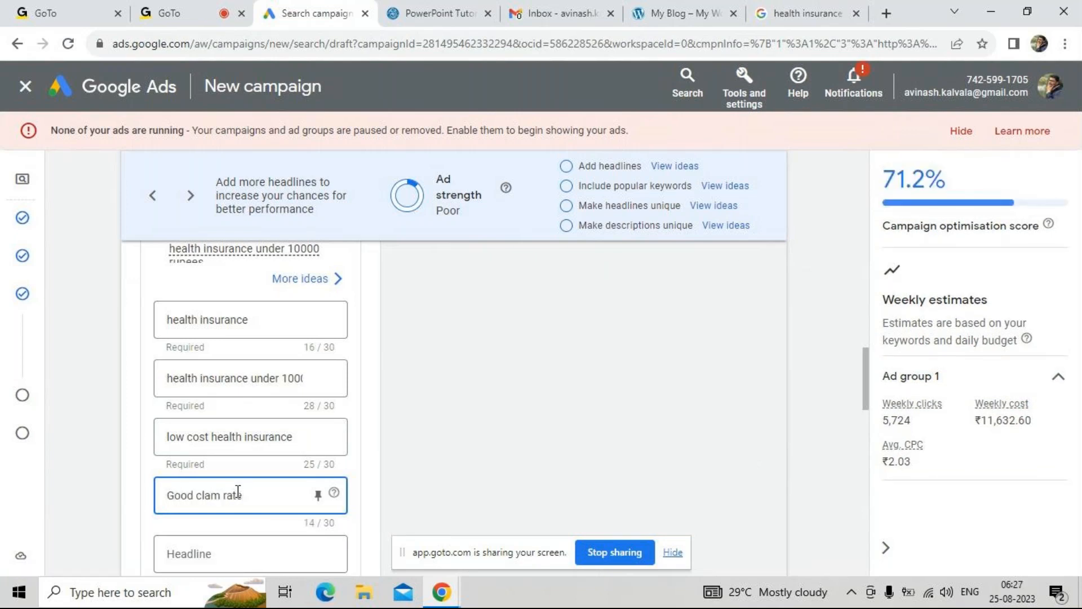
Reword the beginning of the fourth headline so that it reads "99% clam rate"
left_click_drag(194, 495, 149, 495)
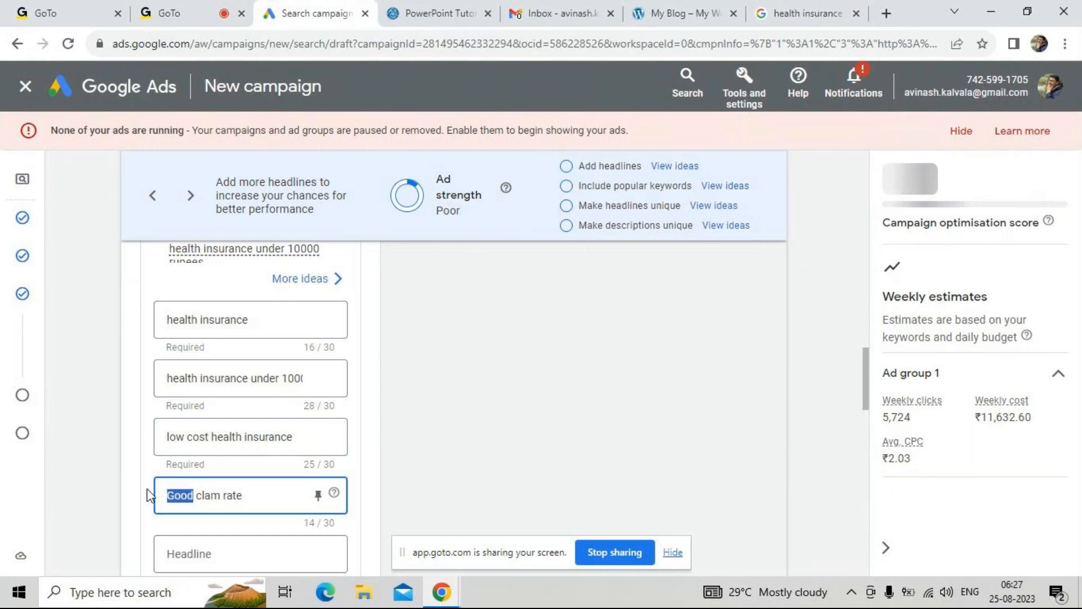
key("BackSpace")
type("99%")
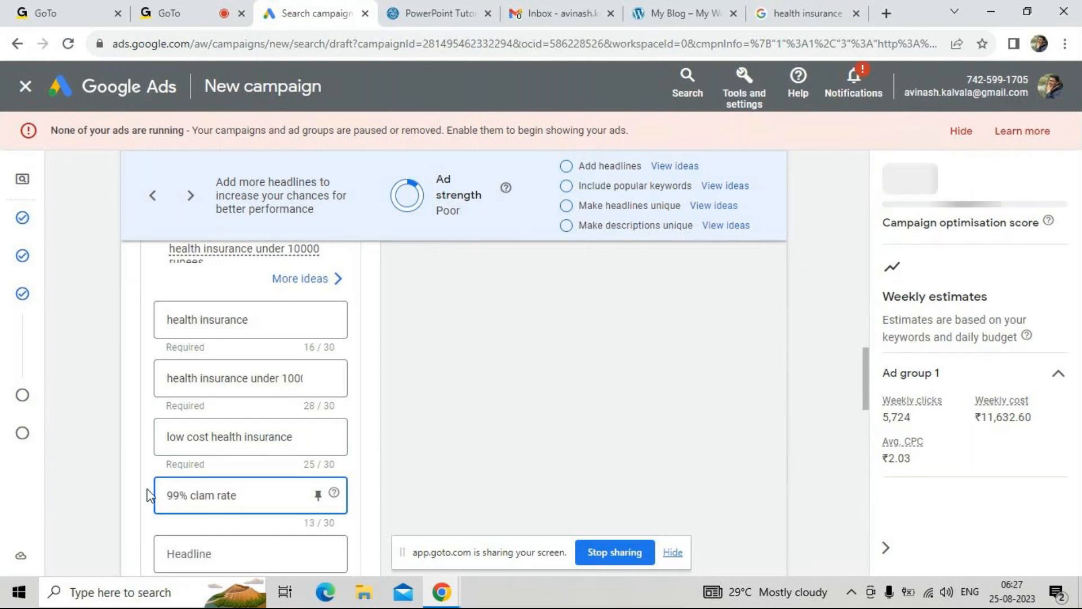
left_click(215, 525)
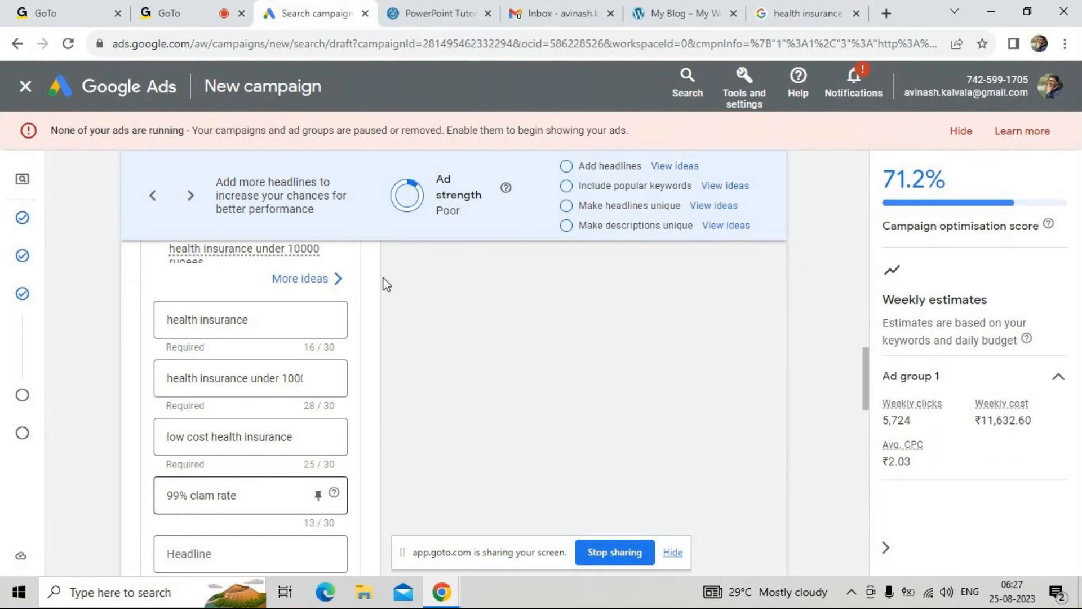
Check the WordPress blog page, and compare the sponsored listings' headlines in the health insurance Google search
left_click(652, 13)
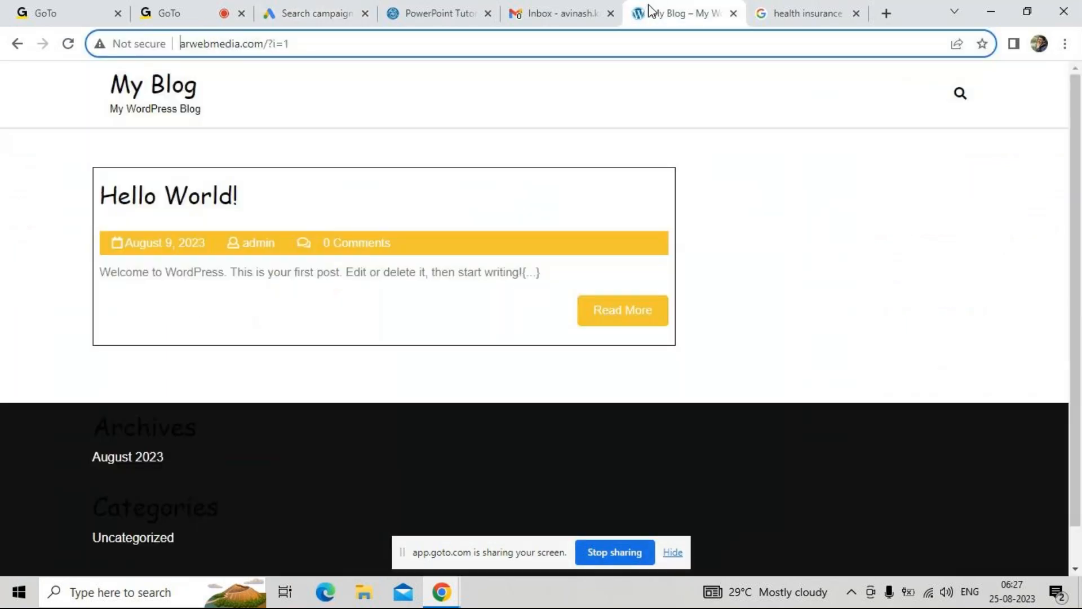
left_click(817, 11)
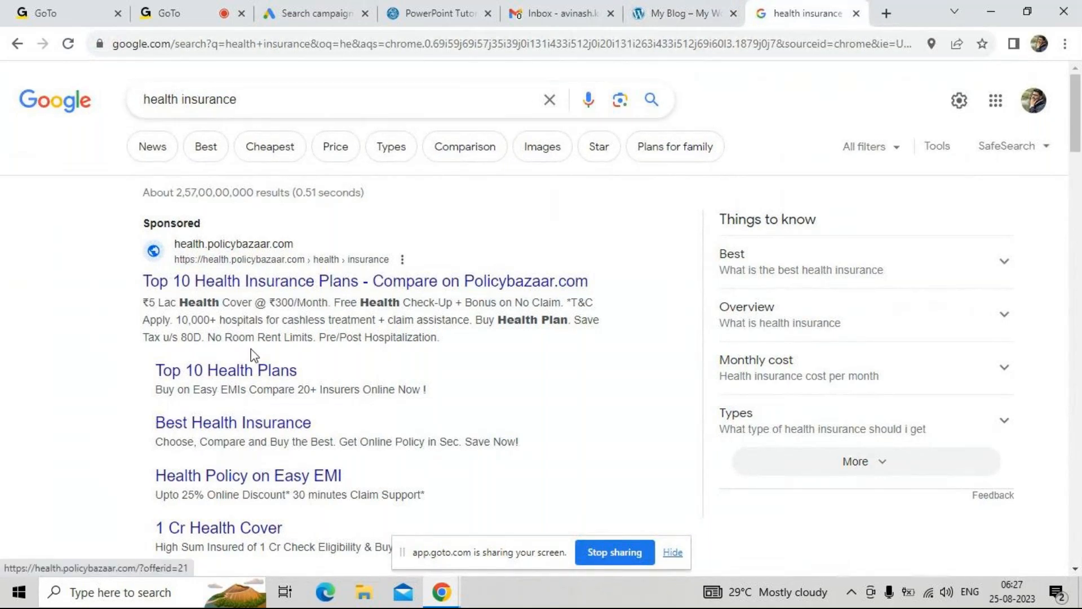
scroll(251, 352, "down", 3)
scroll(251, 350, "down", 1)
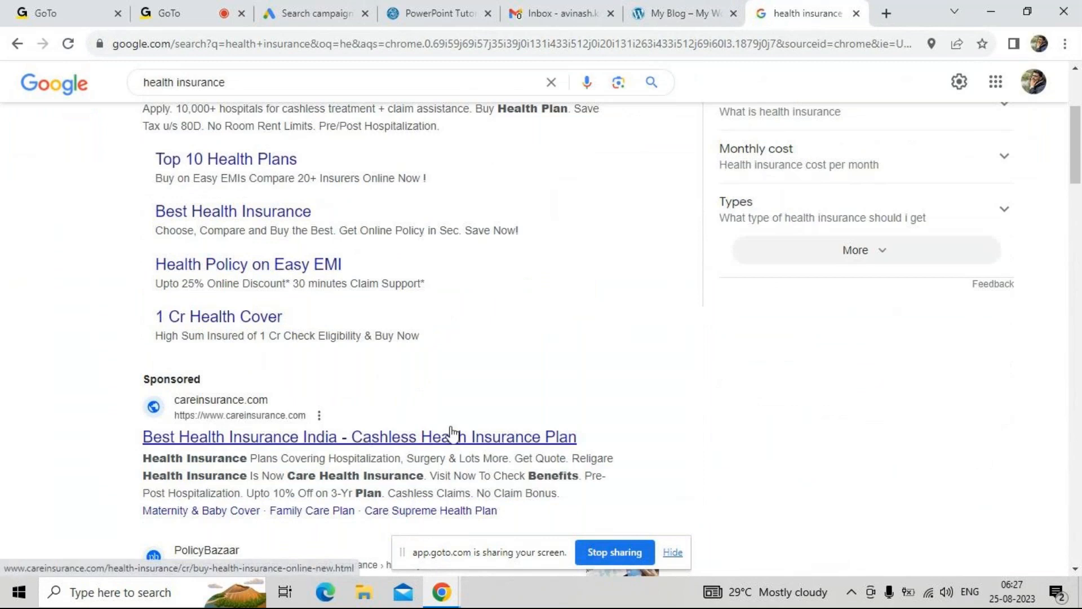
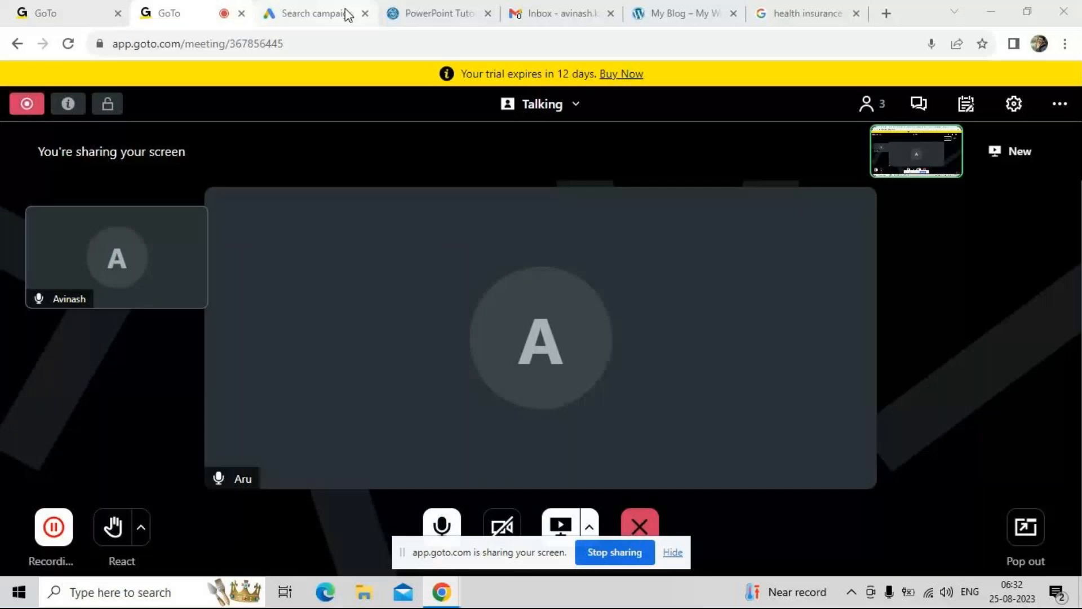
Return to the Google Ads Search campaign draft and continue past bidding, keeping the ₹15.00 maximum CPC limit
left_click(346, 13)
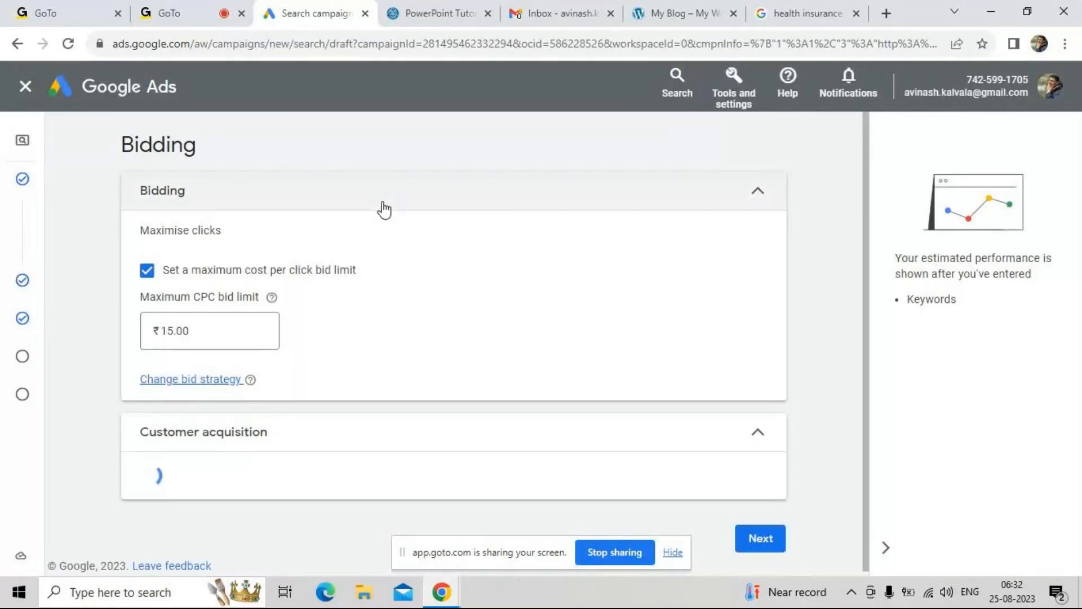
scroll(411, 415, "down", 2)
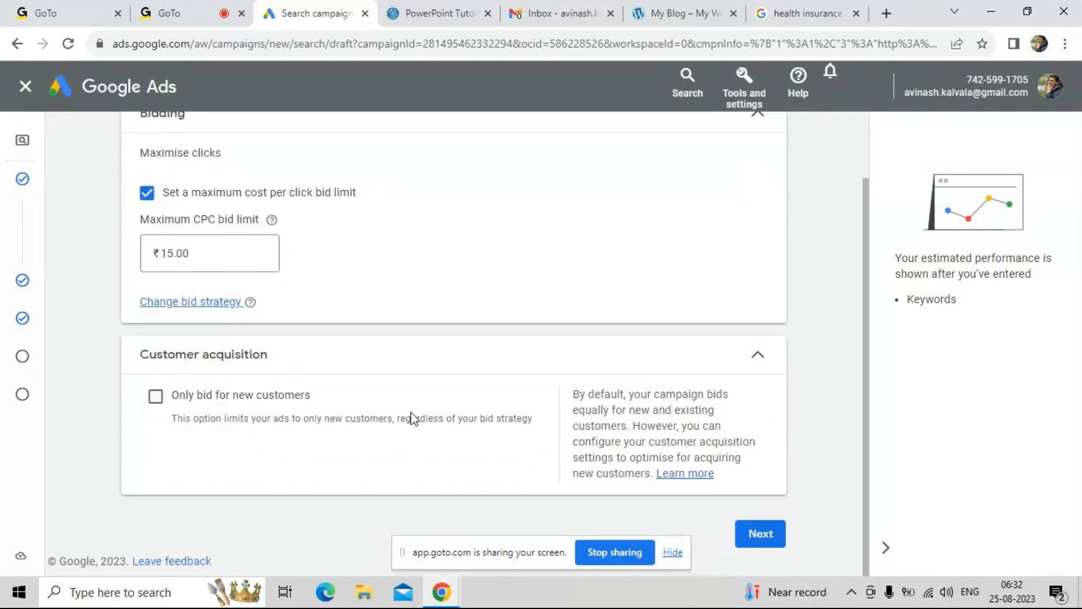
left_click(760, 533)
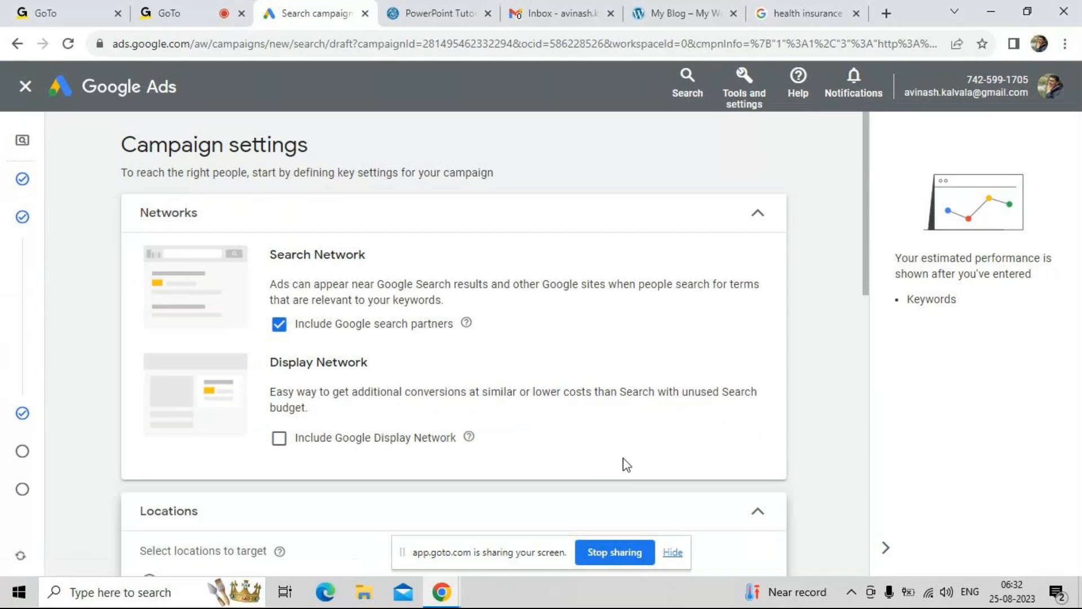
Check the blocked-authentication help in the identity confirmation prompt and dismiss the prompt
scroll(625, 464, "down", 2)
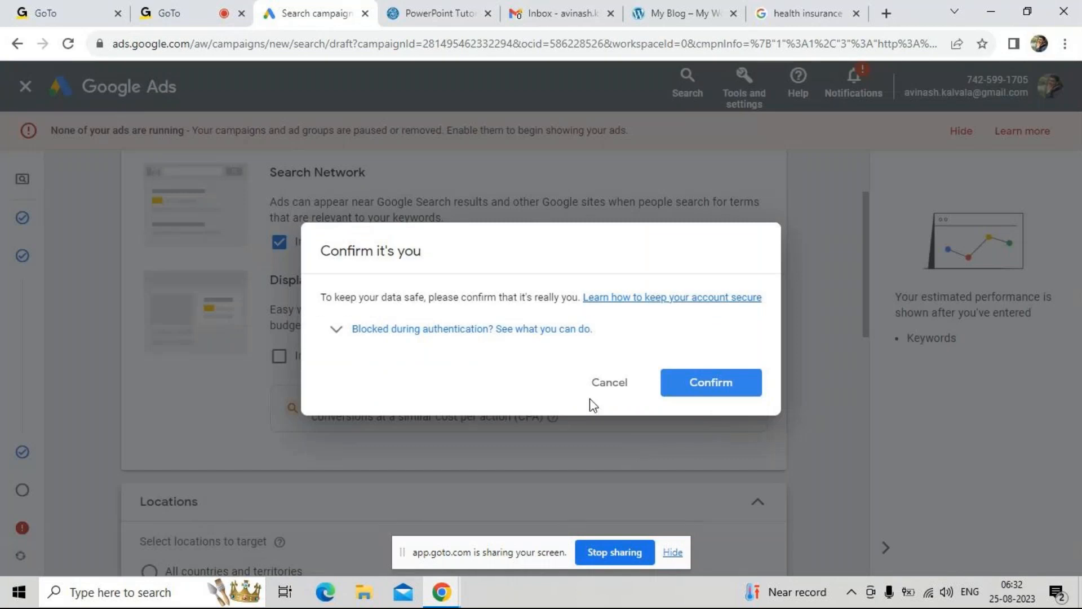
left_click(333, 337)
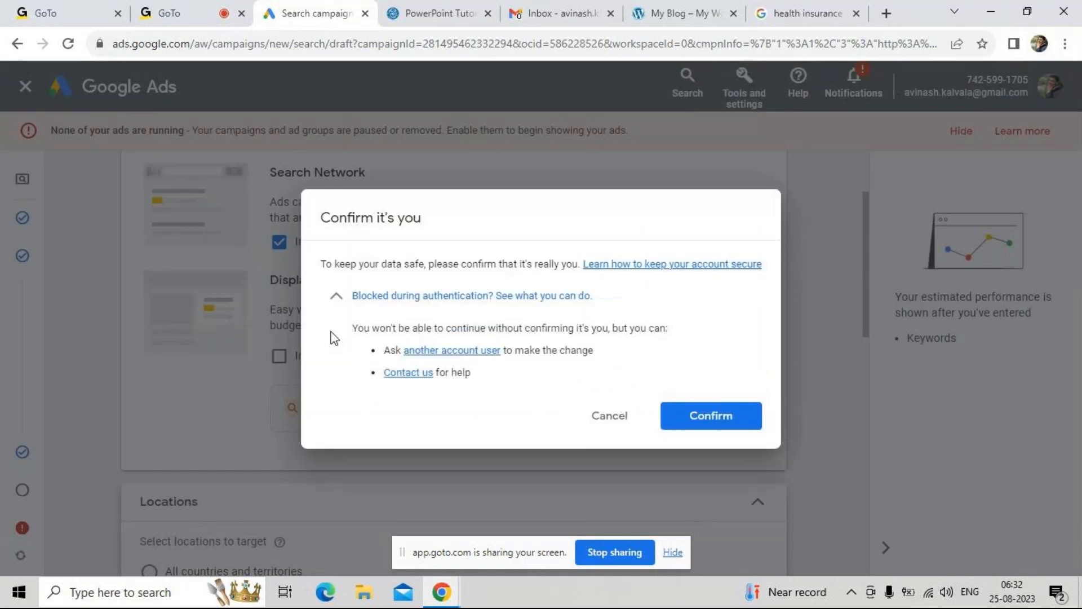
left_click(335, 293)
left_click(613, 385)
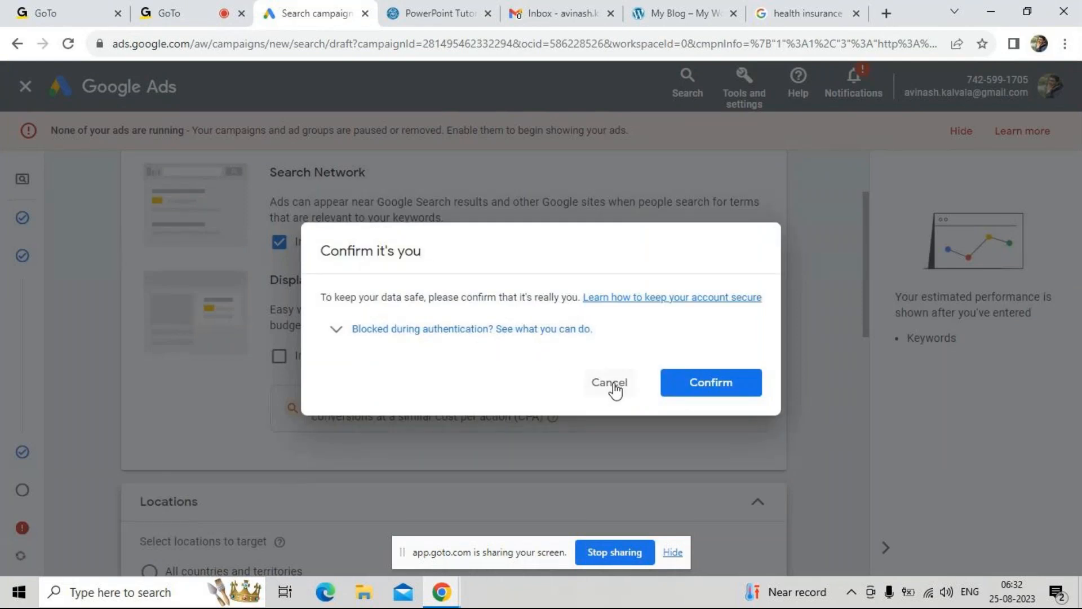
Review the campaign settings, keeping India as the location and English as the language, and continue to the ad group's keywords and ads
scroll(657, 454, "down", 6)
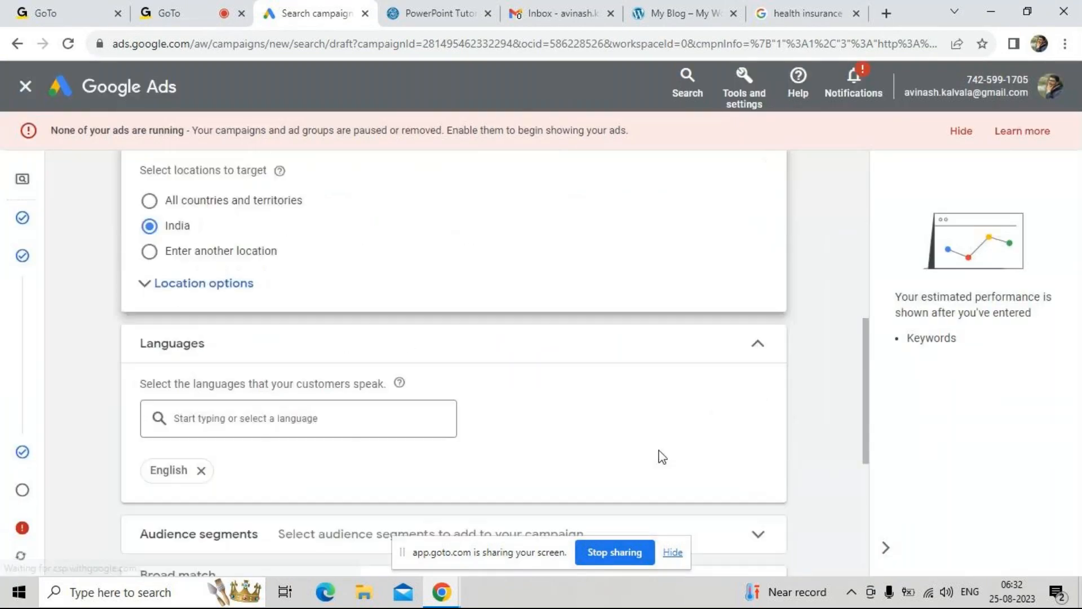
scroll(662, 419, "down", 2)
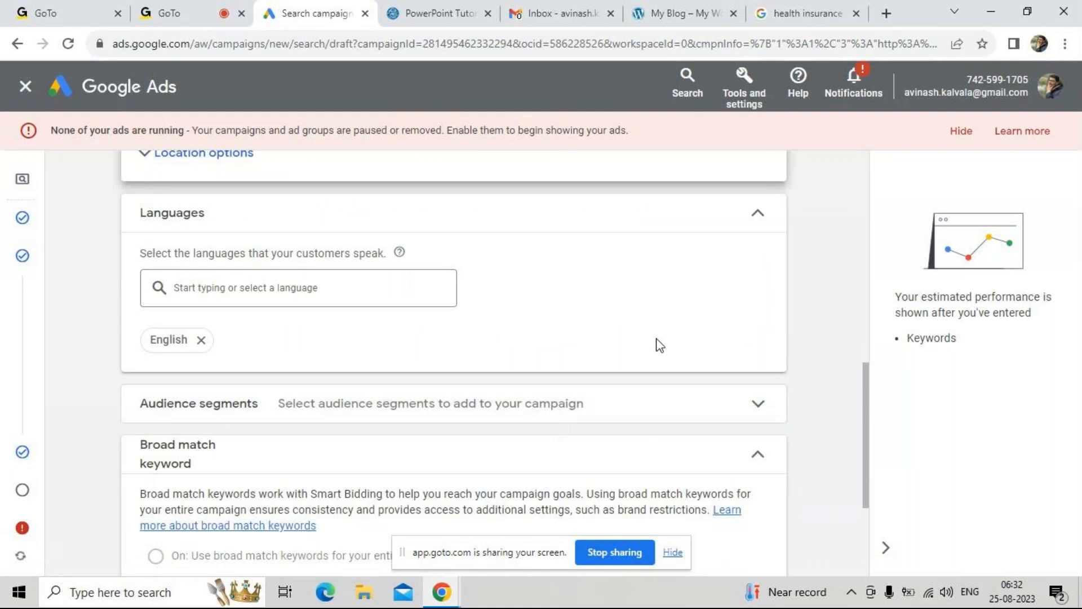
scroll(659, 344, "down", 3)
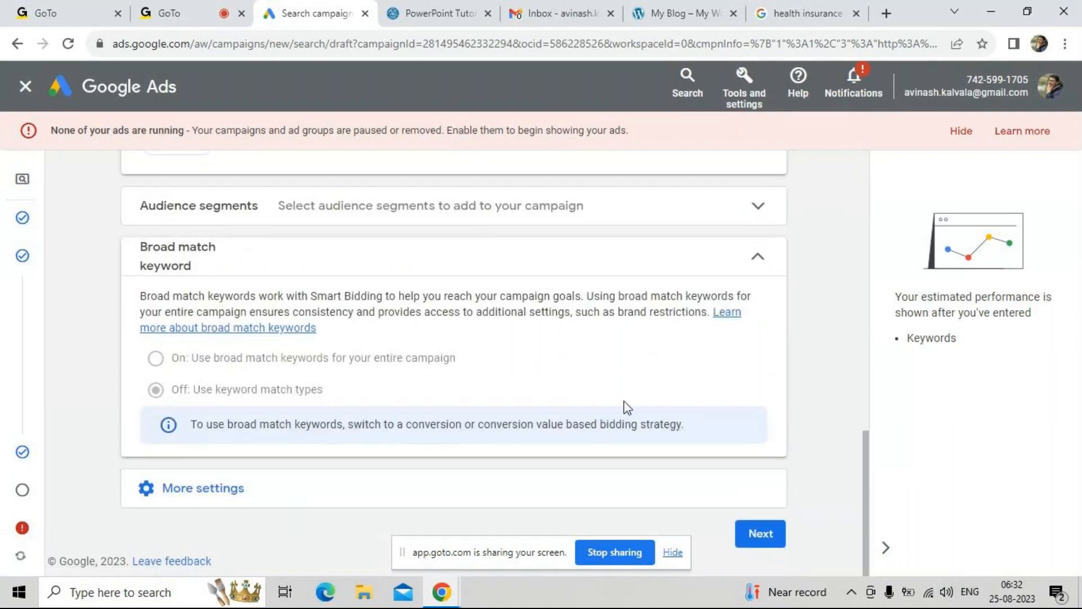
left_click(775, 541)
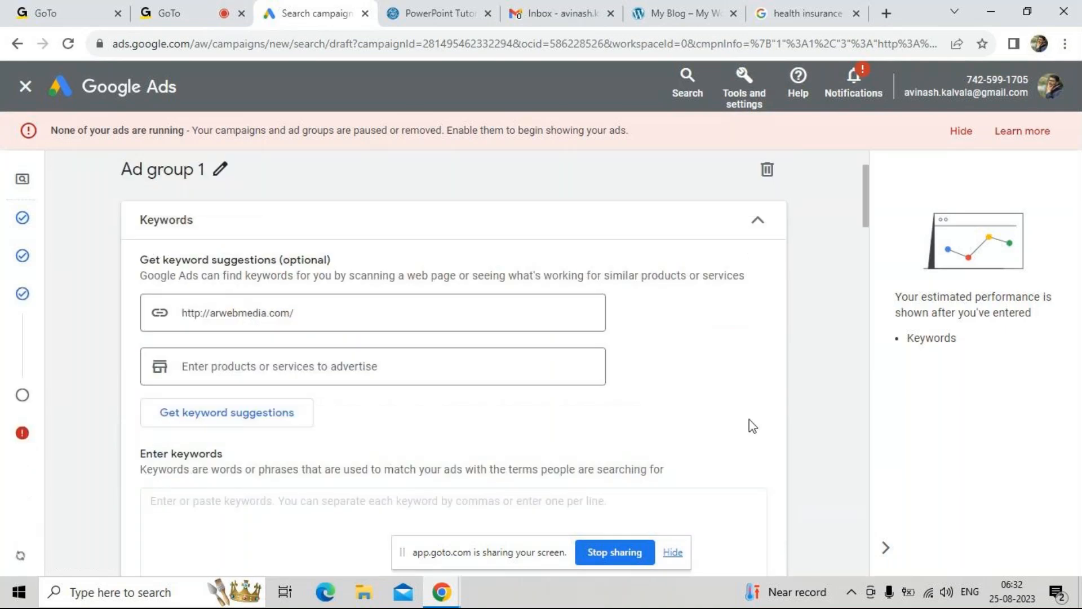
Confirm the account owner's identity by choosing the Yes prompt on a phone or tablet as the verification method
scroll(749, 425, "down", 4)
scroll(558, 316, "down", 7)
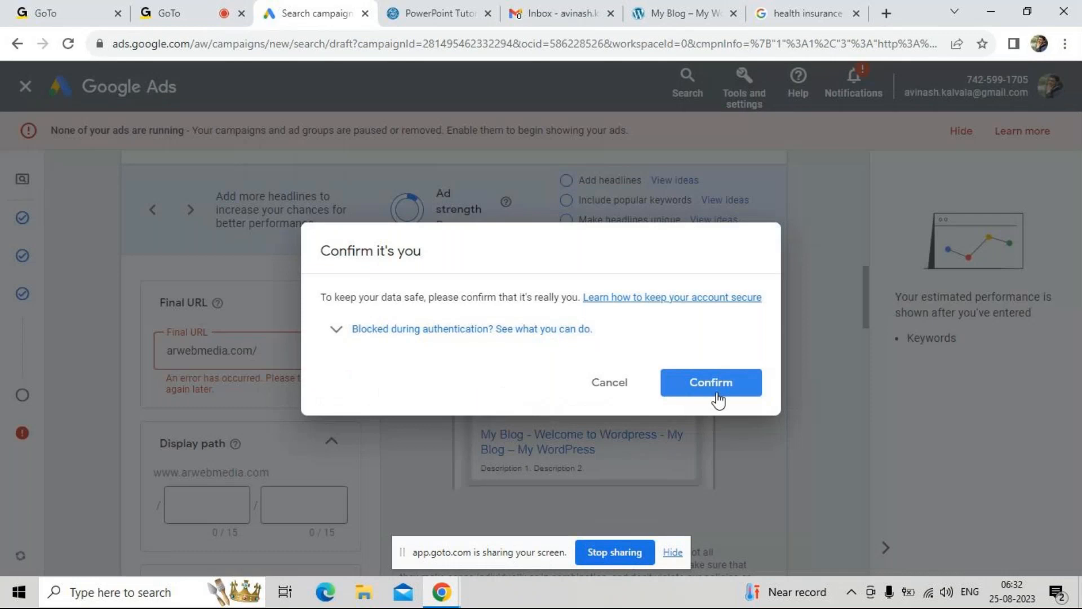
left_click(734, 387)
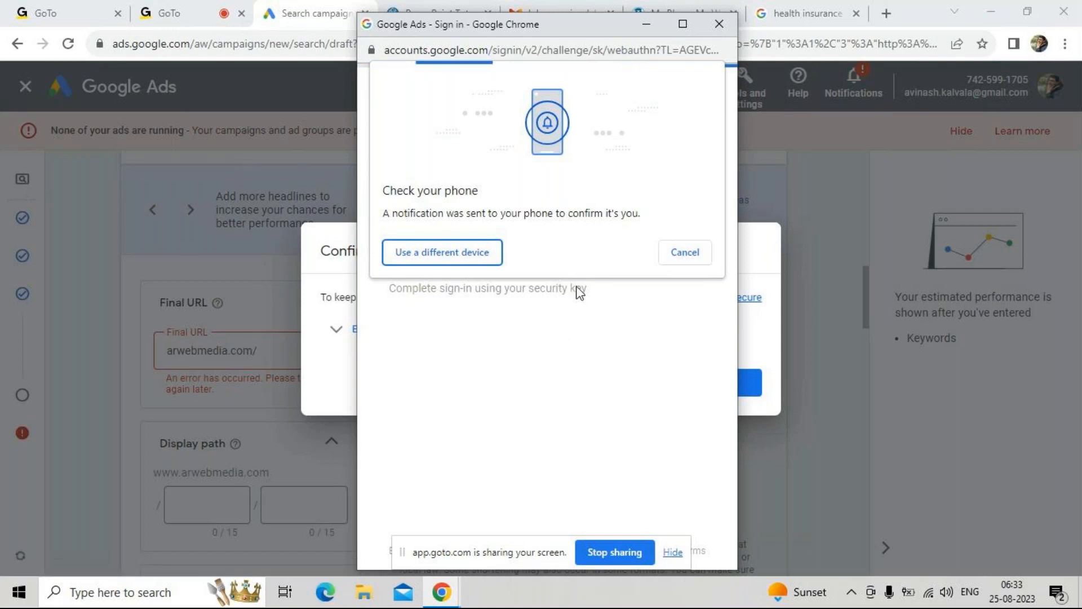
left_click(691, 263)
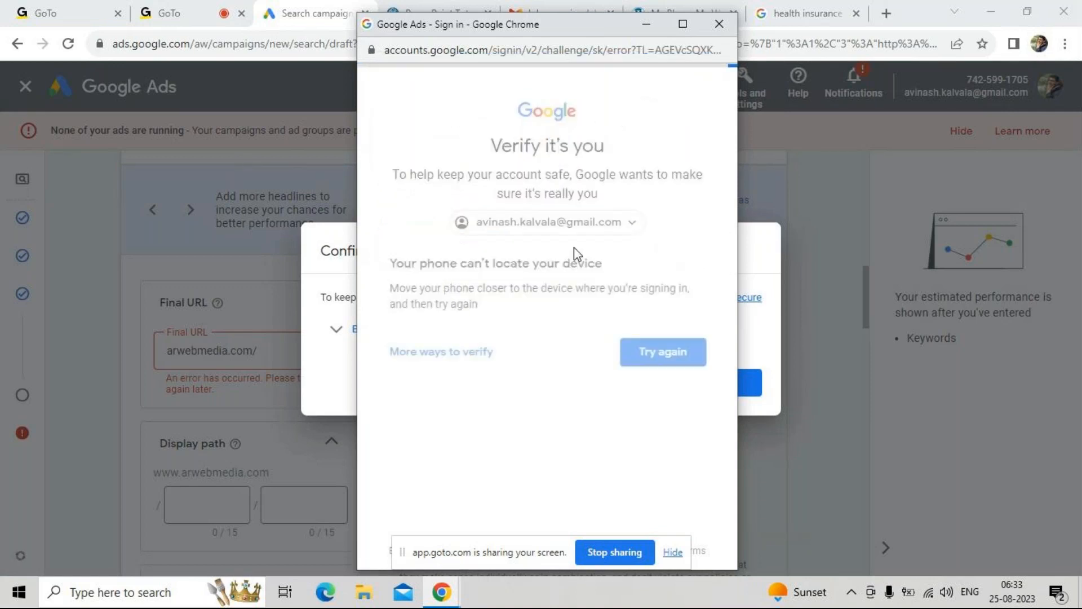
left_click(477, 352)
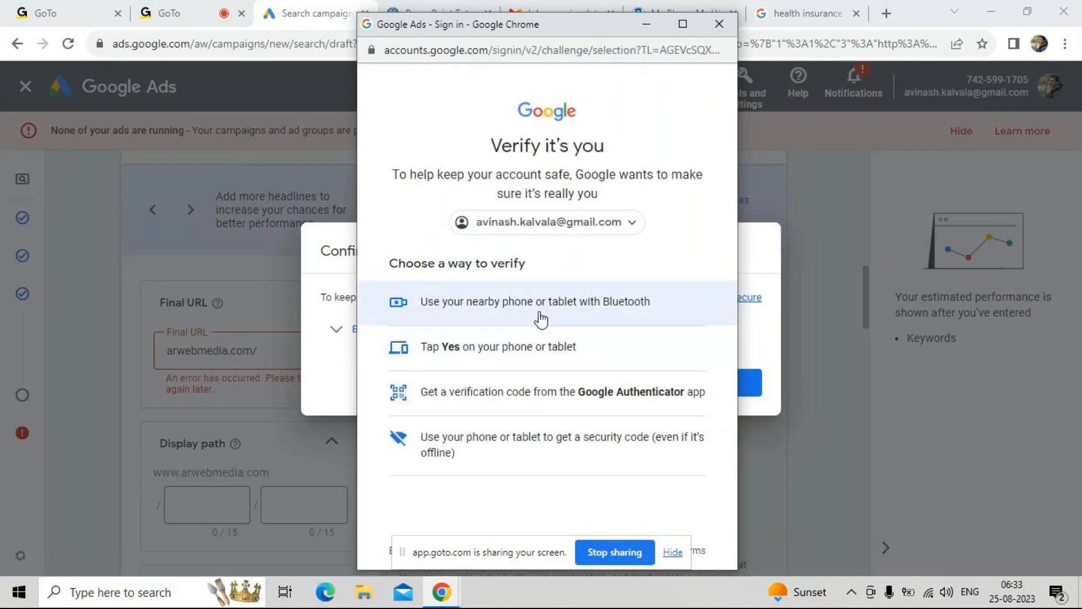
left_click(540, 345)
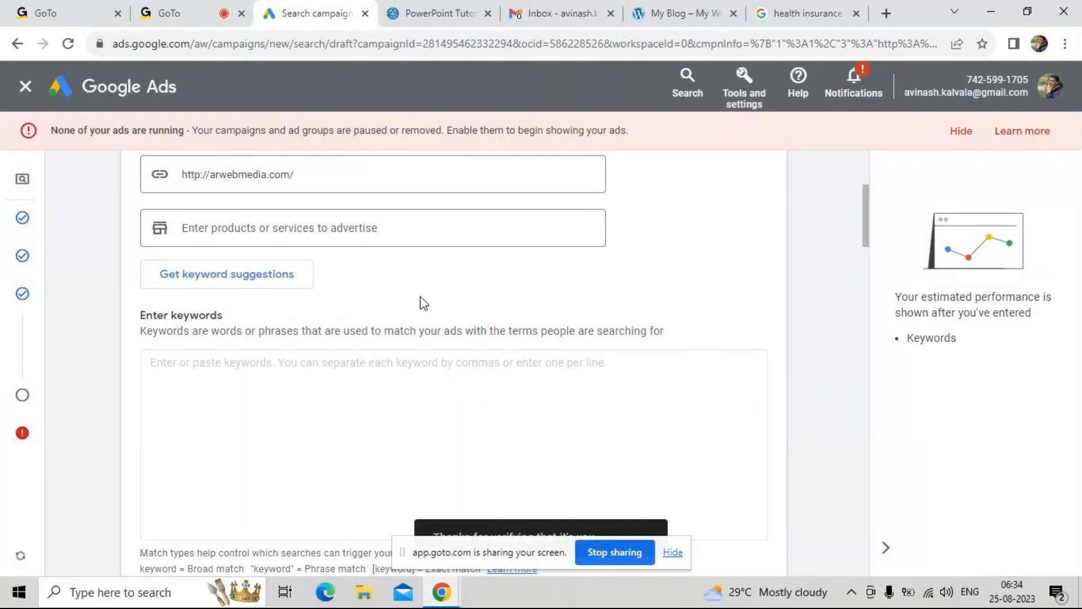
Enter "Health insuranca" as the first keyword of Ad group 1
scroll(421, 302, "up", 2)
left_click(396, 290)
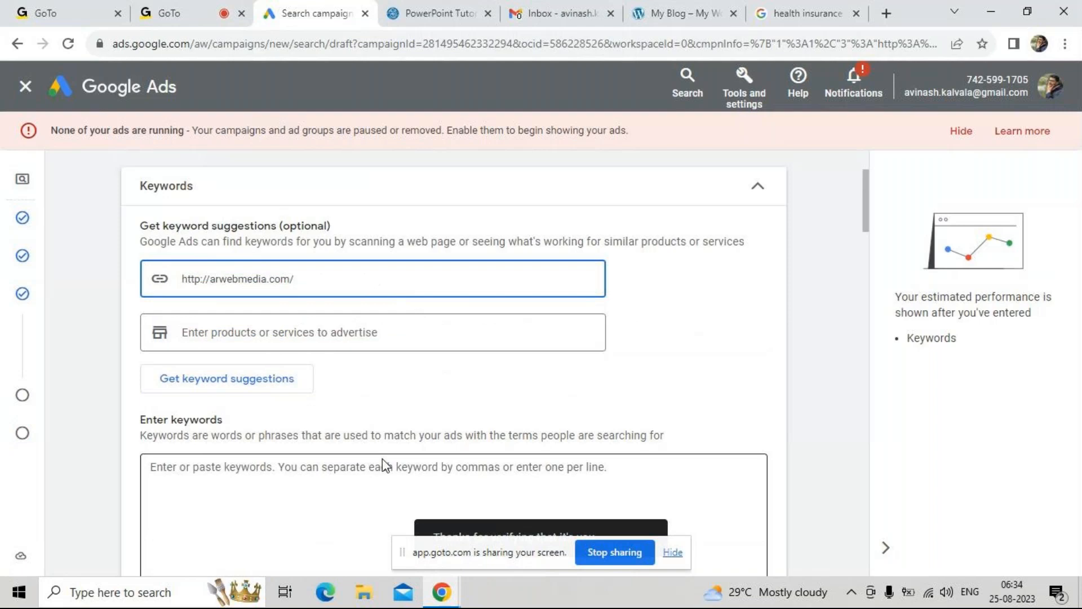
left_click(365, 469)
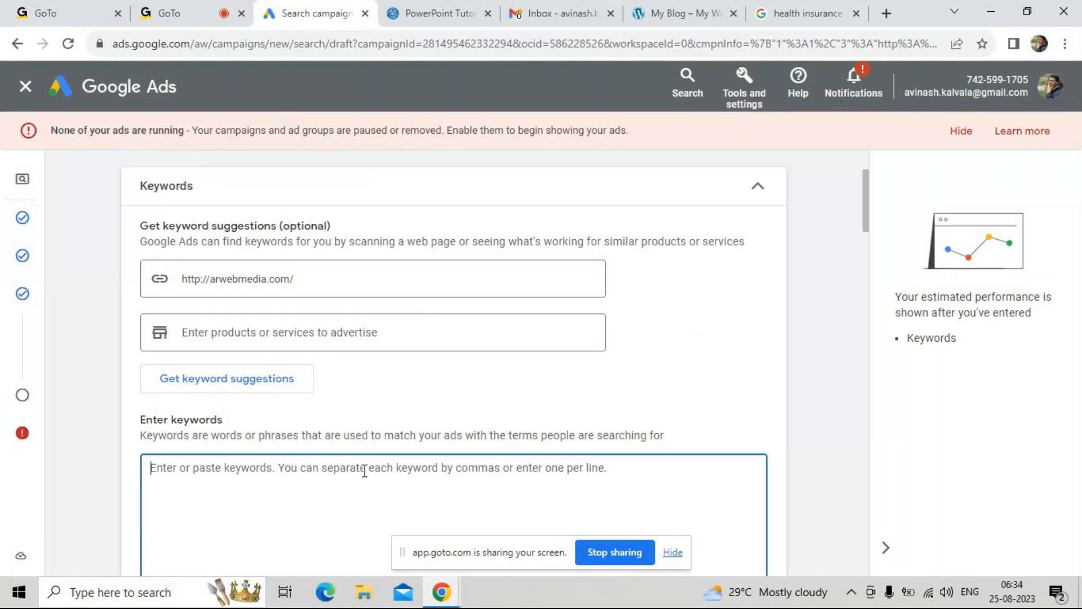
type("Health ins")
type("i")
type("uranca")
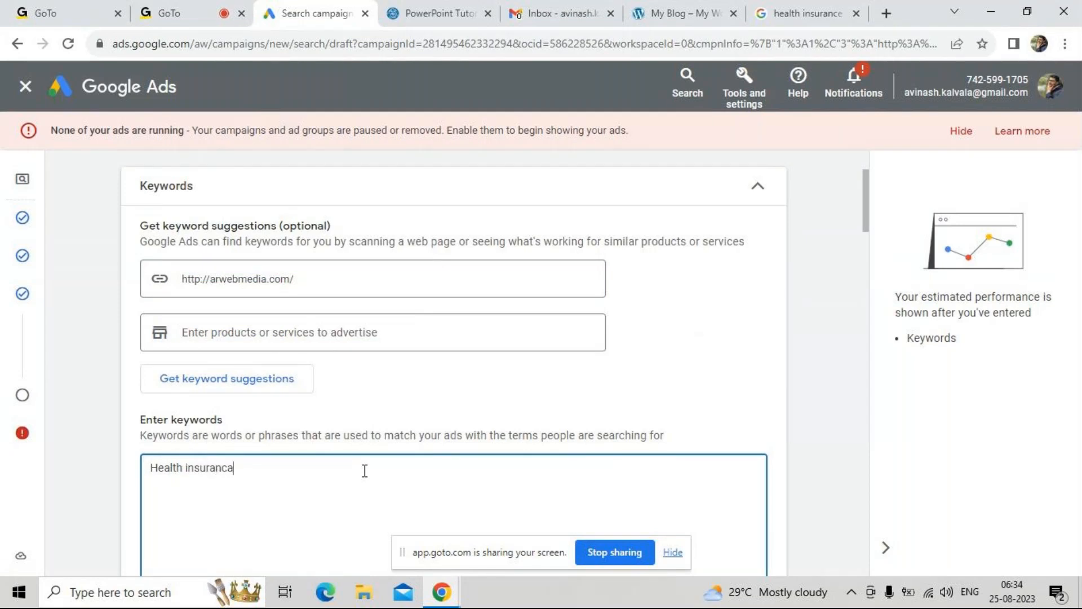
Duplicate the first keyword on a new line and extend the copy with "under 10000"
key("ctrl+a")
key("ctrl+c")
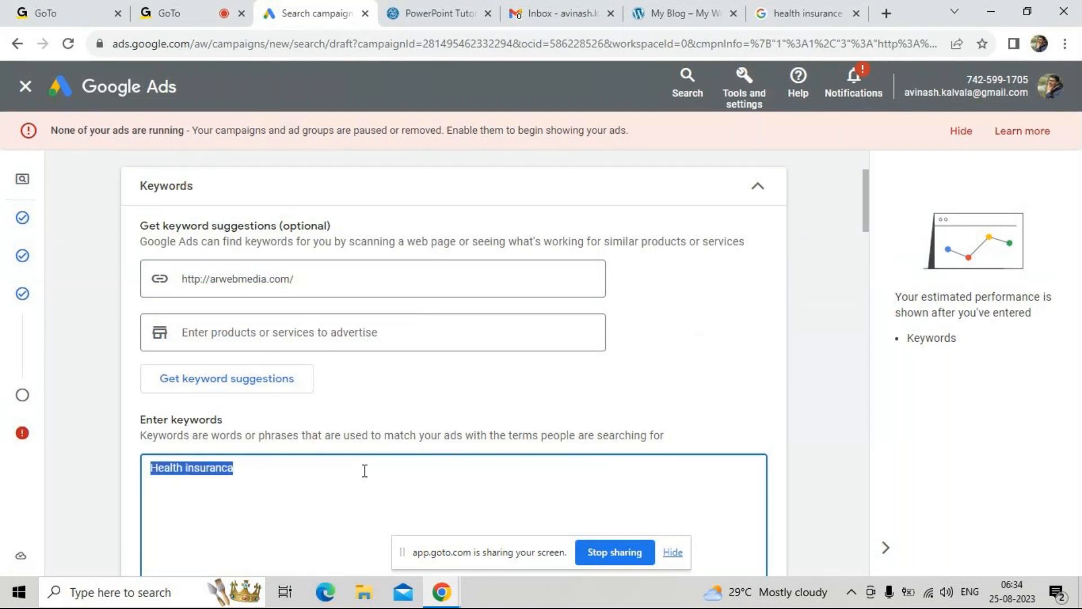
left_click(364, 470)
key("Return")
key("ctrl+v")
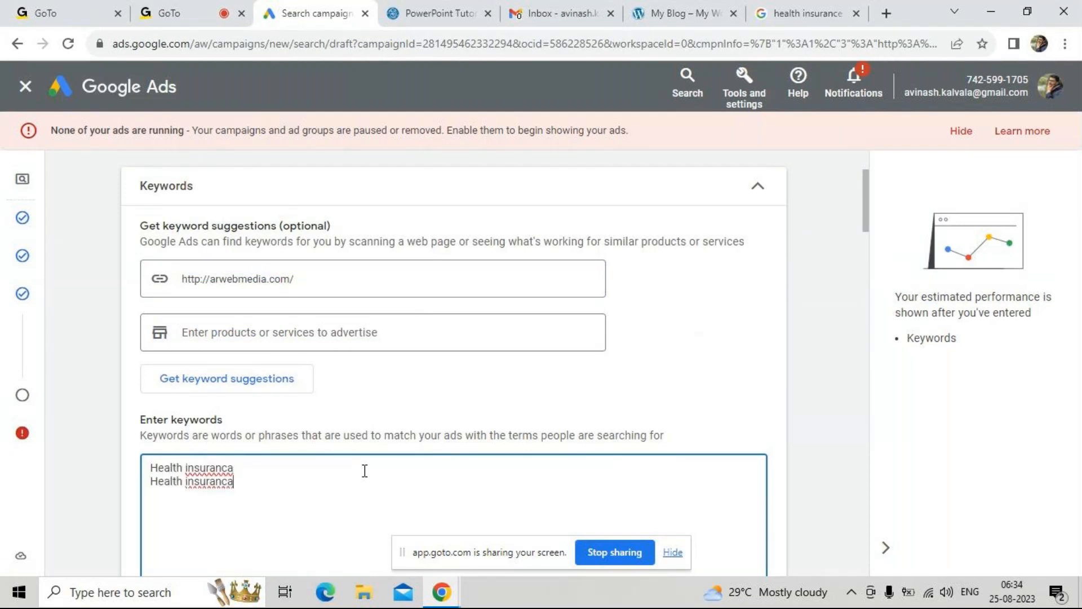
type("under 10000")
Correct the misspelled word to "insurance" in both keywords using the spelling suggestions
right_click(202, 463)
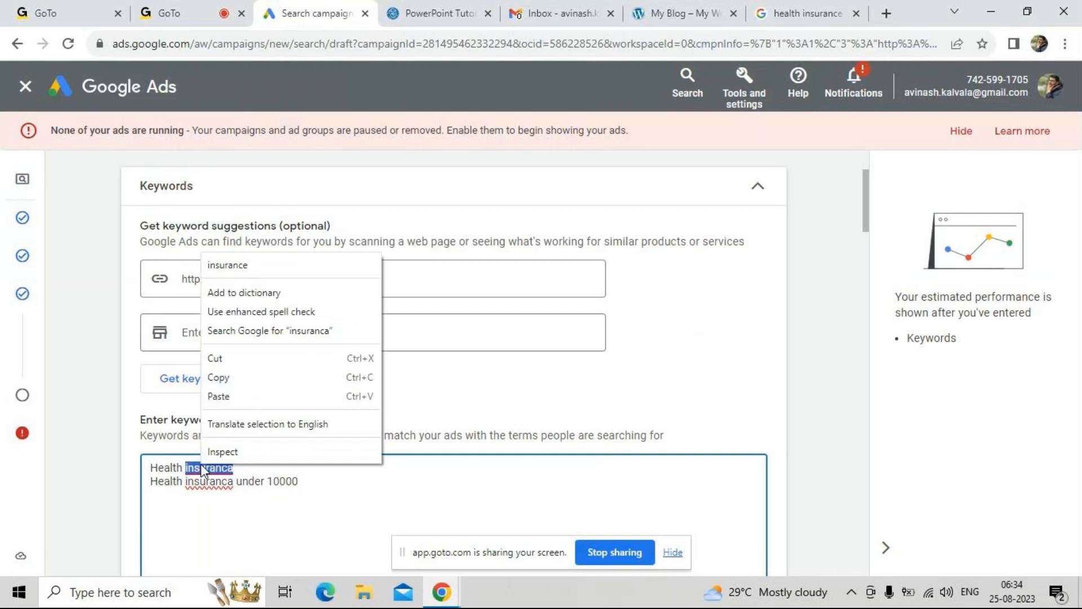
left_click(268, 272)
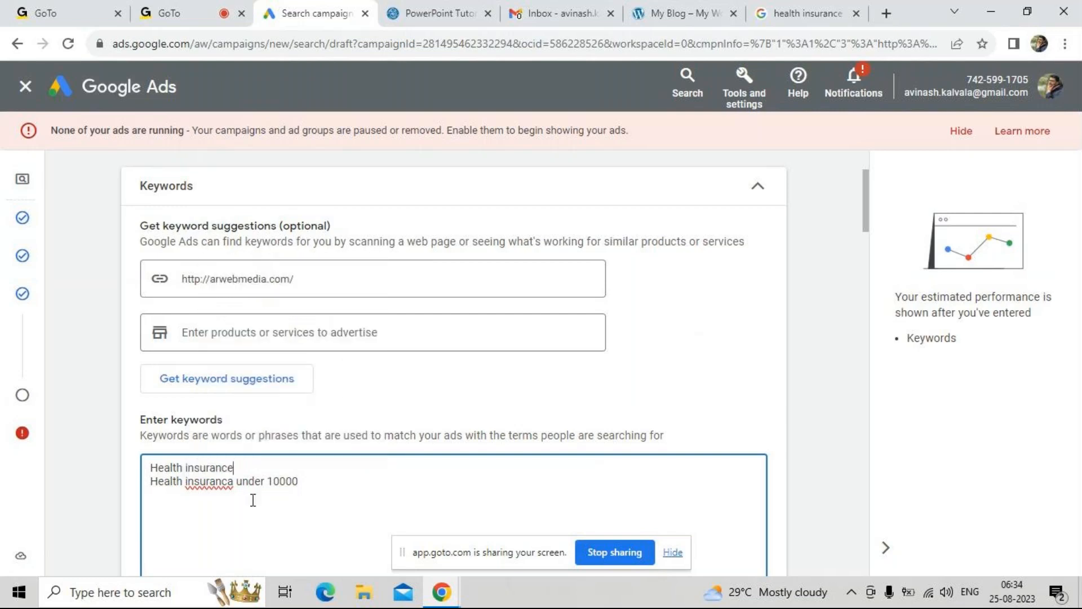
right_click(209, 481)
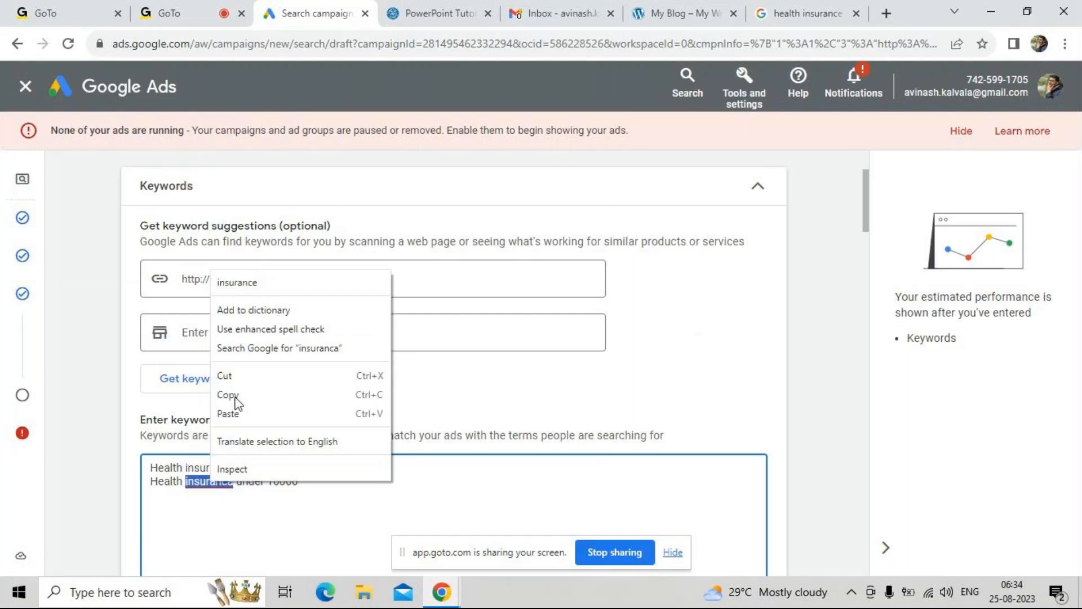
left_click(258, 292)
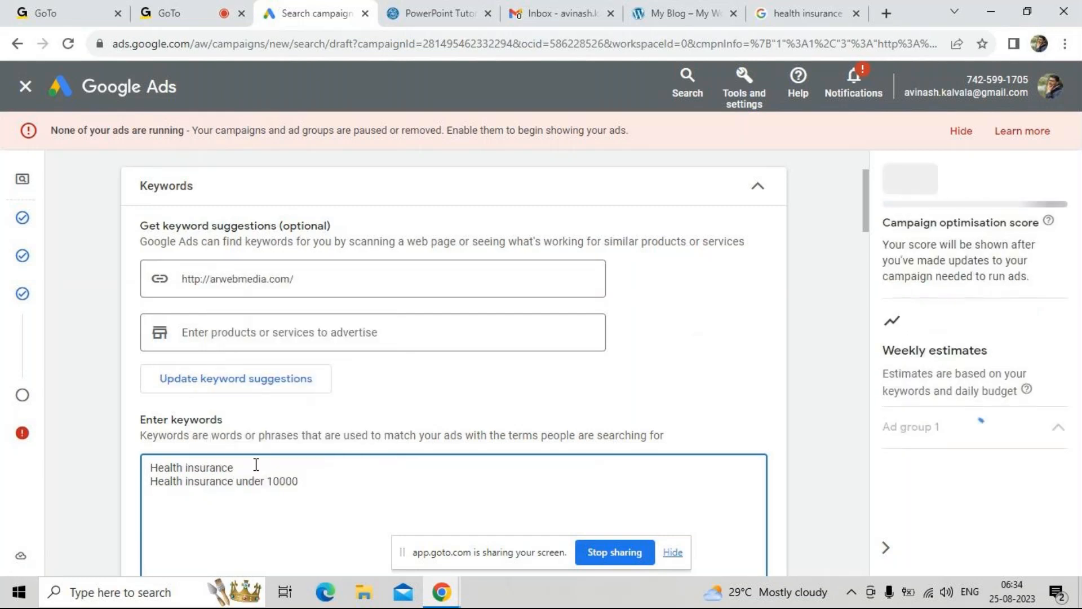
Add "low cost Health insurance" as a third keyword, reusing the text of the first keyword
left_click_drag(234, 468, 151, 468)
key("ctrl+c")
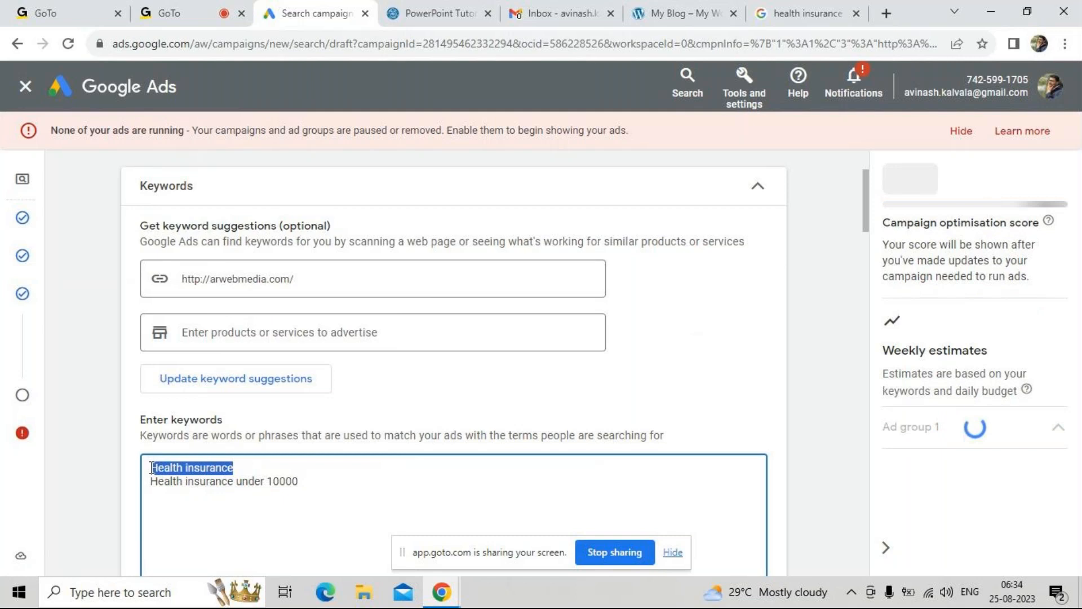
left_click(301, 483)
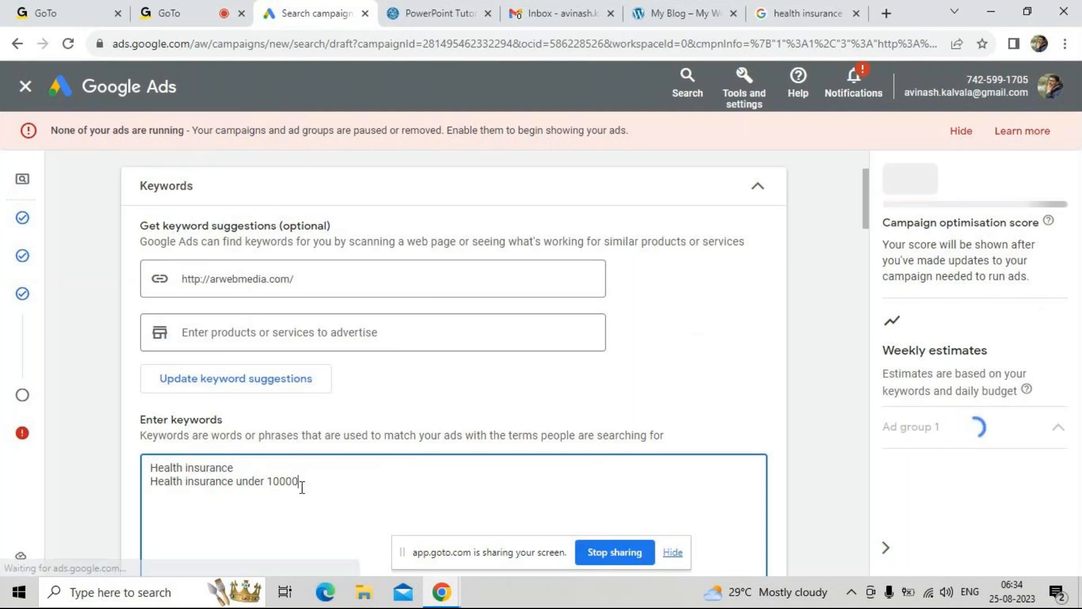
key("Return")
type("low c")
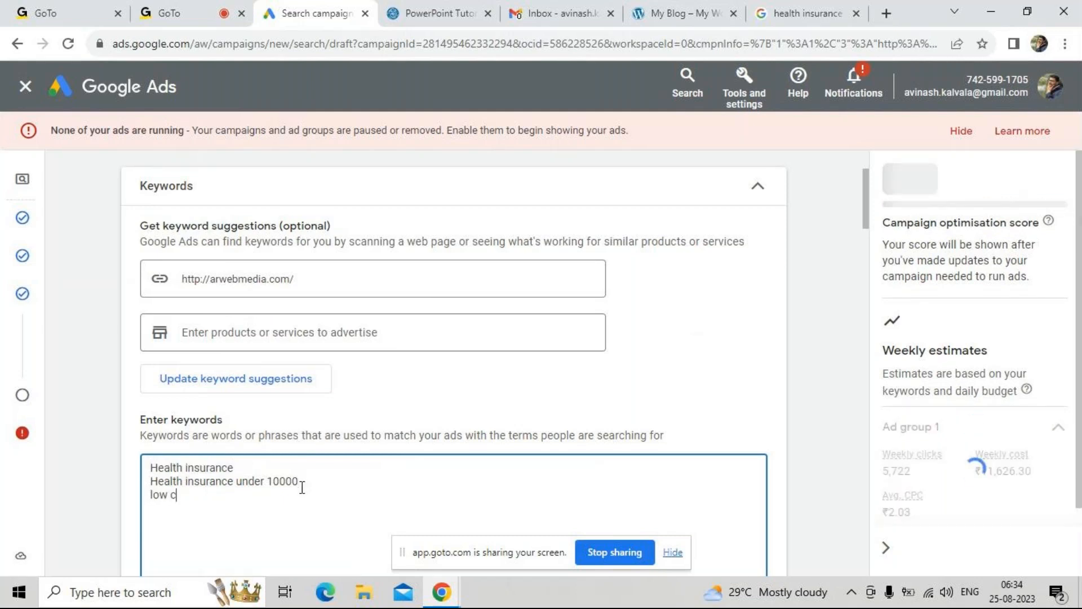
type("ost Health insurance")
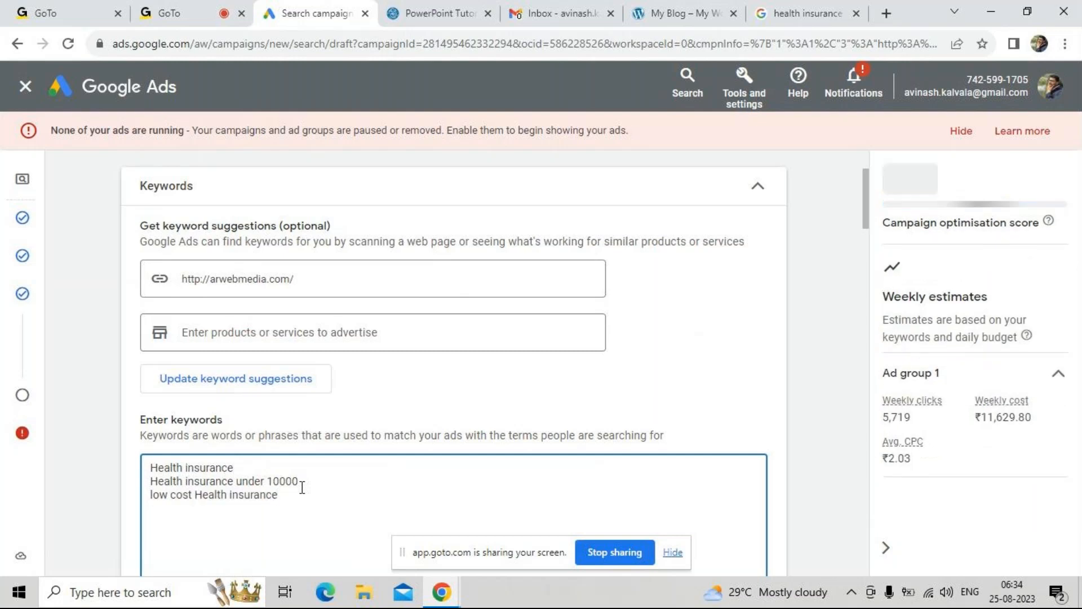
scroll(302, 487, "down", 3)
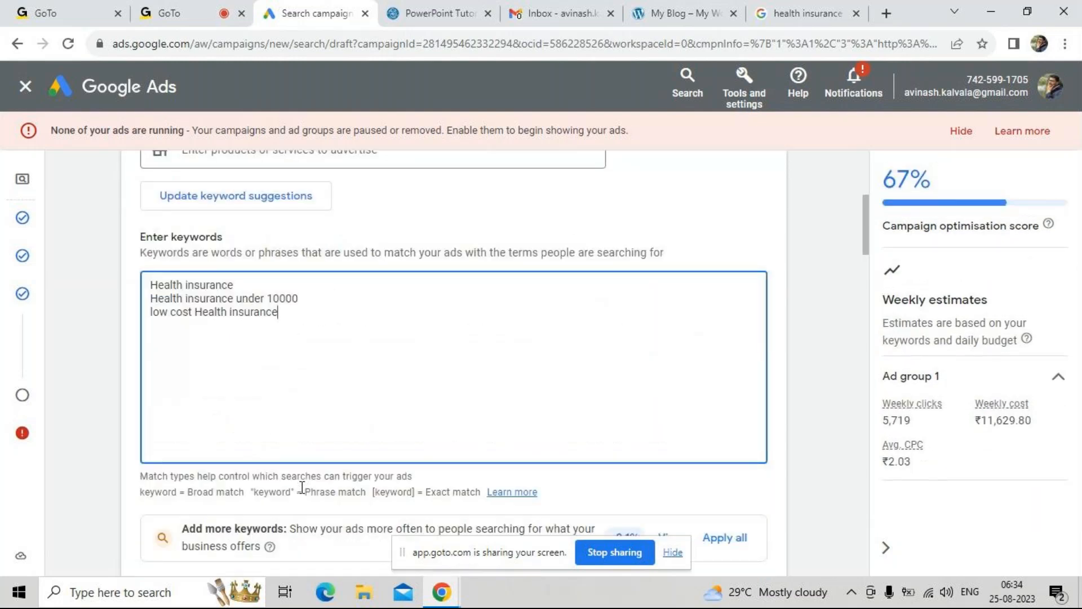
scroll(309, 485, "down", 1)
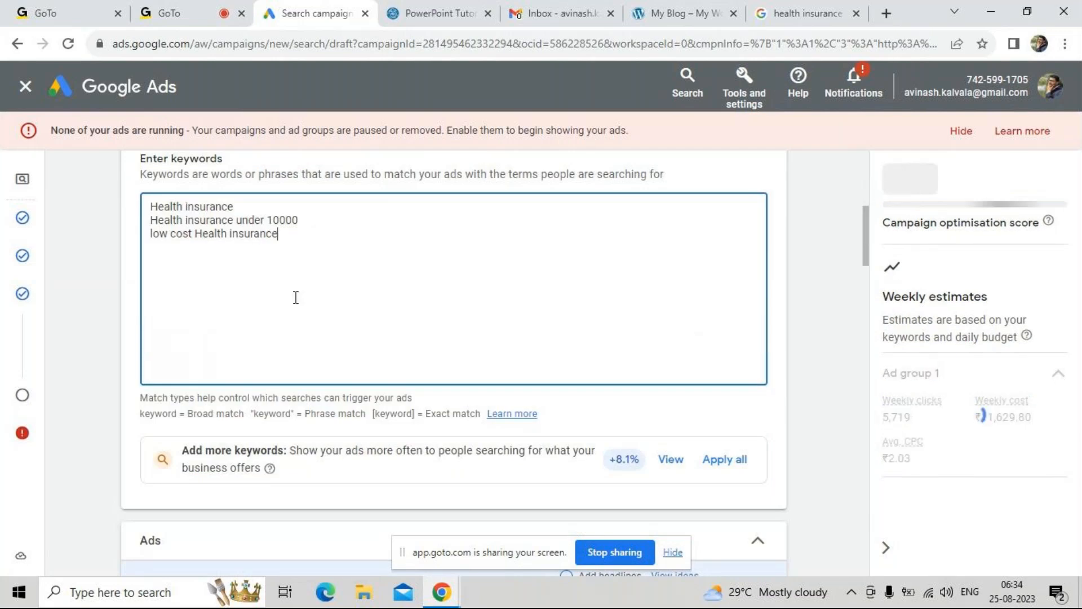
scroll(294, 375, "down", 6)
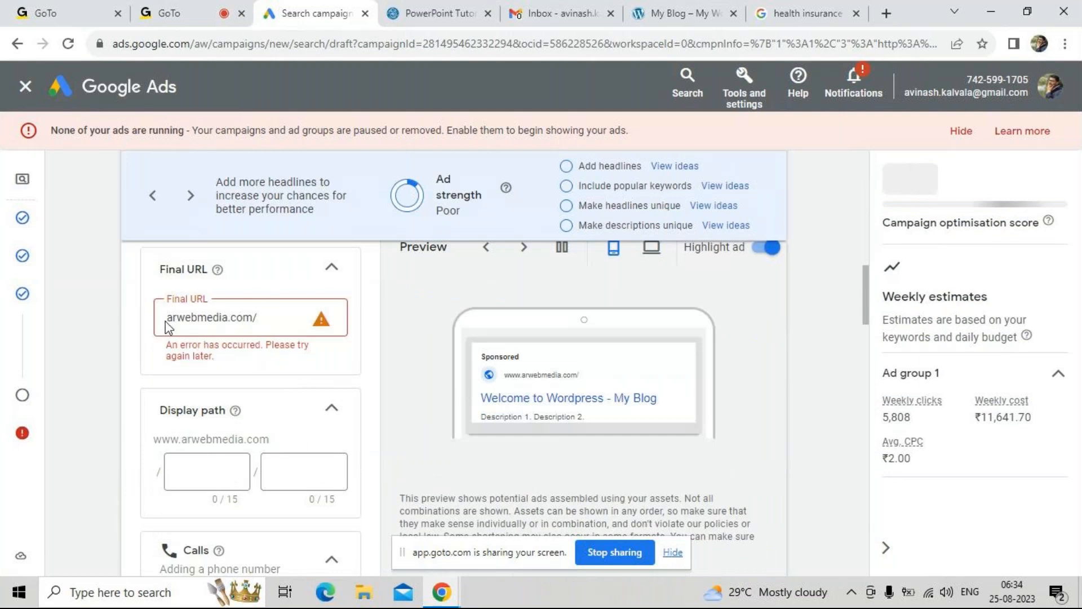
left_click(168, 319)
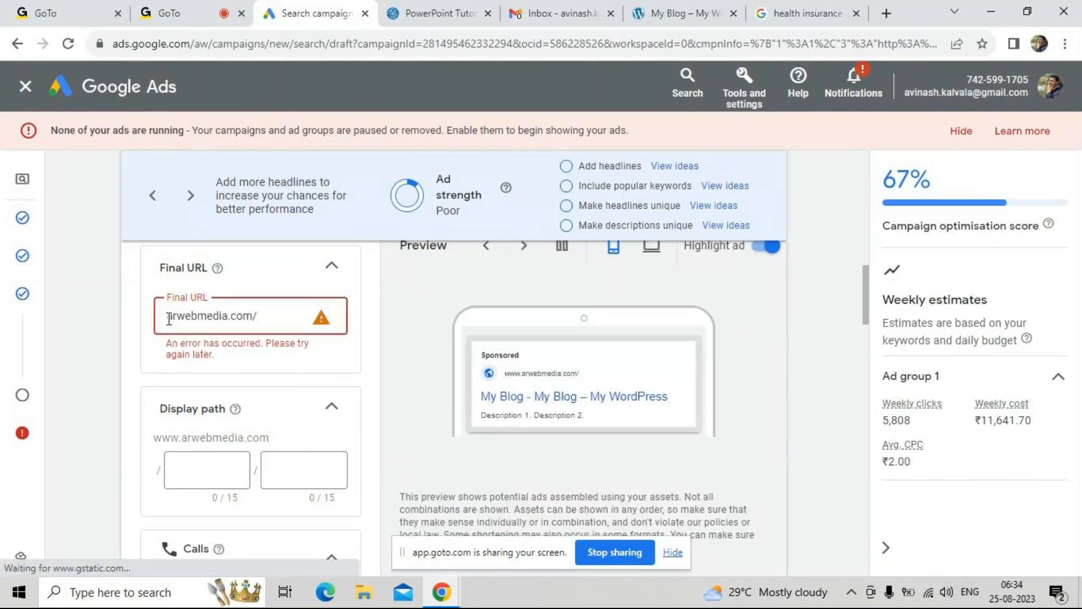
type("https://")
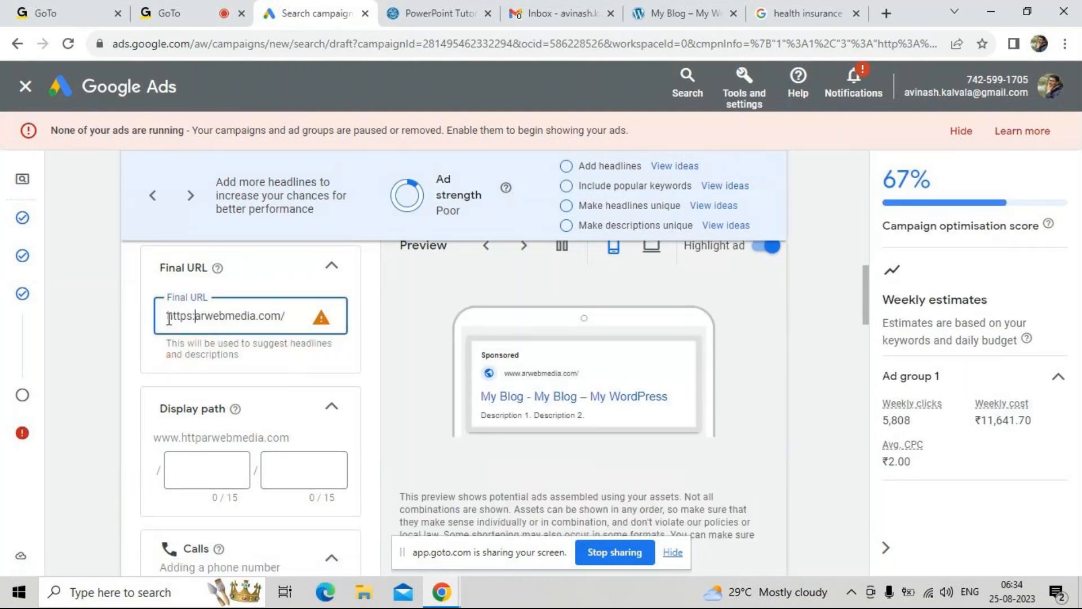
type("w")
type(".")
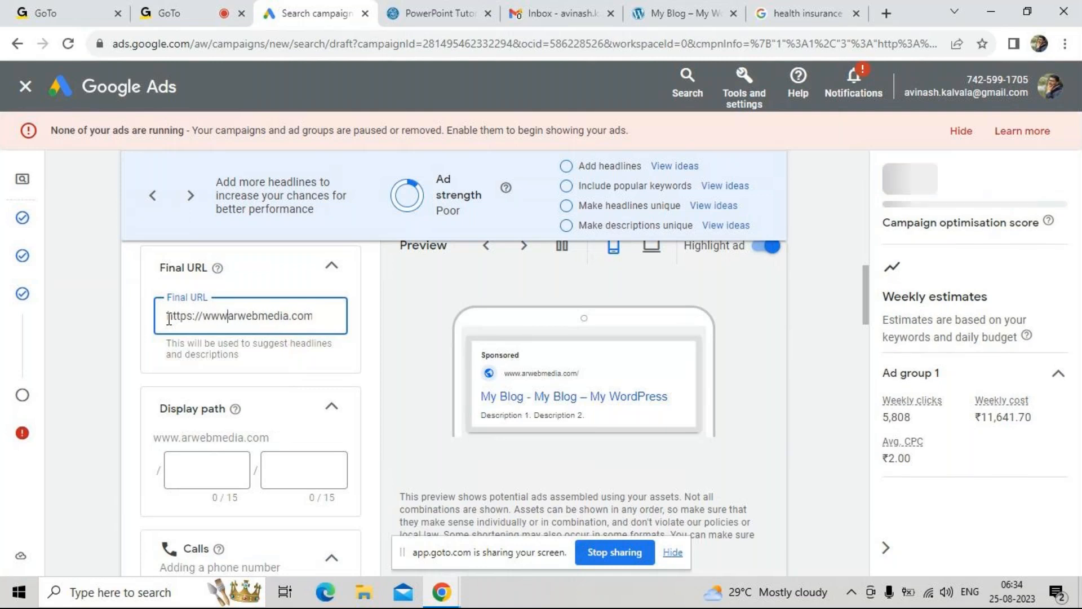
Set the ad's display path to "health" and "insurance"
left_click(219, 470)
type("health")
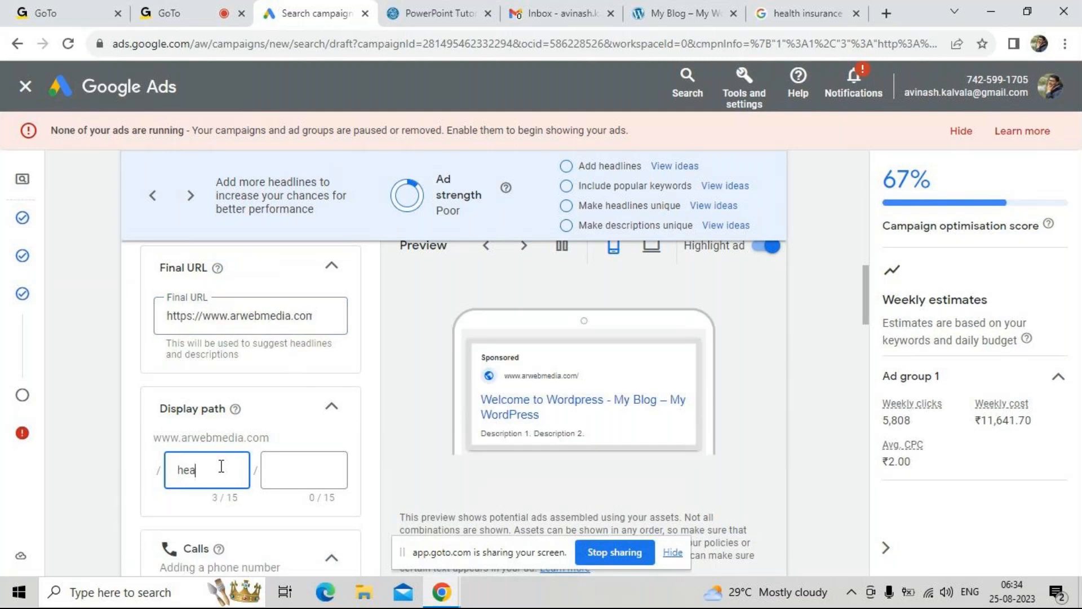
key("Tab")
type("insurance")
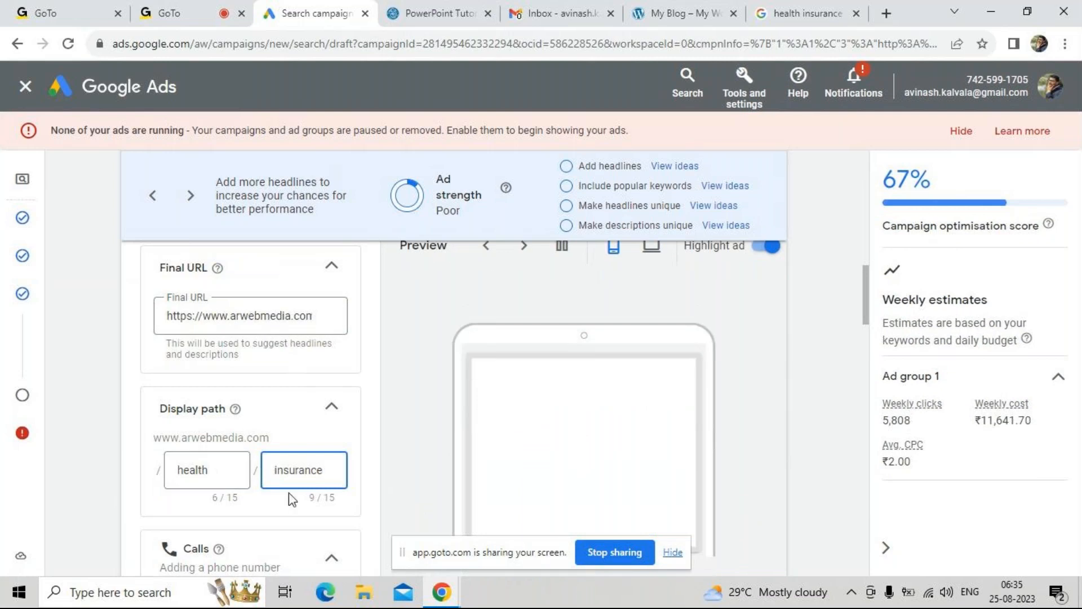
Replace the first suggested headline, "My Blog", with the copied keyword "Health insurance"
scroll(291, 498, "down", 4)
scroll(309, 451, "down", 5)
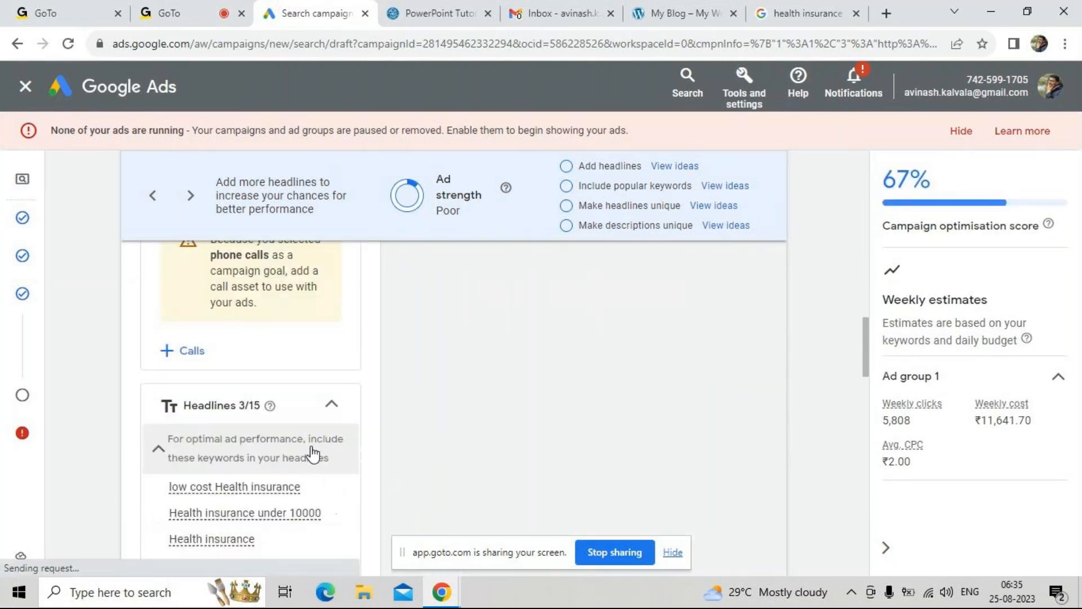
left_click(278, 452)
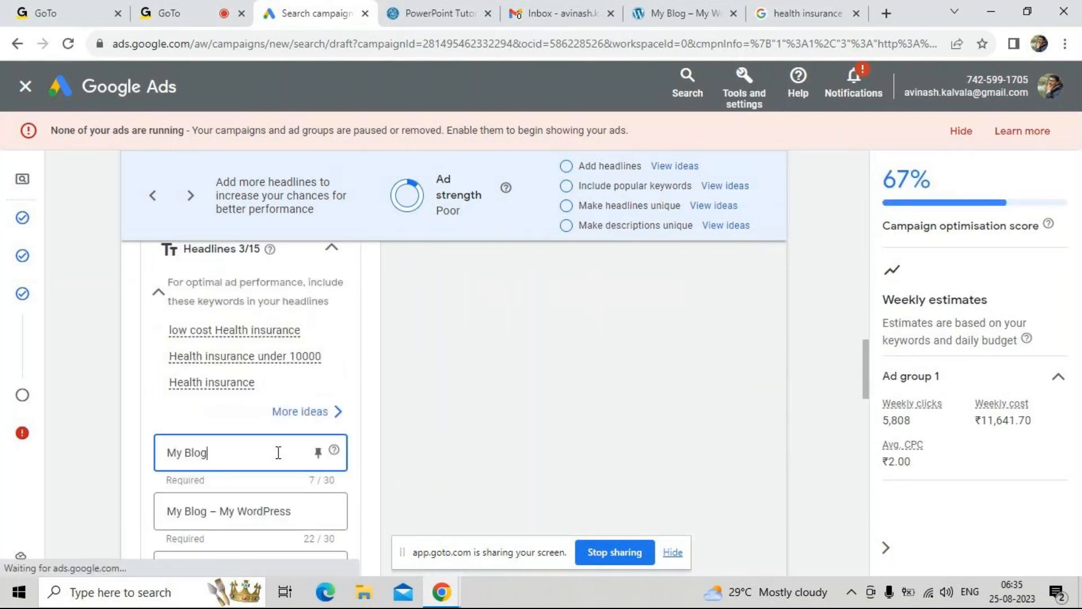
key("ctrl+a")
key("ctrl+v")
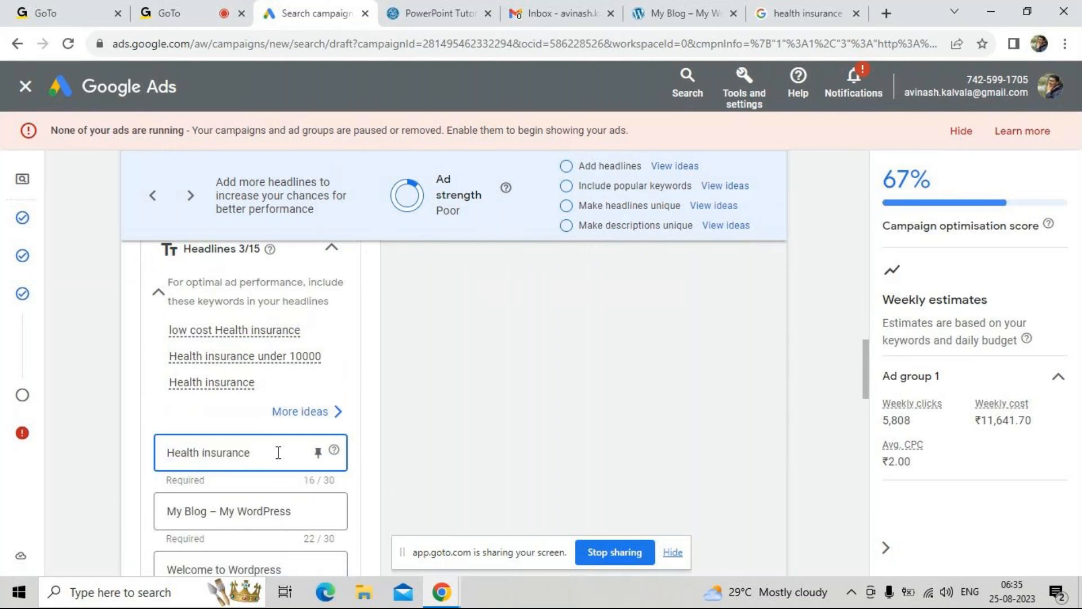
Replace the second headline with "Health insurance under 10000", reusing the copied keyword text
left_click(258, 502)
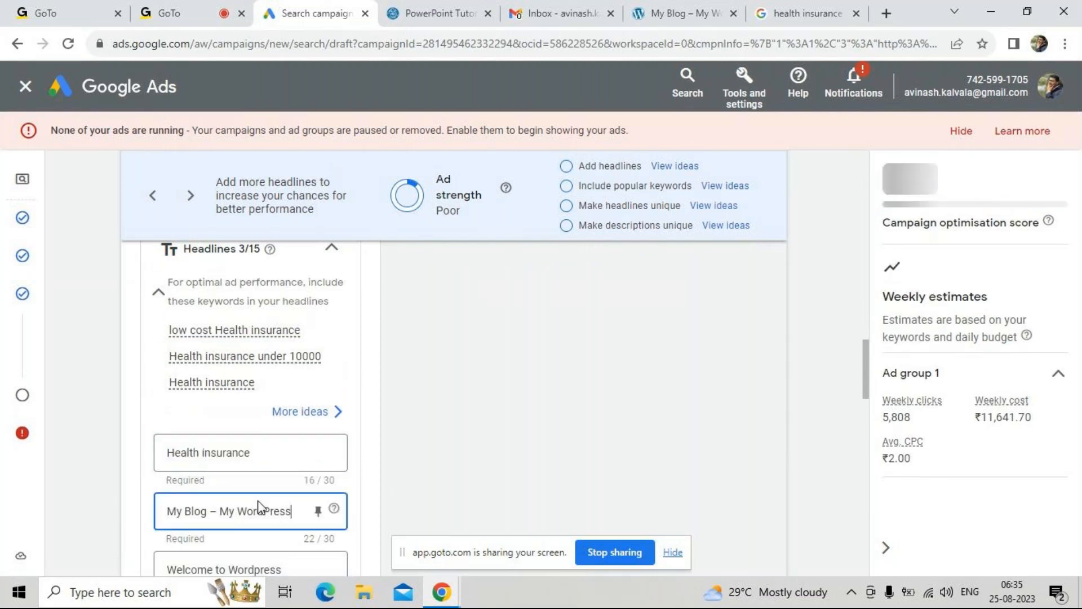
key("ctrl+a")
key("ctrl+v")
type("under 1")
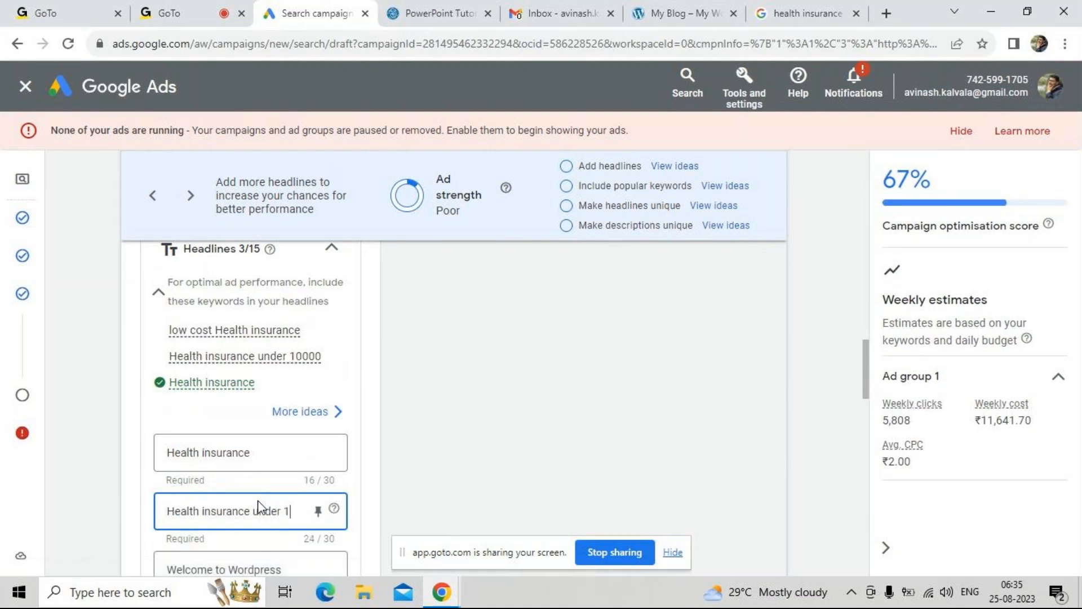
type("0000")
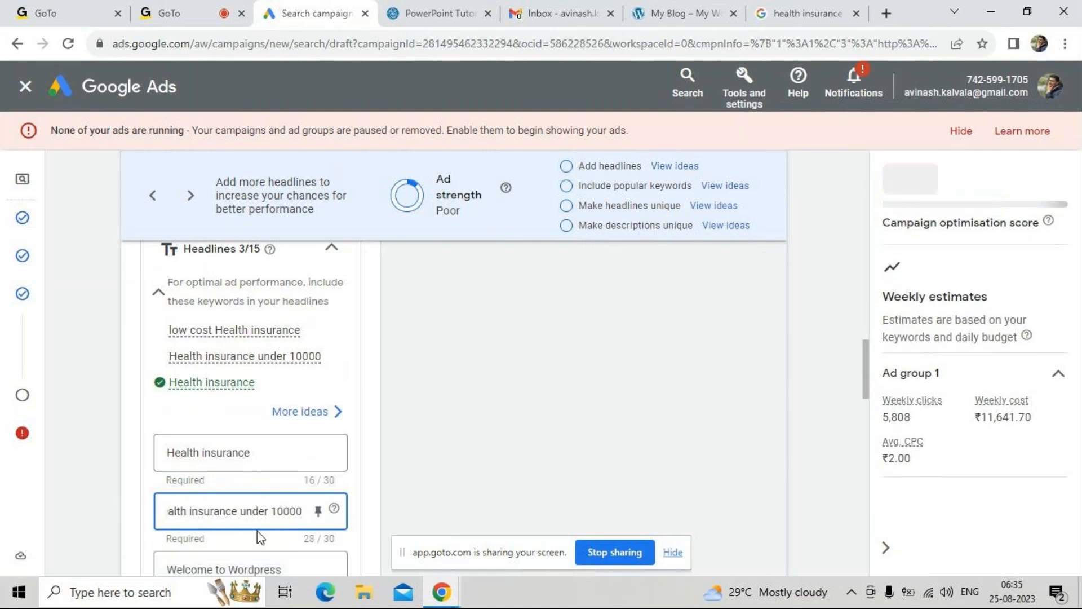
Replace the third headline, "Welcome to Wordpress", with "low cost Health insurance"
left_click(262, 559)
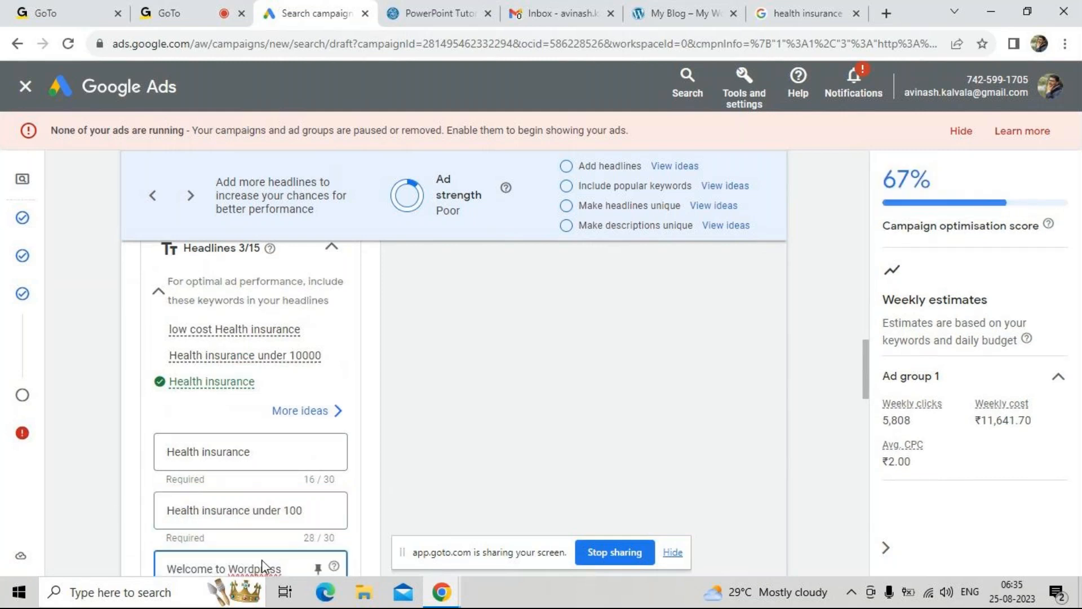
triple_click(262, 559)
type("lo")
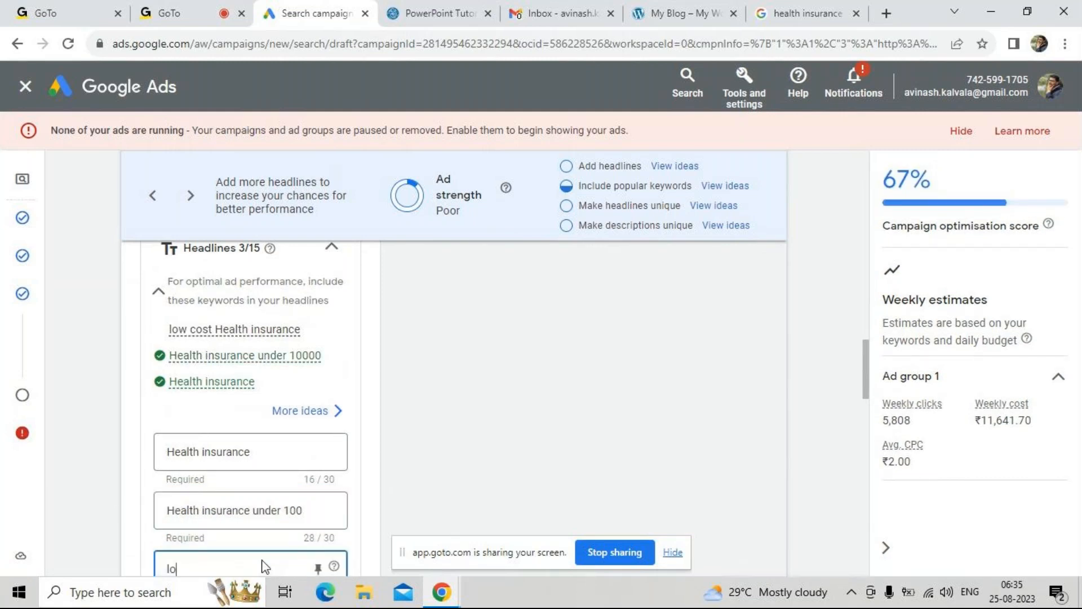
type("w co")
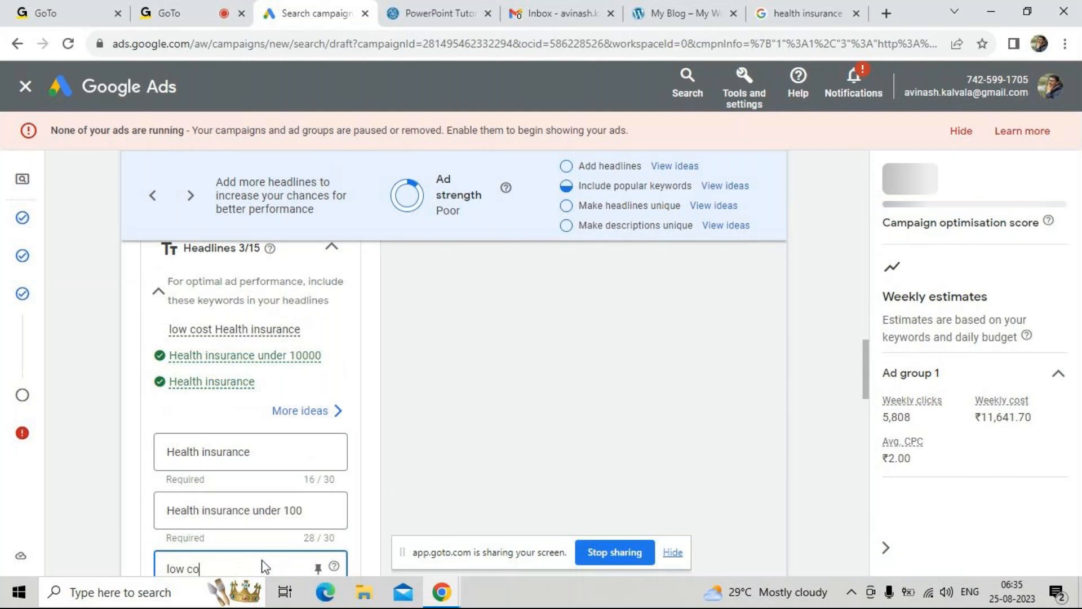
type("st Health insurance")
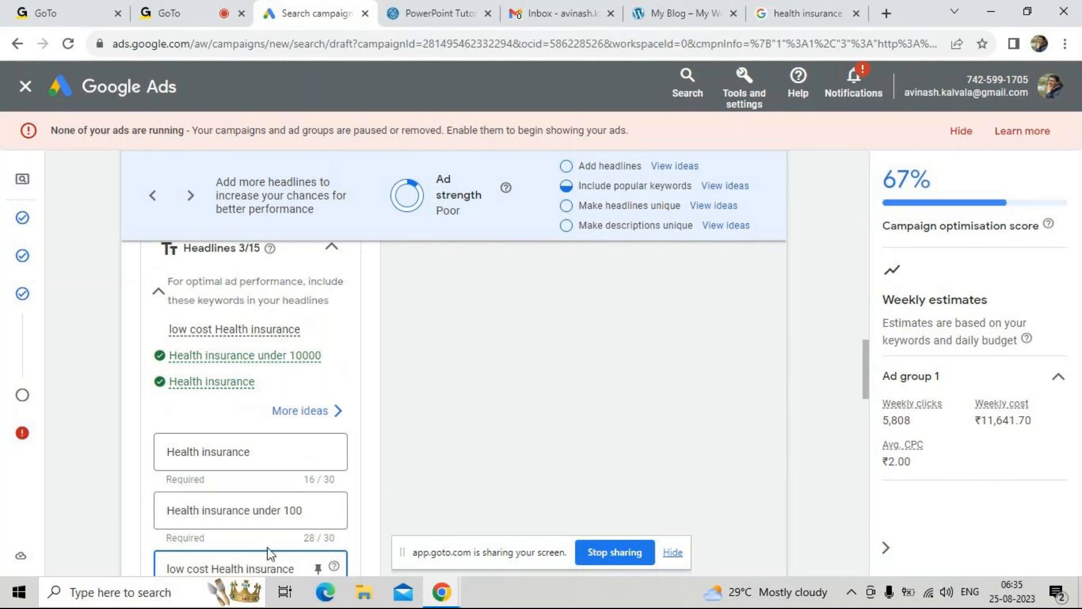
left_click(367, 530)
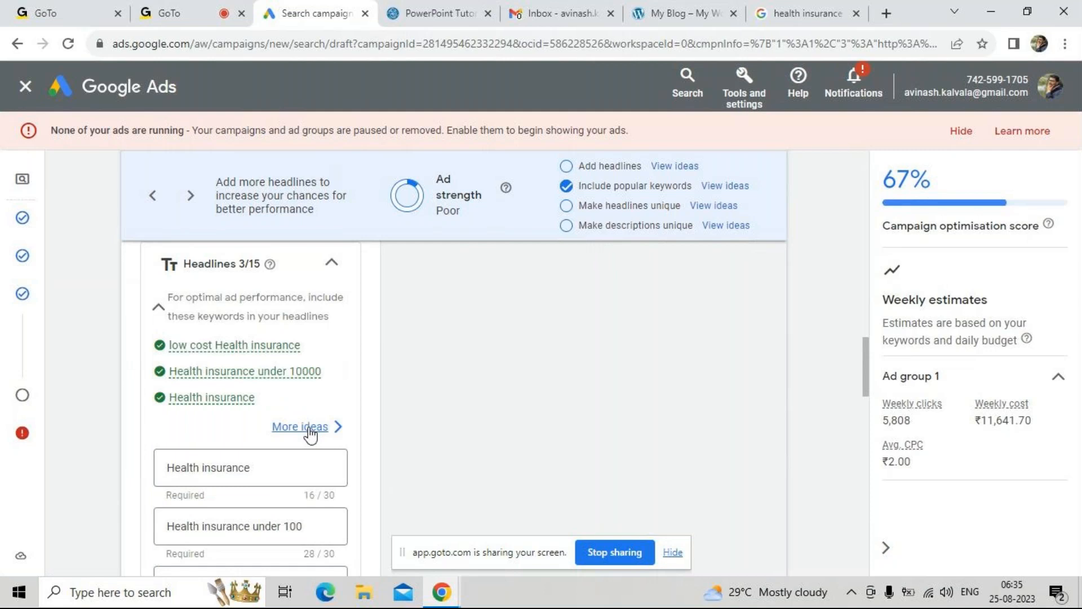
Open more headline ideas and check the details of the suggested keyword "Health insurance"
scroll(232, 437, "down", 1)
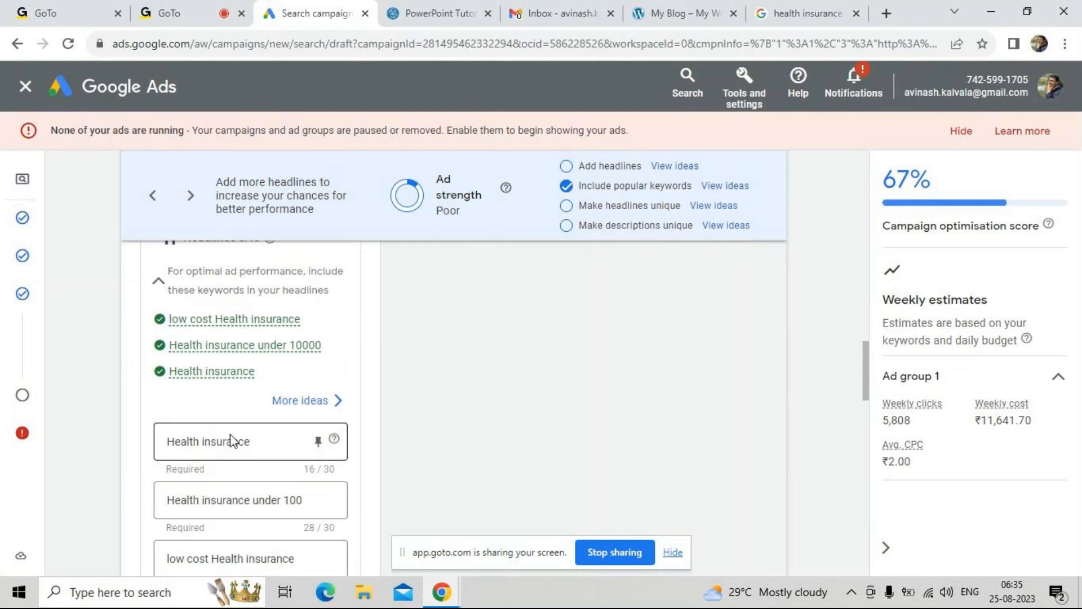
left_click(312, 400)
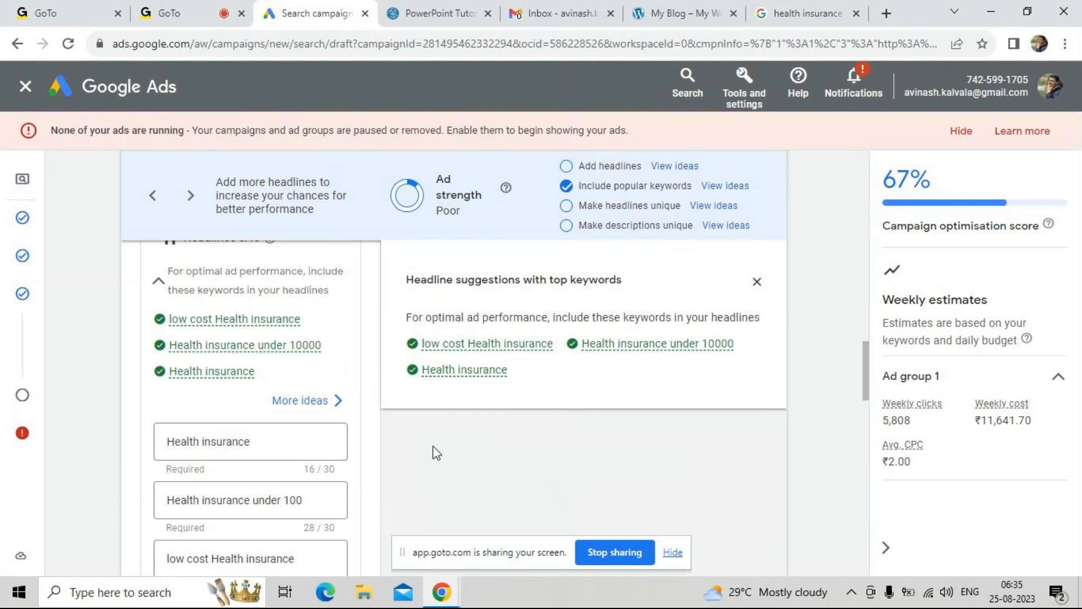
scroll(361, 489, "down", 2)
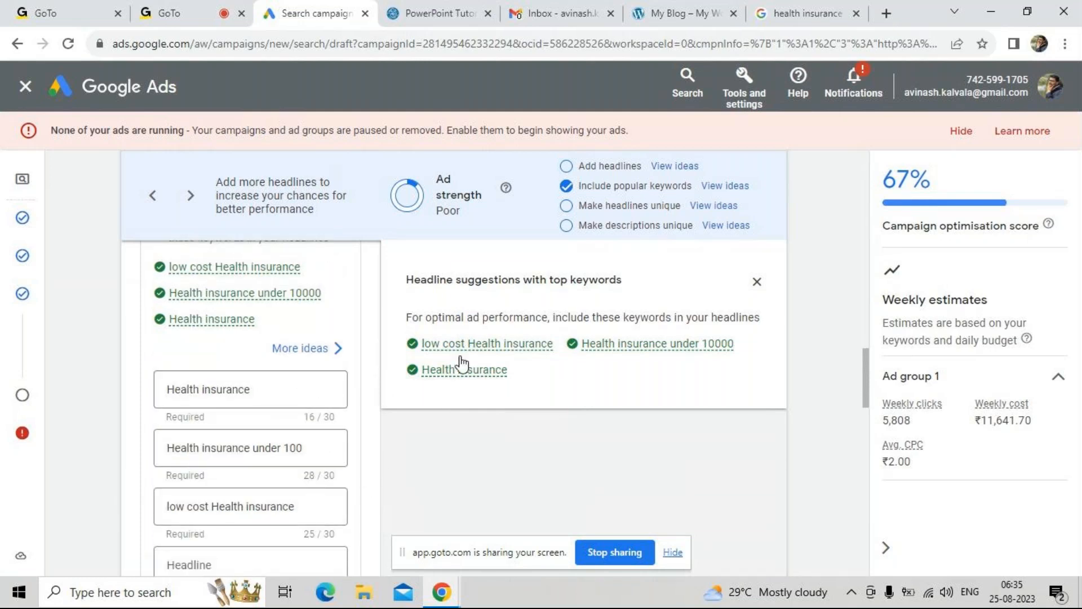
mouse_move(418, 377)
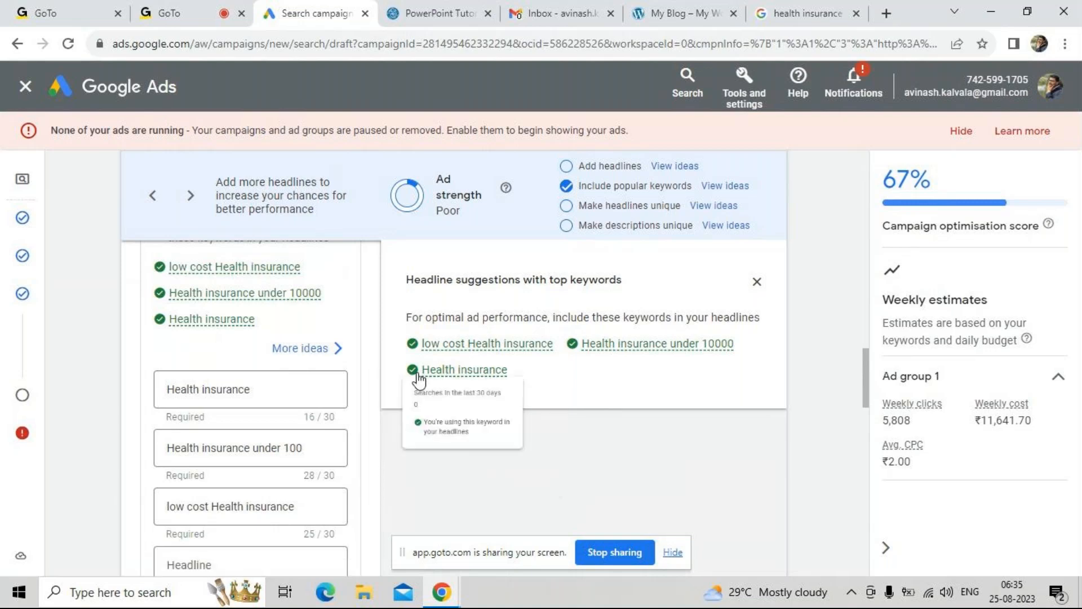
Add "Health insurance with 90% clam ratio" as a fourth keyword in the ad group
scroll(374, 452, "up", 4)
scroll(377, 453, "up", 10)
scroll(376, 453, "up", 3)
left_click(322, 302)
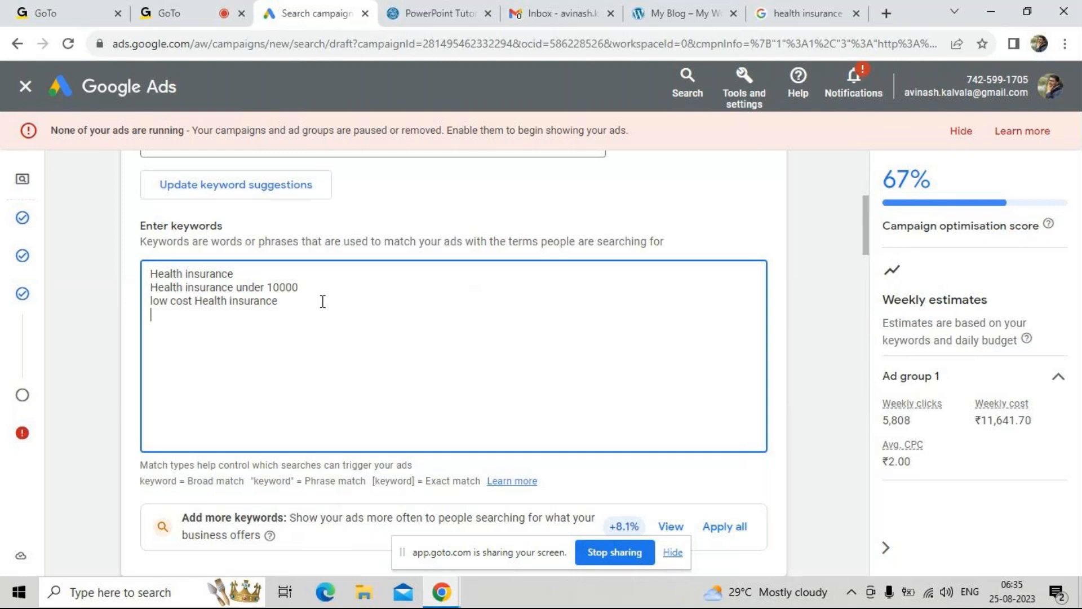
type("Health insurance with 9")
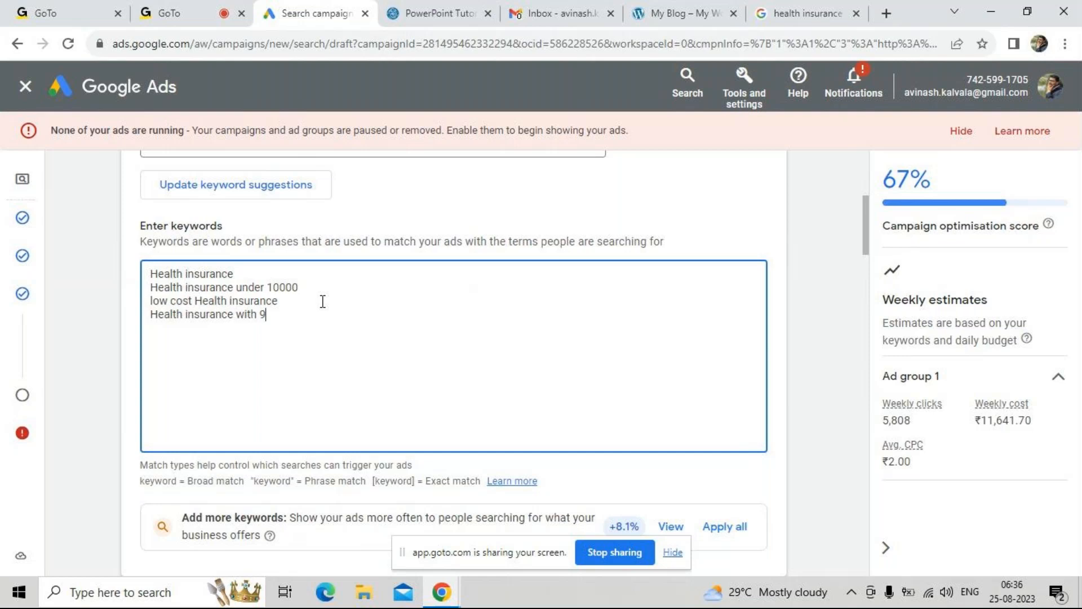
type("0% clam ratio")
left_click(572, 476)
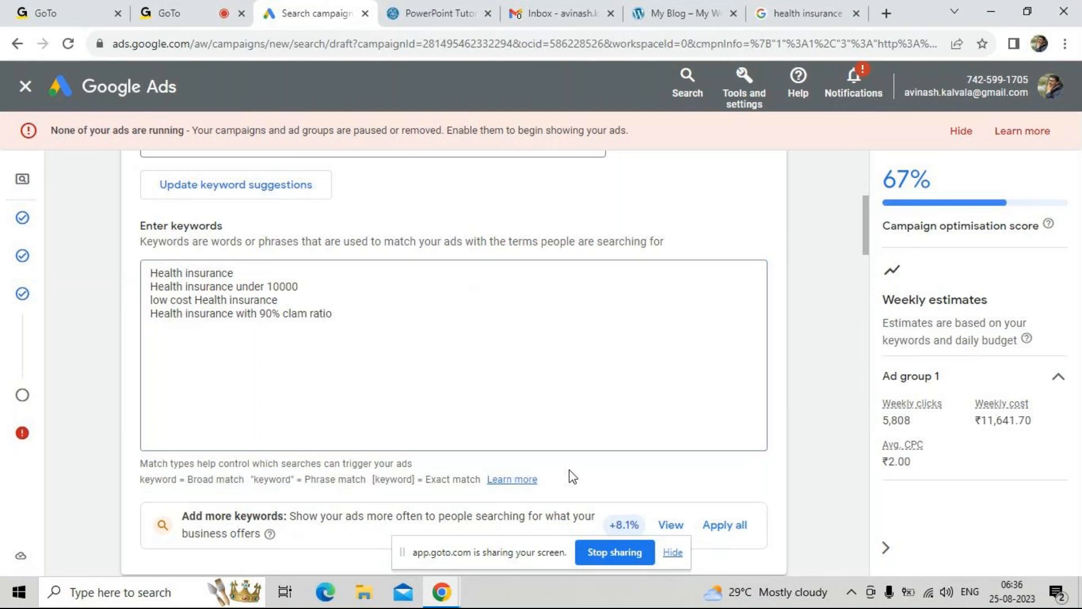
Examine the updated headline keyword suggestions and compare them with the three headlines entered in the ad
scroll(573, 476, "down", 8)
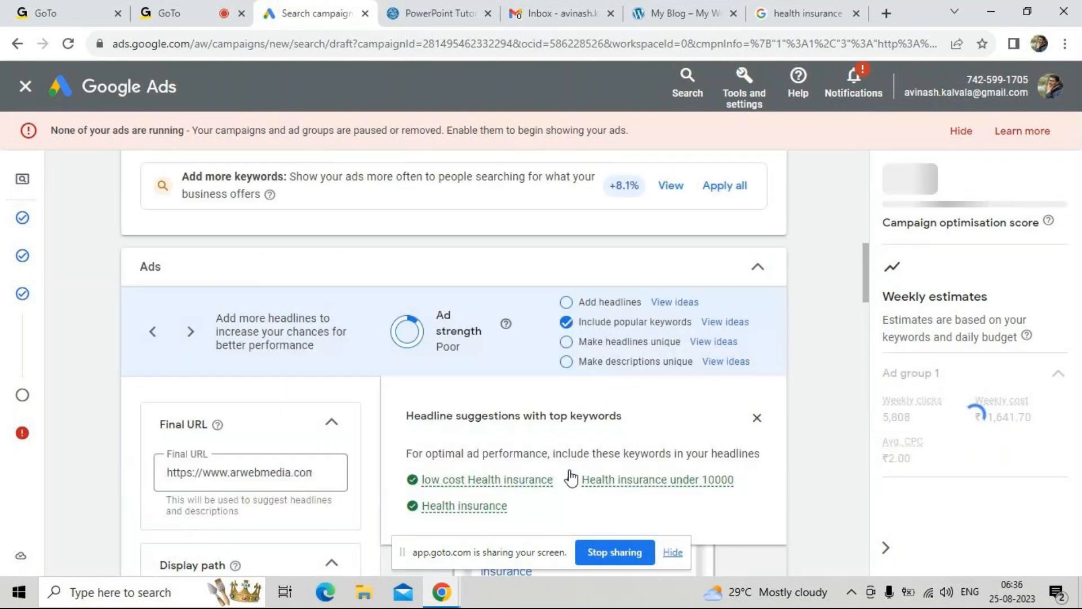
scroll(306, 469, "down", 2)
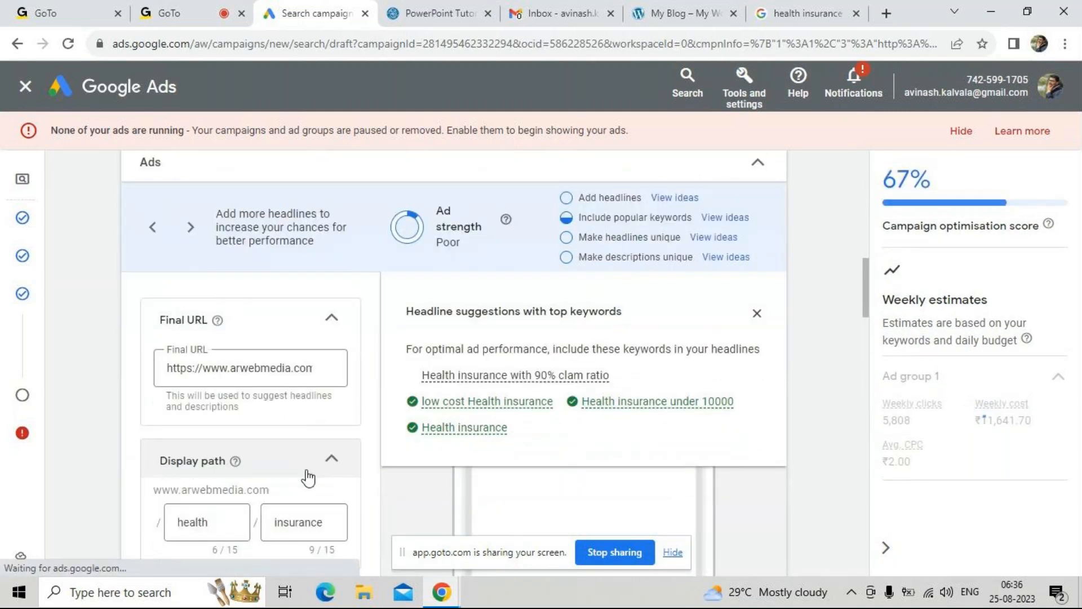
mouse_move(425, 343)
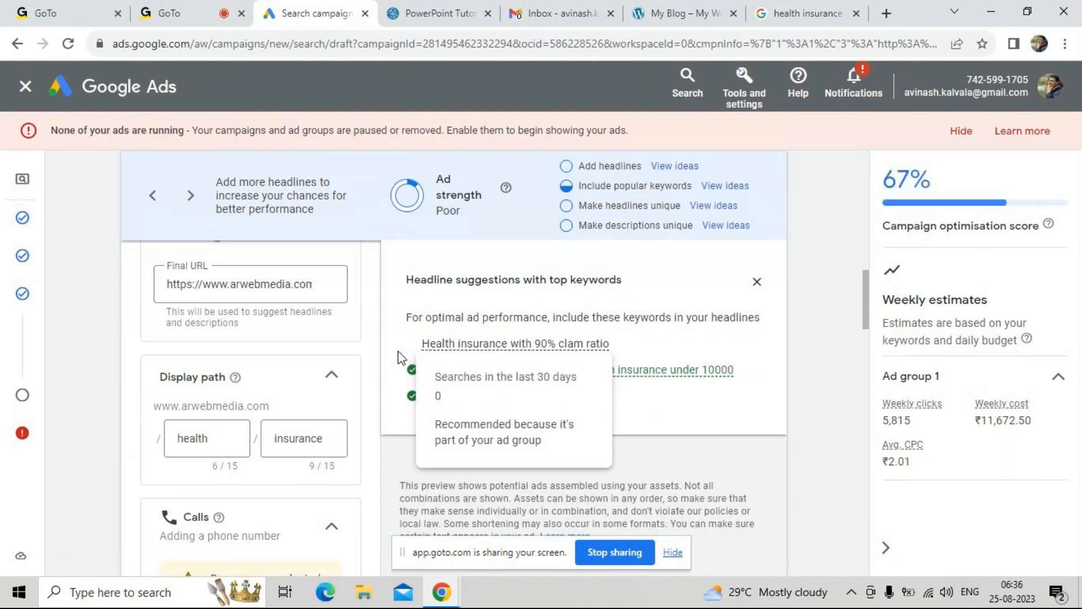
scroll(367, 444, "down", 1)
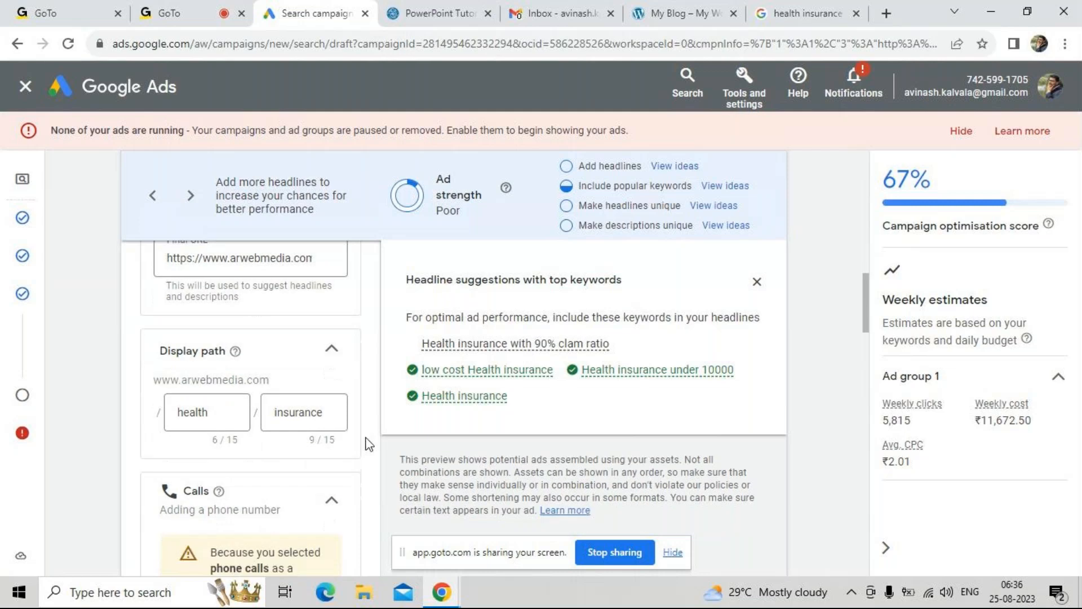
scroll(367, 444, "down", 4)
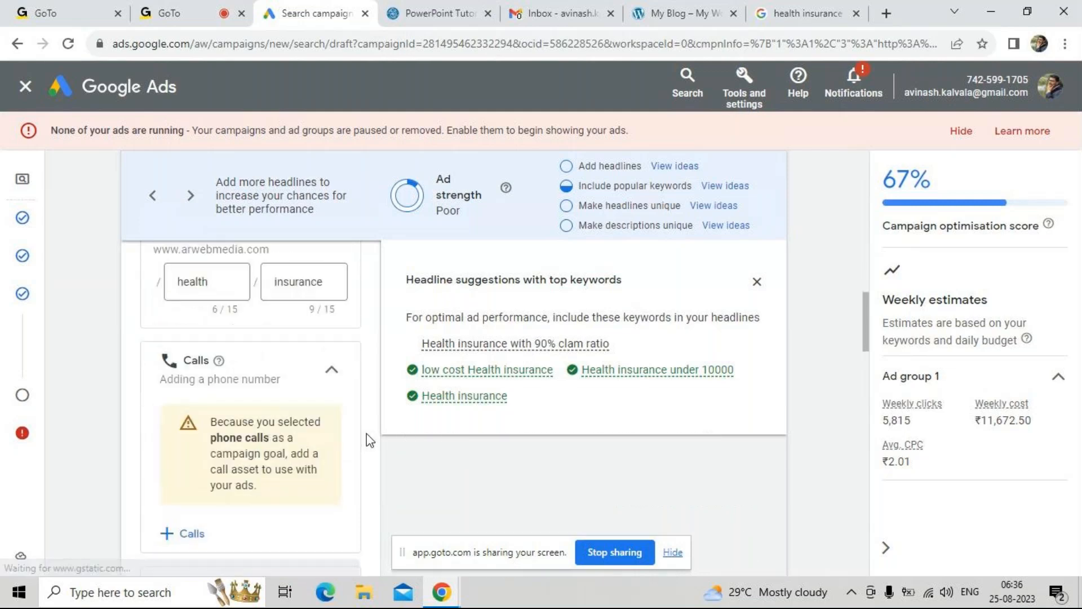
scroll(366, 434, "down", 2)
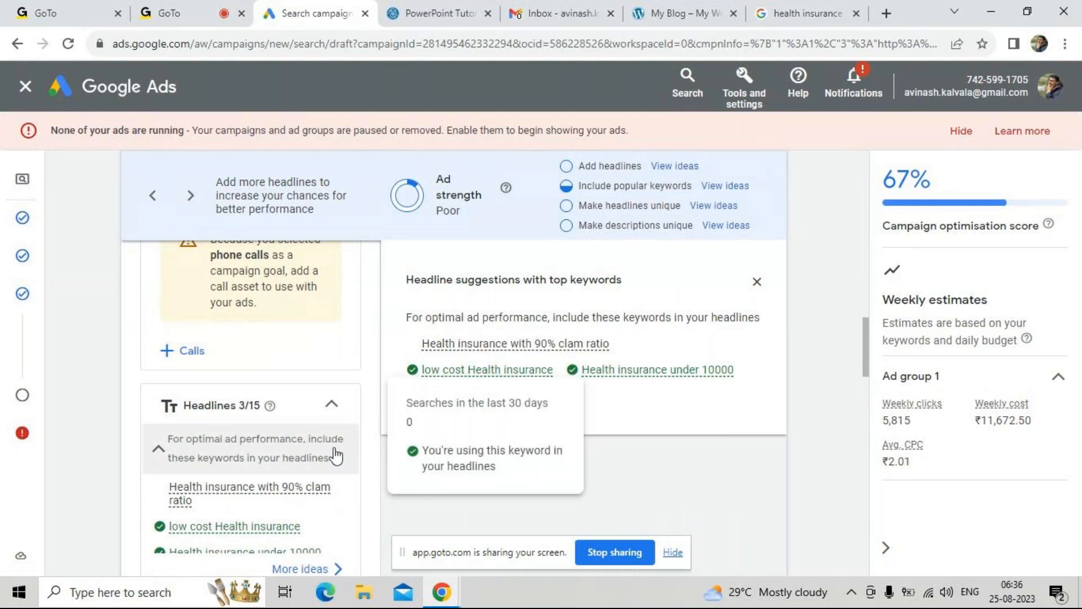
scroll(247, 495, "down", 3)
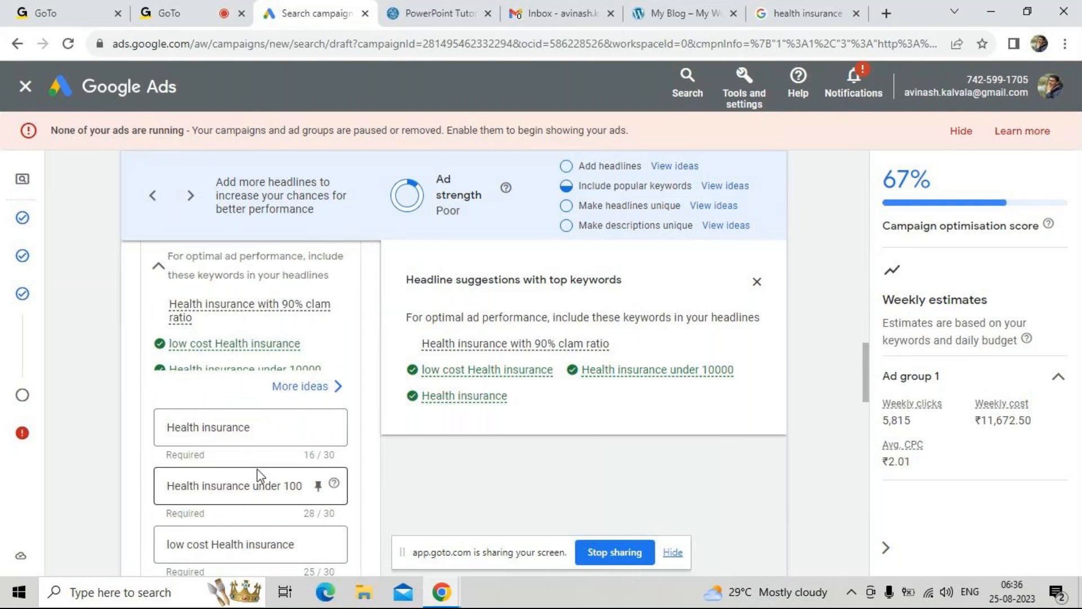
scroll(257, 454, "down", 2)
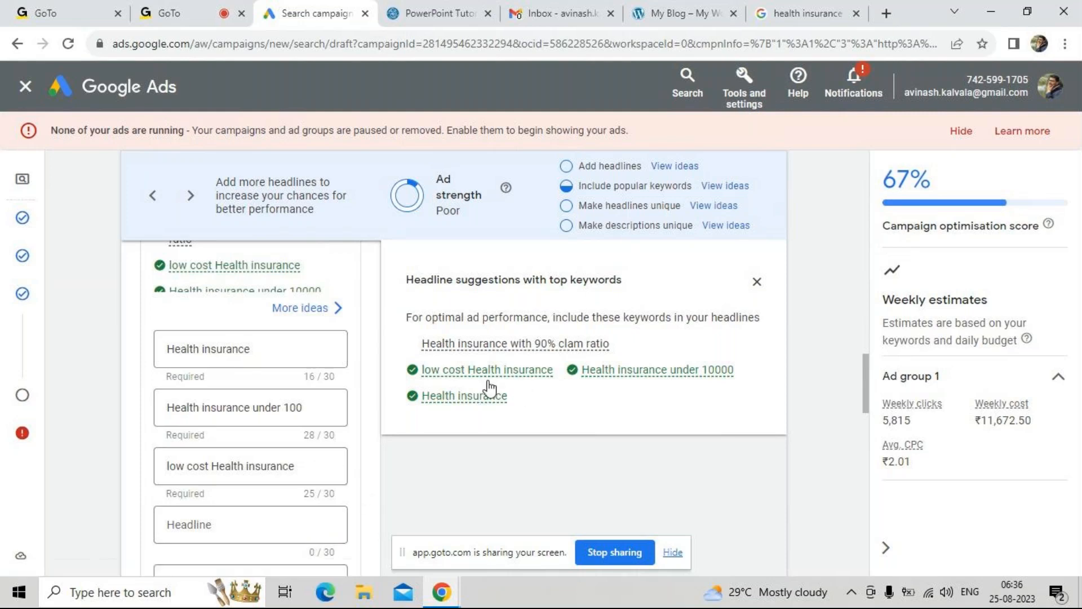
mouse_move(455, 383)
left_click(255, 462)
key("ctrl+a")
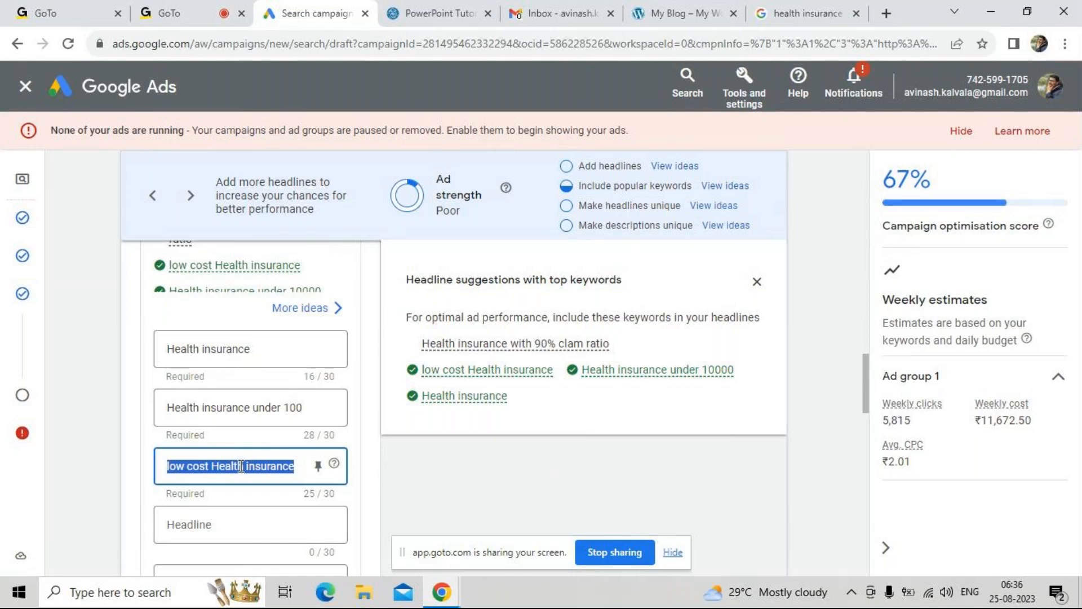
double_click(263, 407)
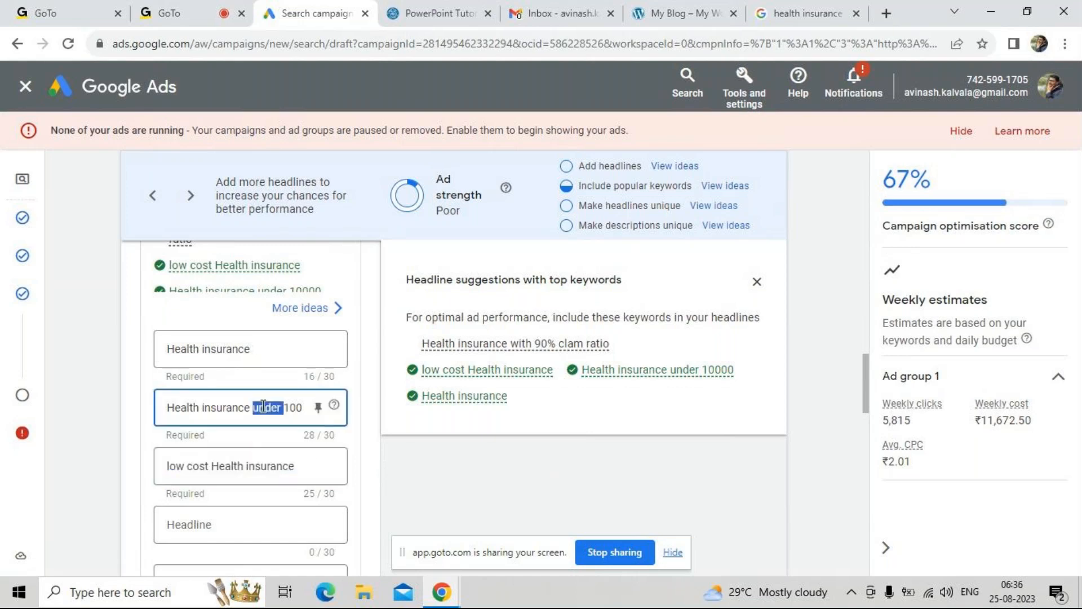
left_click(496, 460)
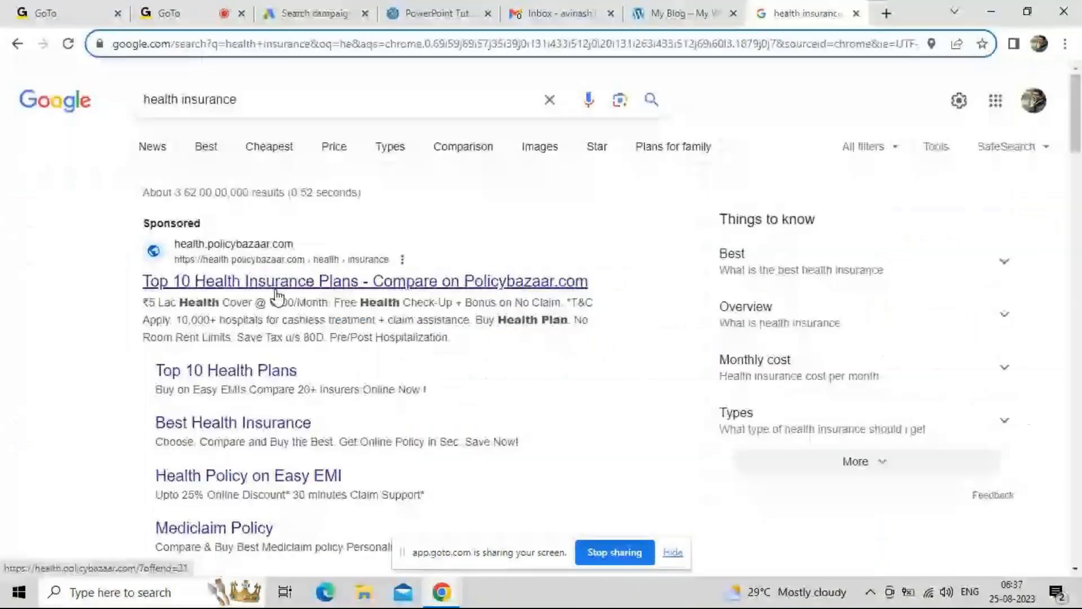
Return to the Google Ads campaign draft and look over the empty headline and description fields
left_click(312, 13)
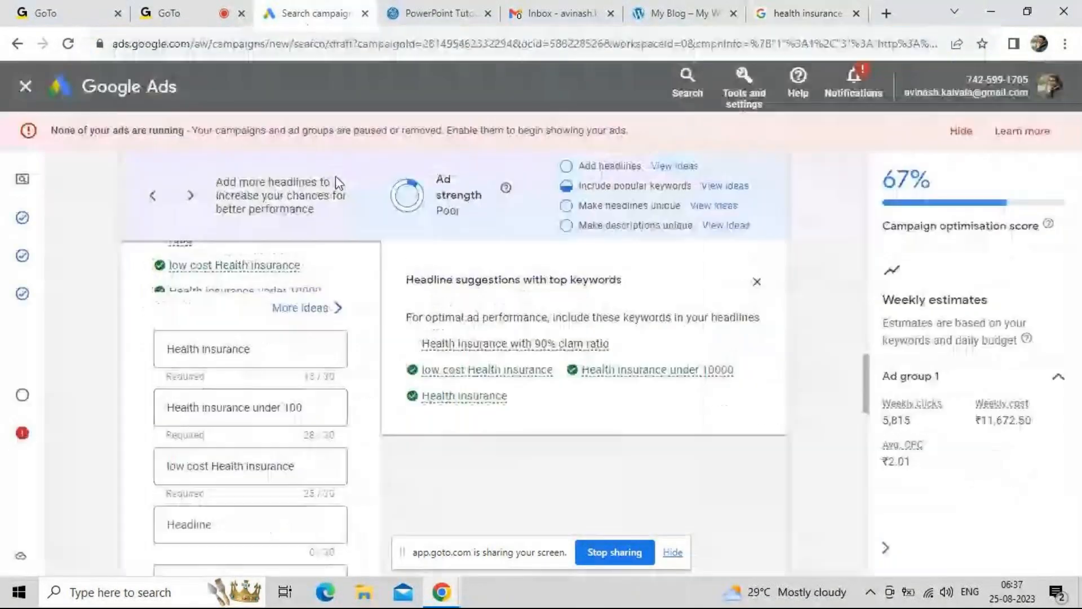
scroll(299, 343, "down", 1)
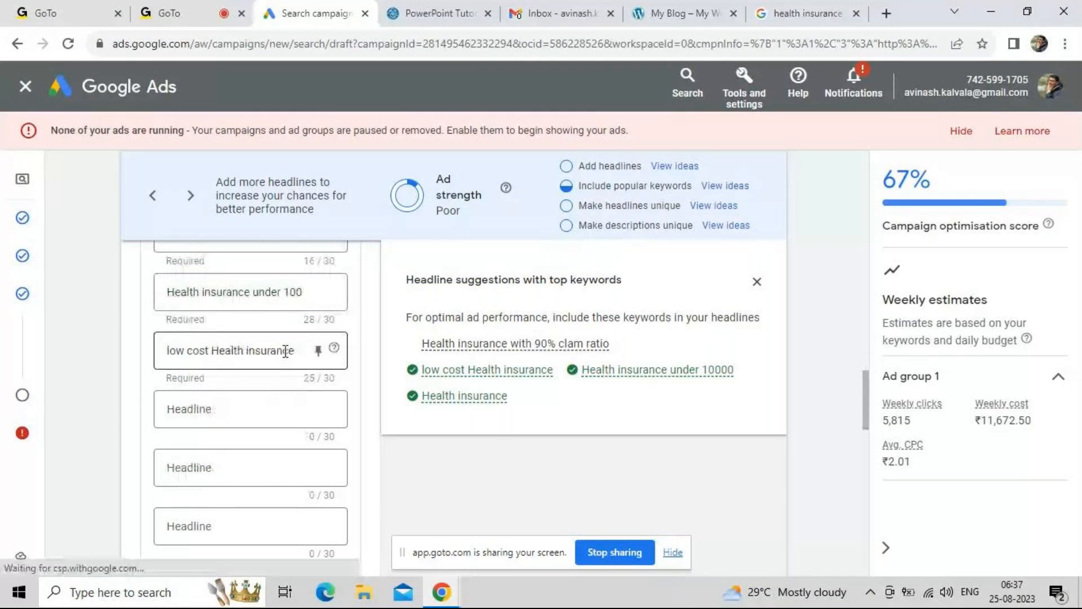
scroll(293, 352, "down", 5)
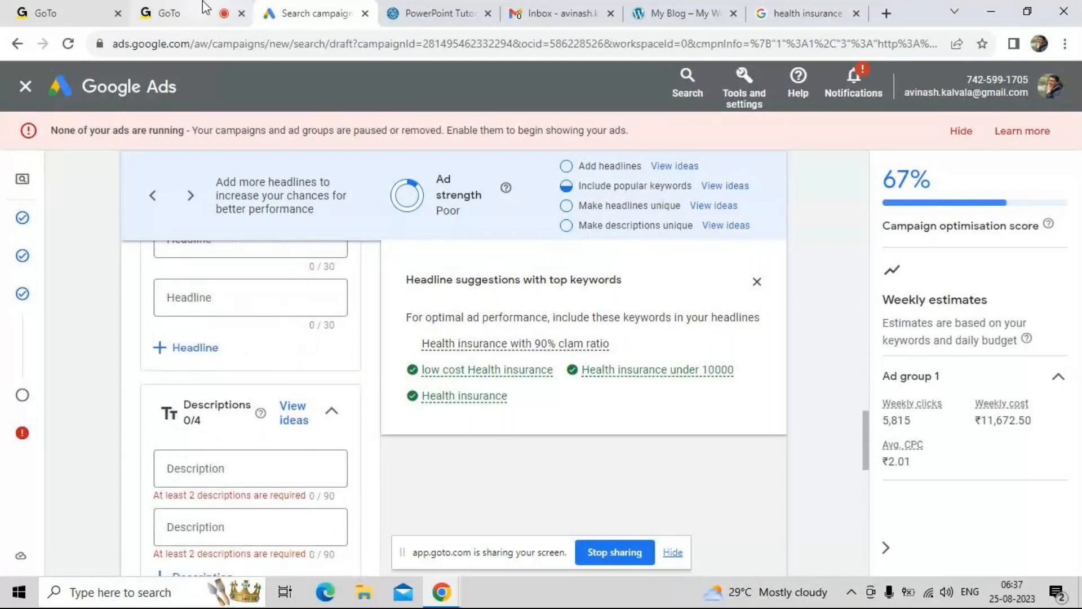
Switch to the GoTo meeting and toggle the microphone
left_click(202, 1)
left_click(442, 525)
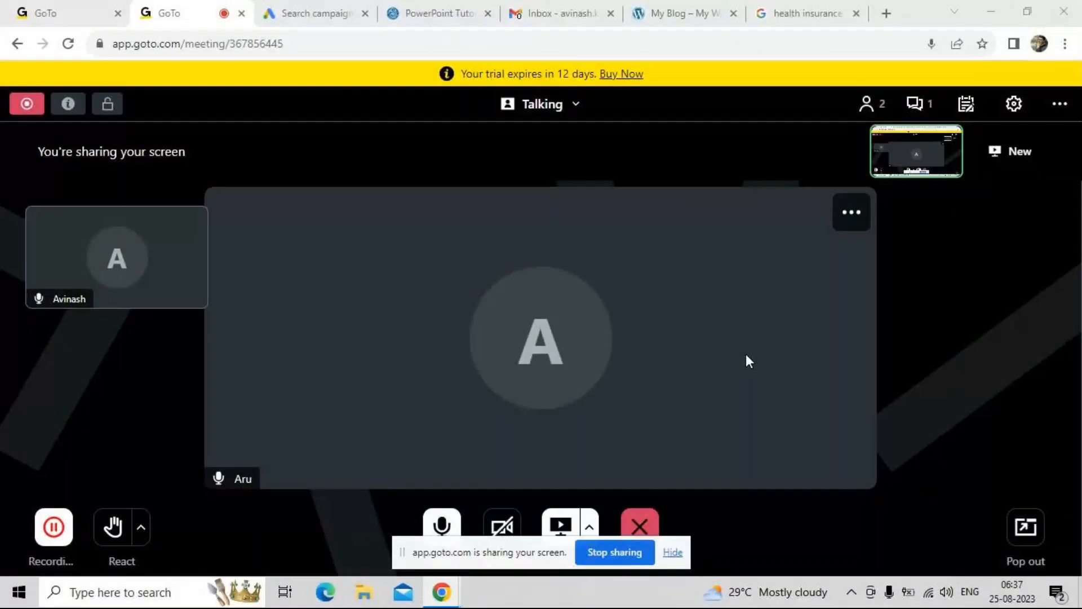
Compare the sponsored Google results for health insurance with the headlines entered in the ad draft
left_click(806, 11)
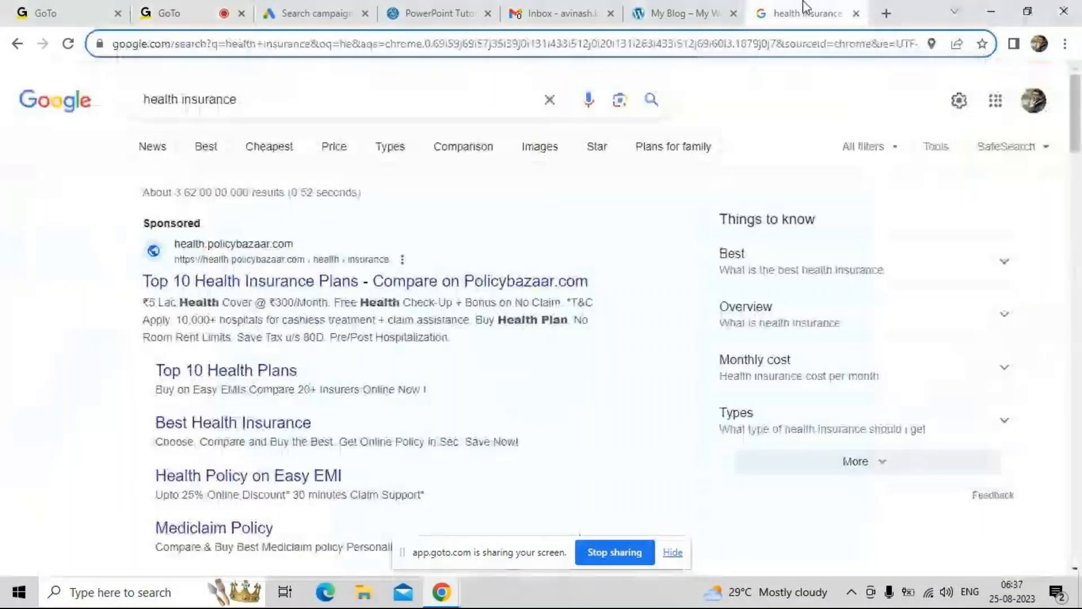
left_click(675, 448)
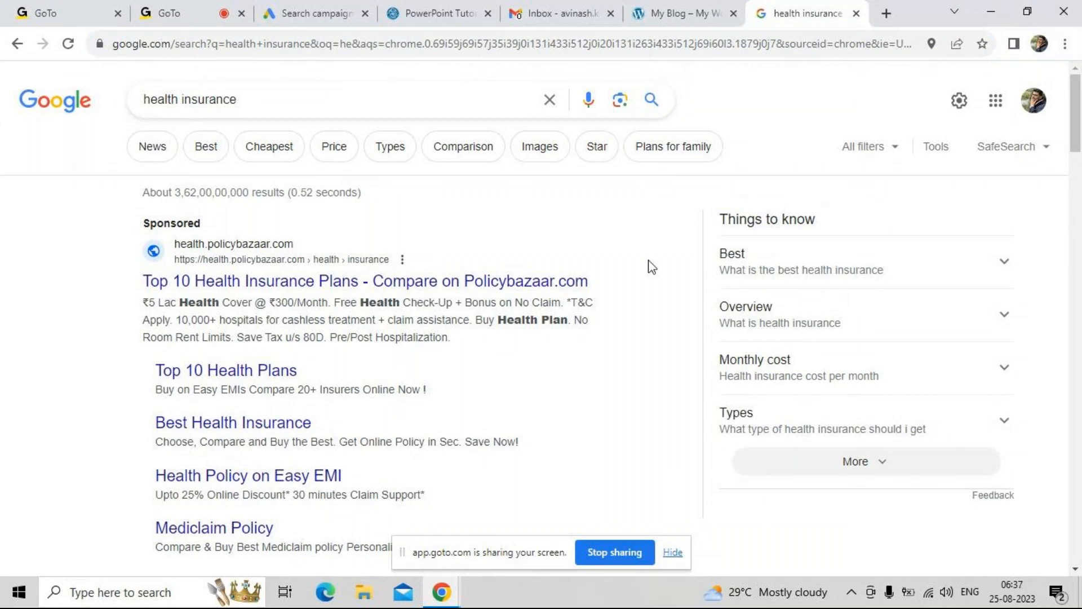
left_click(206, 10)
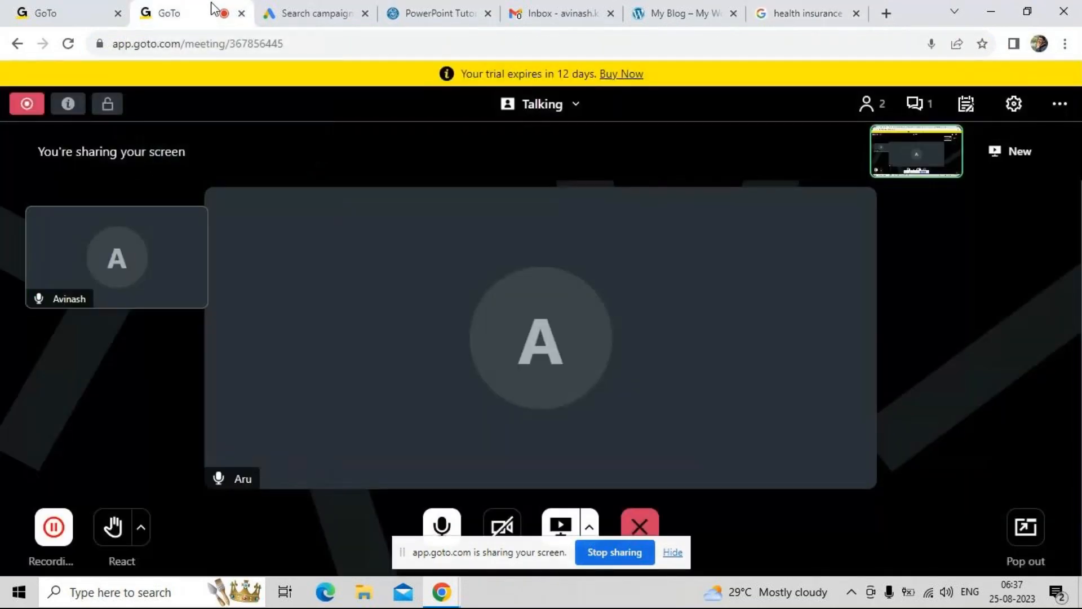
left_click(352, 11)
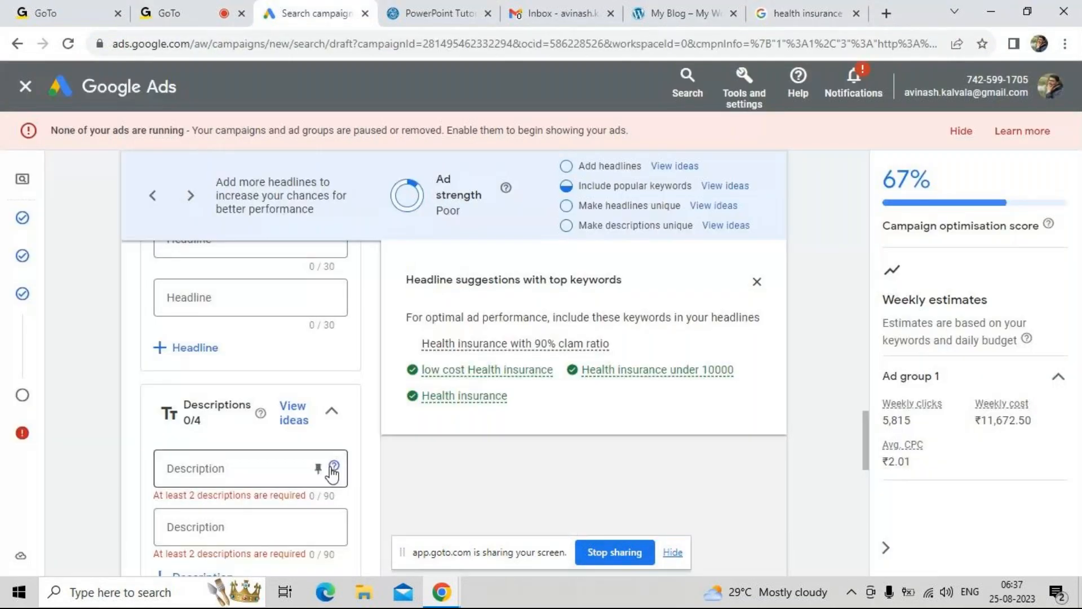
scroll(285, 338, "up", 5)
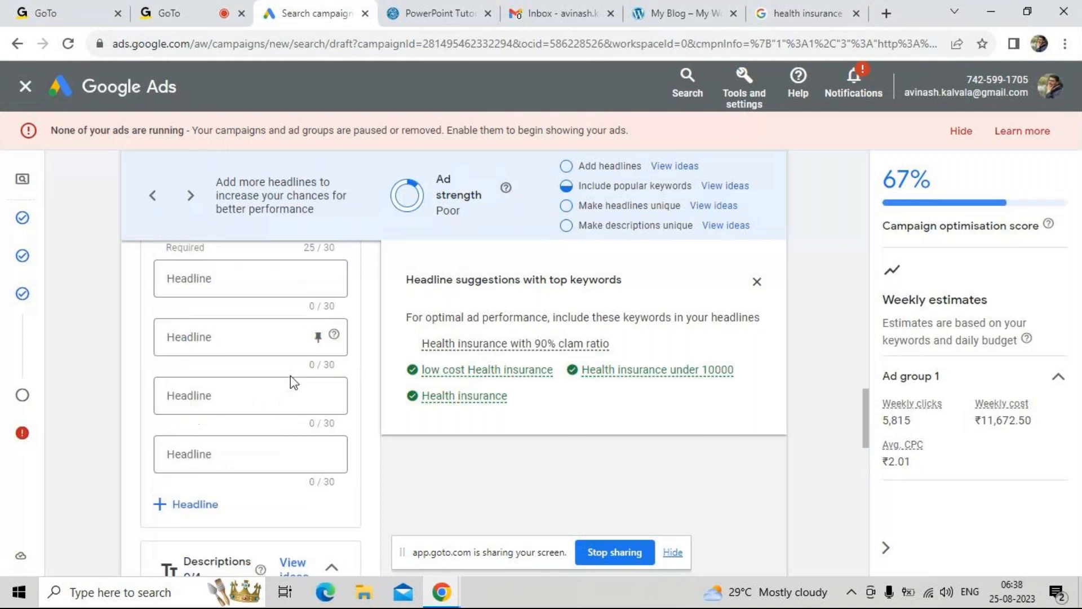
scroll(285, 332, "up", 1)
scroll(285, 326, "up", 1)
left_click(285, 317)
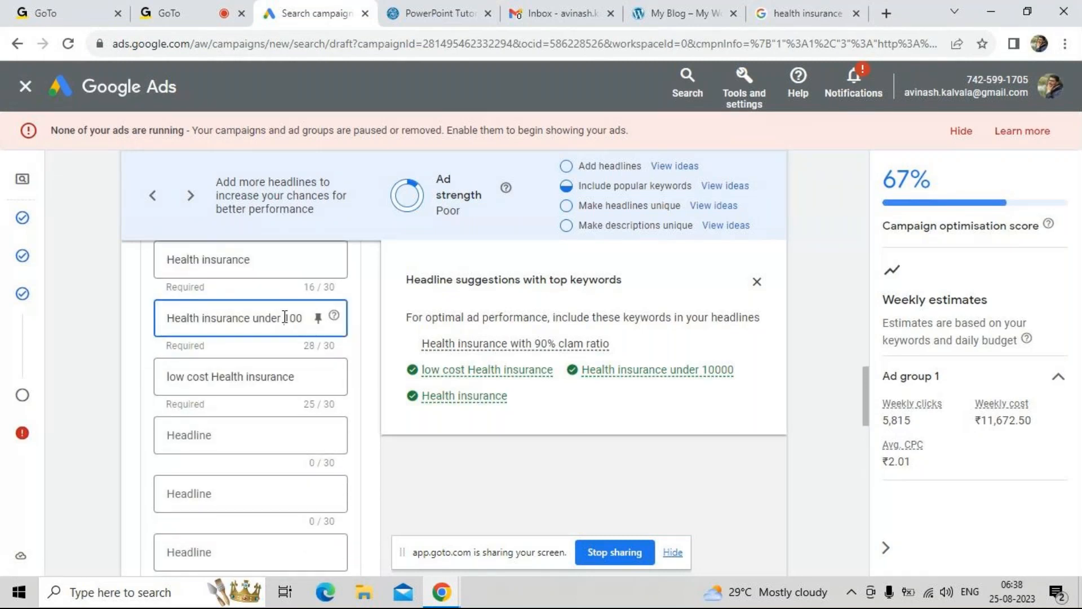
left_click(776, 7)
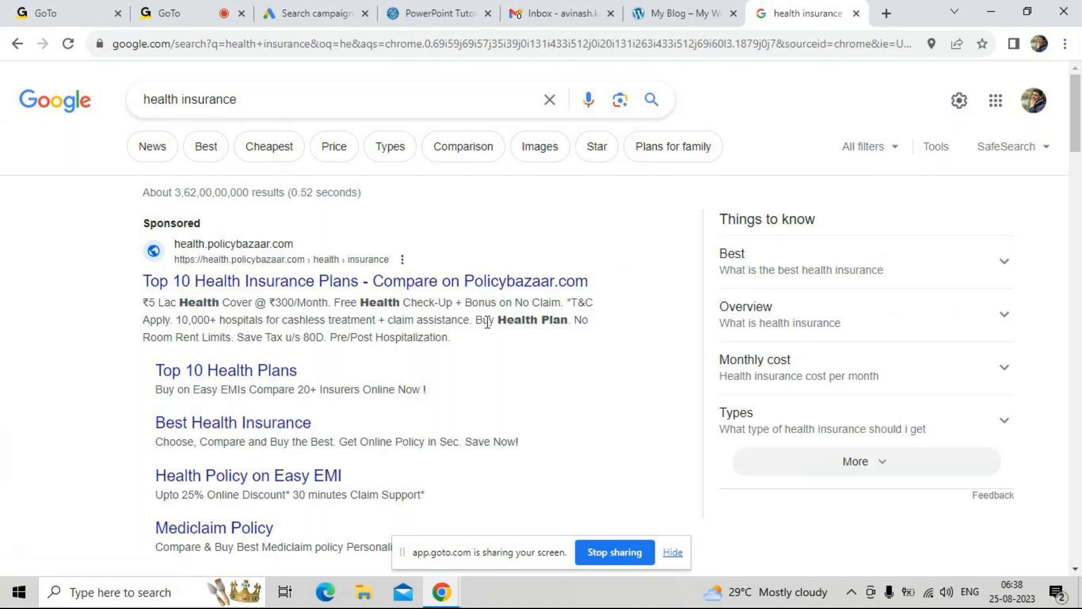
left_click(215, 7)
left_click(264, 10)
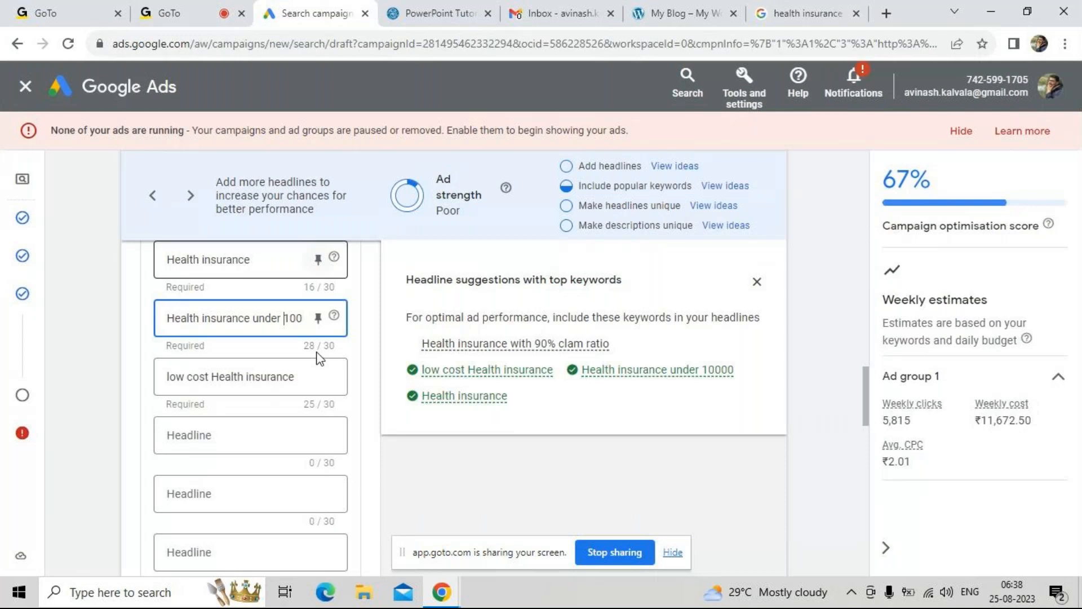
Add two more description fields to the ad's Descriptions section, making four in total
scroll(319, 356, "down", 5)
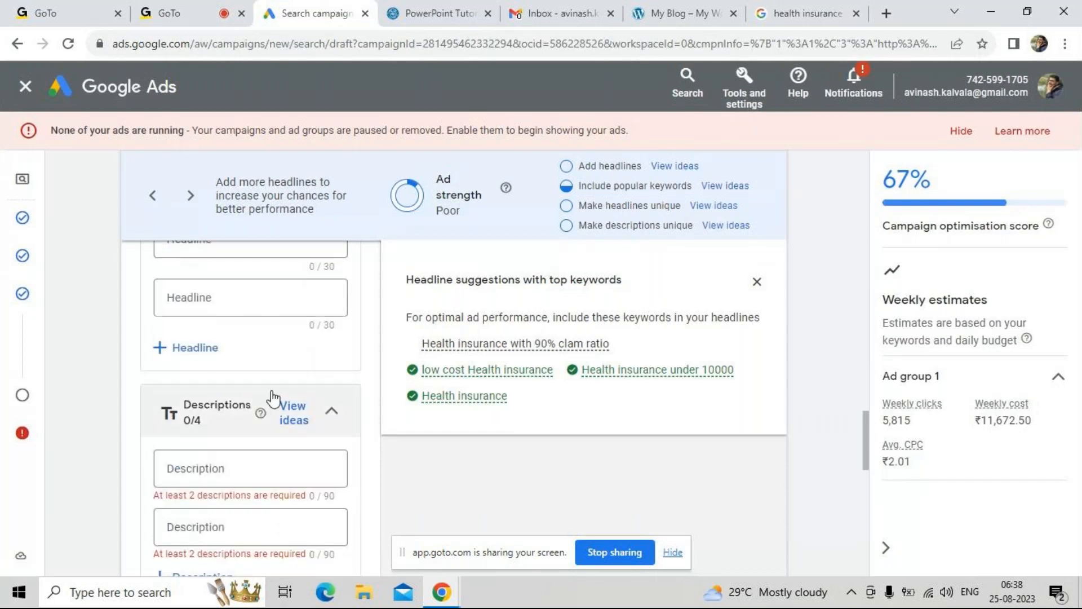
scroll(270, 403, "down", 2)
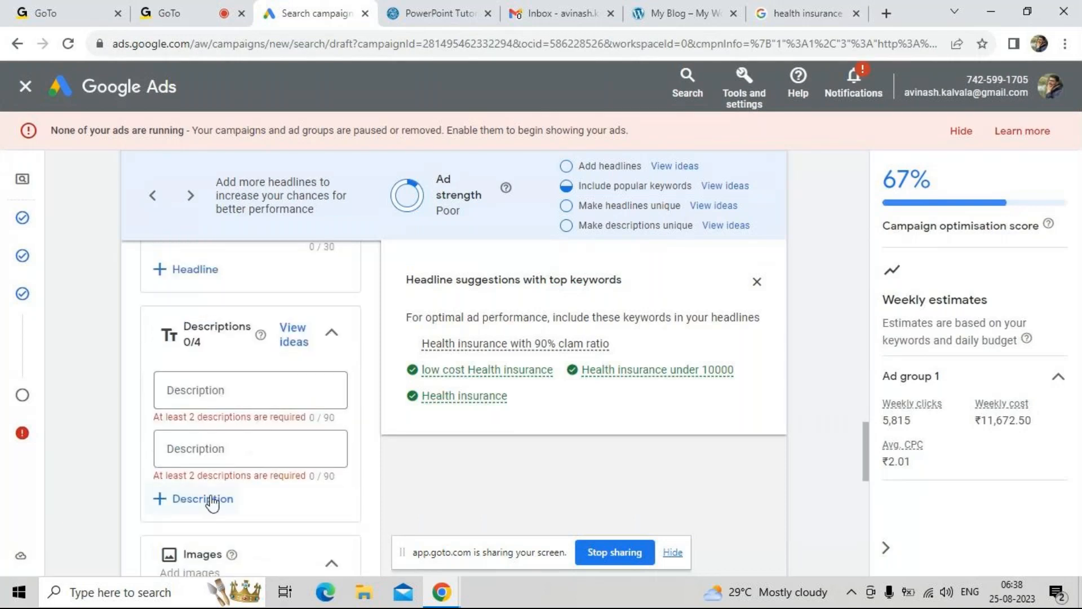
left_click(212, 500)
scroll(212, 485, "down", 2)
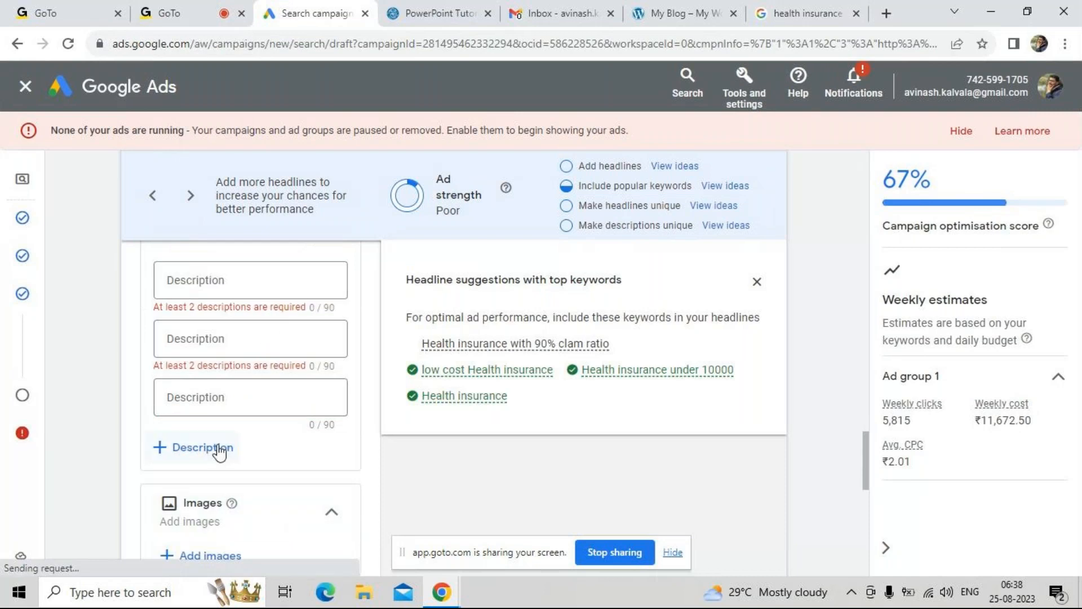
left_click(213, 447)
scroll(219, 458, "down", 1)
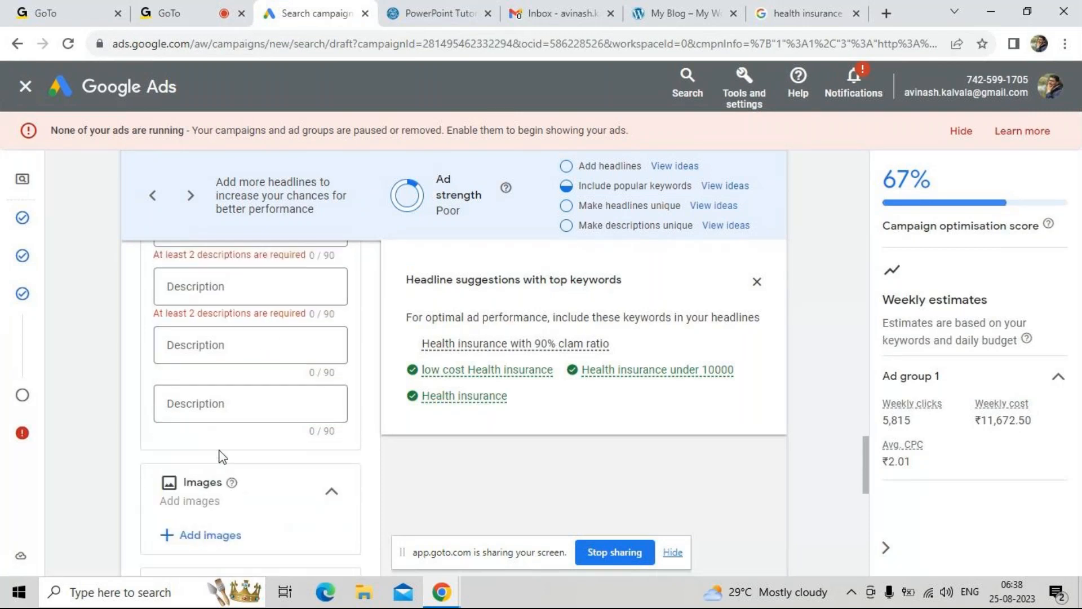
scroll(227, 440, "up", 2)
Enter "Health insurance under 10000" as the ad's first description
left_click(228, 317)
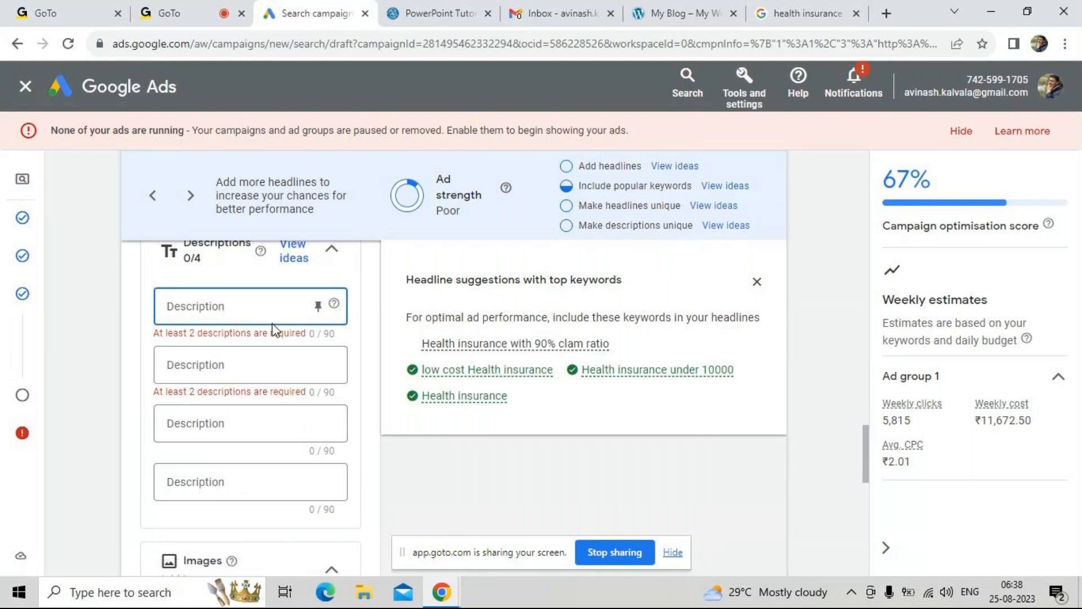
type("Health")
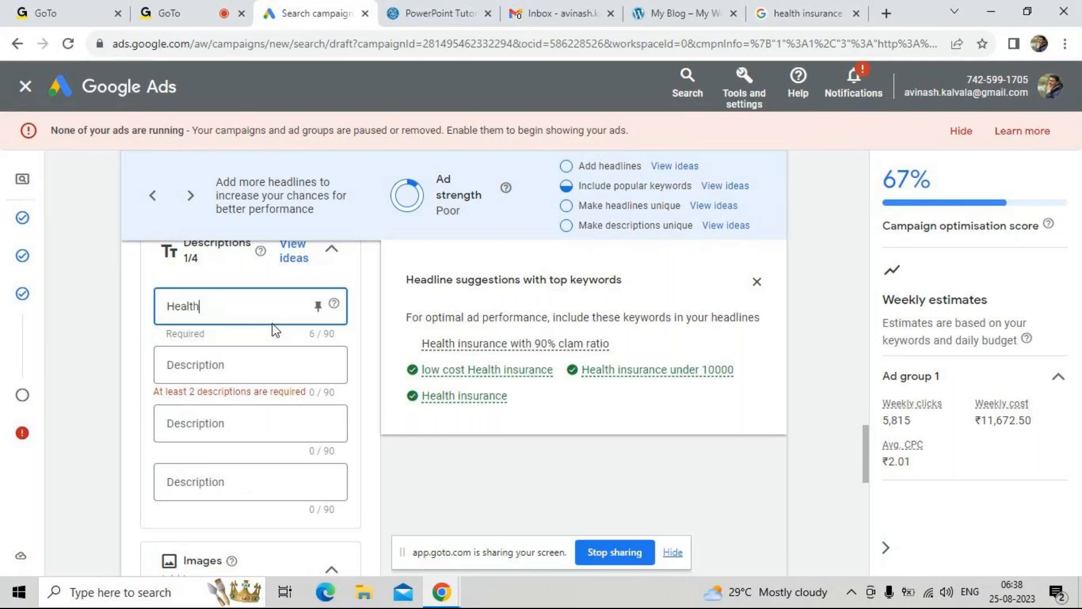
type(" insurance under")
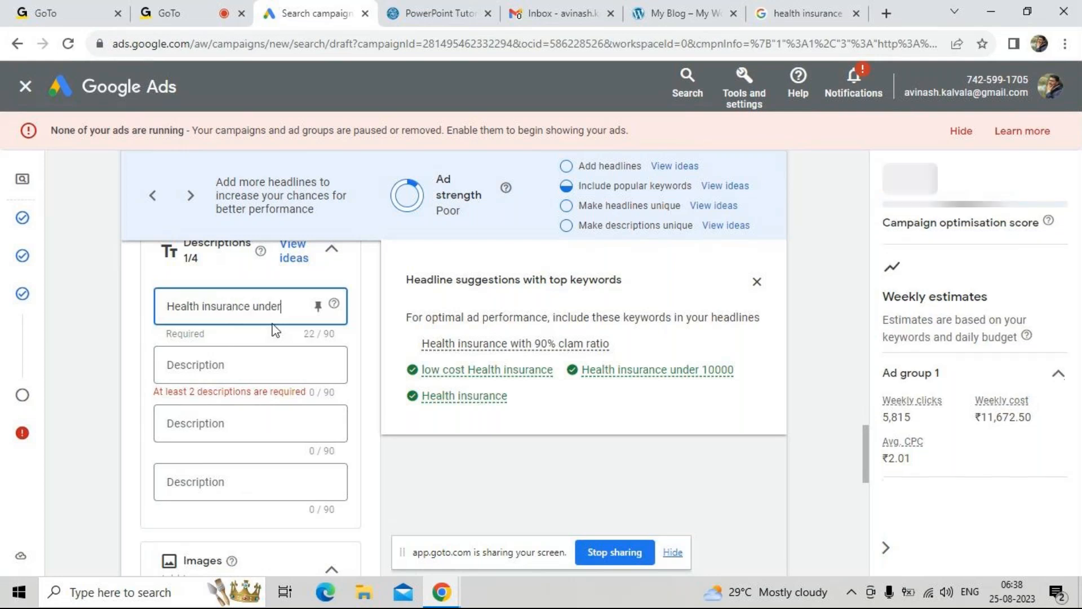
type(" 10000")
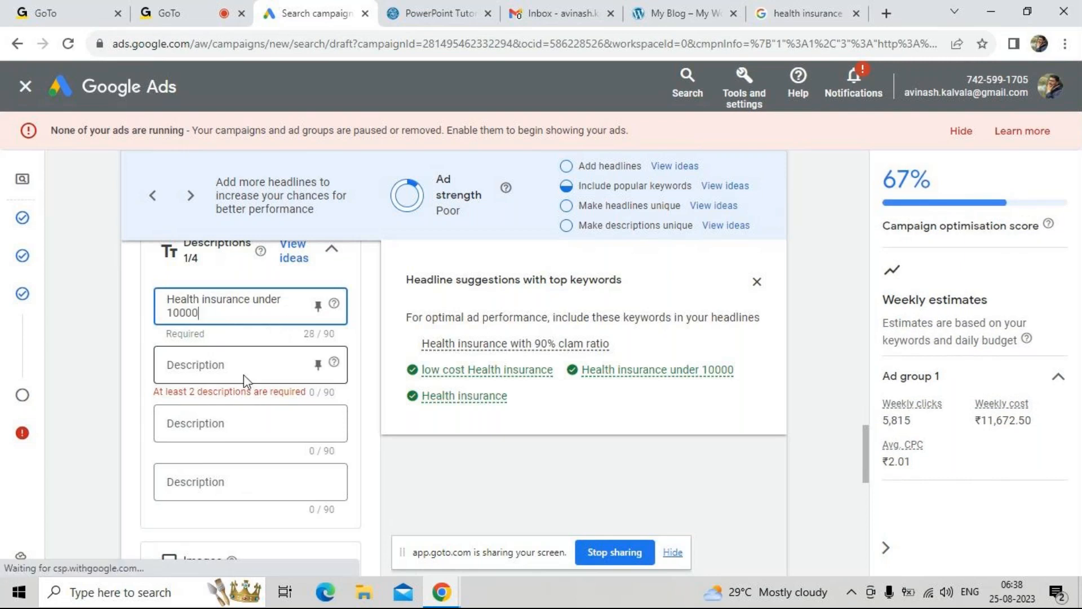
Enter "best health insurance with 90% clam ratio" as the ad's second description
left_click(241, 370)
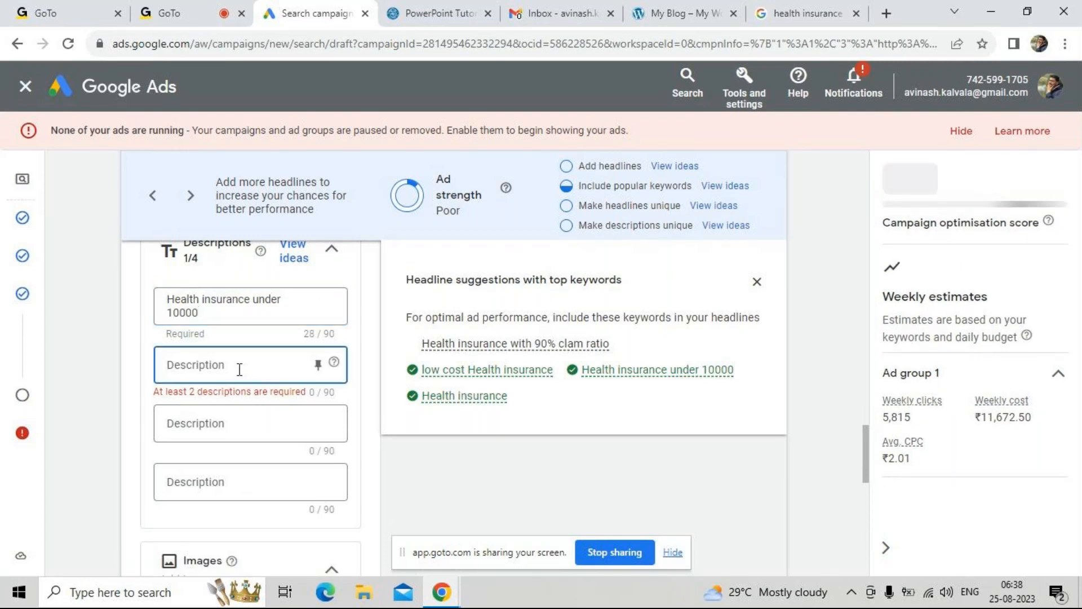
type("best he")
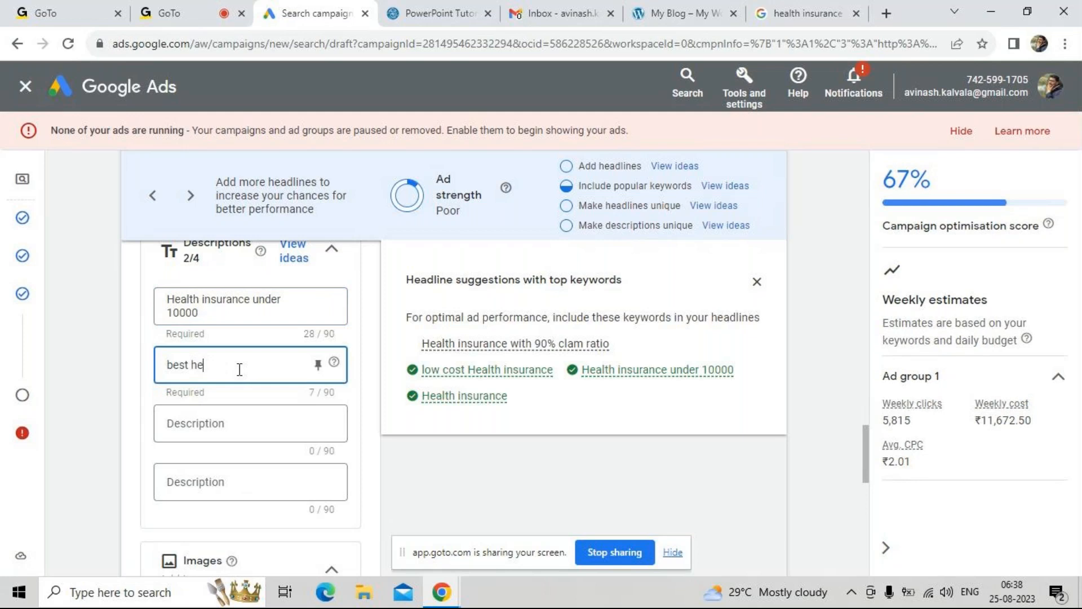
type("alth insurance with 90")
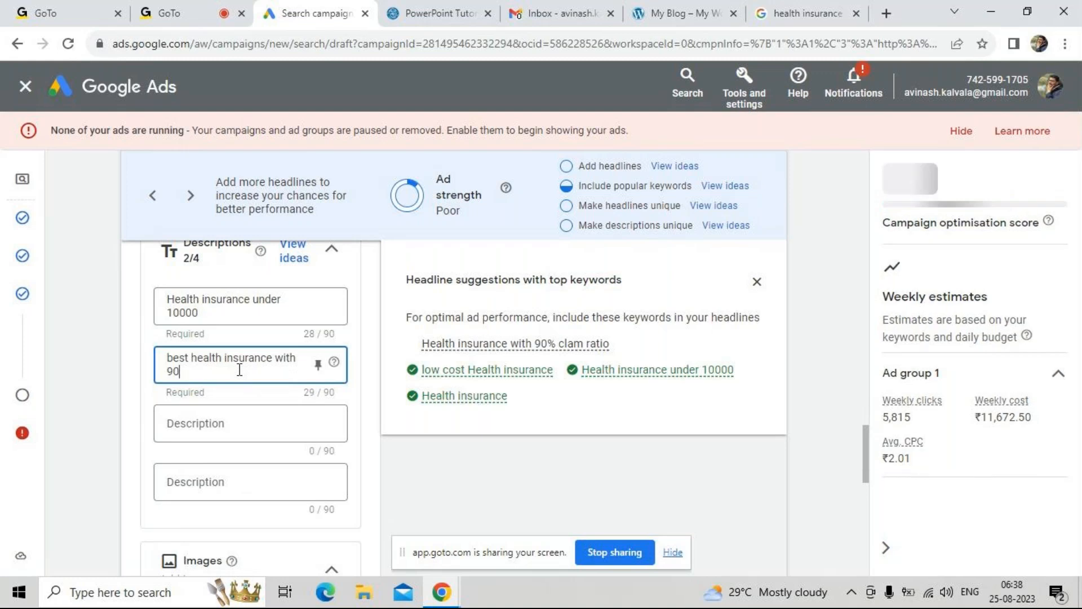
type("% clam ratio")
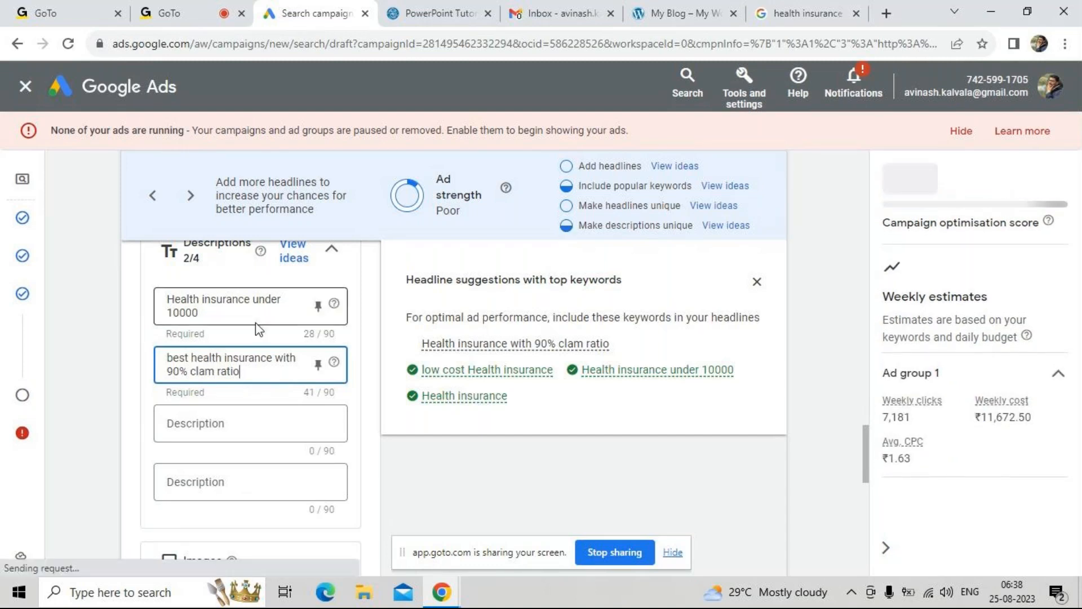
Close the headline keyword suggestions and view the ad preview in its desktop version
scroll(263, 364, "up", 3)
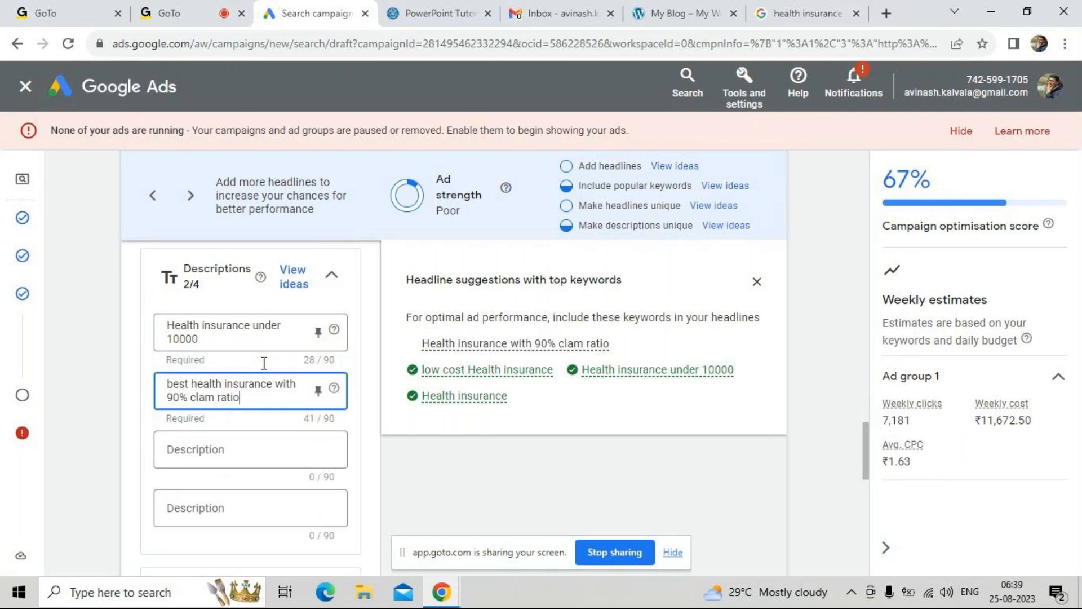
left_click(756, 282)
scroll(632, 370, "up", 8)
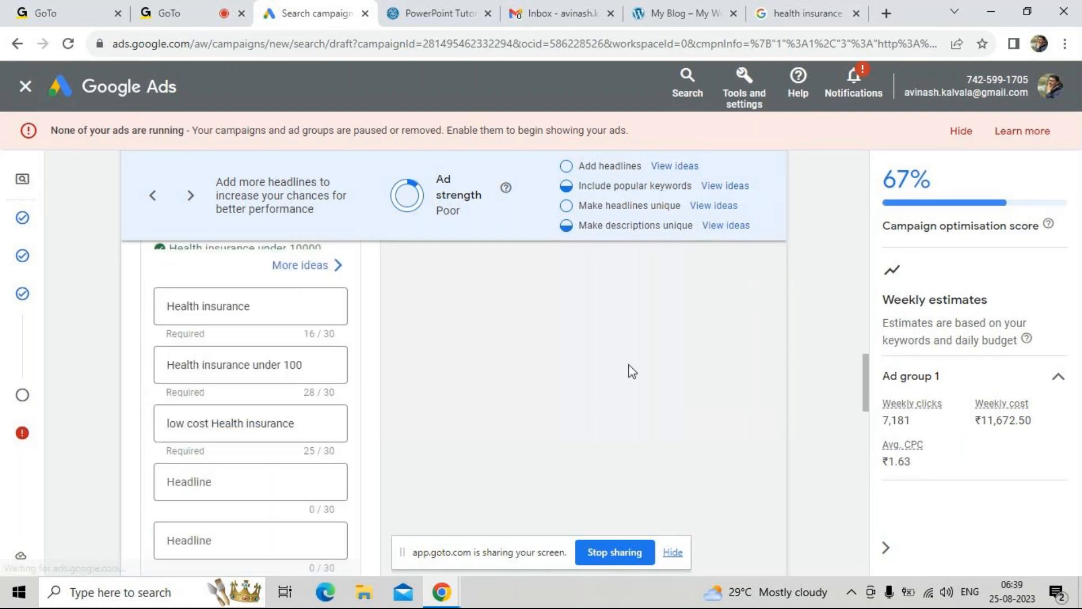
scroll(628, 364, "up", 4)
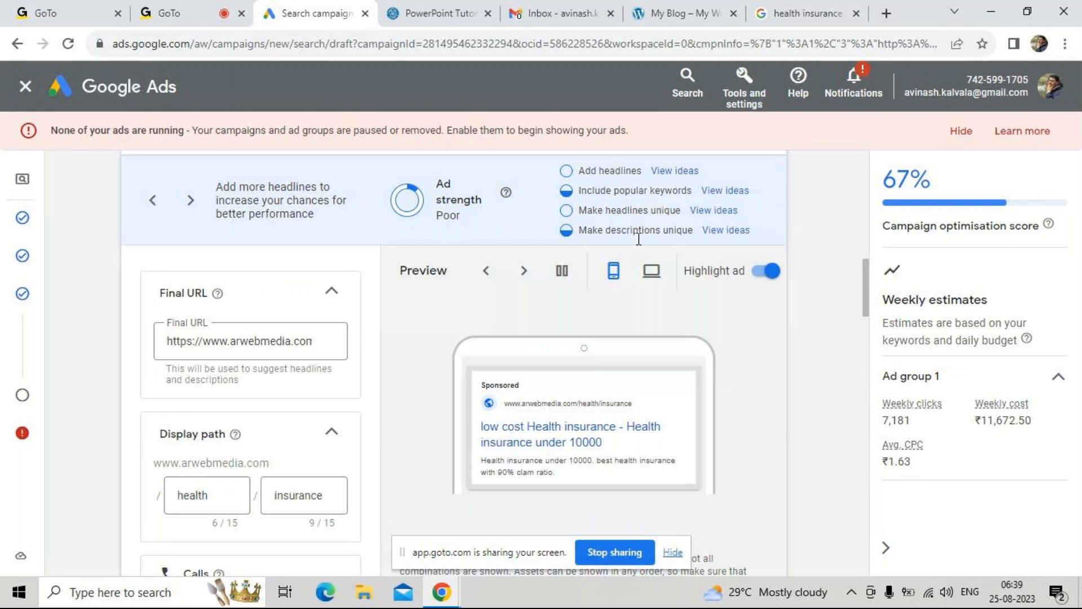
left_click(651, 272)
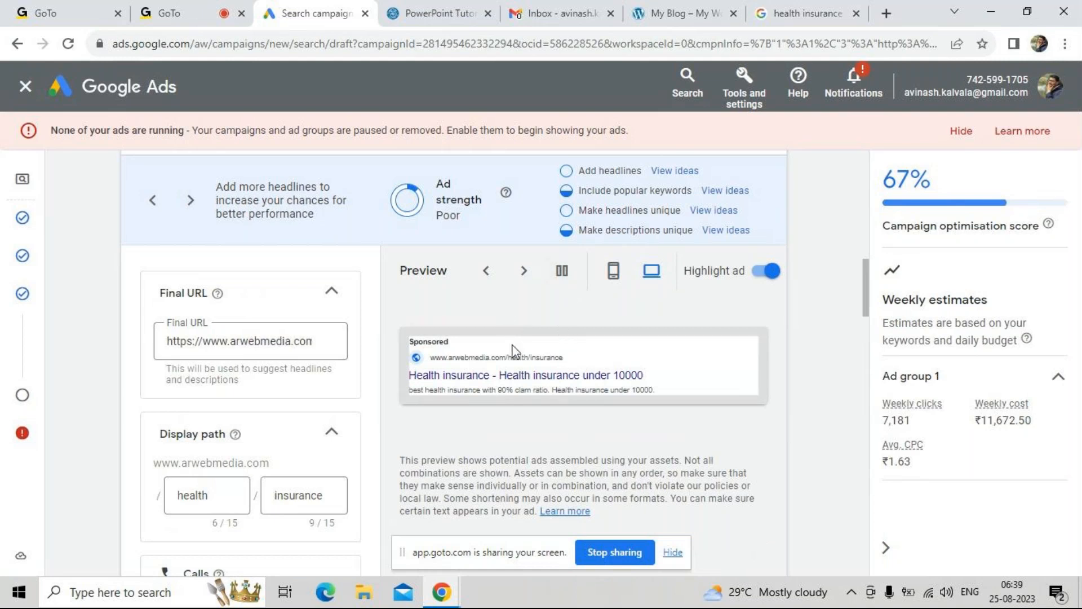
Look through the ad's asset sections from Calls down to Images and Business name and logos
scroll(510, 459, "down", 1)
scroll(509, 462, "down", 8)
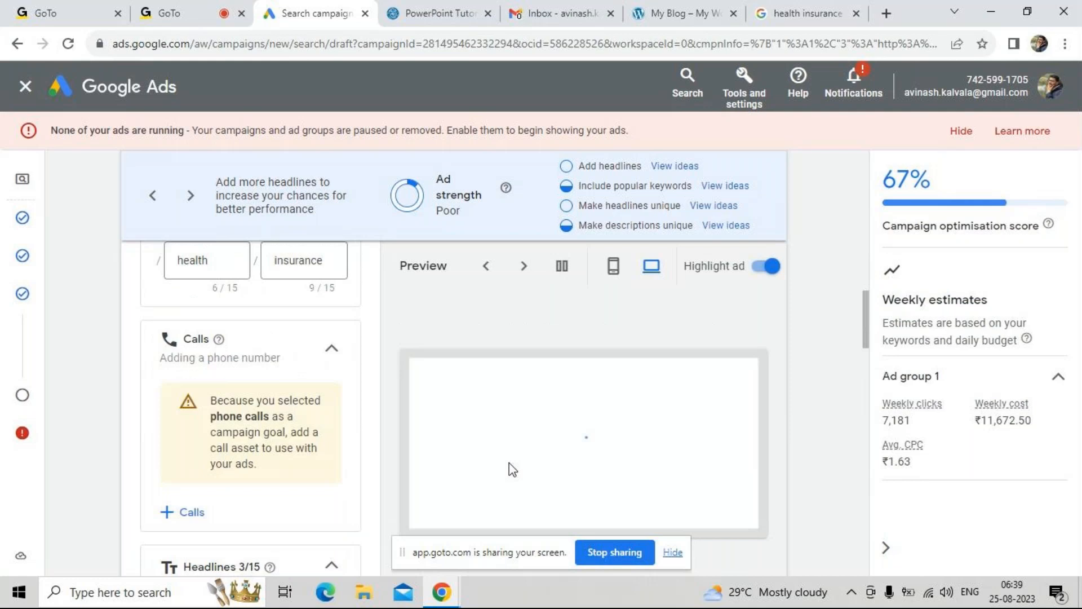
scroll(512, 469, "down", 10)
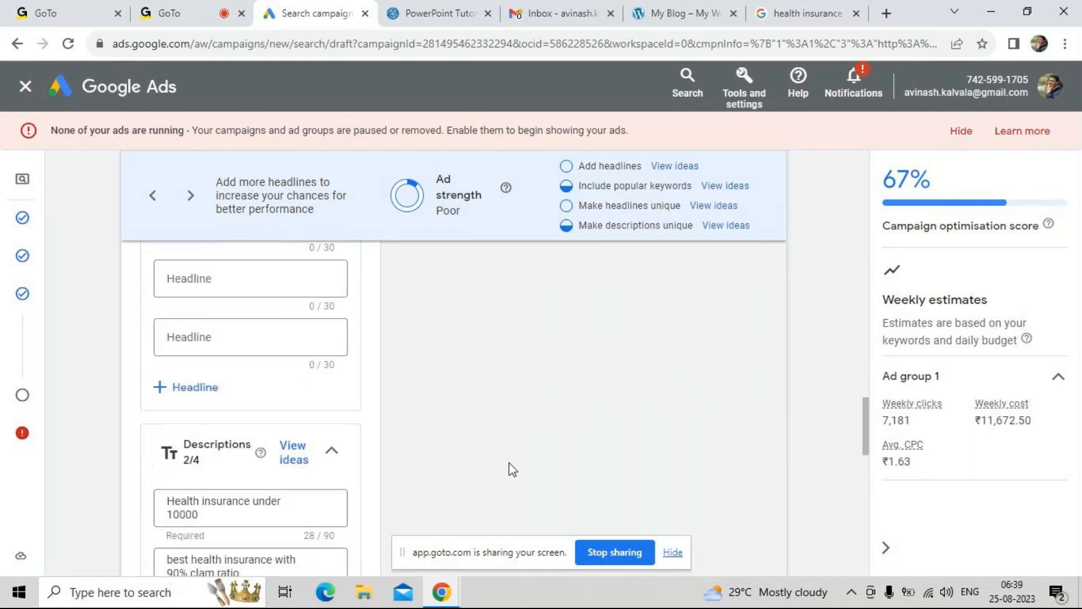
scroll(510, 466, "down", 2)
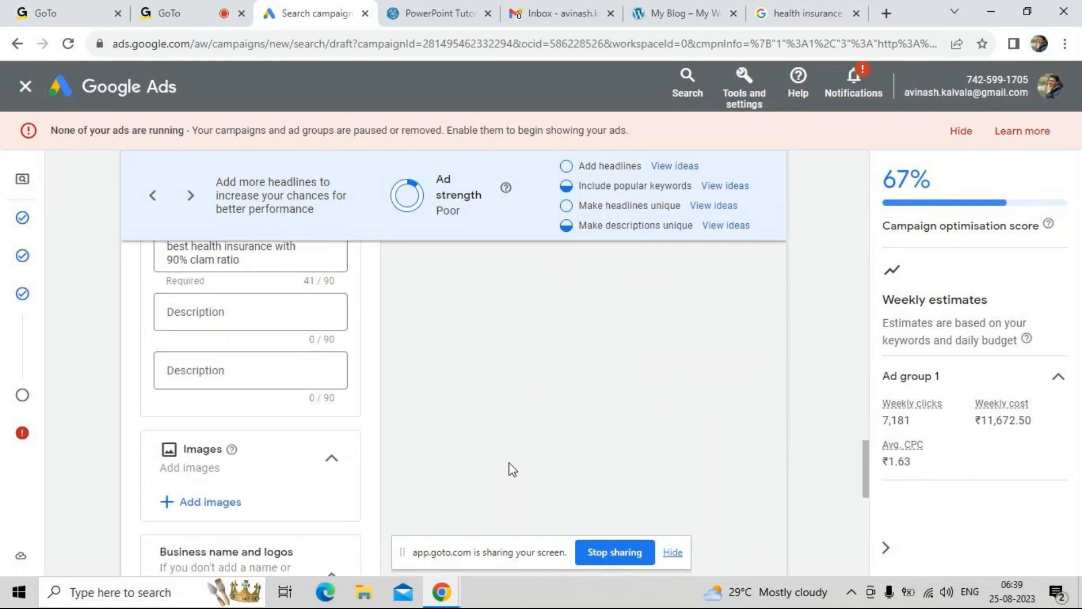
scroll(257, 504, "down", 2)
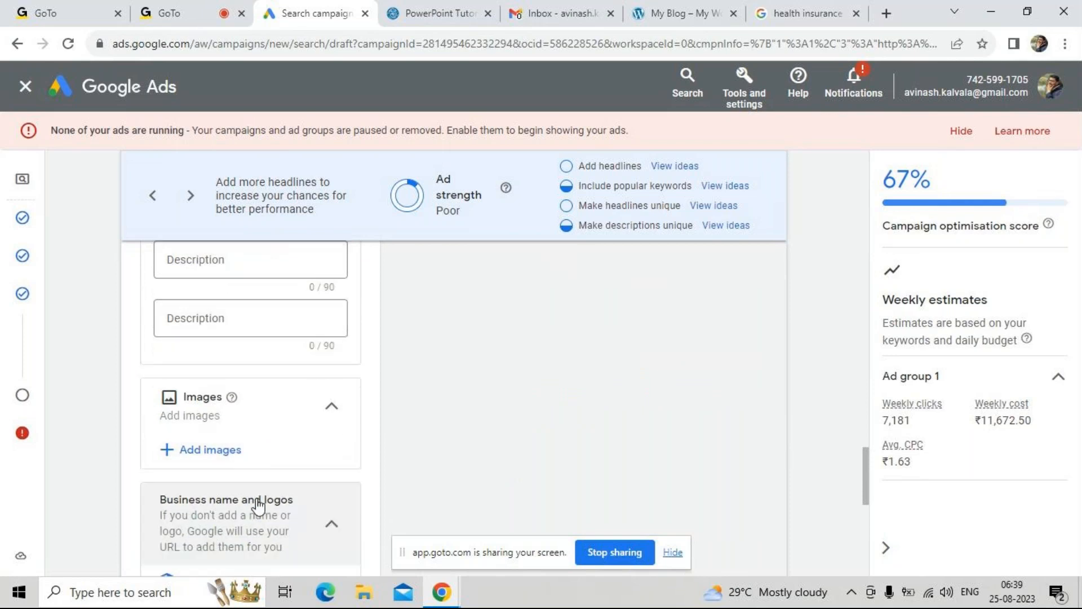
Examine the images beside the Google health insurance results and compare them with the Images and Business name and logos sections of the ad draft
left_click(806, 12)
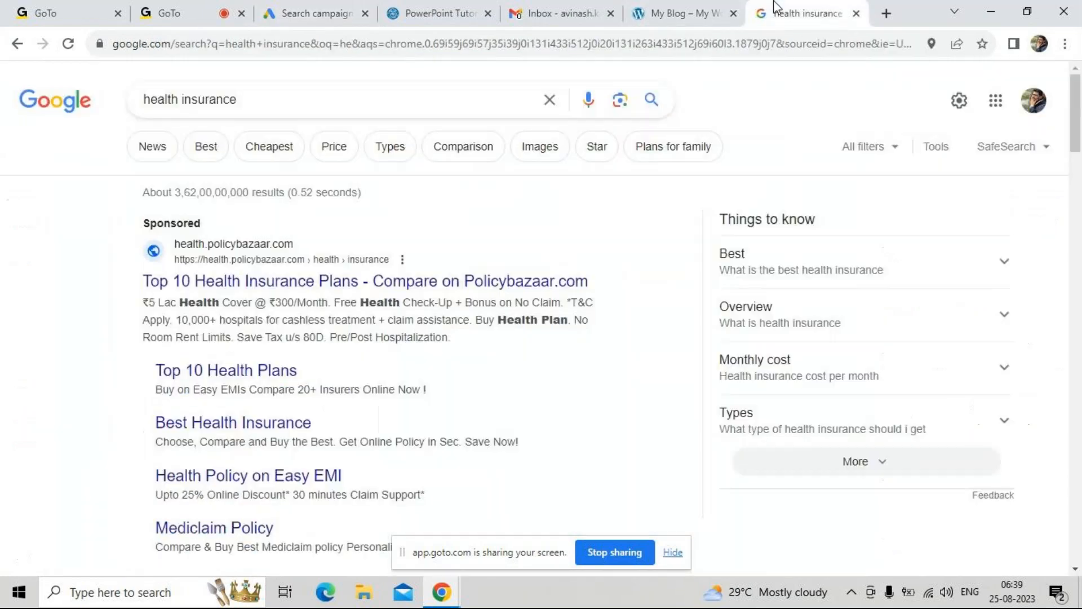
scroll(523, 383, "down", 5)
scroll(523, 385, "down", 1)
scroll(524, 381, "up", 8)
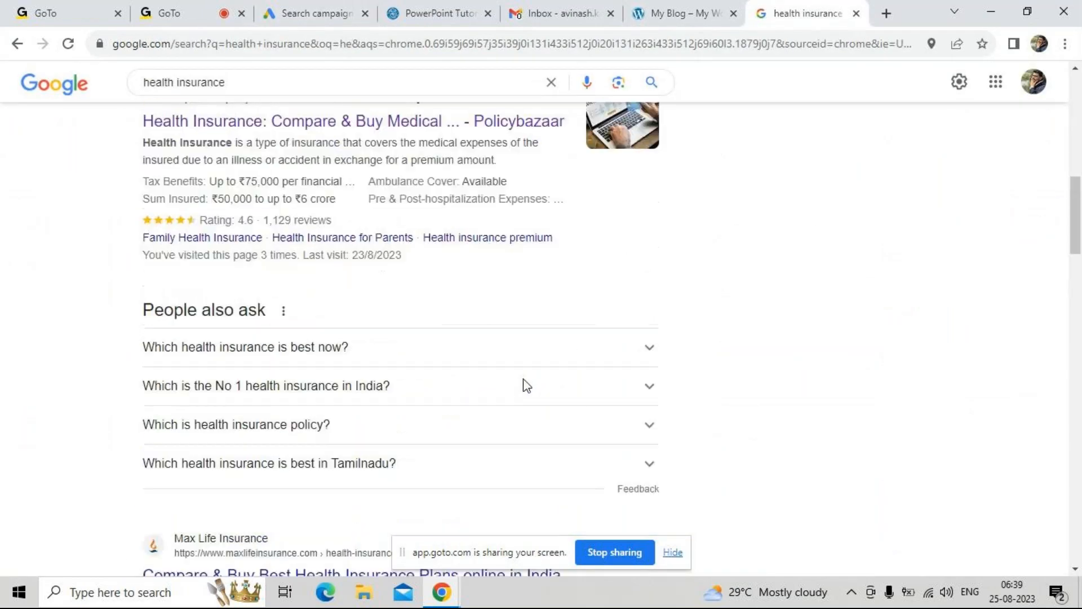
scroll(418, 400, "up", 1)
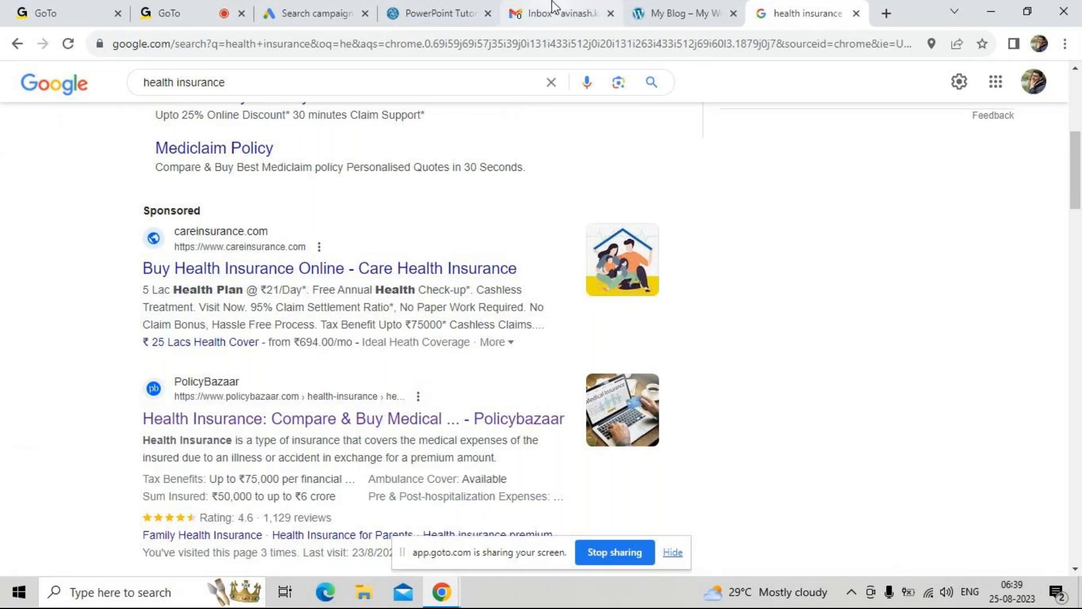
left_click(337, 12)
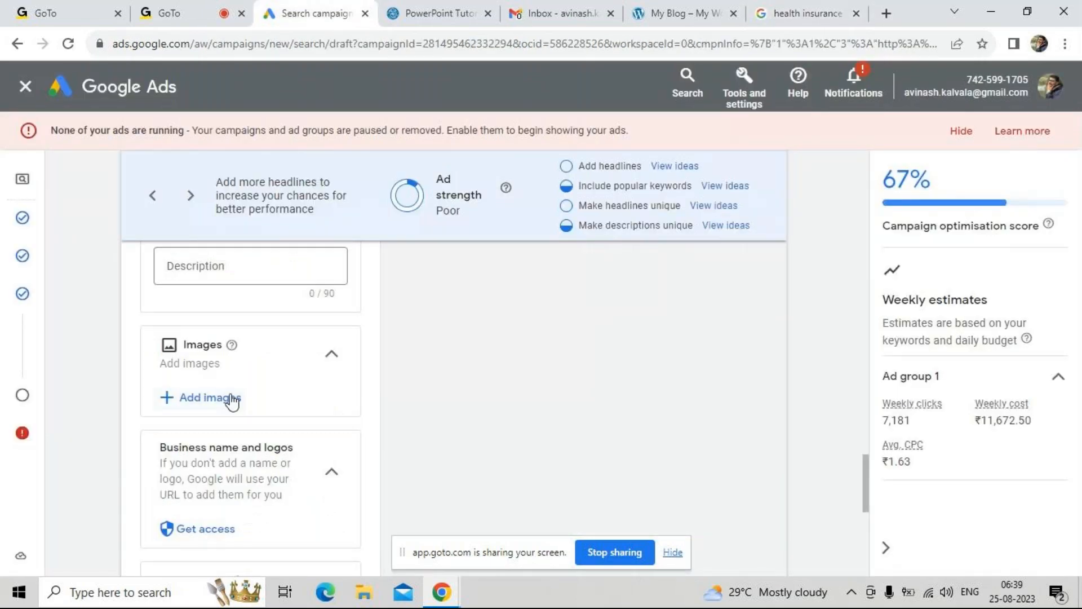
left_click(784, 14)
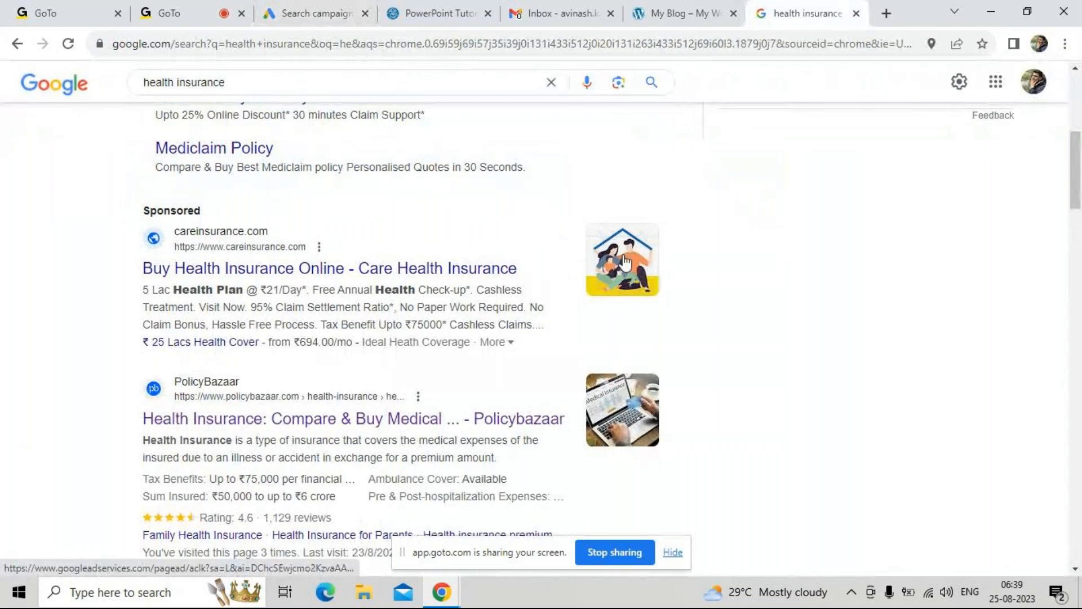
left_click(168, 11)
left_click(312, 13)
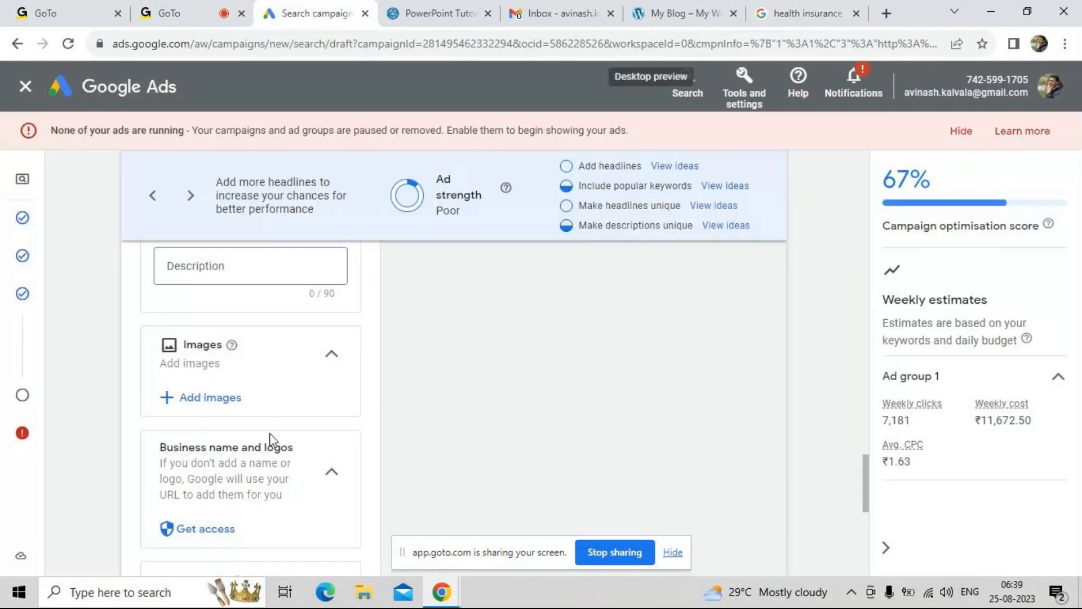
scroll(249, 461, "down", 1)
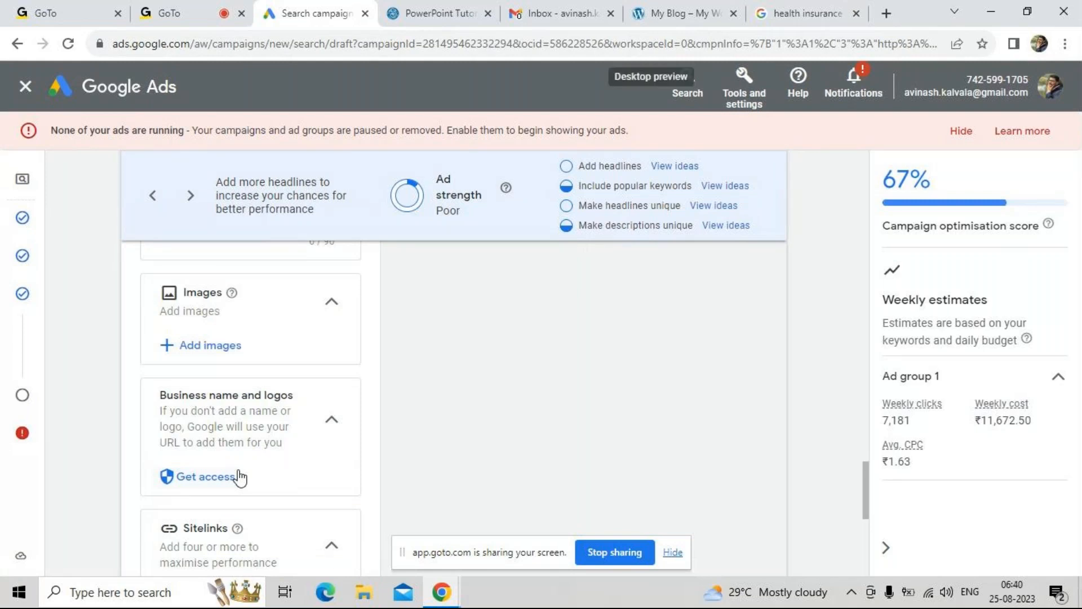
Check the Business name and logos section of the ad draft against the sponsored health insurance results on Google
left_click(239, 476)
left_click(240, 476)
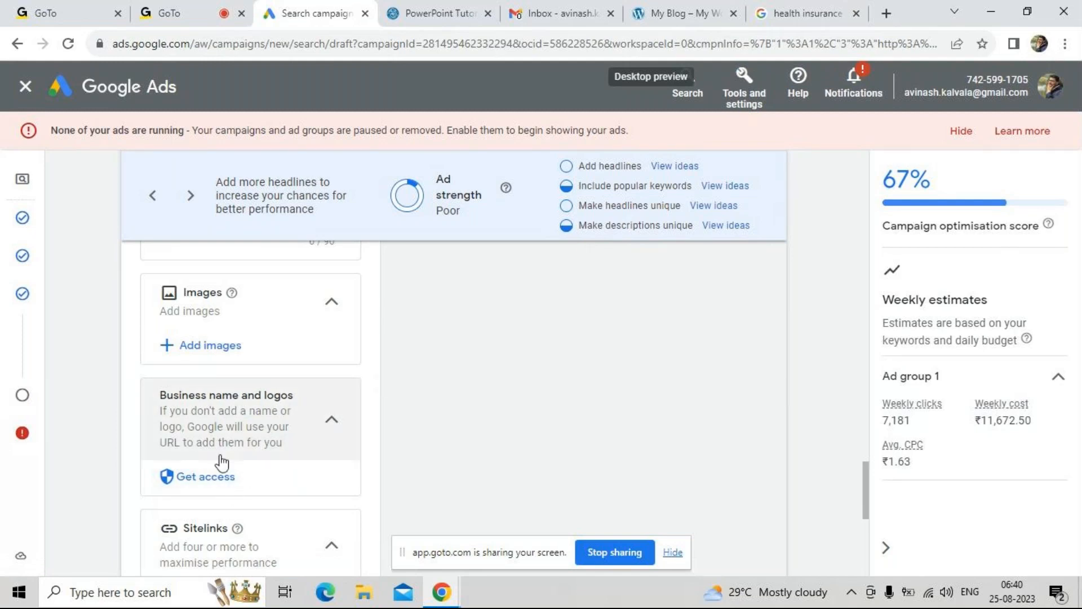
left_click(807, 13)
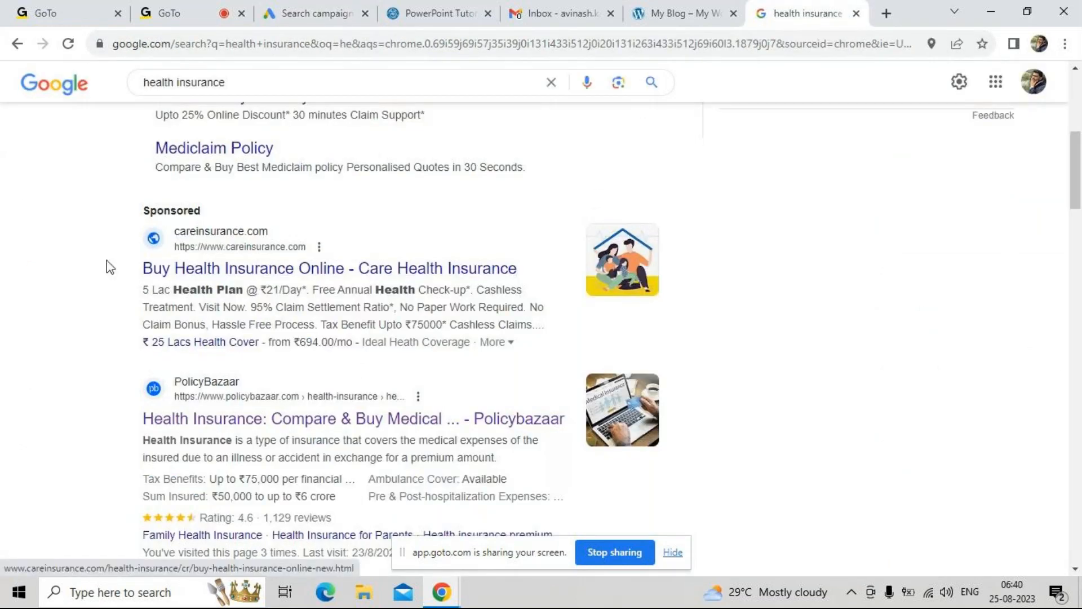
scroll(107, 267, "up", 1)
scroll(107, 268, "up", 6)
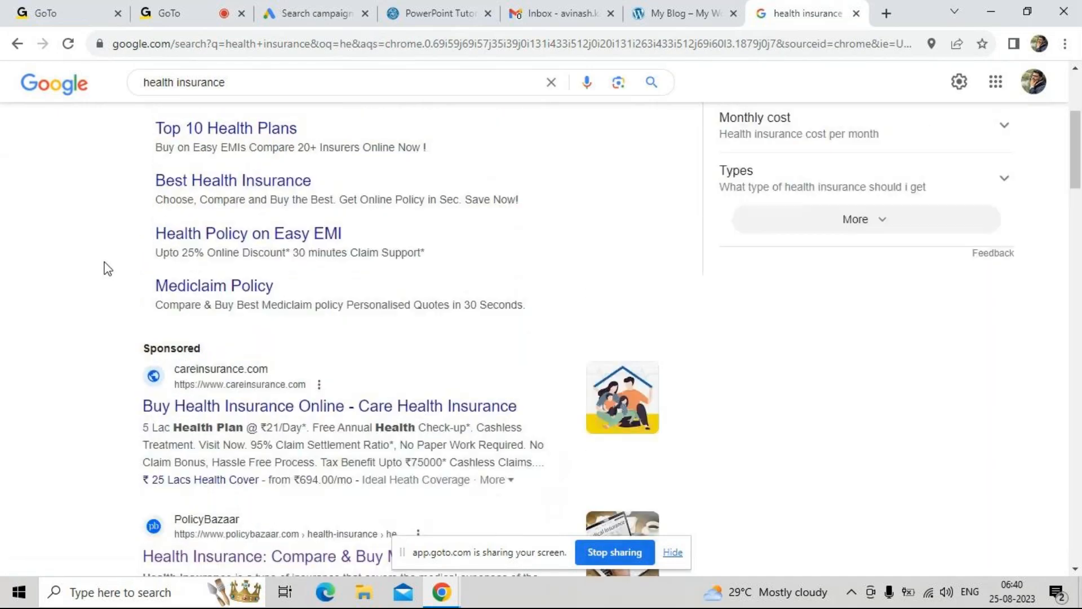
scroll(104, 383, "down", 1)
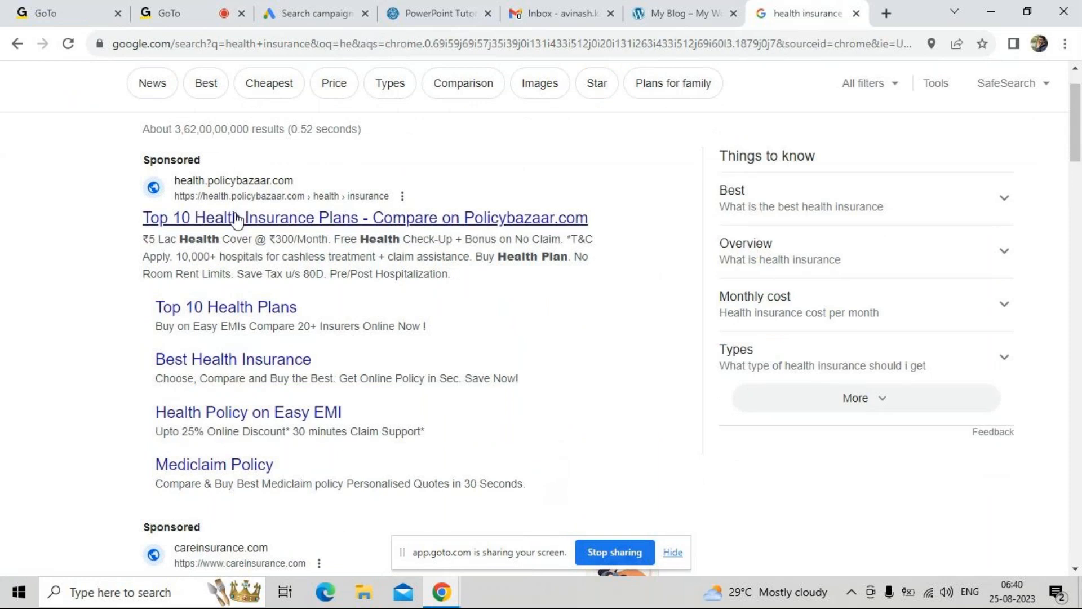
scroll(59, 336, "up", 1)
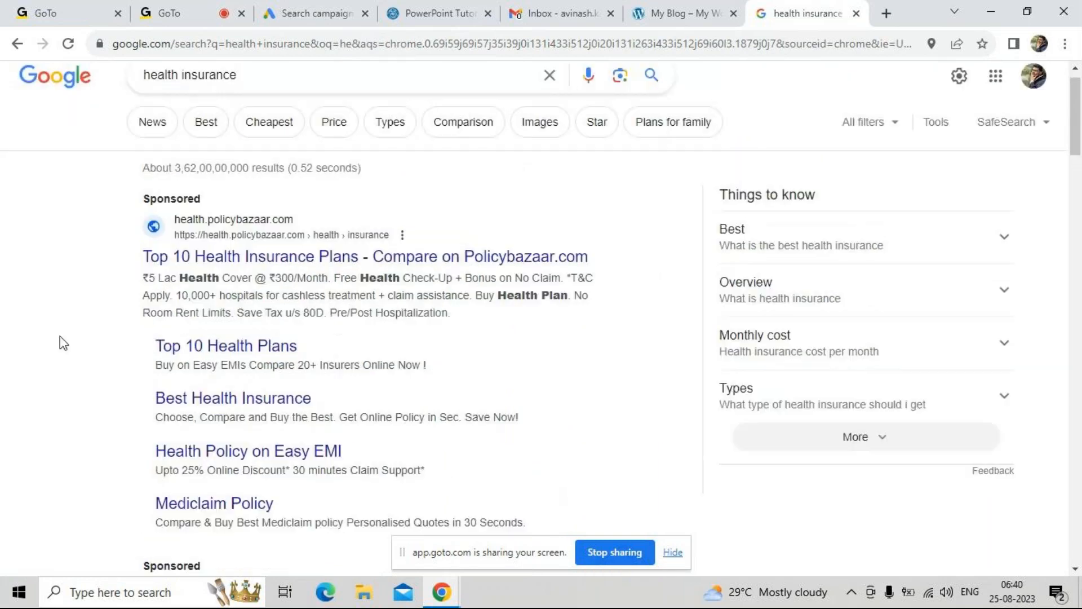
triple_click(253, 108)
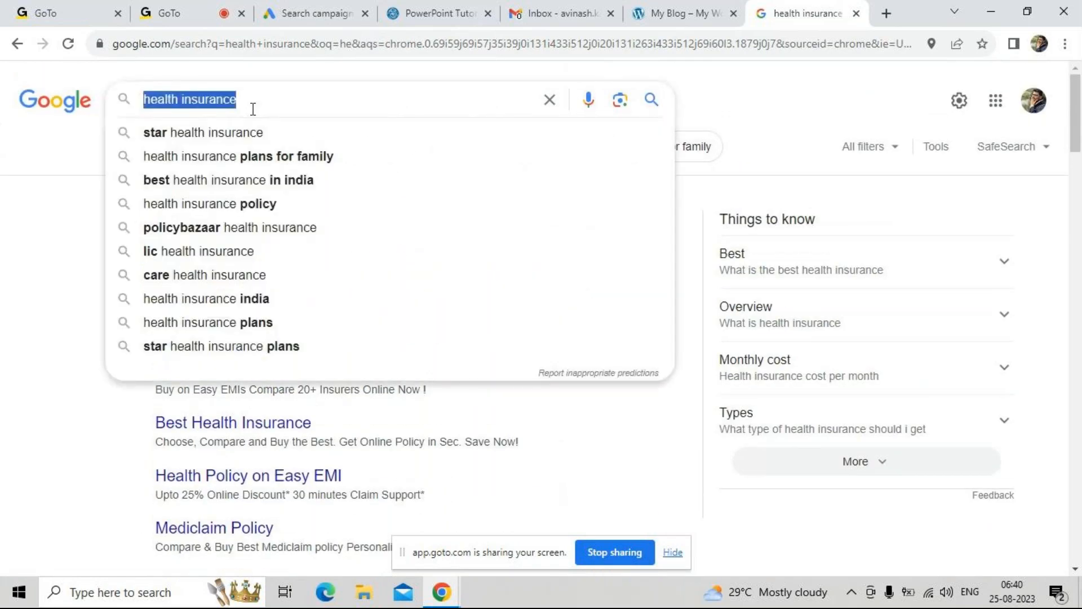
type("rea")
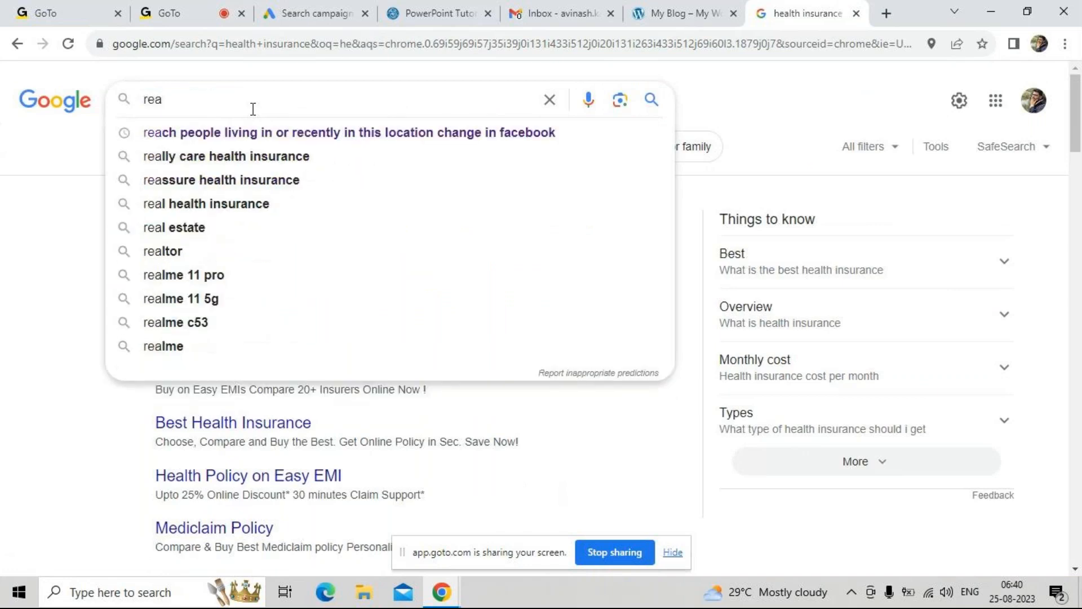
key("BackSpace")
type("gal")
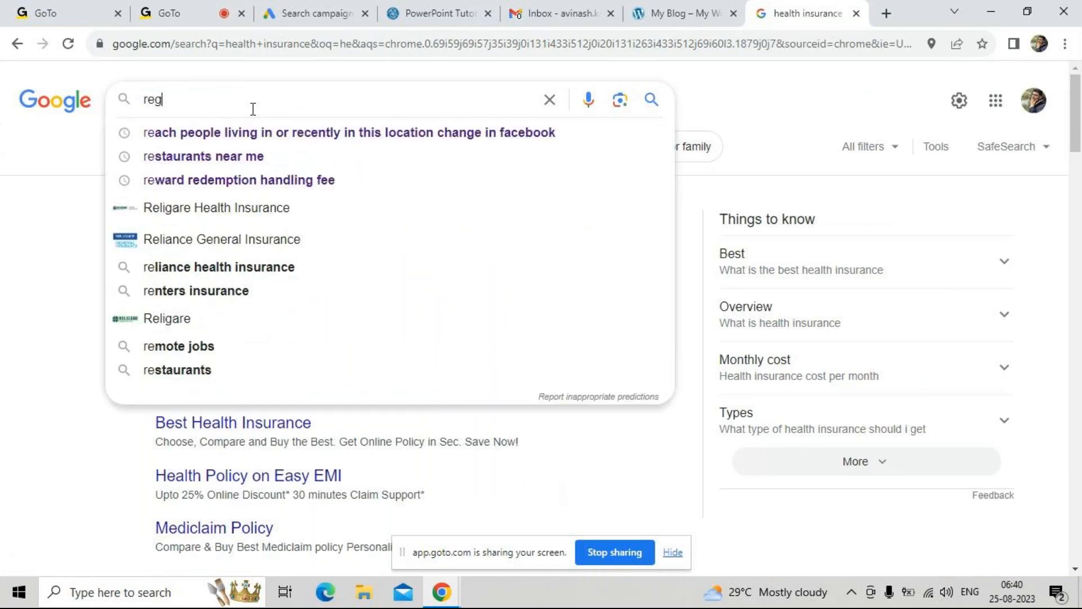
key("BackSpace")
key("BackSpace")
key("BackSpace")
key("BackSpace")
key("BackSpace")
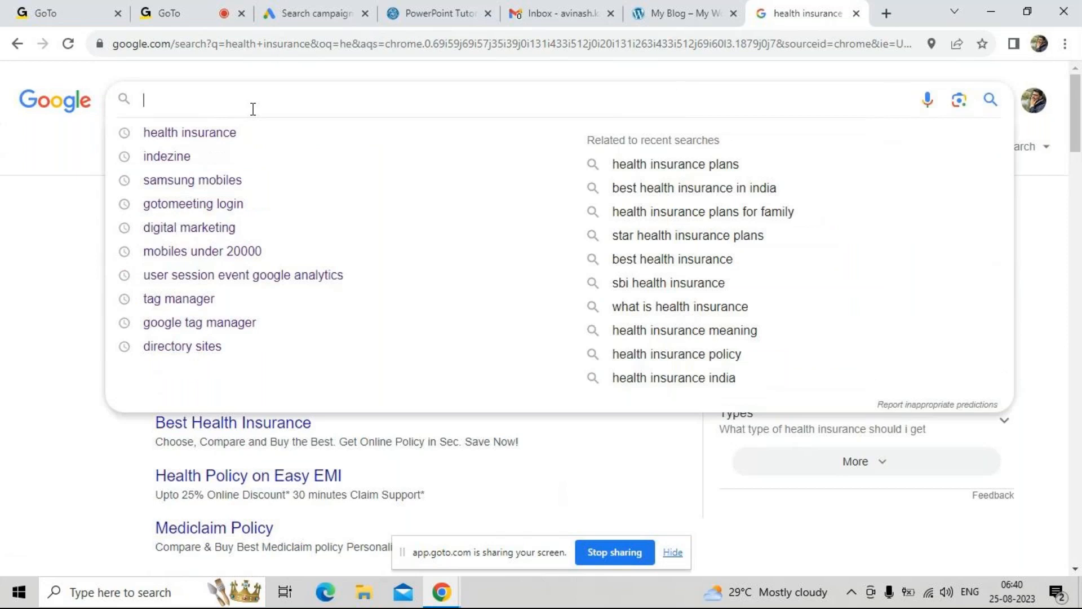
type("digital")
Search Google for "digital marketing"
key("Down")
key("Return")
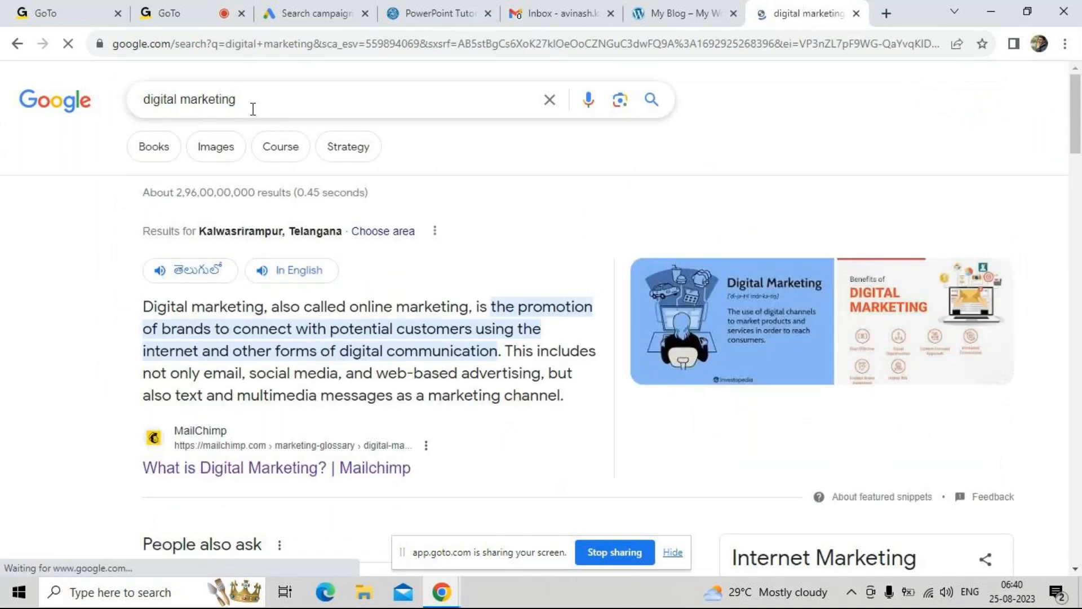
Refine the Google search to "digital marketing course" and look through the sponsored results
left_click(266, 102)
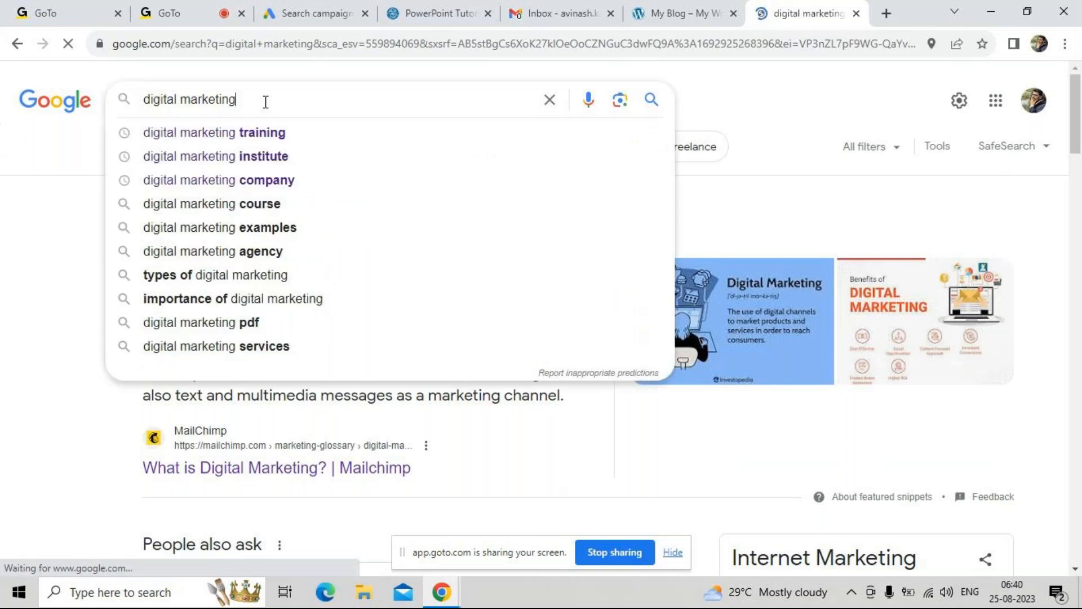
type("course")
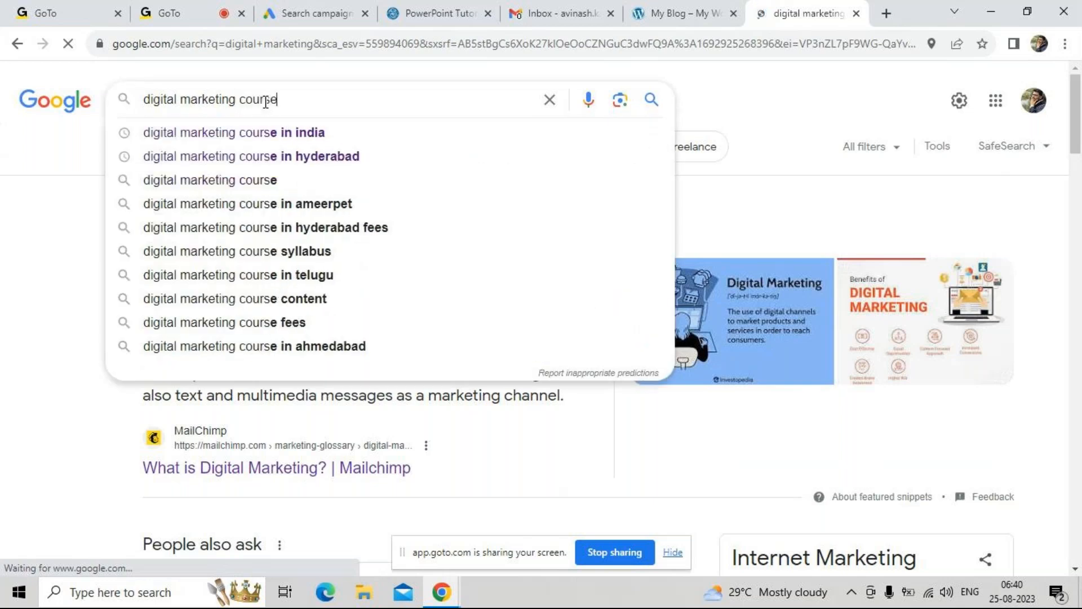
key("Return")
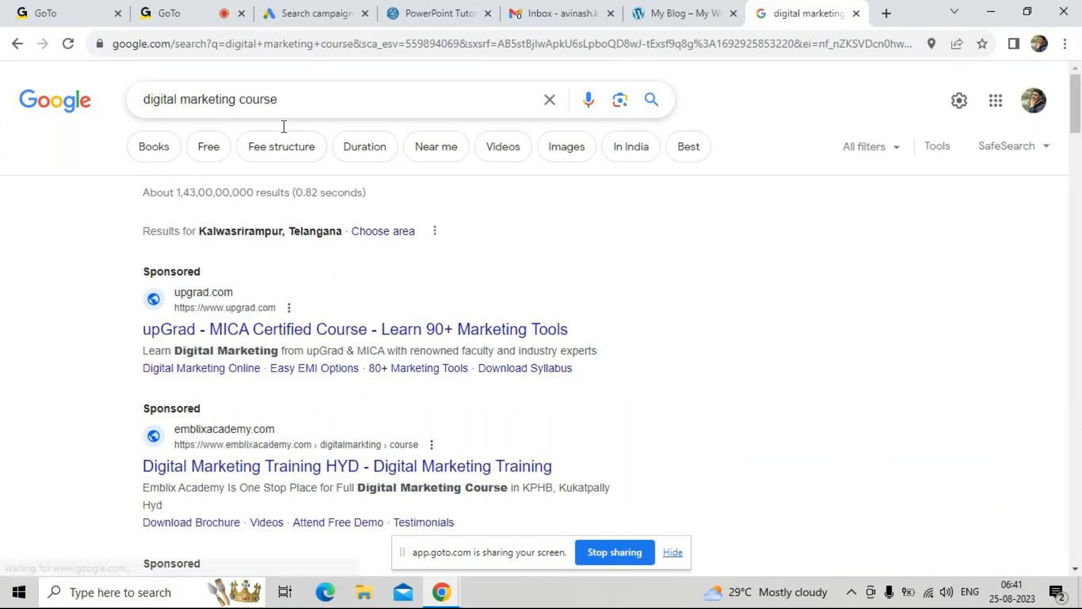
scroll(467, 331, "down", 1)
scroll(467, 330, "down", 6)
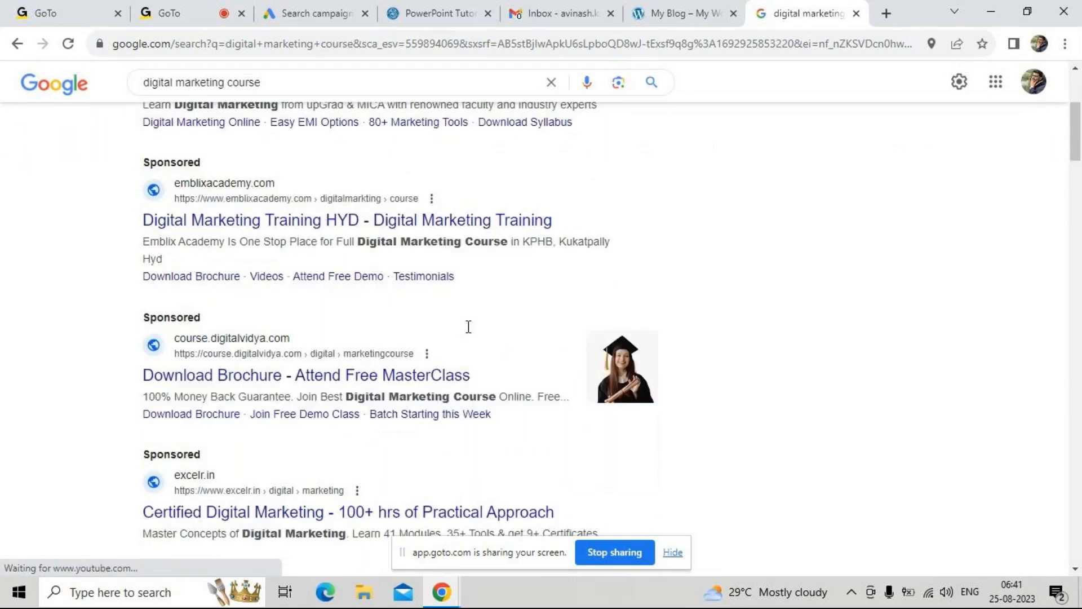
scroll(468, 332, "up", 4)
scroll(467, 331, "up", 3)
Search Google for "shoes for running"
left_click(303, 104)
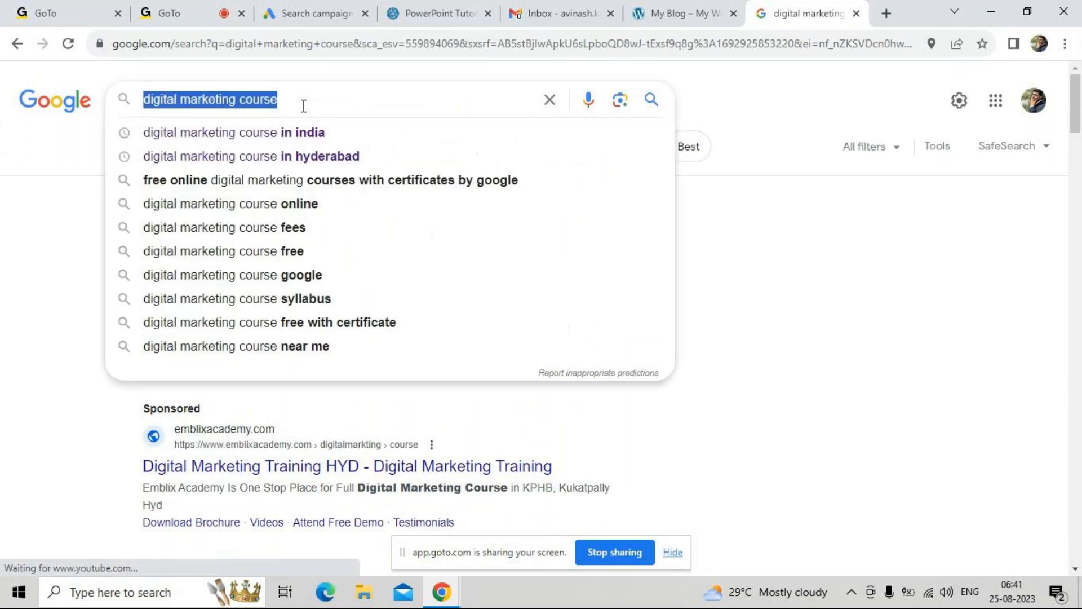
type("sho")
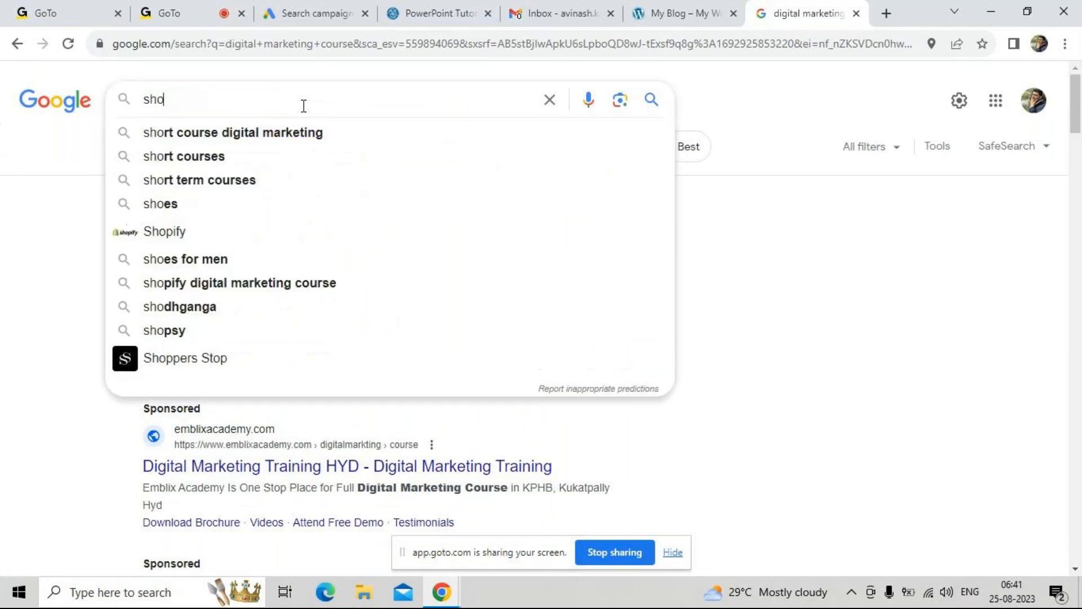
type("es for running")
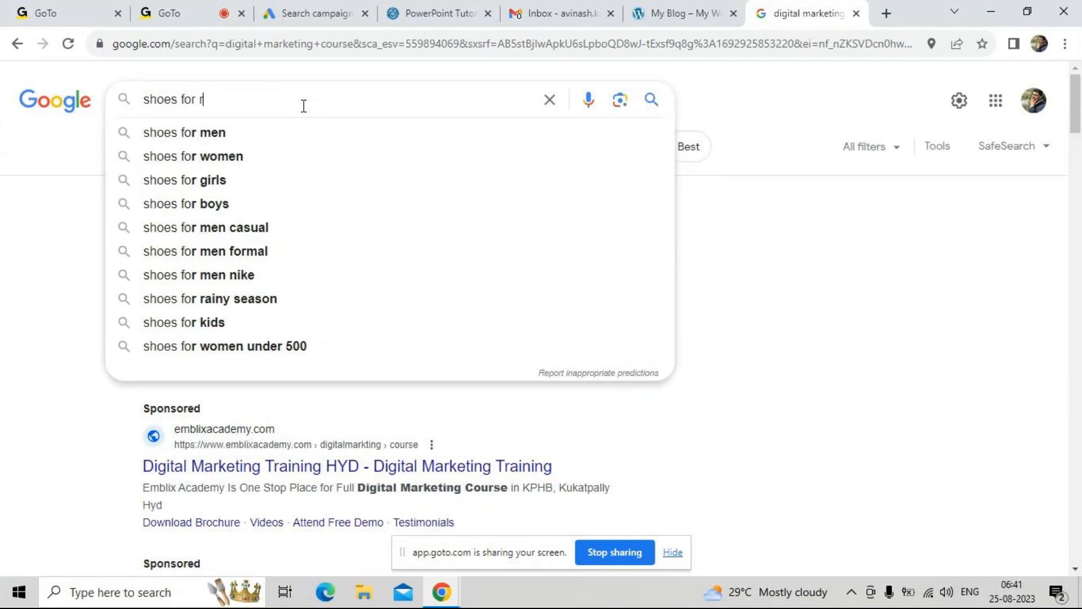
key("Return")
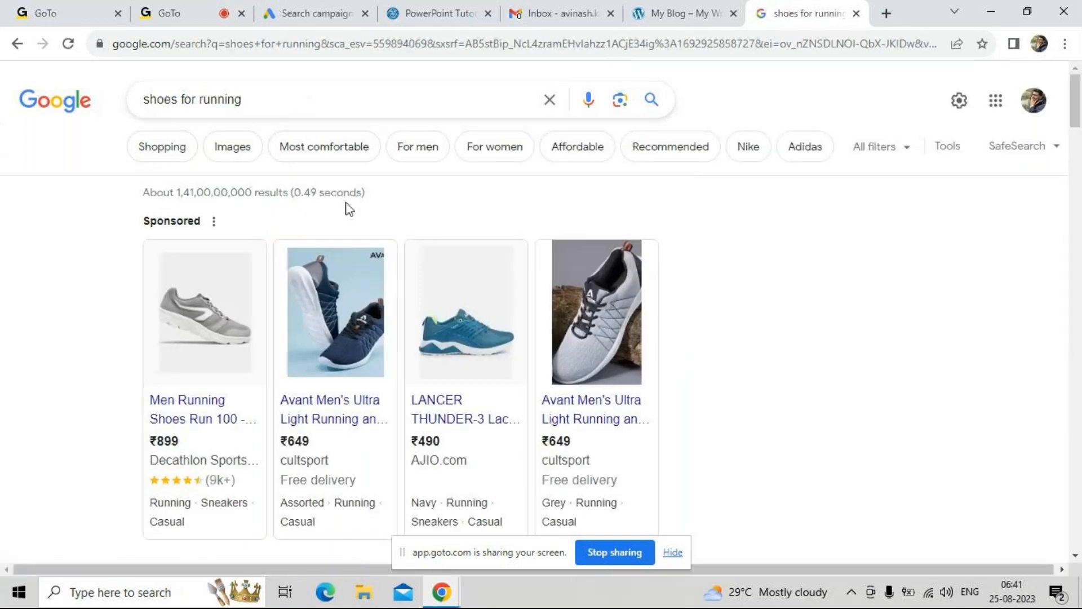
Examine the images and site names in the sponsored product listings and the organic results for running shoes
scroll(346, 202, "down", 5)
mouse_move(353, 248)
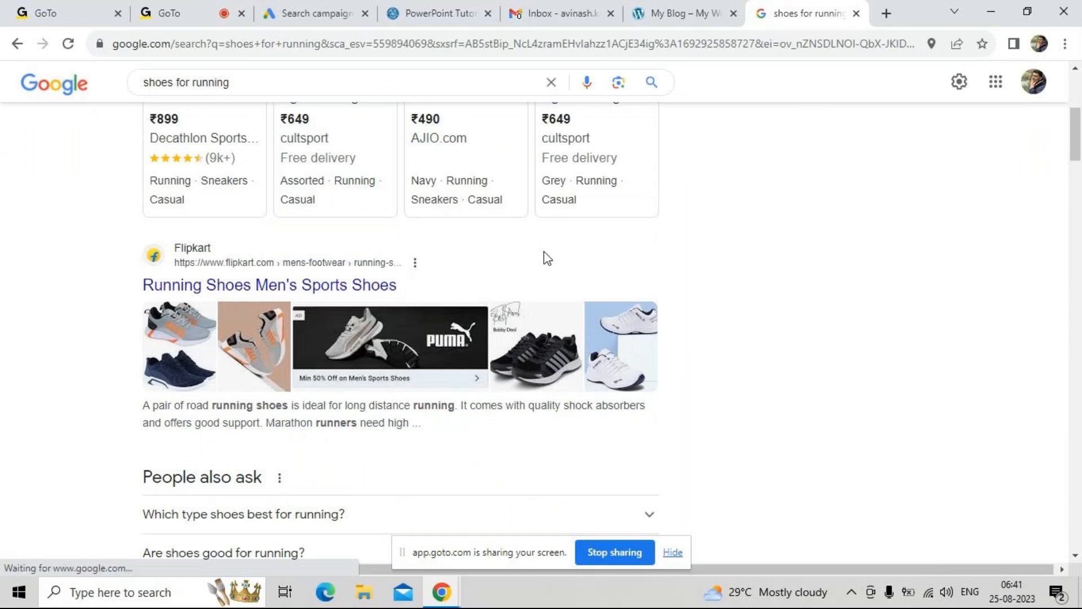
scroll(712, 305, "down", 3)
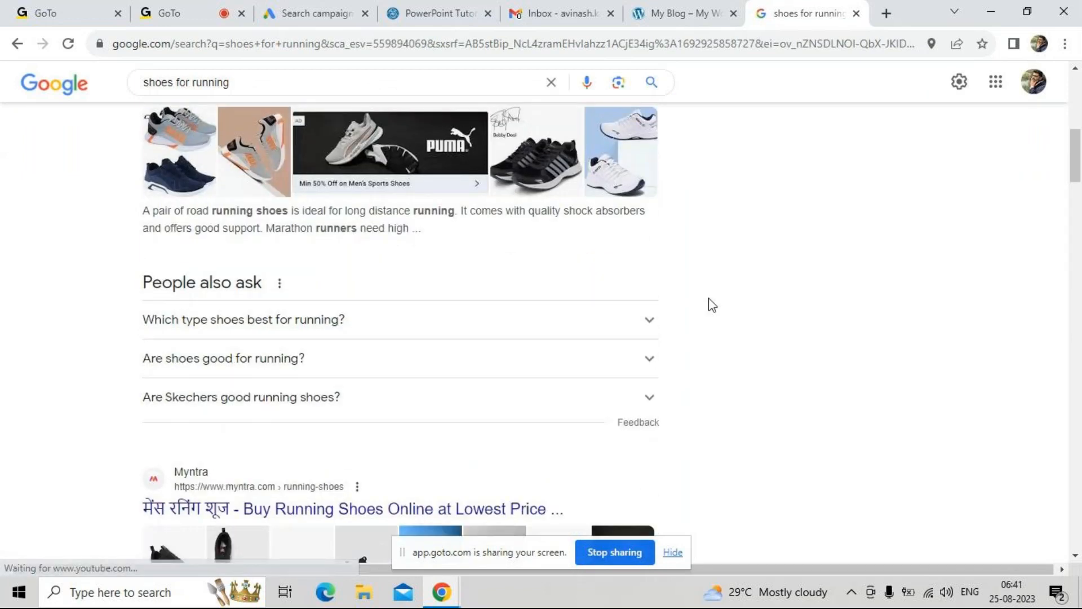
scroll(712, 304, "up", 2)
scroll(711, 304, "up", 5)
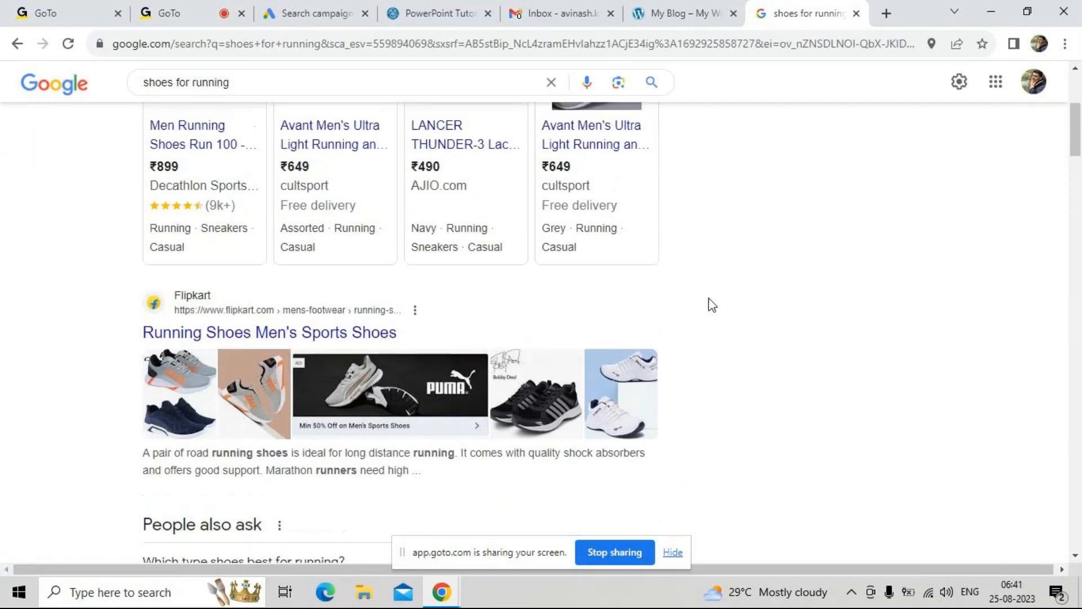
scroll(708, 299, "up", 2)
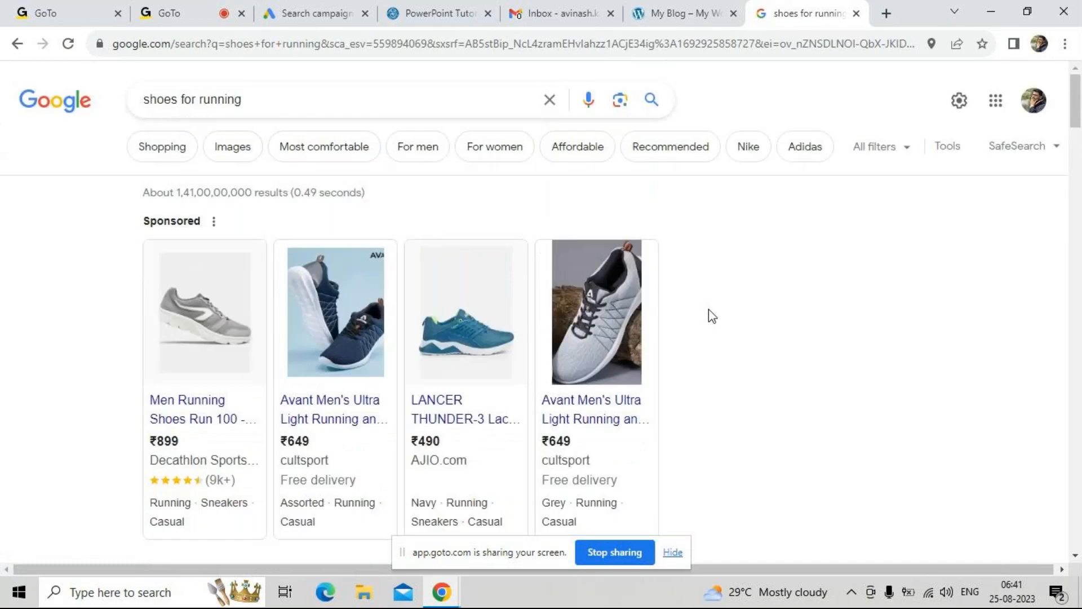
scroll(708, 309, "down", 5)
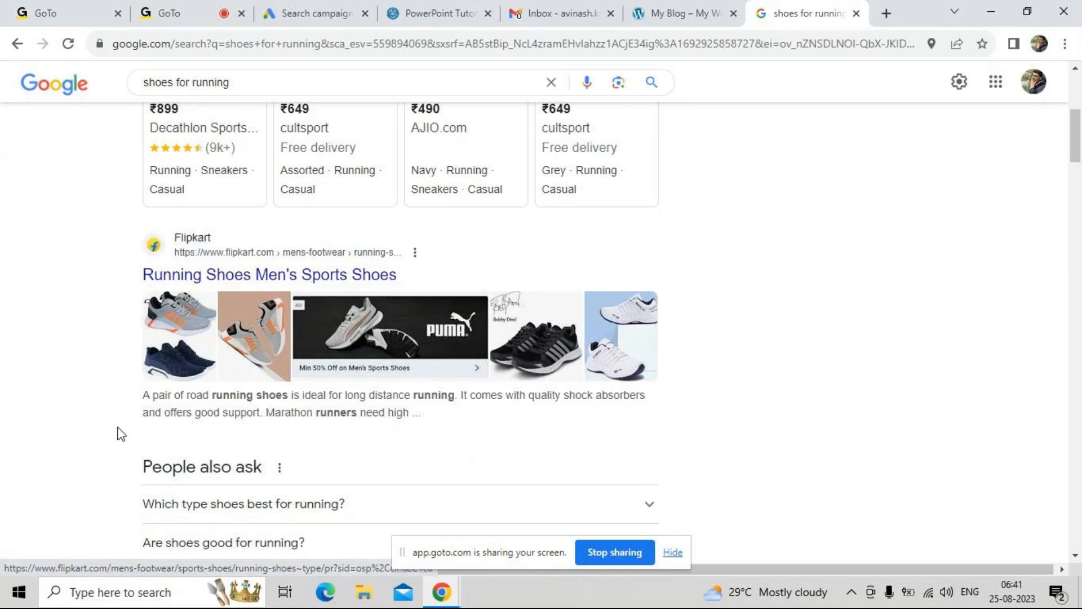
scroll(118, 434, "down", 4)
scroll(117, 434, "down", 1)
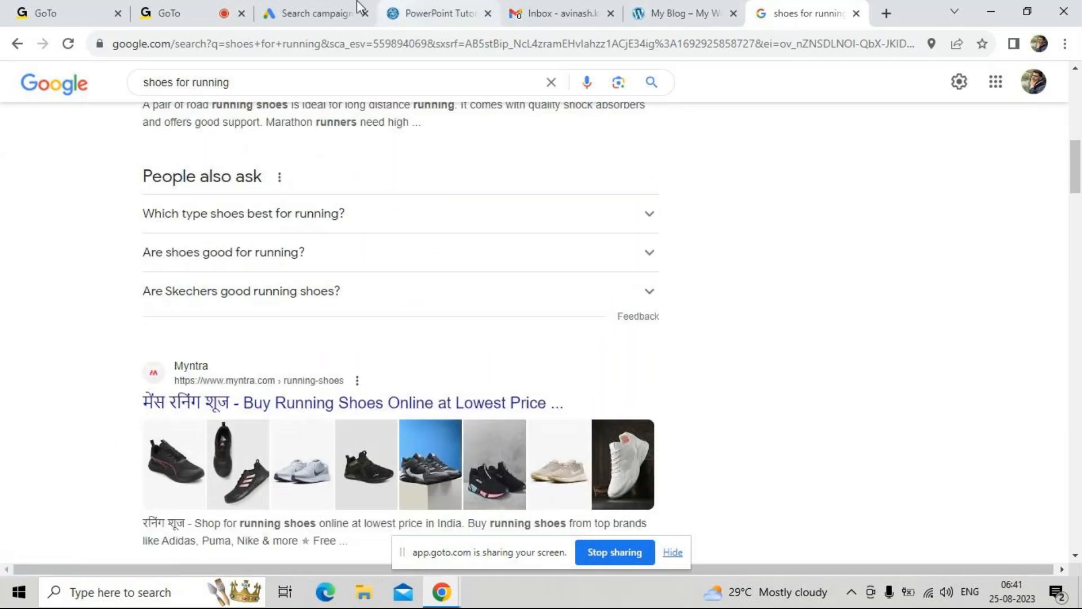
Compare the Business name and logos section of the ad draft with the sponsored listings for running shoes
left_click(329, 13)
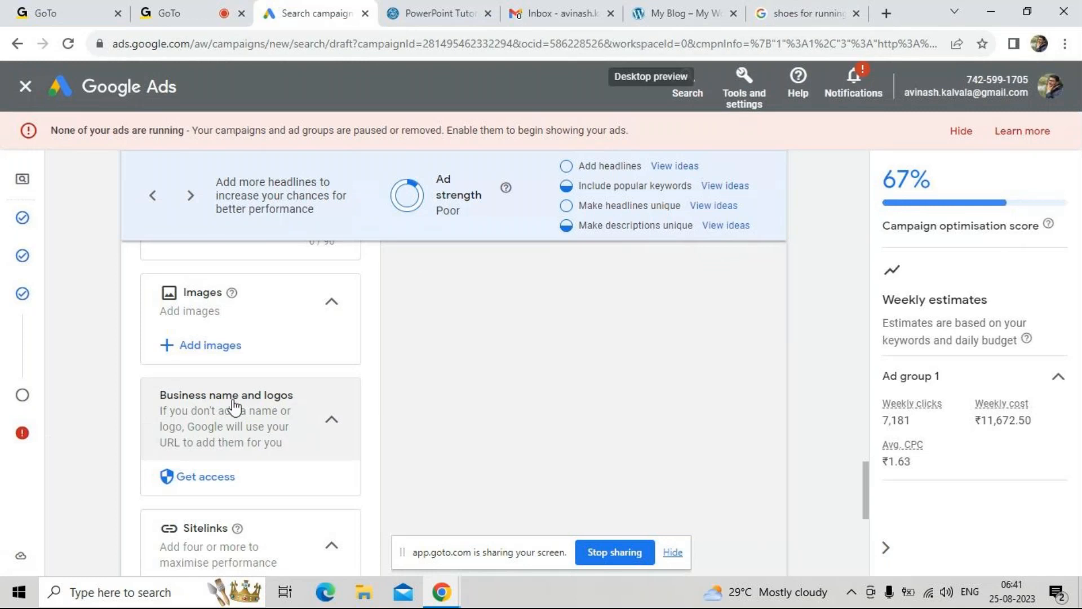
left_click(798, 4)
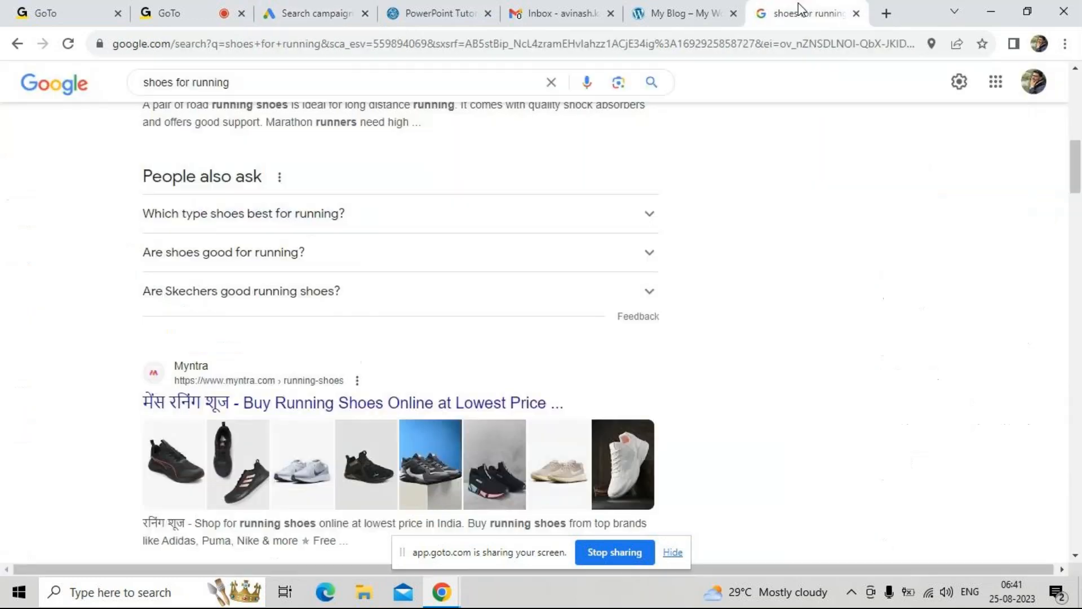
scroll(457, 287, "up", 10)
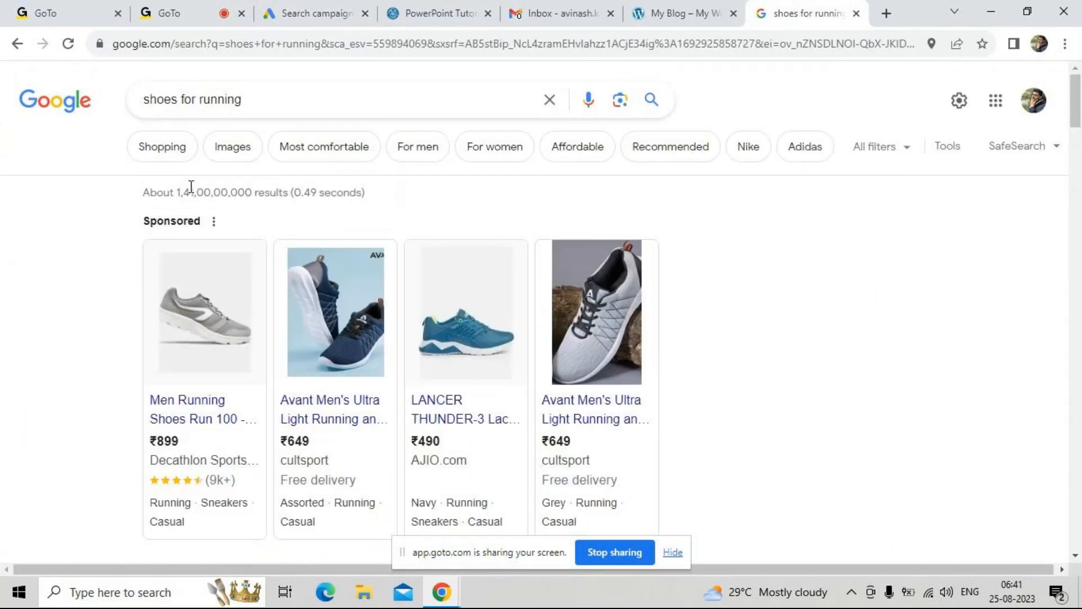
Return to the "digital marketing course" results and examine the site names, logos and images of the sponsored ads
left_click(17, 44)
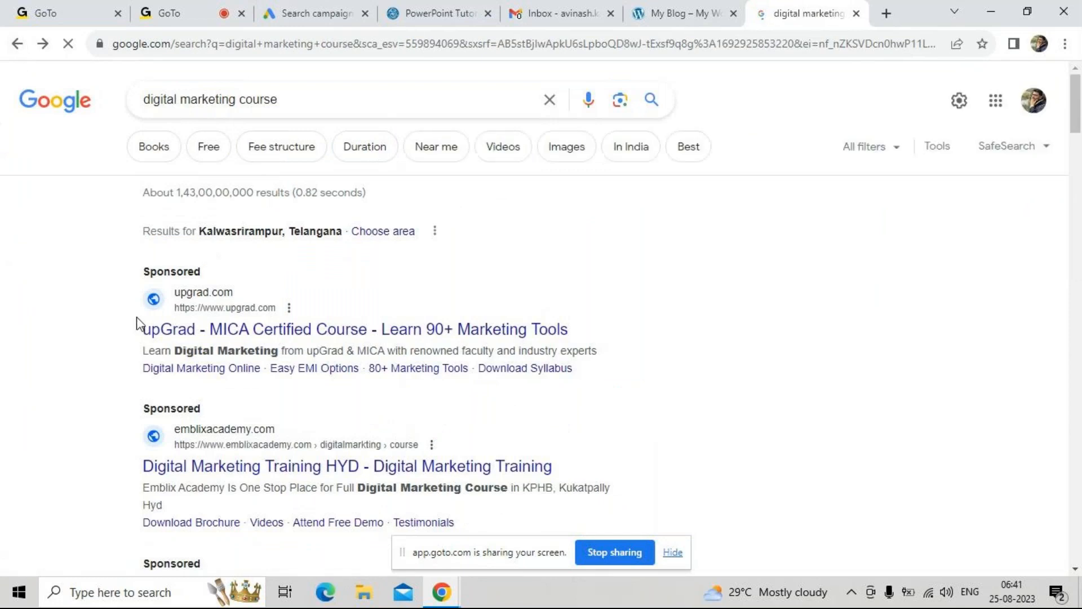
left_click(178, 307)
scroll(123, 318, "down", 4)
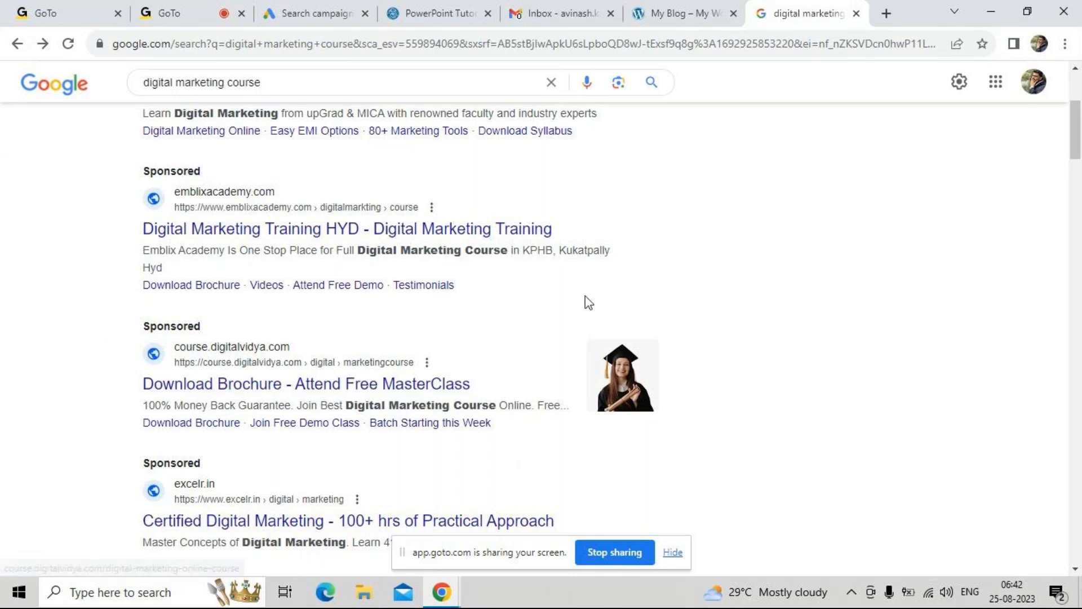
Return to the Google Ads draft and review the ad's descriptions and headlines
left_click(303, 17)
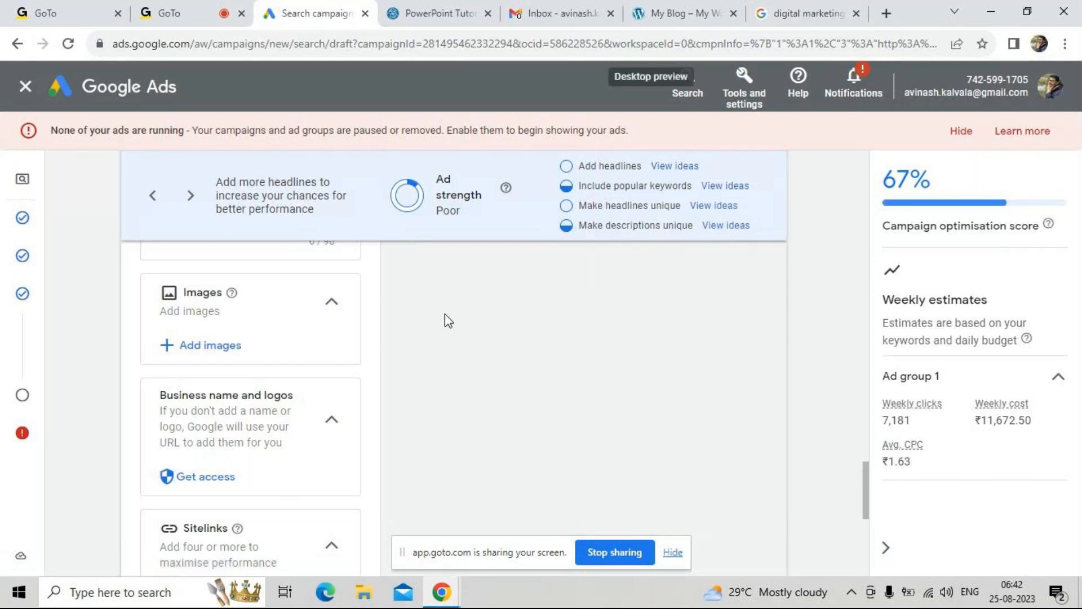
scroll(379, 343, "up", 4)
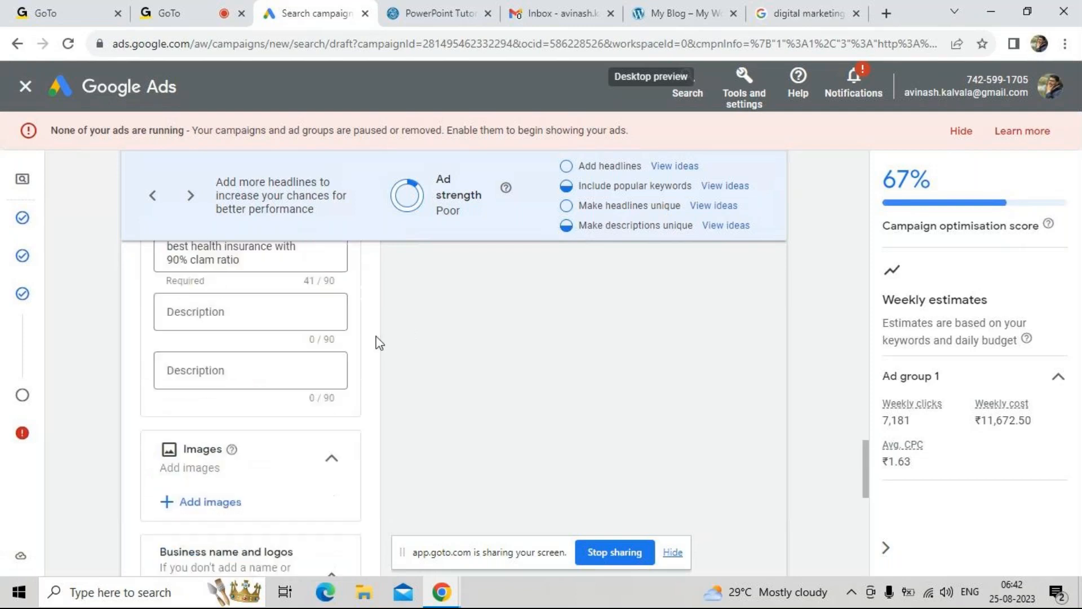
scroll(377, 338, "up", 5)
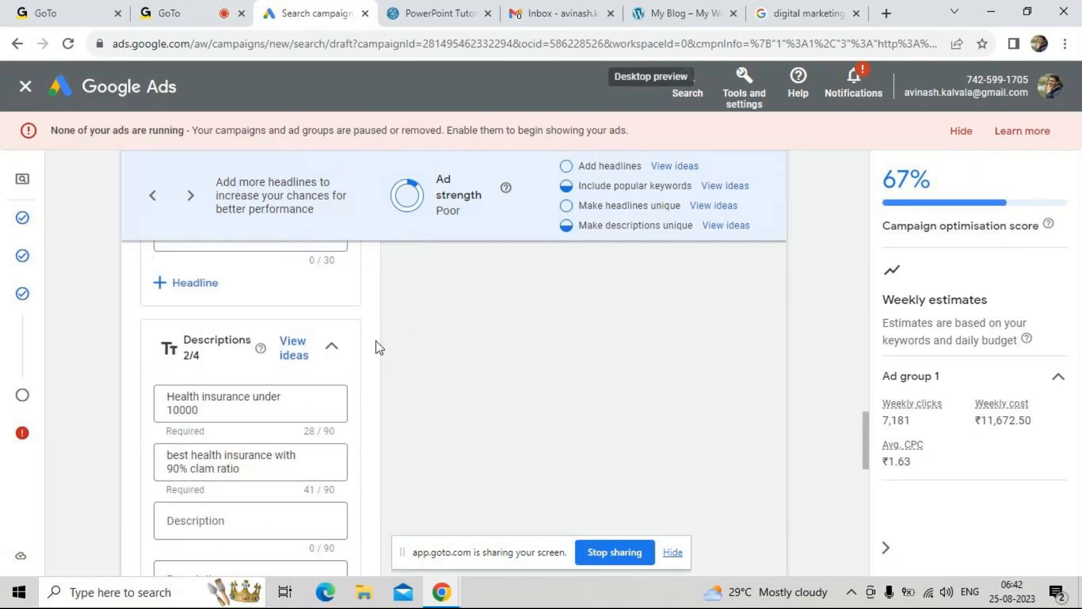
scroll(379, 348, "up", 3)
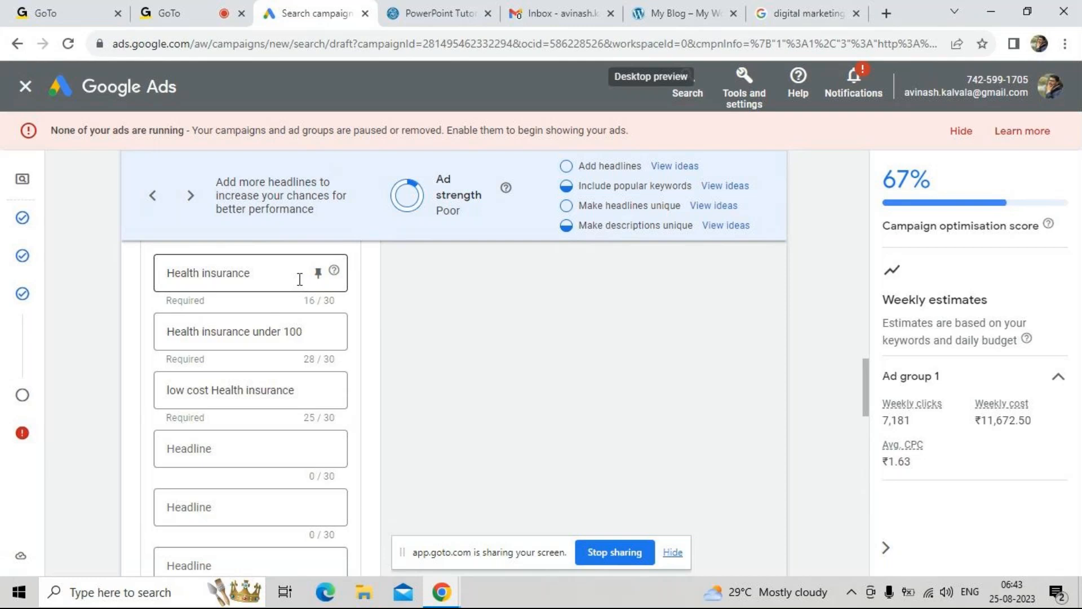
left_click(258, 275)
left_click(366, 334)
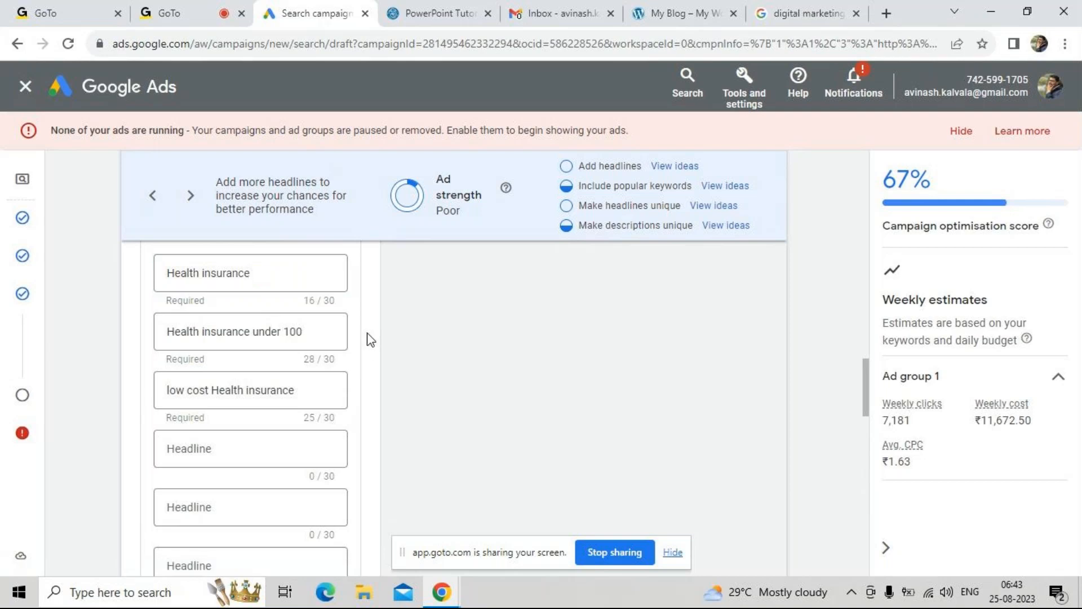
Review the ad draft's descriptions, images and business name sections and check them against the sponsored "digital marketing course" listings
scroll(367, 344, "down", 3)
scroll(367, 351, "down", 5)
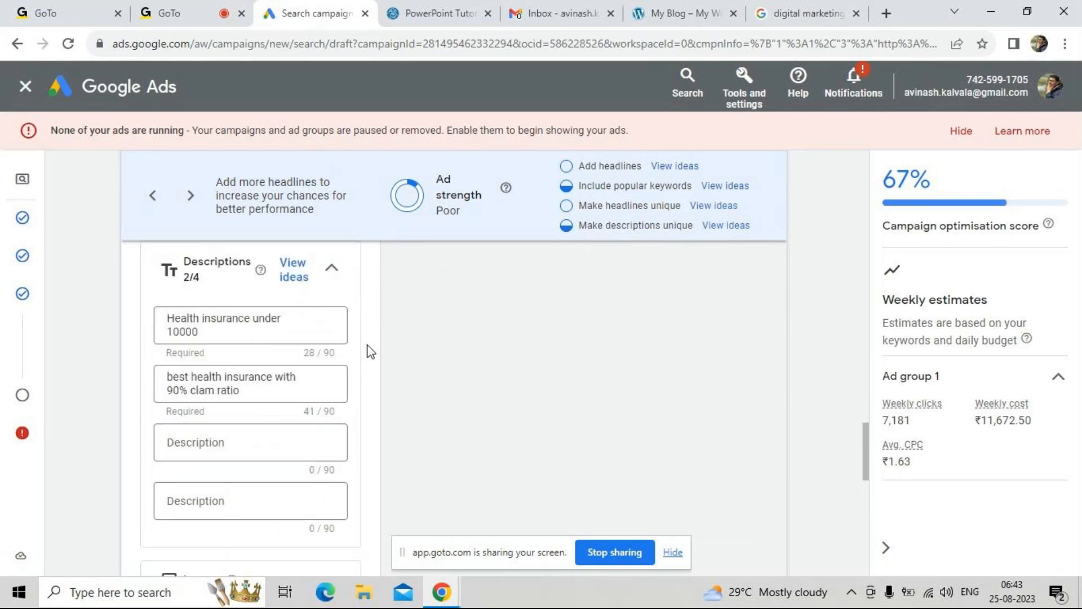
scroll(370, 351, "down", 3)
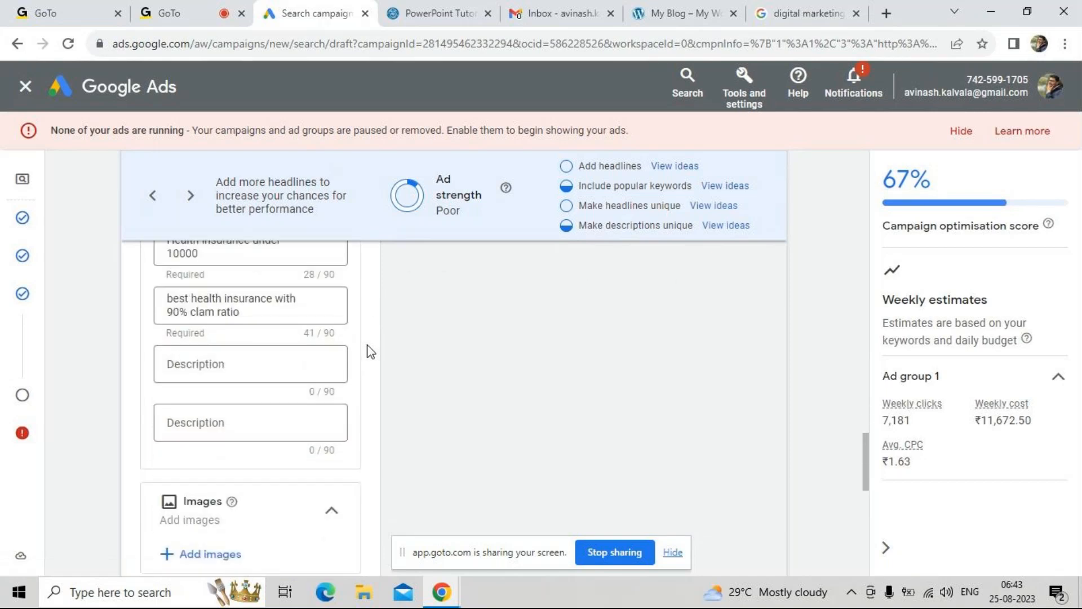
scroll(370, 351, "down", 1)
scroll(370, 351, "down", 1)
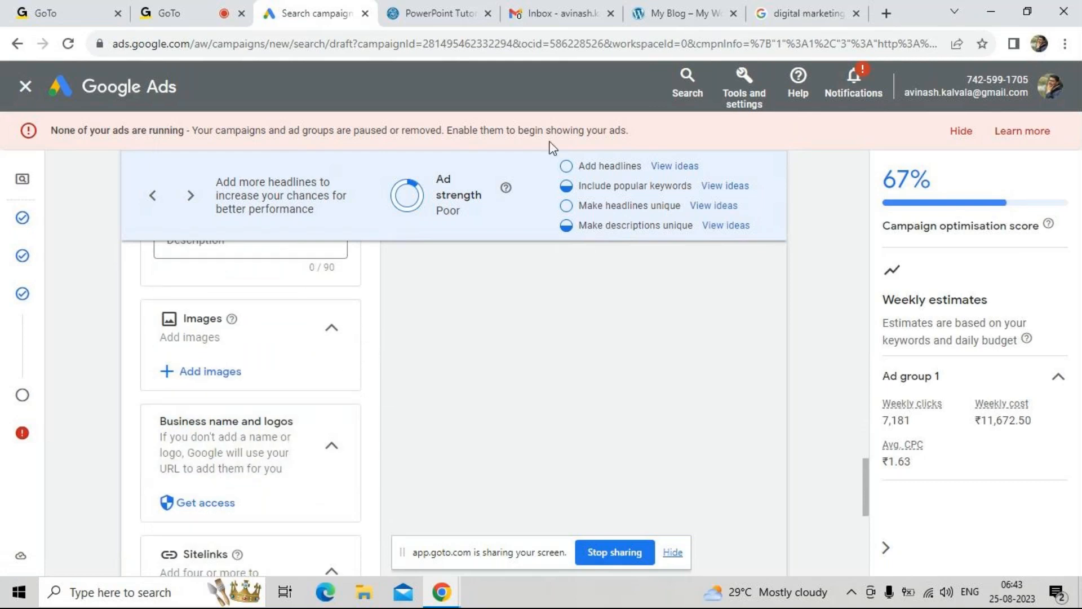
left_click(765, 10)
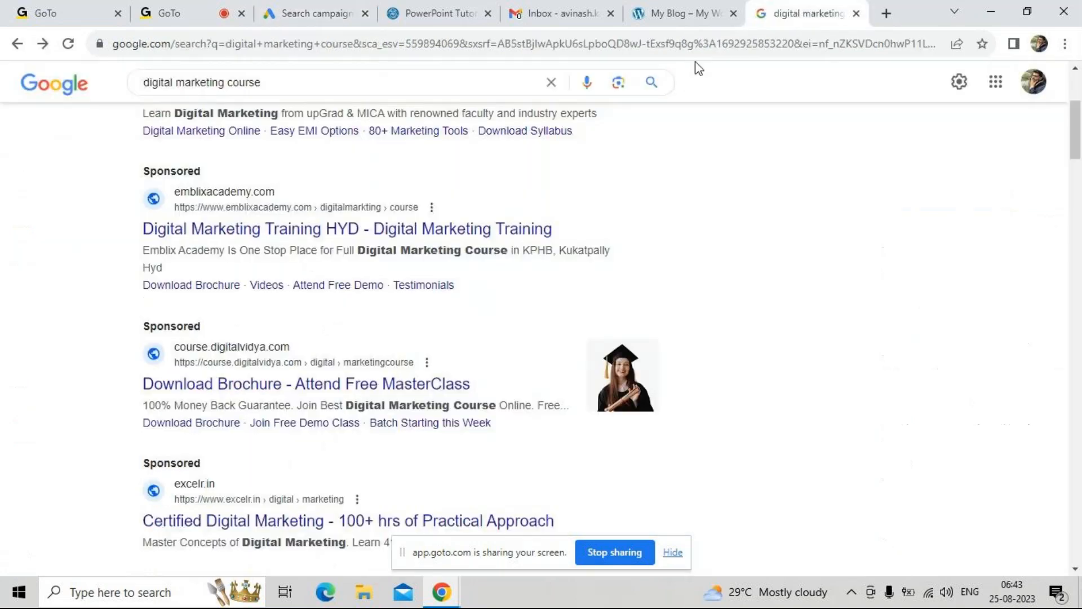
scroll(479, 288, "down", 5)
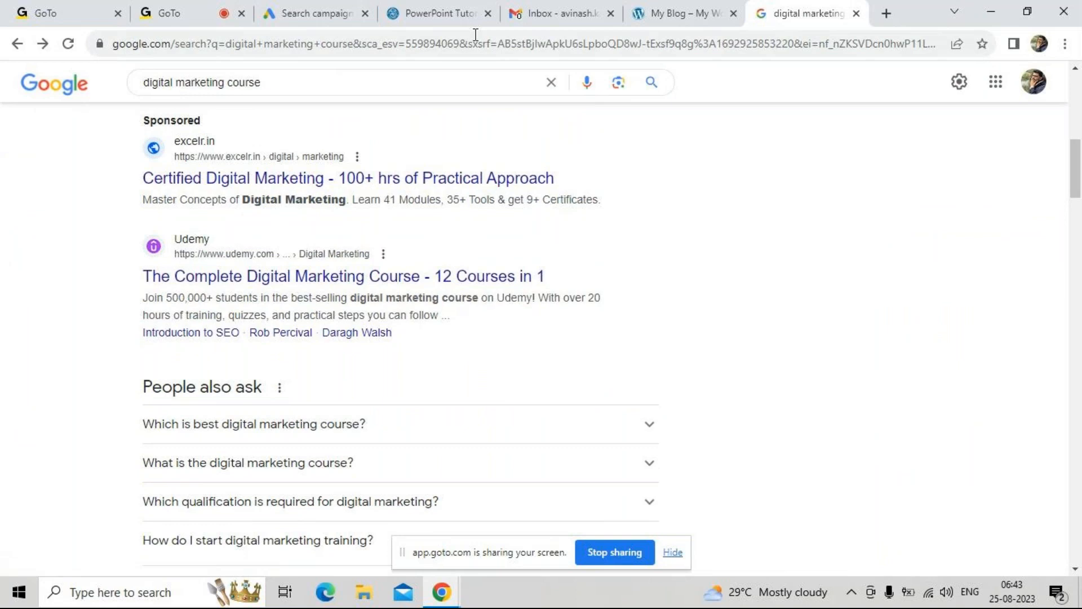
Return to the Google Ads draft and review the business name and logos, Sitelinks and Callouts sections
left_click(293, 17)
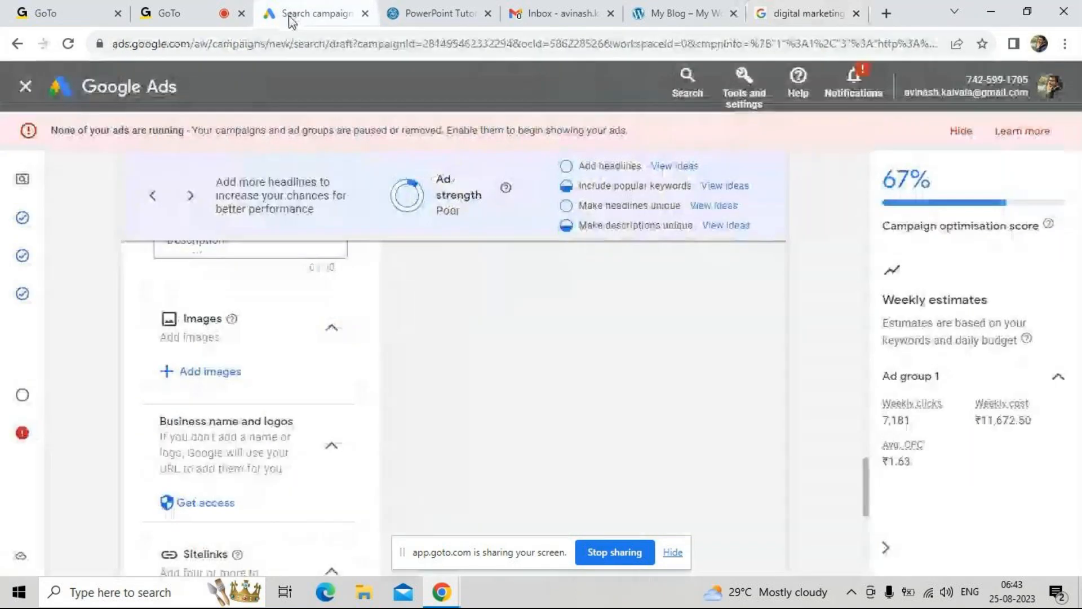
scroll(236, 478, "down", 1)
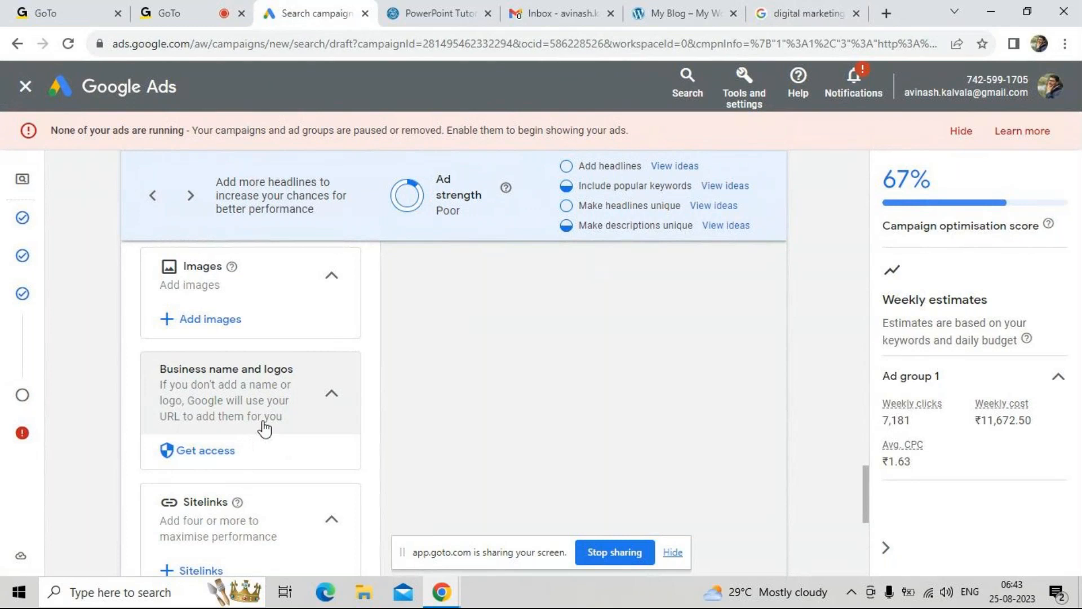
scroll(282, 426, "down", 1)
scroll(282, 426, "down", 1)
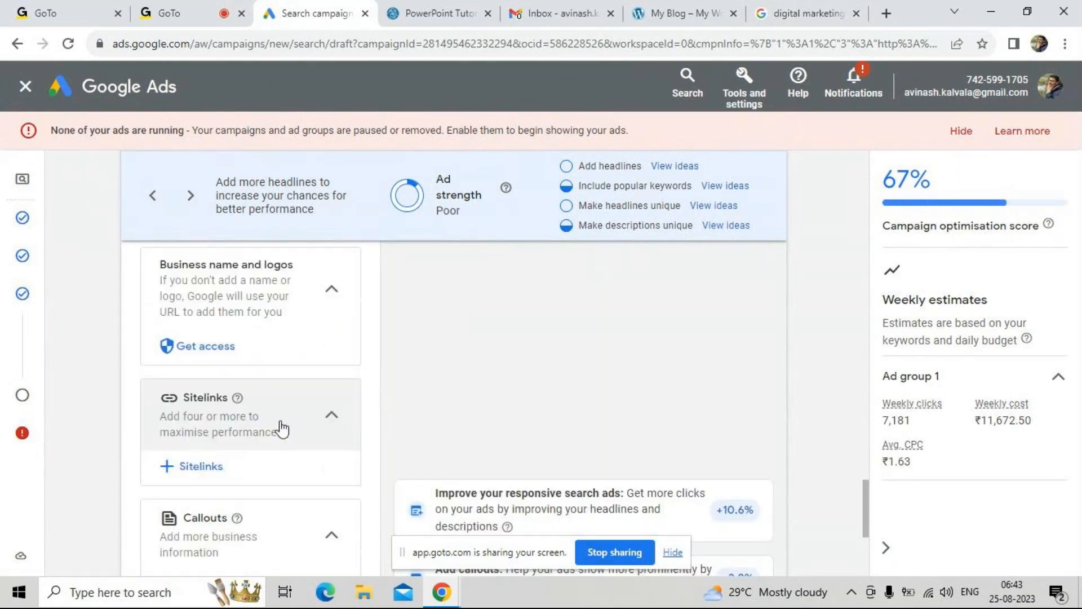
scroll(267, 404, "down", 1)
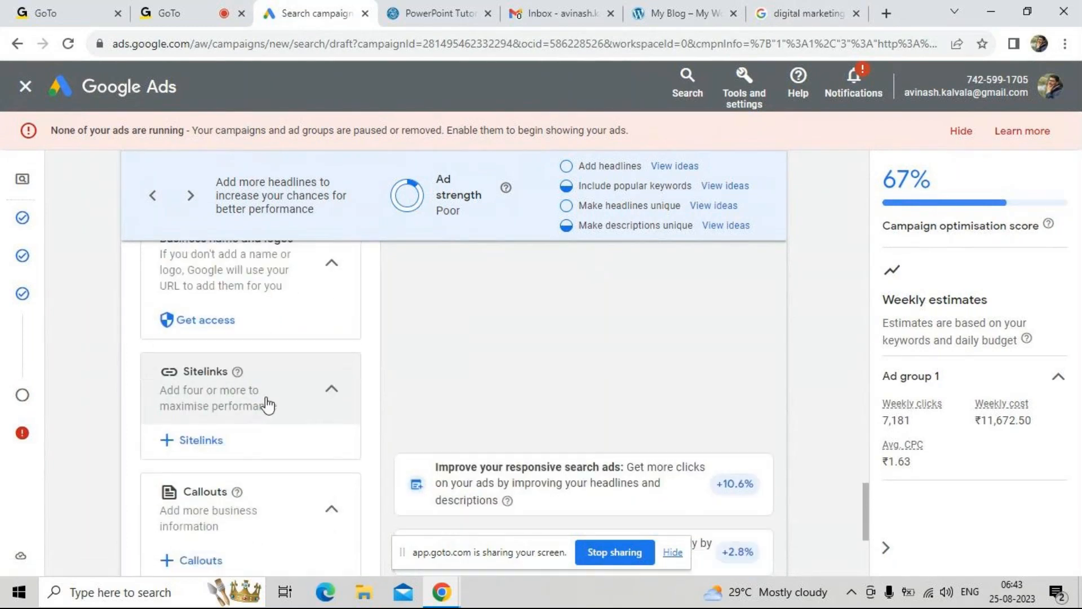
scroll(241, 405, "down", 3)
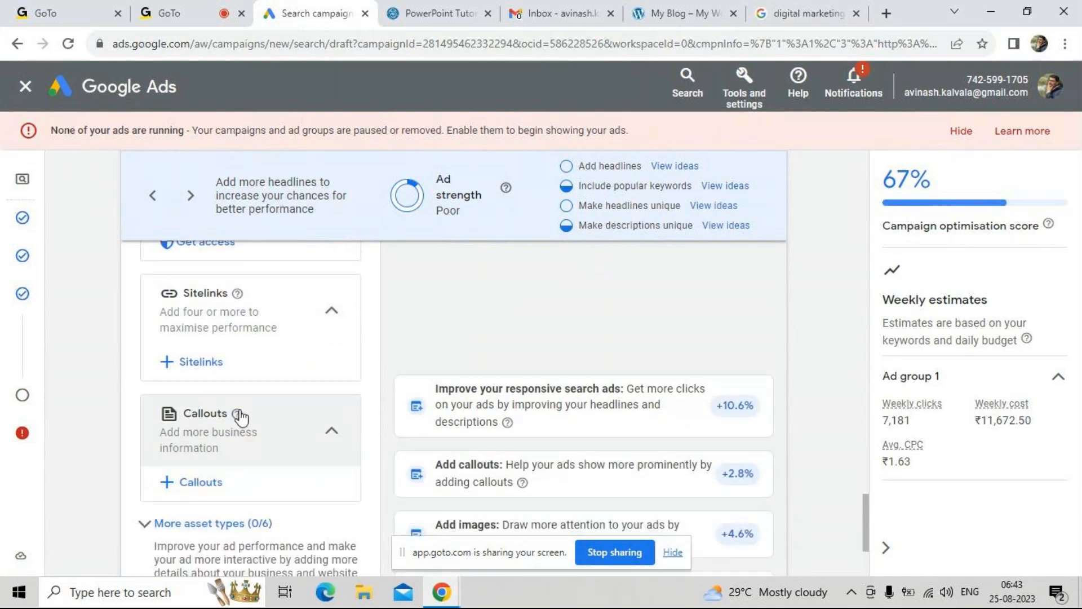
Switch to the "digital marketing course" search results and examine the links shown beneath the sponsored ads
left_click(815, 8)
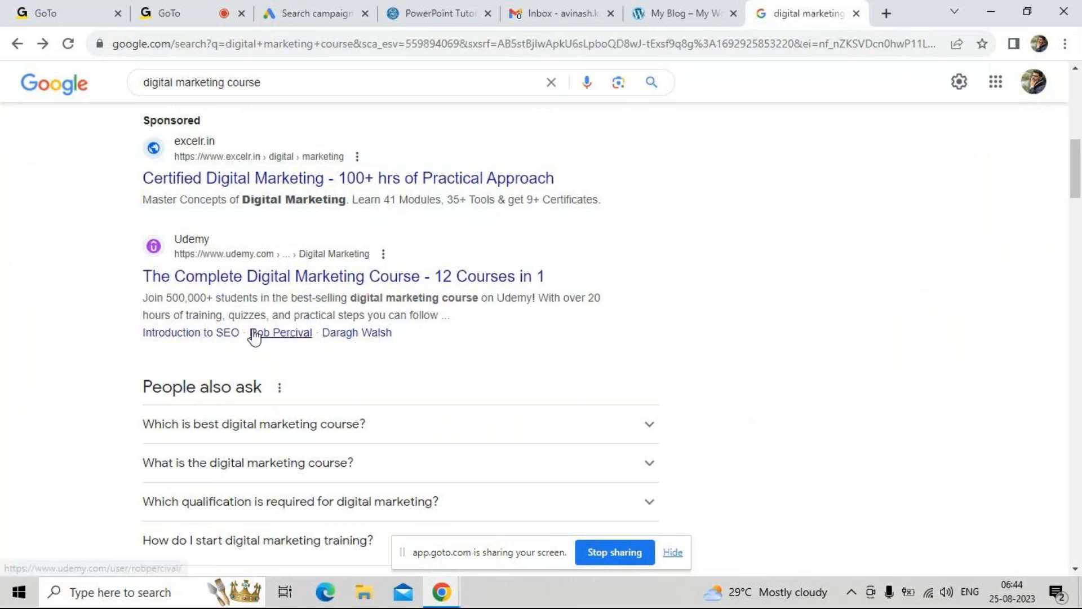
scroll(254, 336, "up", 6)
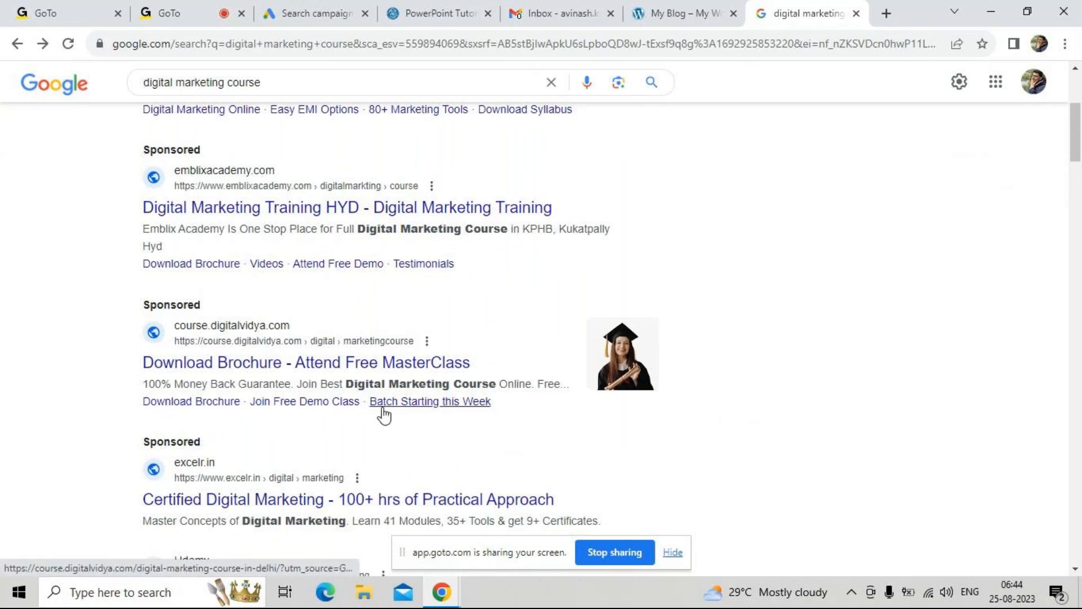
left_click_drag(500, 411, 277, 403)
left_click(344, 427)
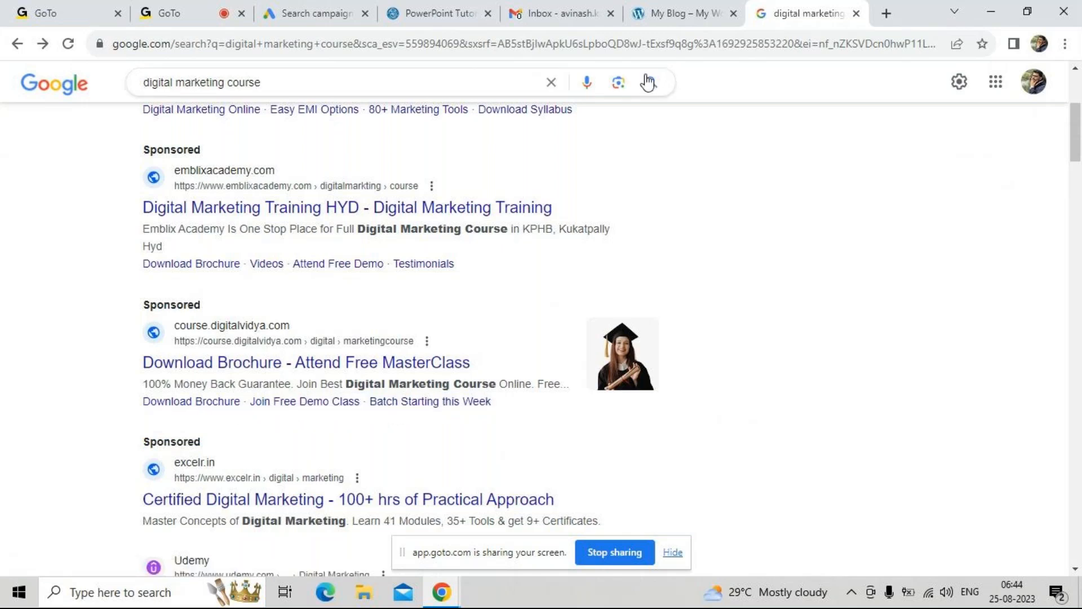
Open the campaign's callouts form in Google Ads, compare it with the sponsored course ads, and close it without adding callouts
left_click(269, 8)
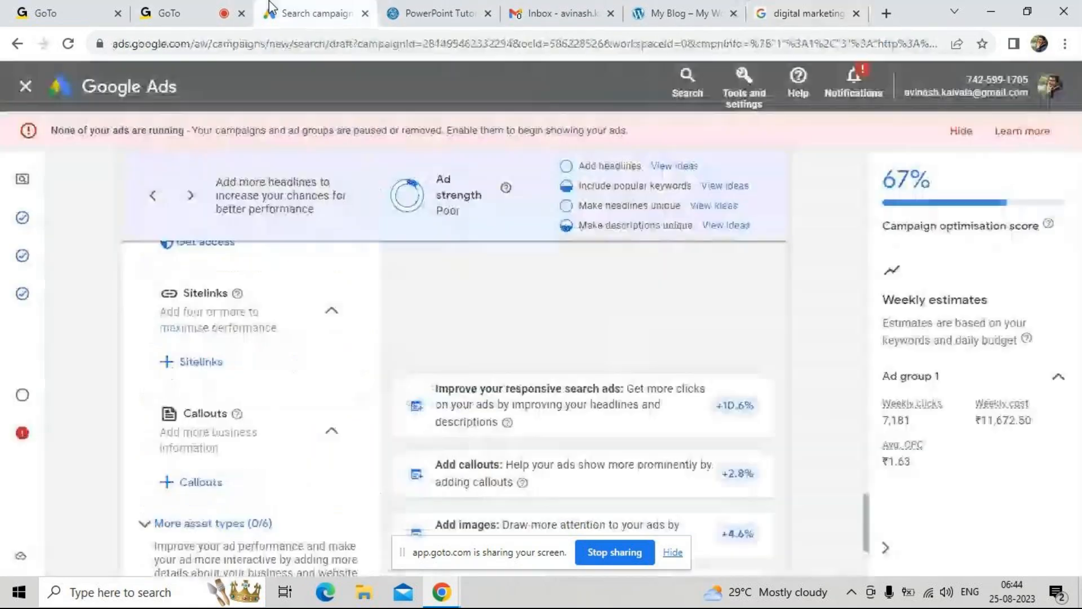
left_click(201, 482)
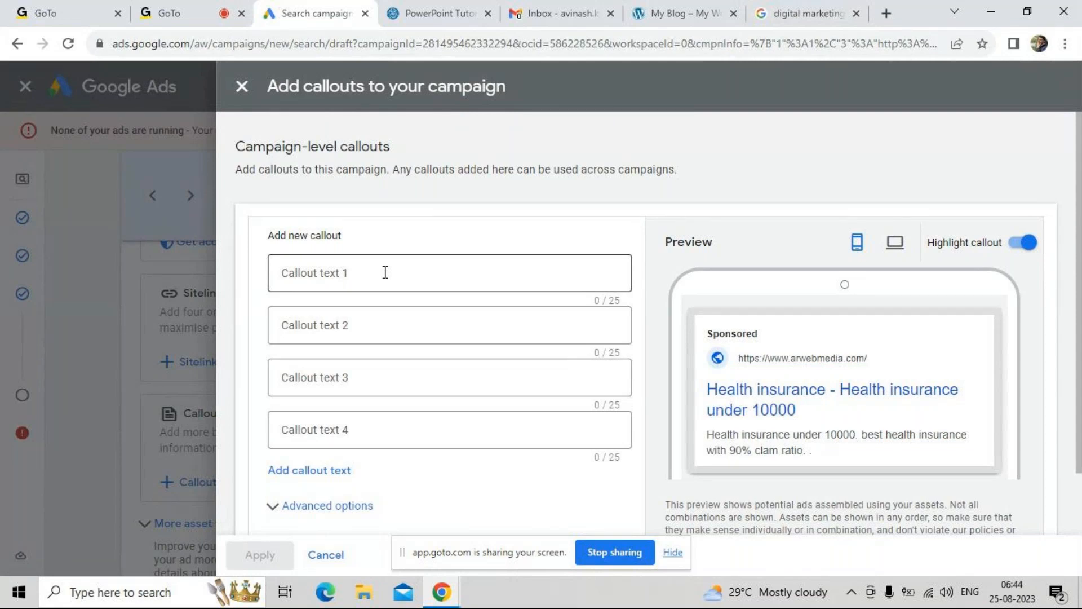
left_click(788, 13)
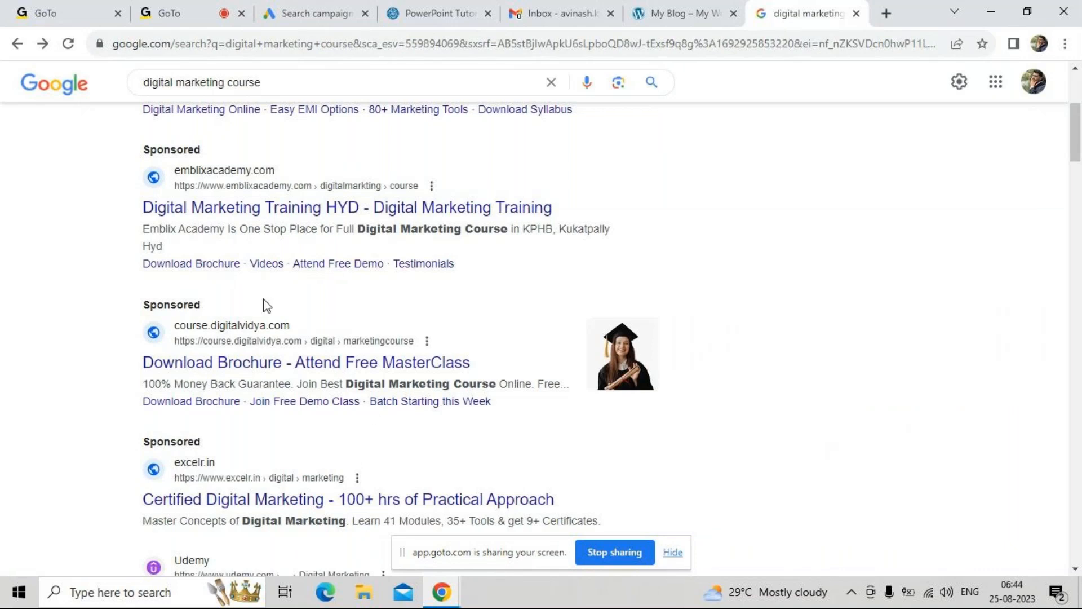
scroll(425, 316, "up", 1)
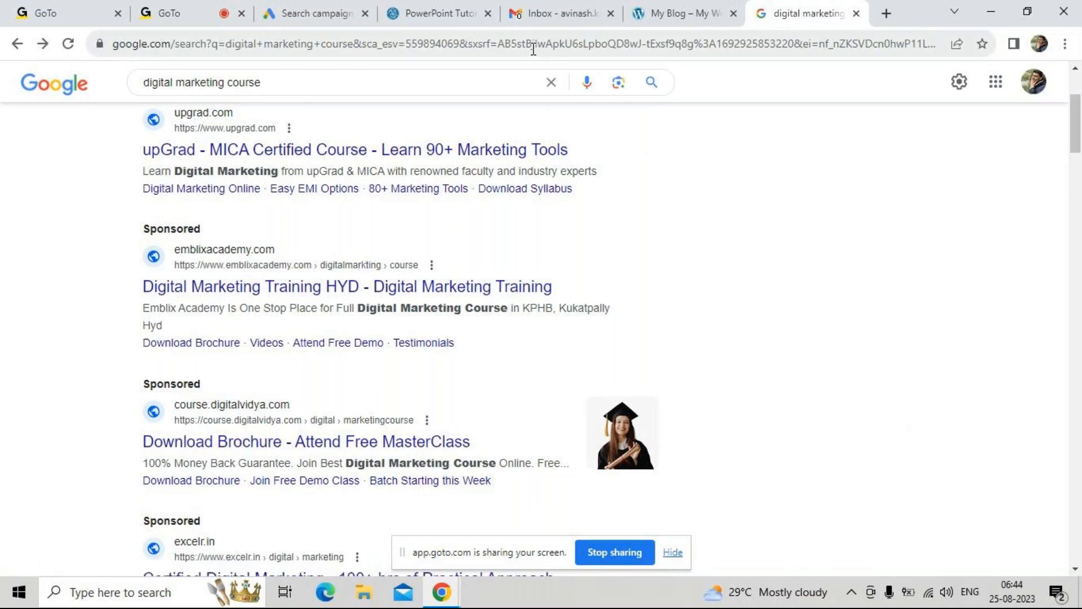
left_click(318, 11)
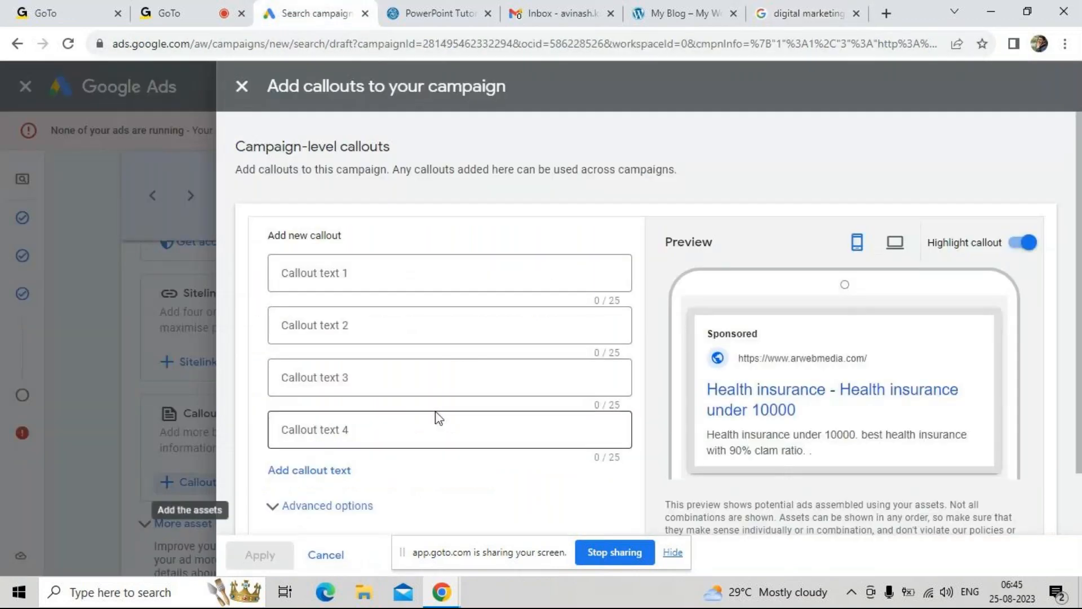
scroll(438, 416, "down", 1)
scroll(290, 204, "up", 1)
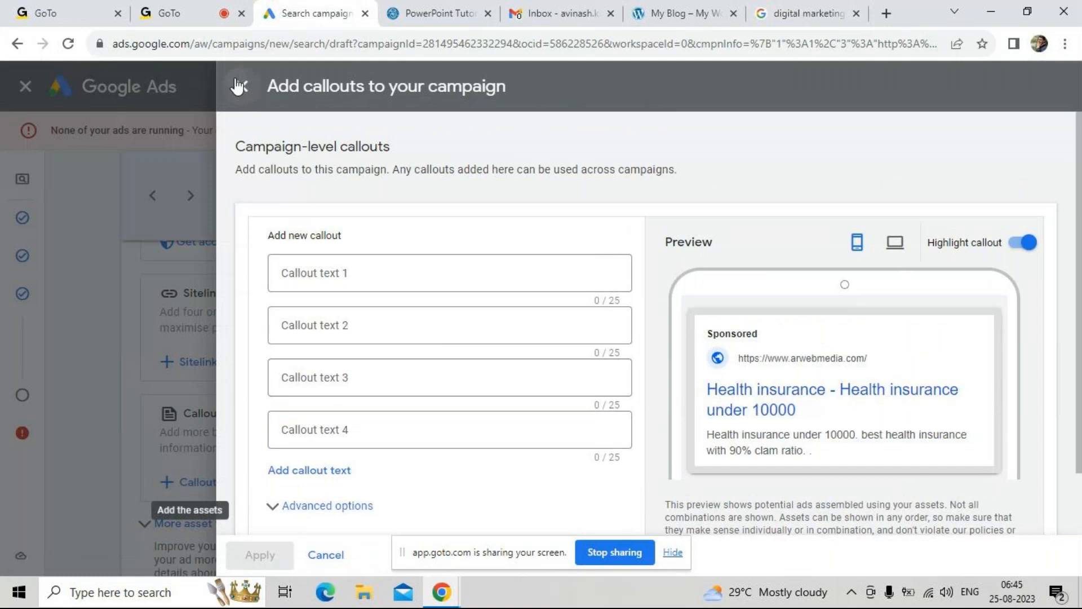
left_click(242, 85)
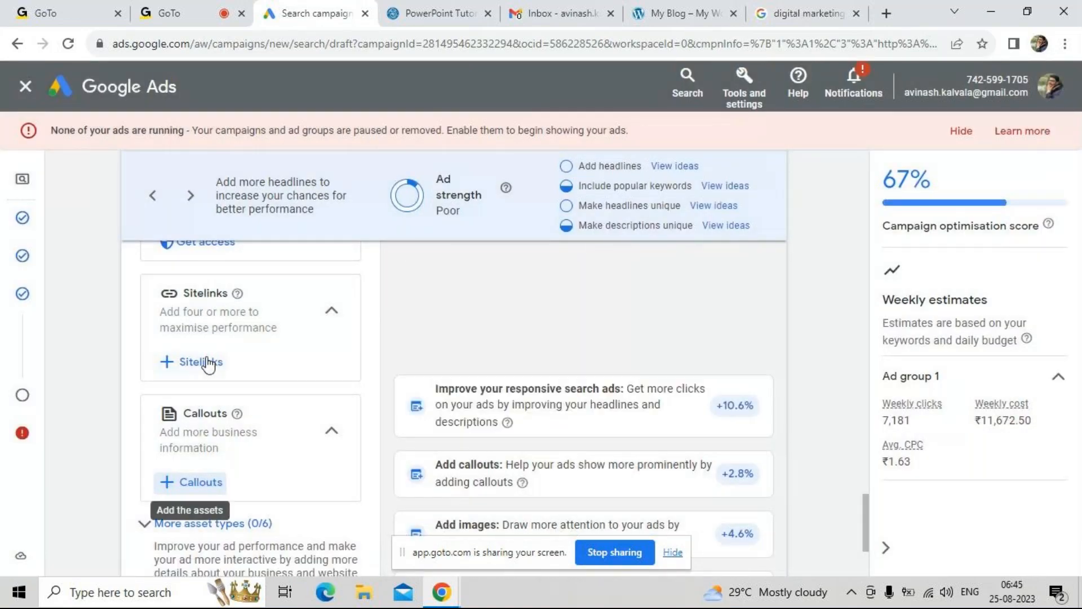
Open the sitelink asset library for the campaign and go back to the "health insurance" search results in the Google search page
left_click(200, 362)
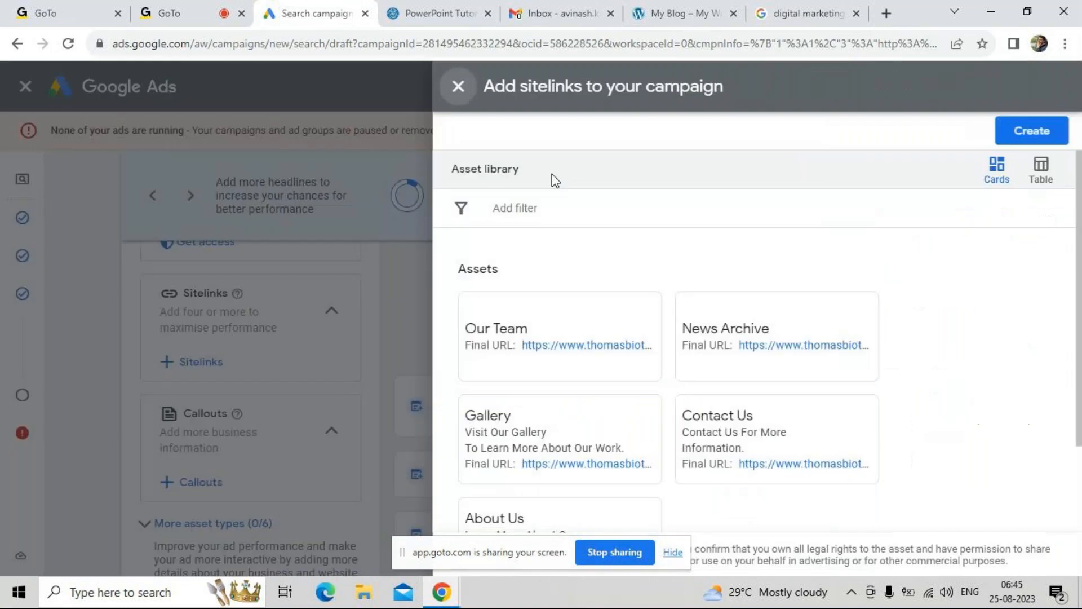
left_click(789, 12)
scroll(498, 292, "up", 5)
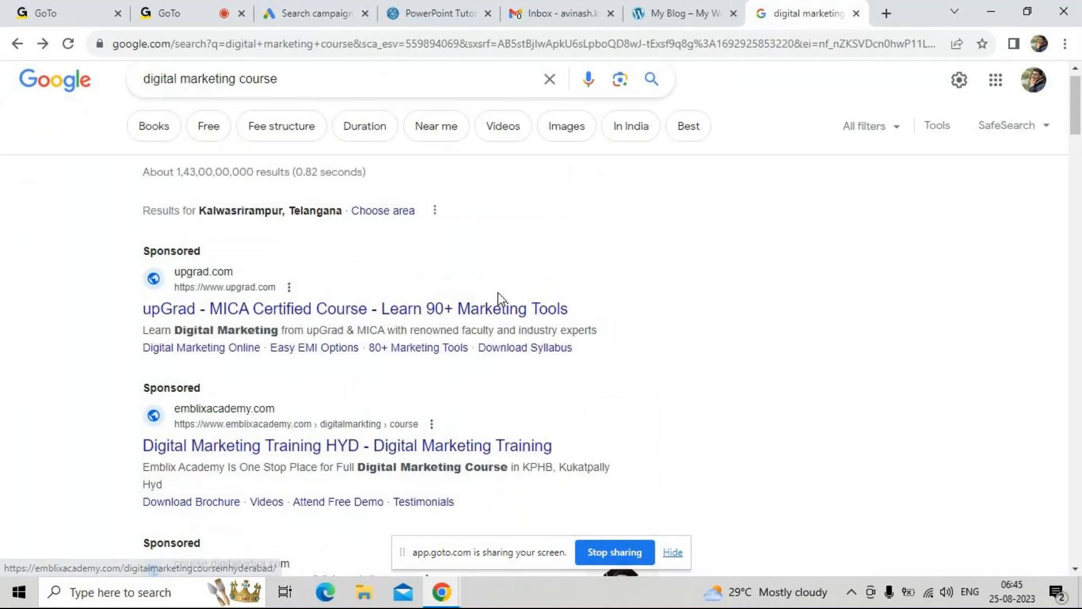
left_click(19, 44)
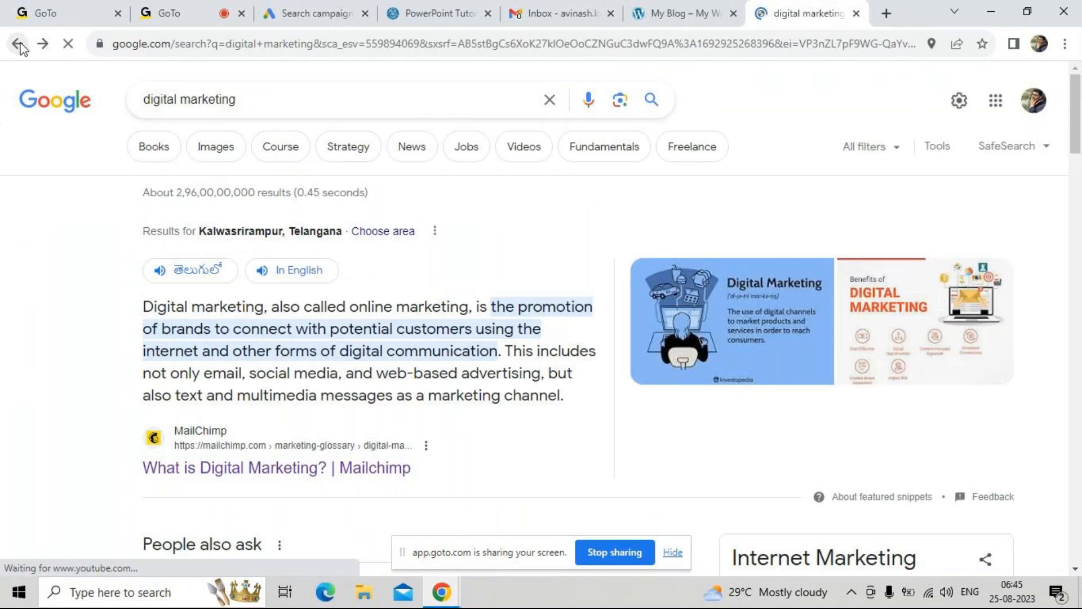
left_click(17, 44)
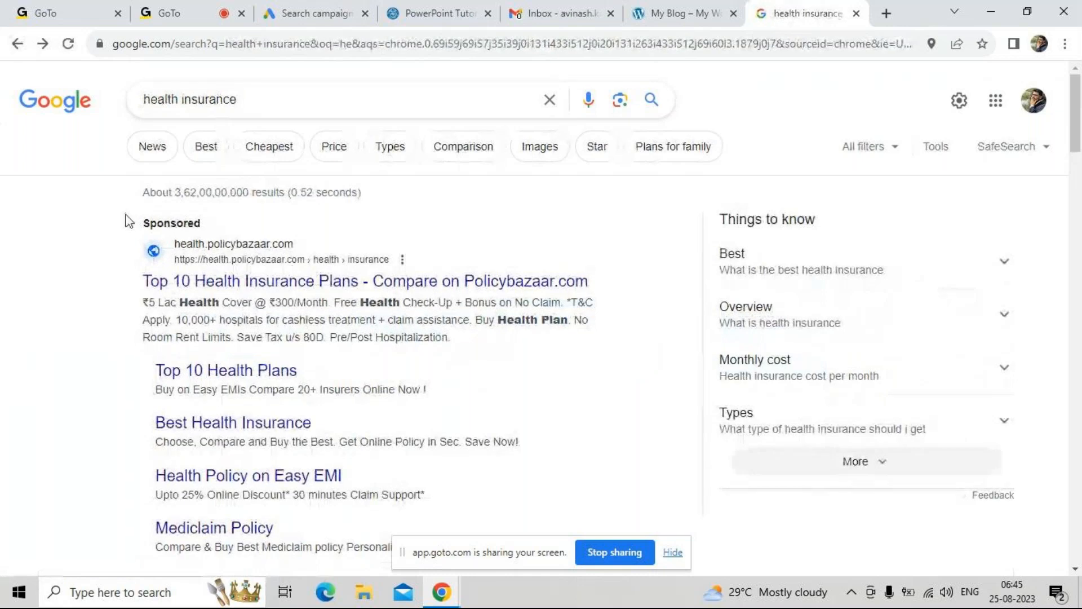
Examine the headlines, descriptions and extra link lines of the sponsored Policybazaar and Care Health Insurance ads
left_click_drag(138, 281, 240, 281)
left_click_drag(138, 302, 208, 339)
left_click(135, 383)
scroll(135, 383, "down", 2)
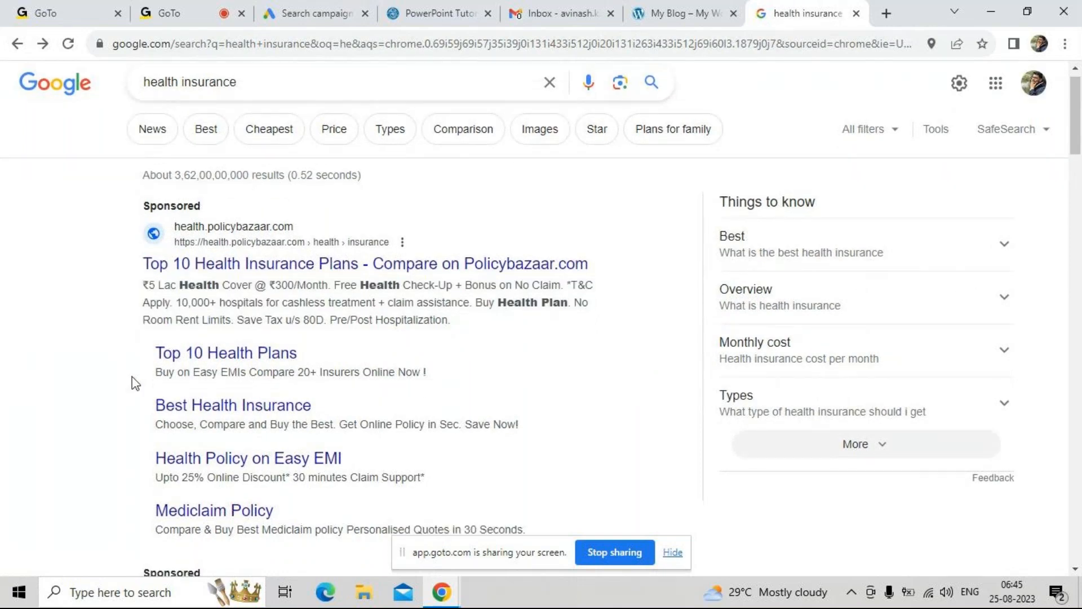
scroll(135, 384, "down", 2)
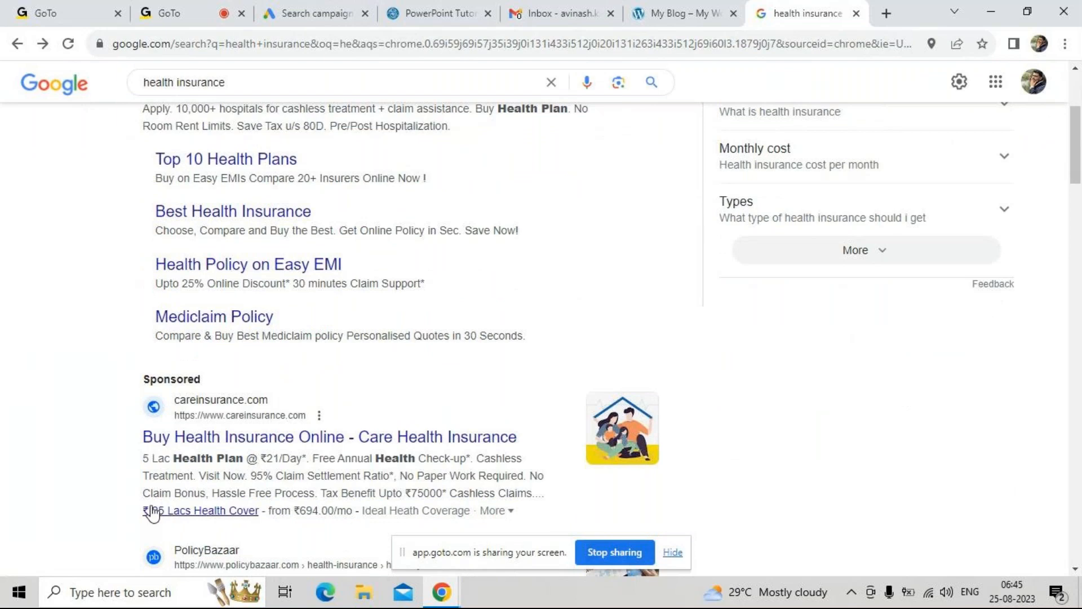
left_click_drag(142, 510, 242, 510)
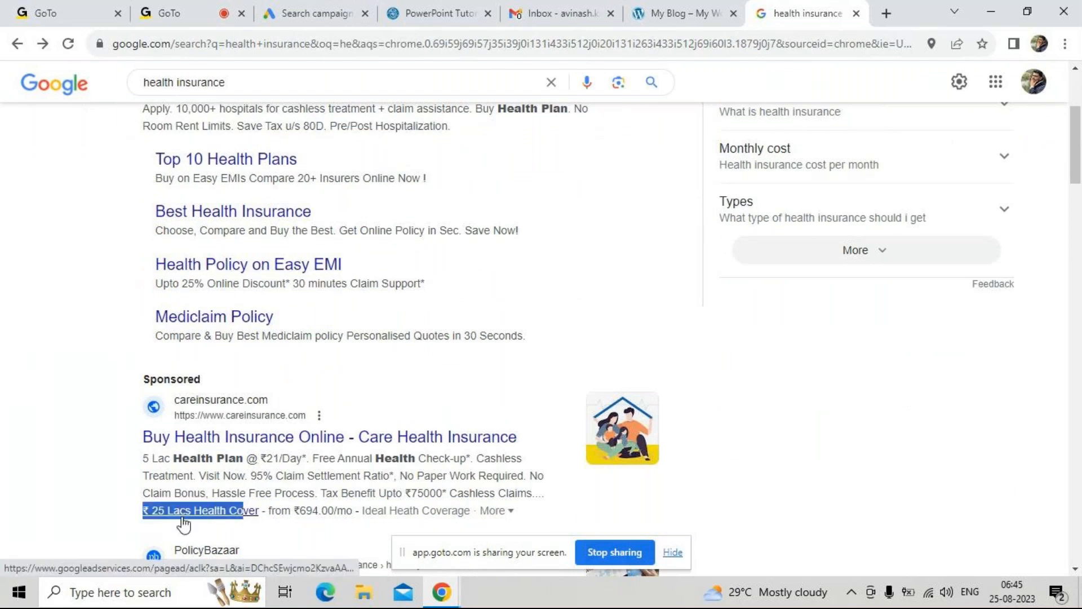
left_click(114, 513)
scroll(129, 375, "up", 1)
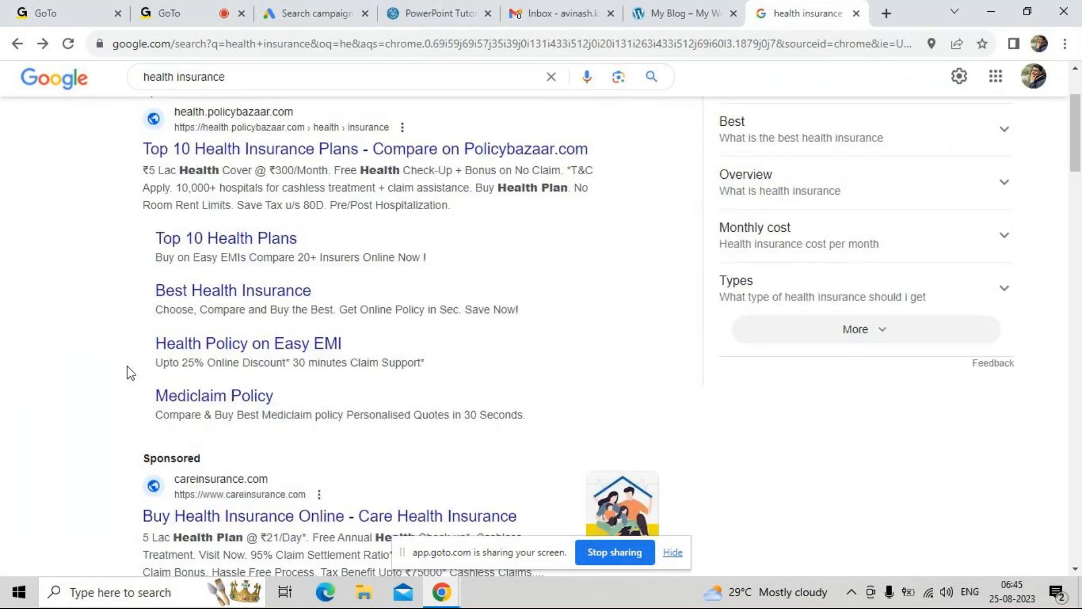
Examine the titles and description lines of the "Top 10 Health Plans" and "Best Health Insurance" sitelinks
left_click_drag(150, 236, 298, 239)
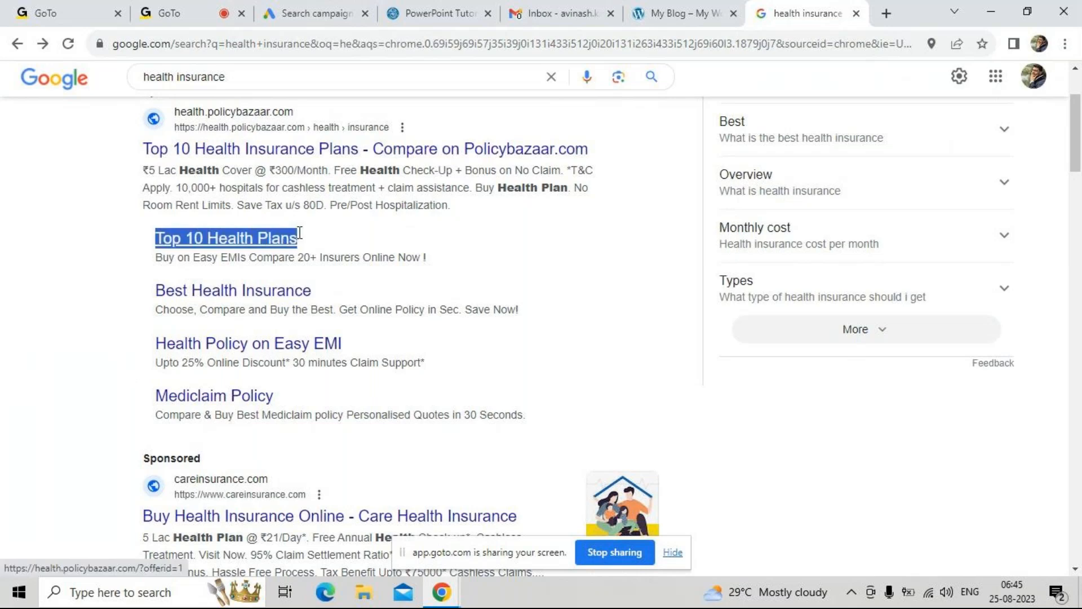
left_click_drag(157, 261, 207, 258)
left_click_drag(148, 293, 255, 295)
left_click_drag(155, 318, 169, 313)
Return to the Google Ads draft and start creating a new sitelink with its text field ready for entry
left_click(316, 14)
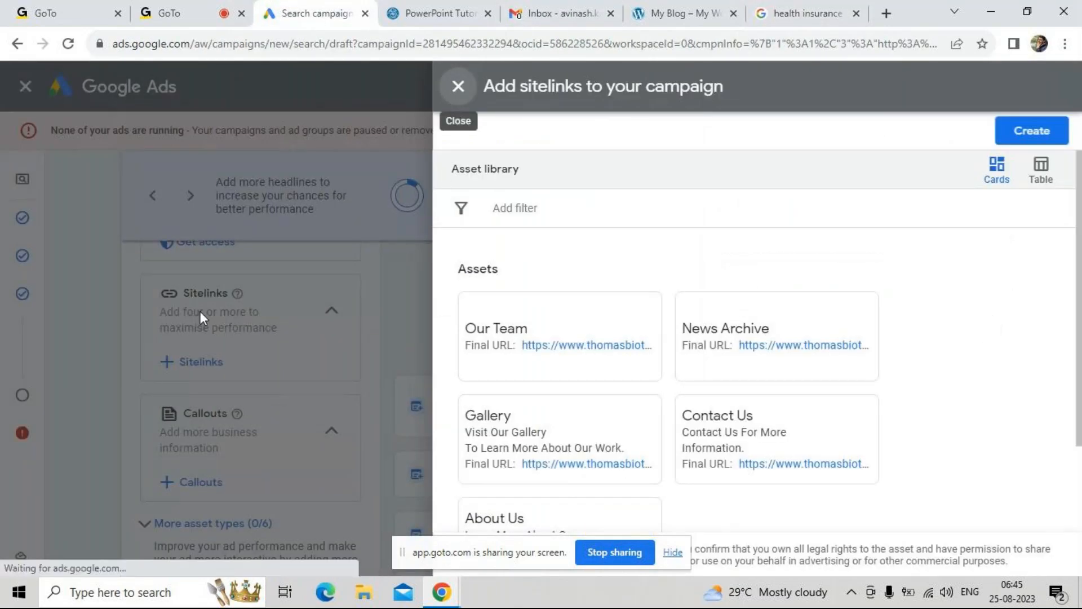
left_click(1041, 137)
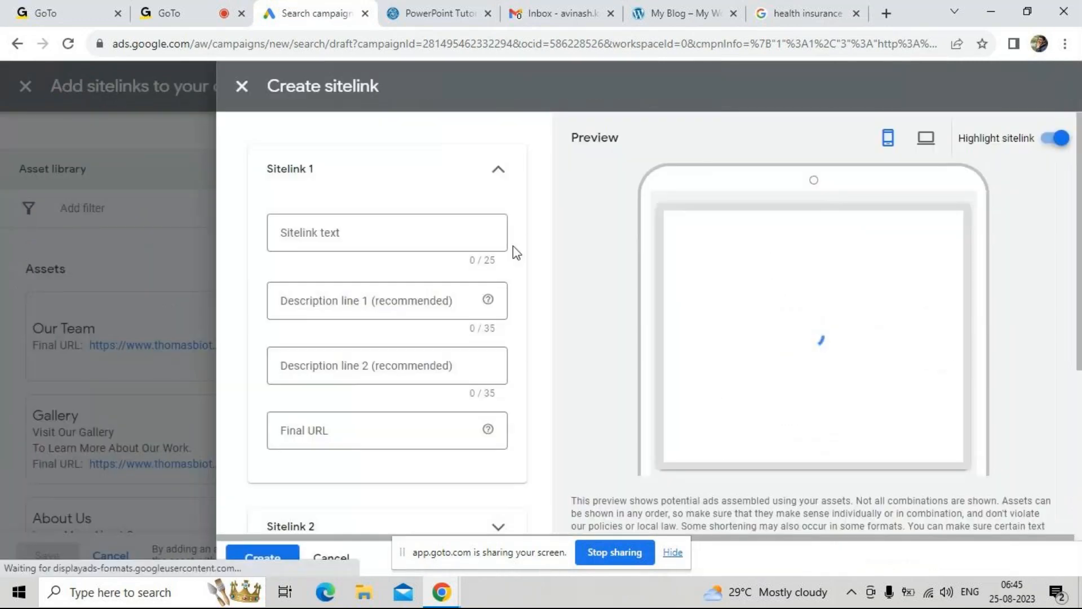
left_click(409, 229)
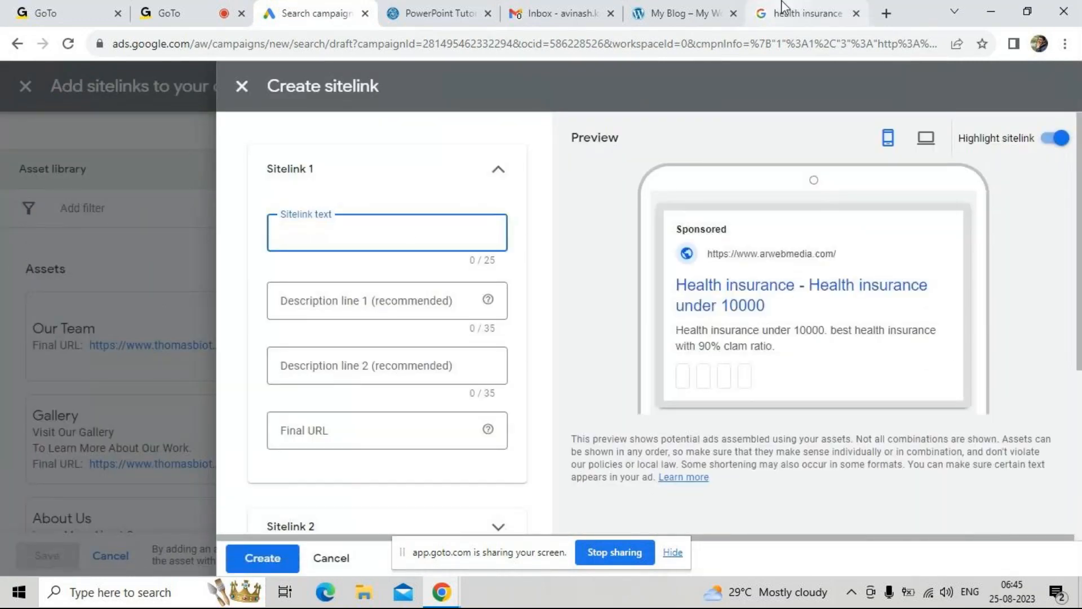
Check the sitelinks in the sponsored Policybazaar ad again and return to the Sitelink 1 form in Google Ads
left_click(760, 17)
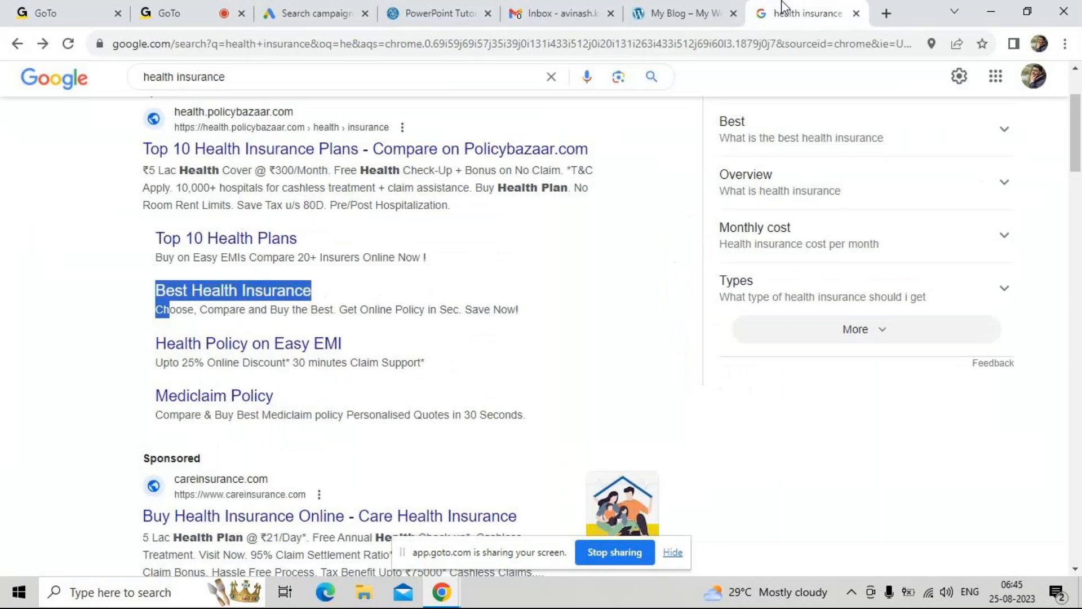
left_click(137, 305)
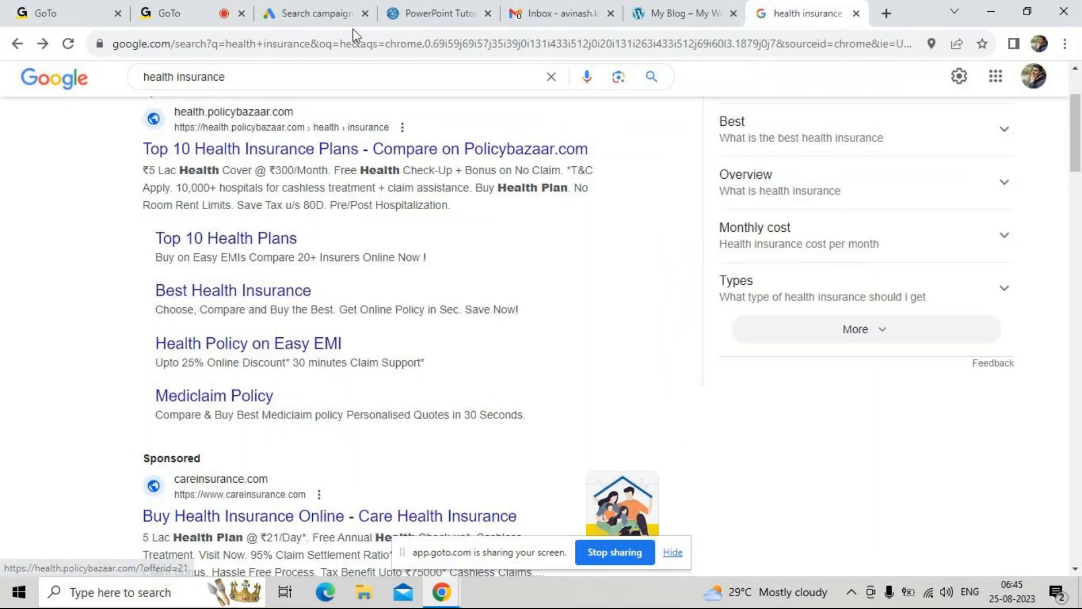
left_click(298, 16)
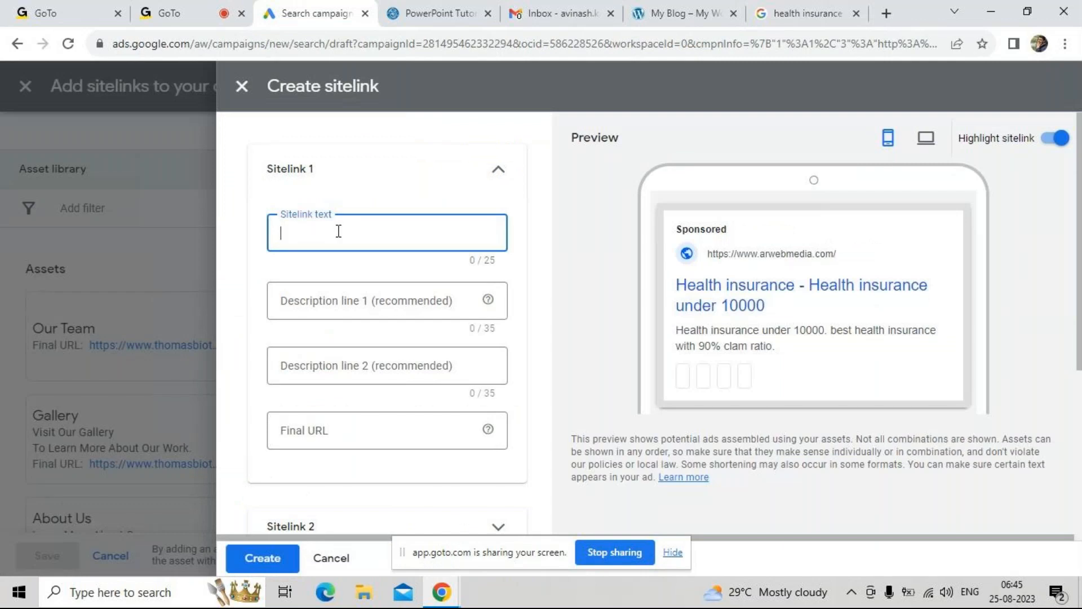
Fill in Sitelink 1 with the text "Top 10 health plans" and the description lines "Best Health insurance policy" and "arwebmedia.com"
type("Top 10 h")
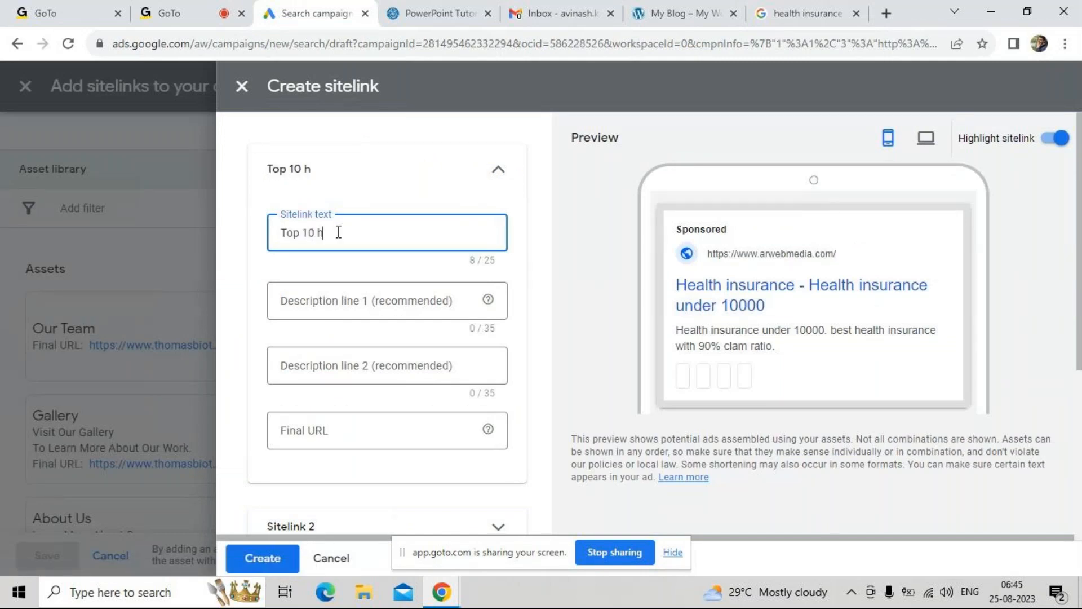
type("ealth plans")
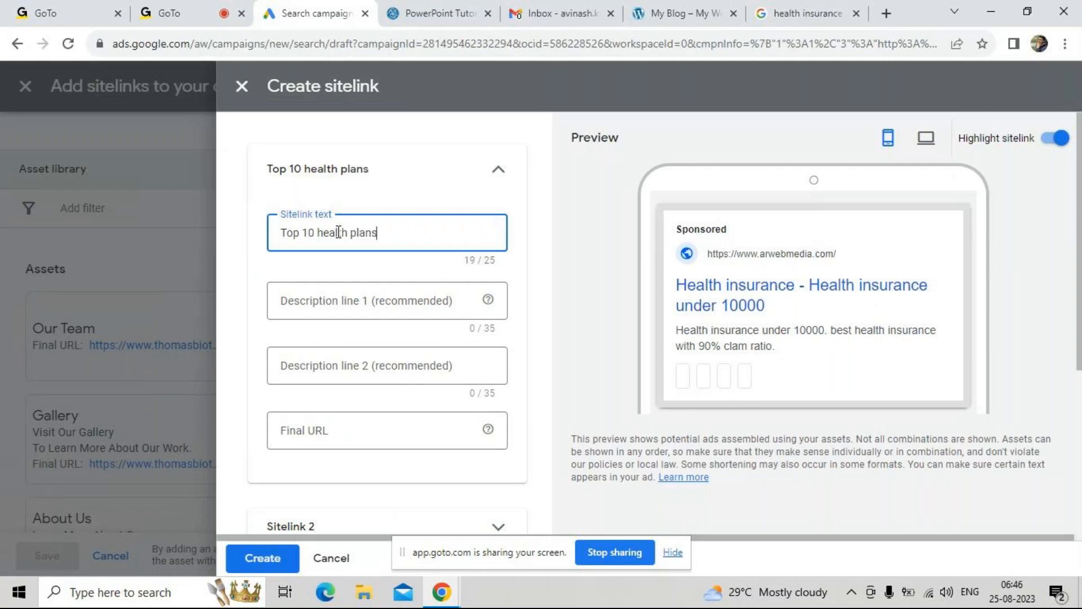
key("Tab")
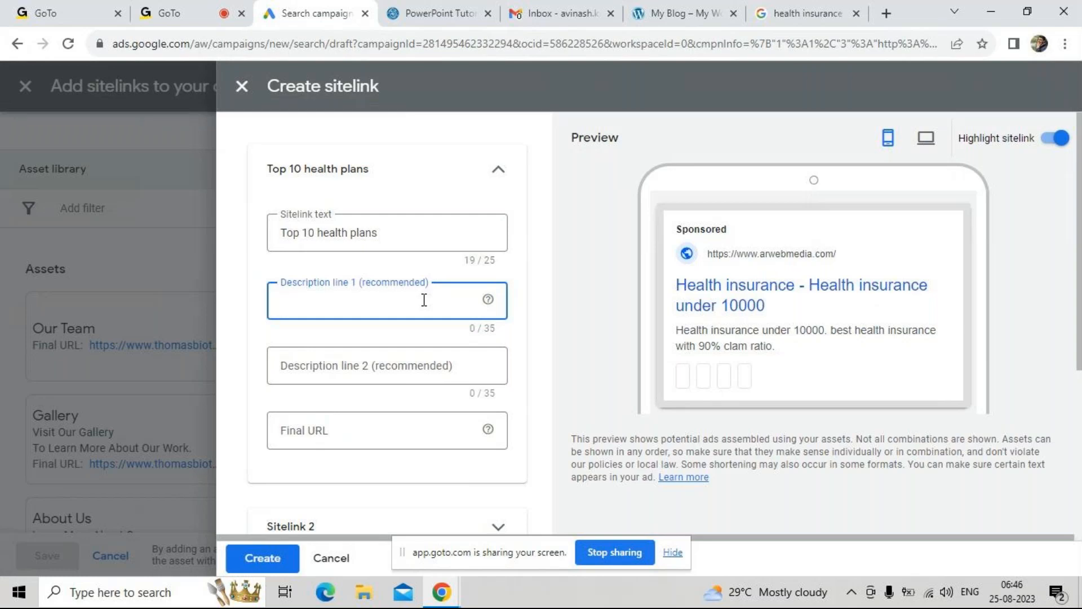
type("Best Health insurance")
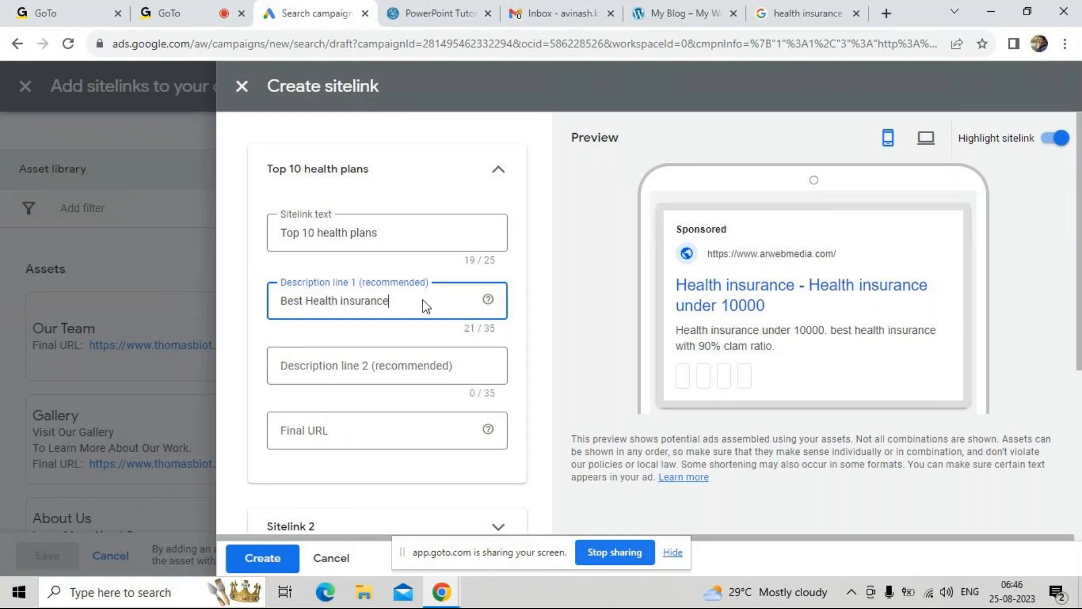
type(" policy")
left_click(369, 363)
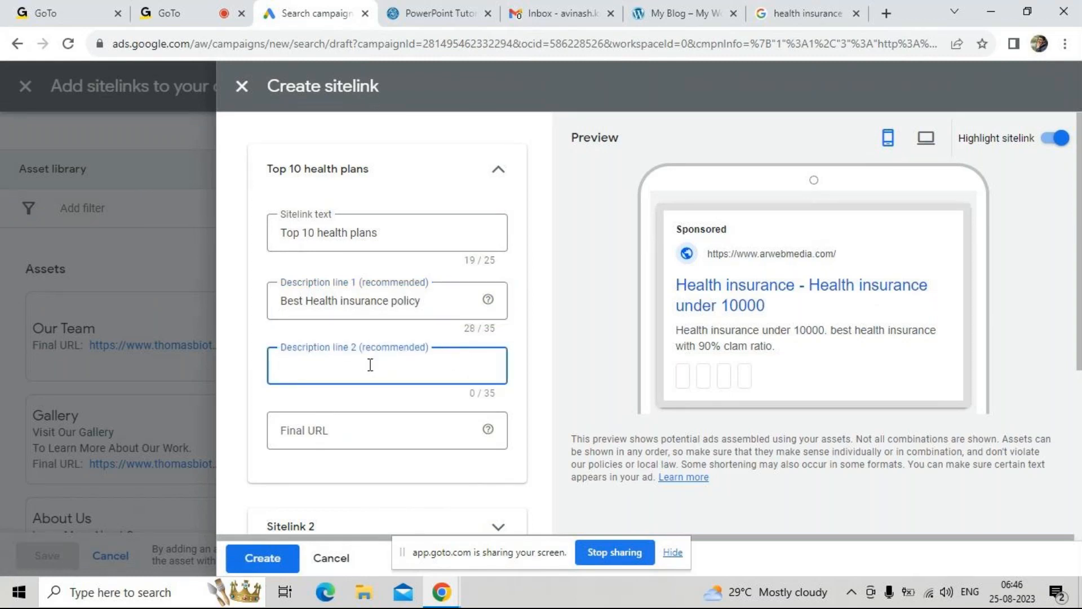
type("arwebmedia.com")
left_click(360, 430)
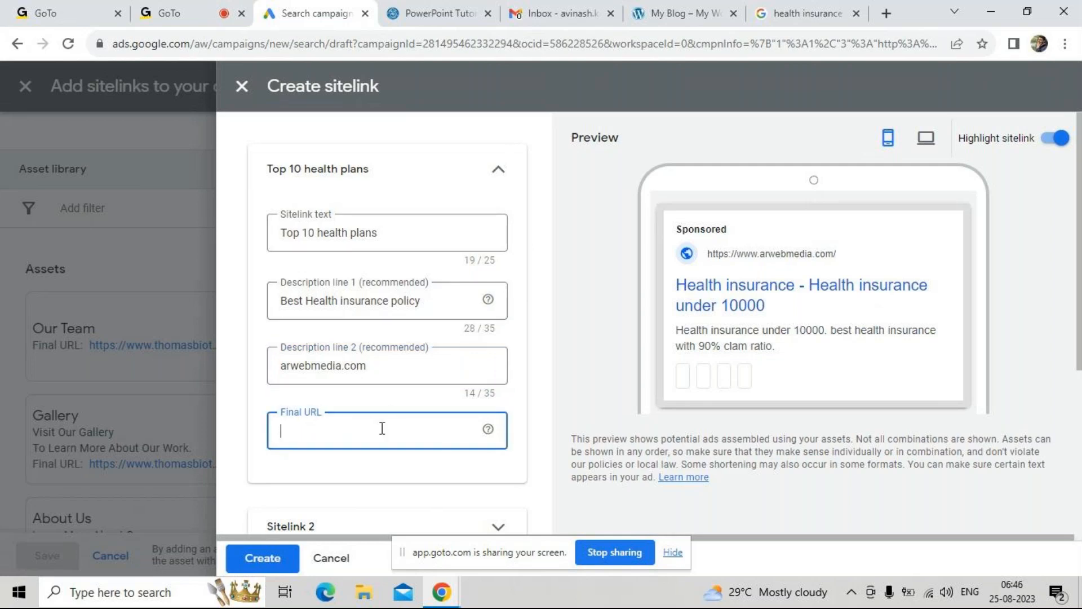
type("www.a")
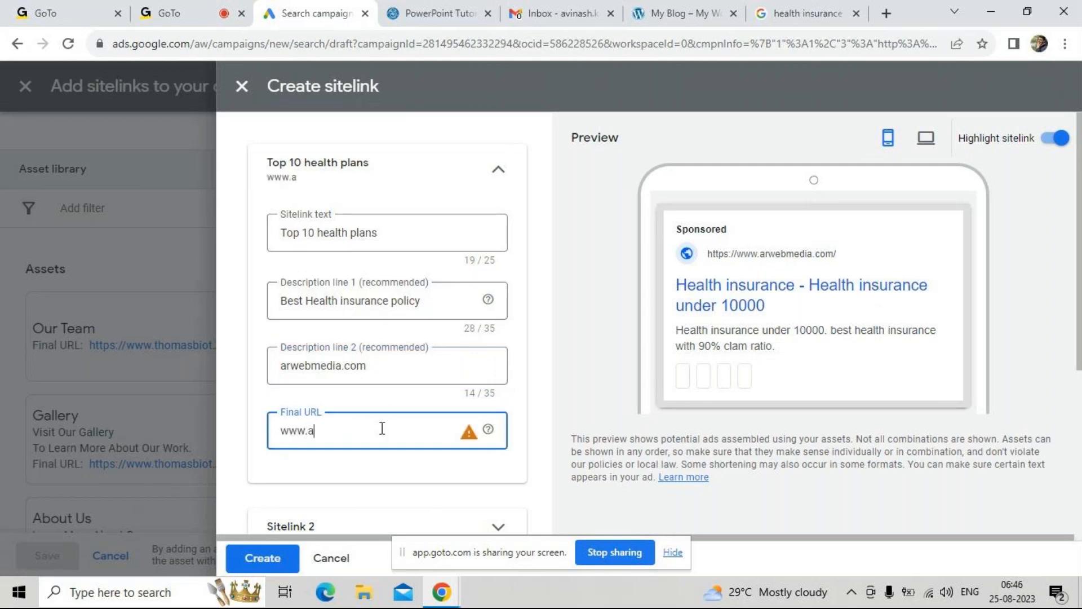
type("rwebmed")
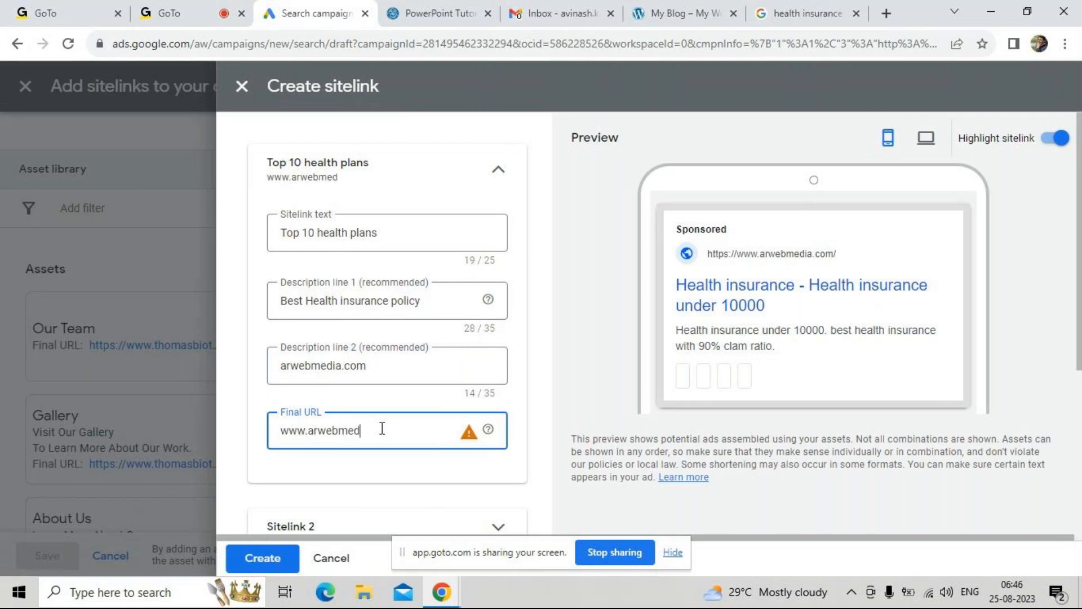
type("ia.com")
left_click(282, 431)
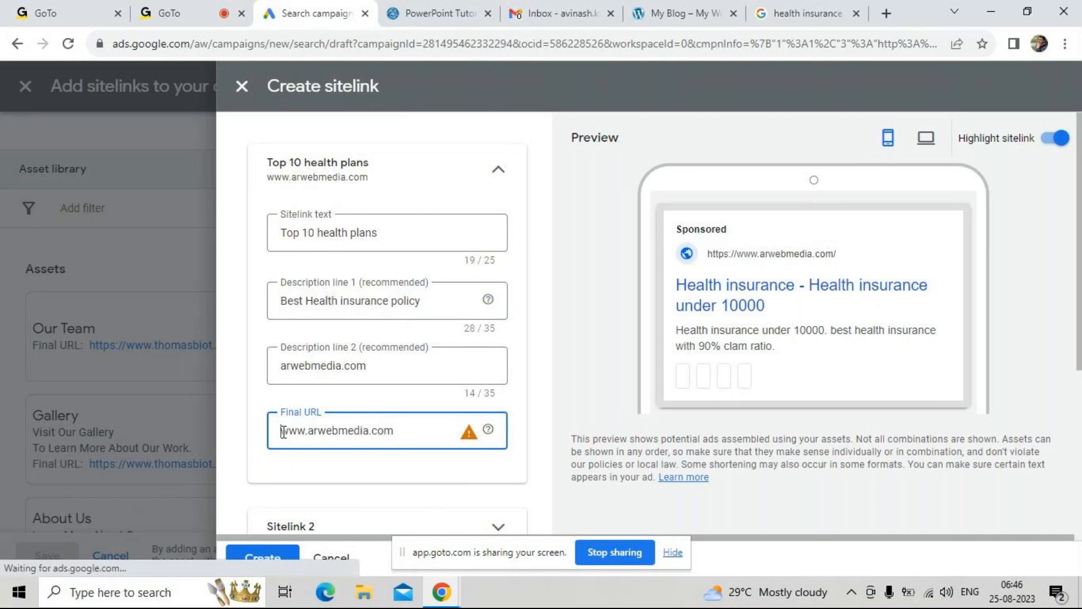
type("https://")
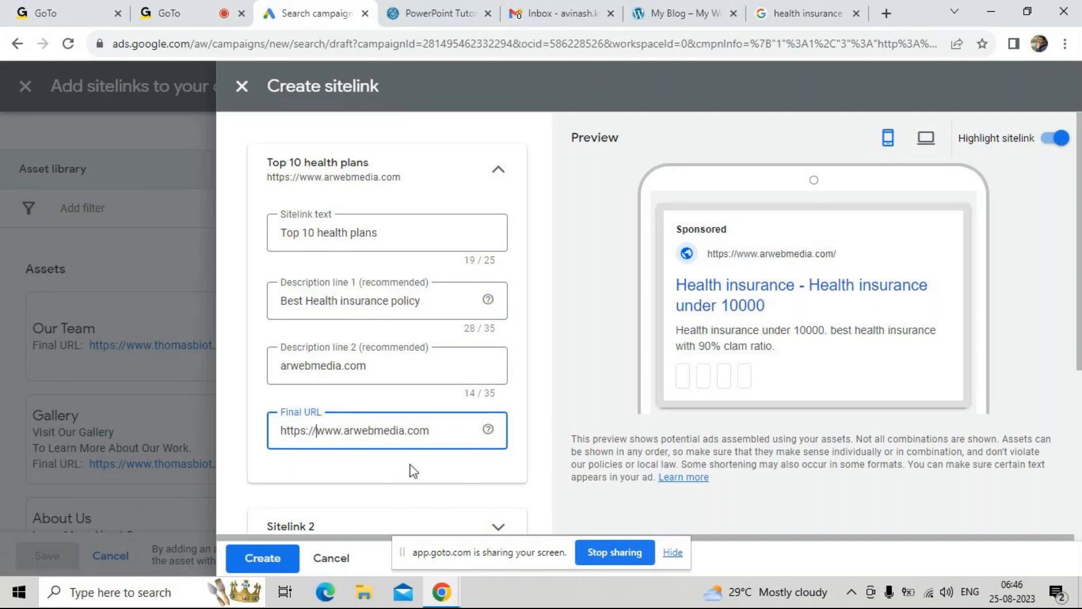
scroll(410, 464, "down", 1)
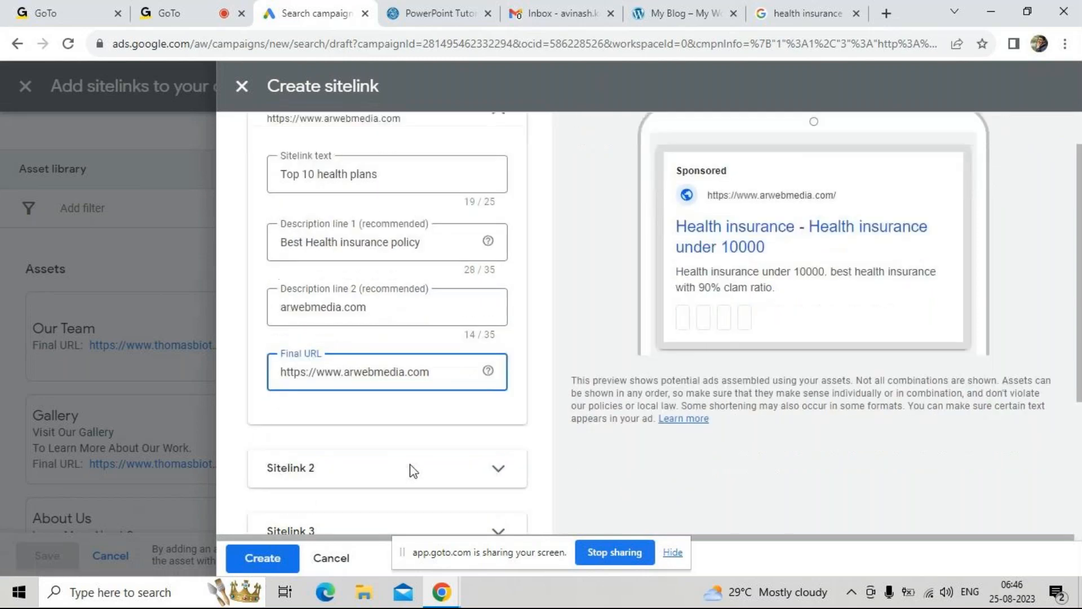
scroll(411, 467, "down", 4)
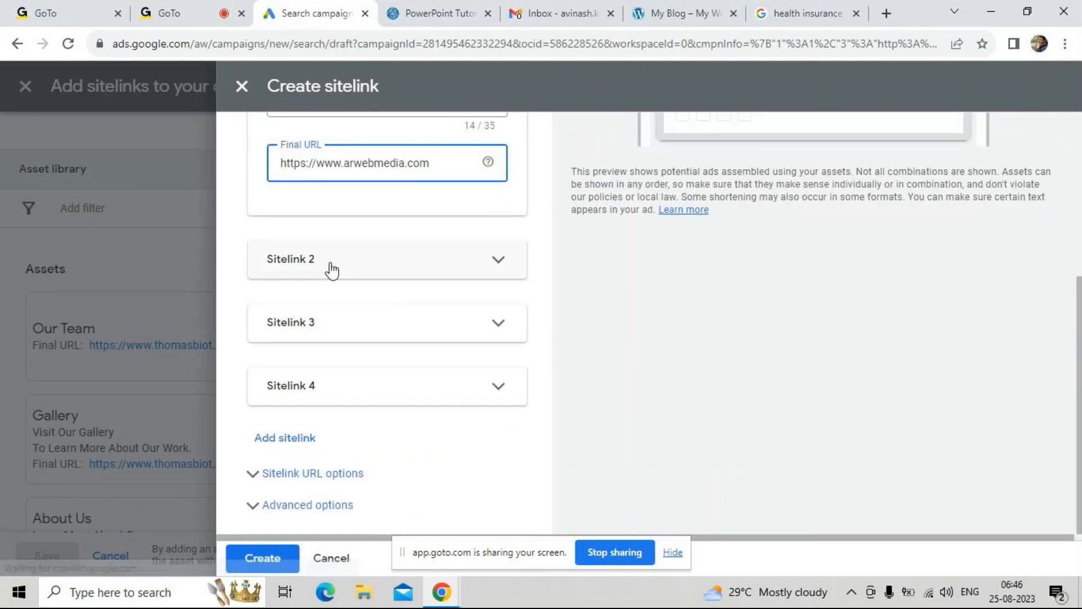
left_click(278, 563)
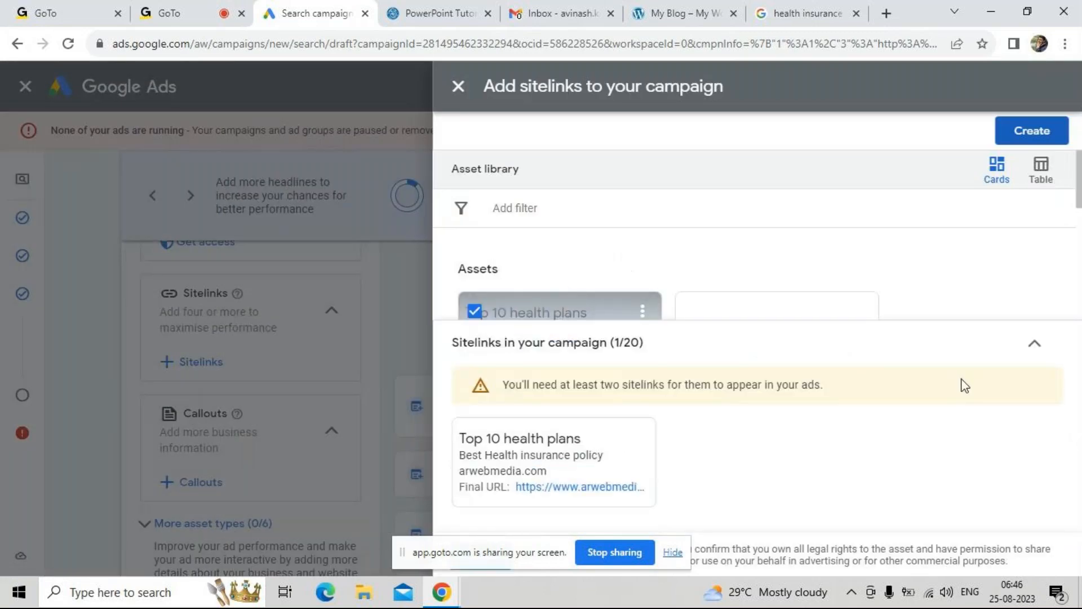
Check the selected "Top 10 health plans" sitelink's details and preview, and read the notice about the minimum number of sitelinks
left_click(1033, 345)
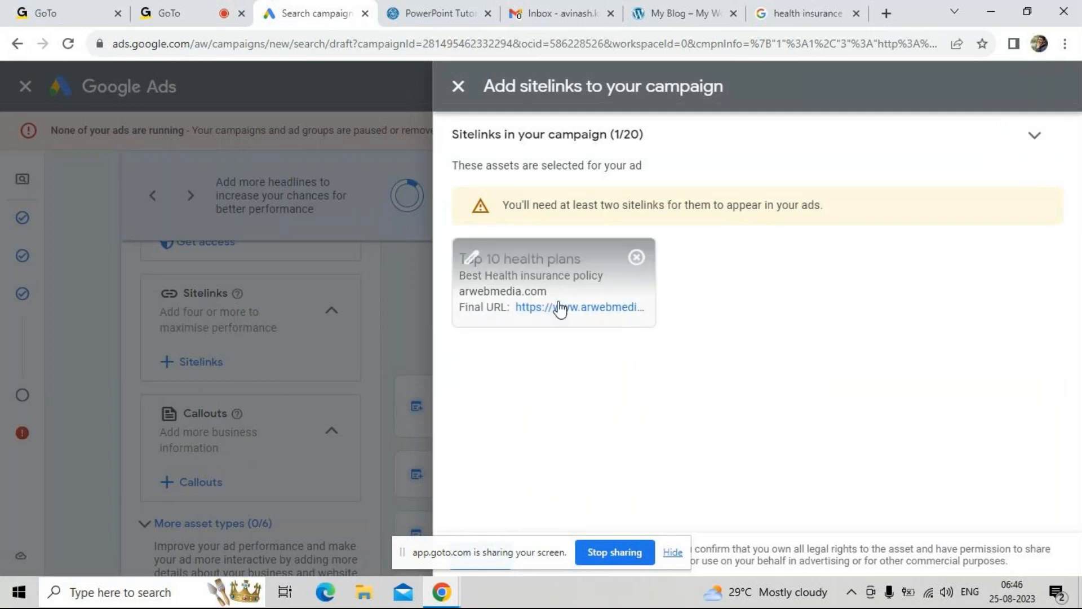
left_click(576, 268)
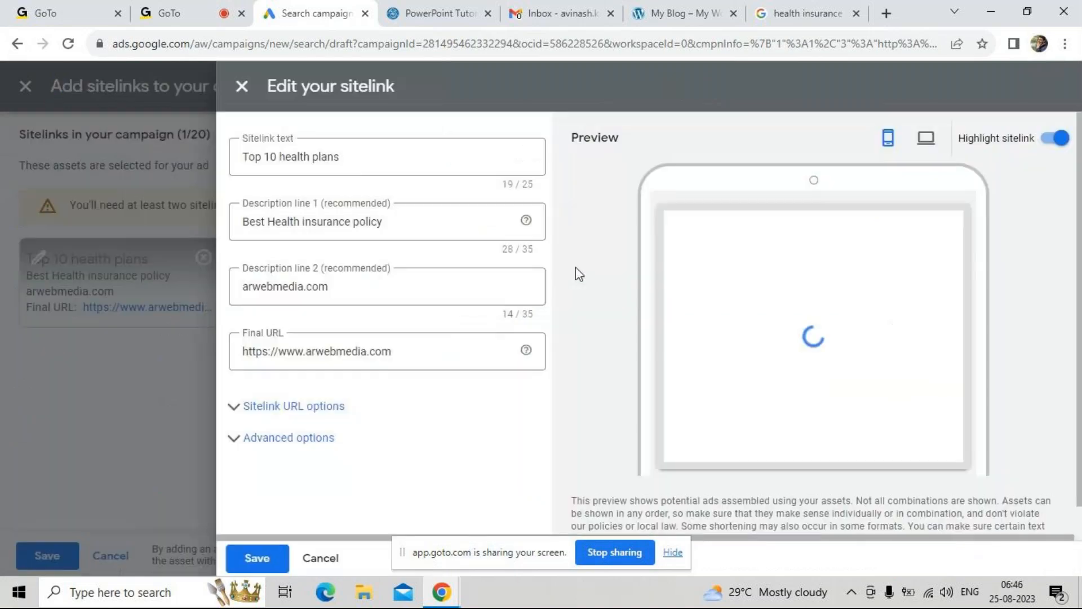
left_click(244, 89)
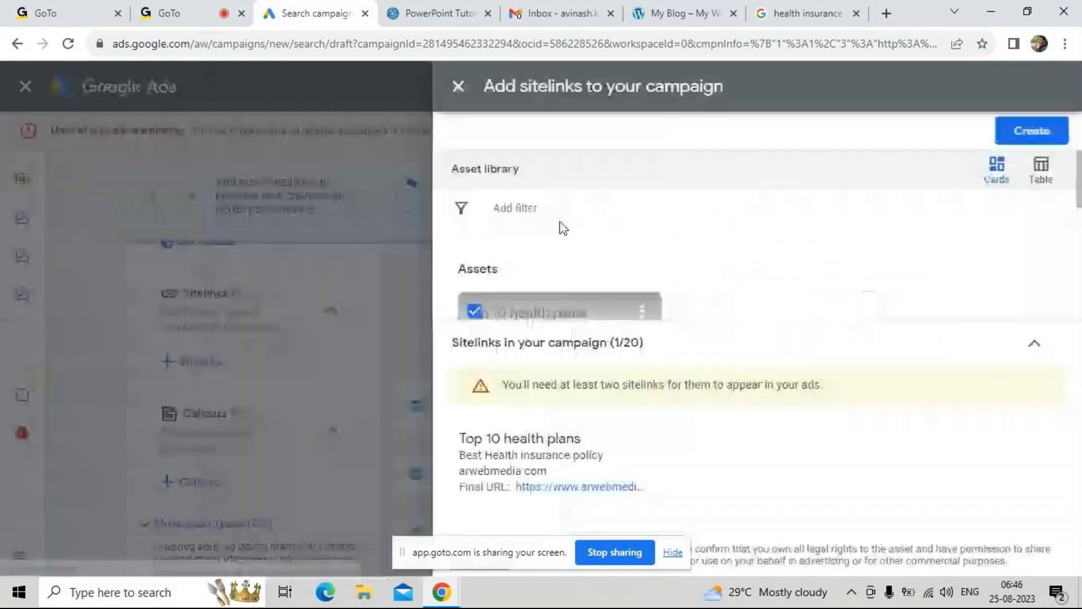
left_click(1036, 345)
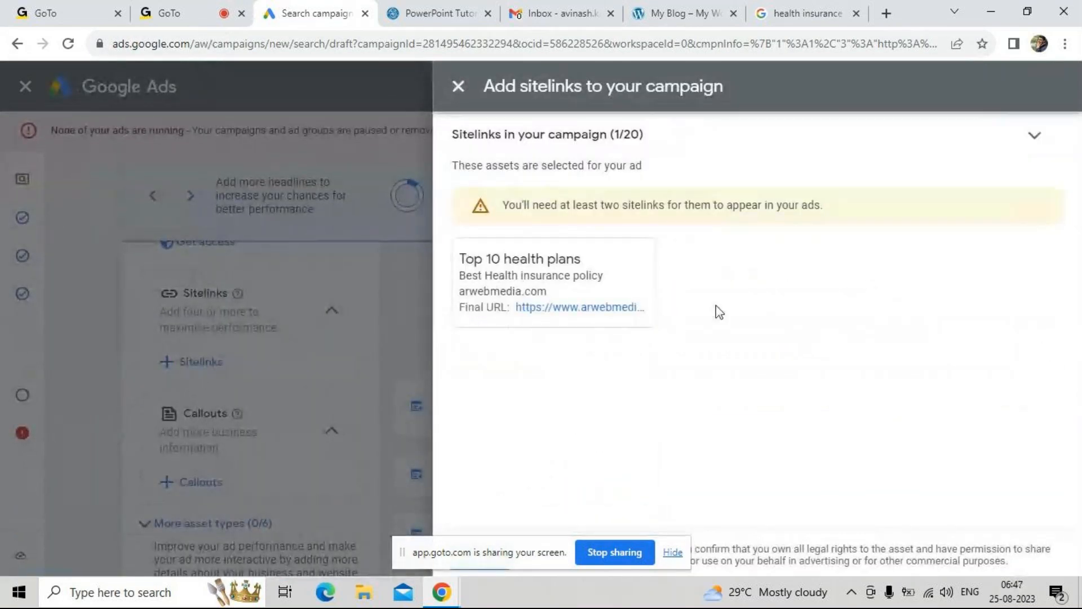
left_click(589, 292)
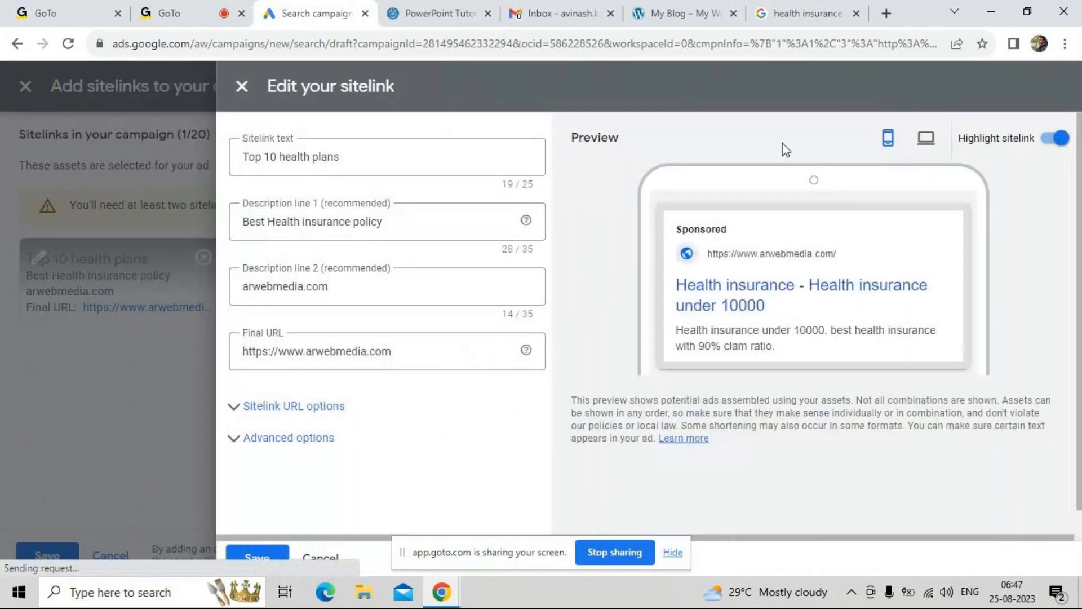
left_click(243, 89)
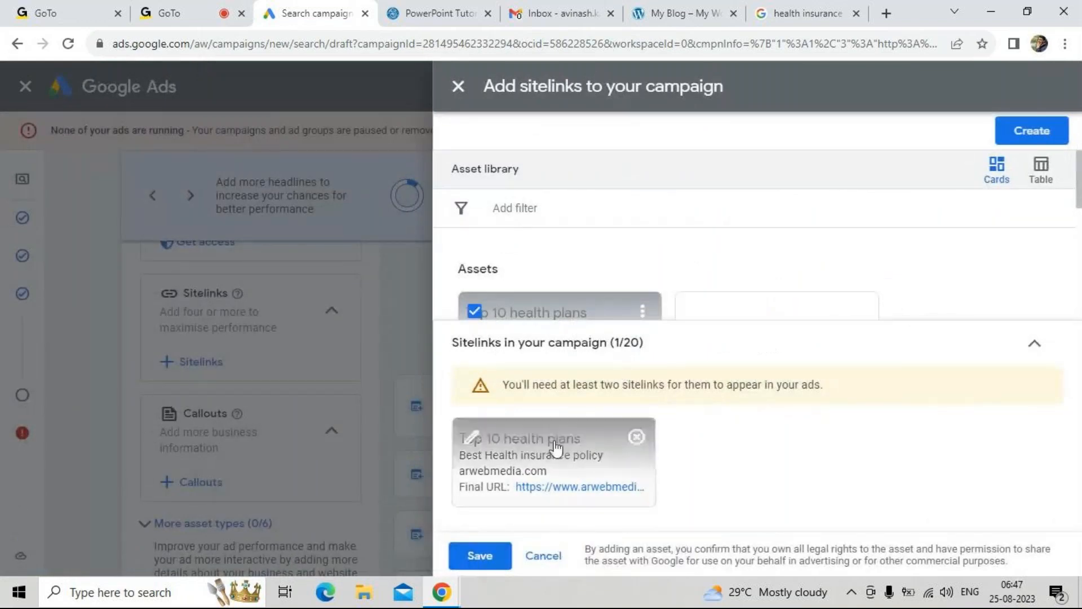
left_click_drag(514, 384, 693, 383)
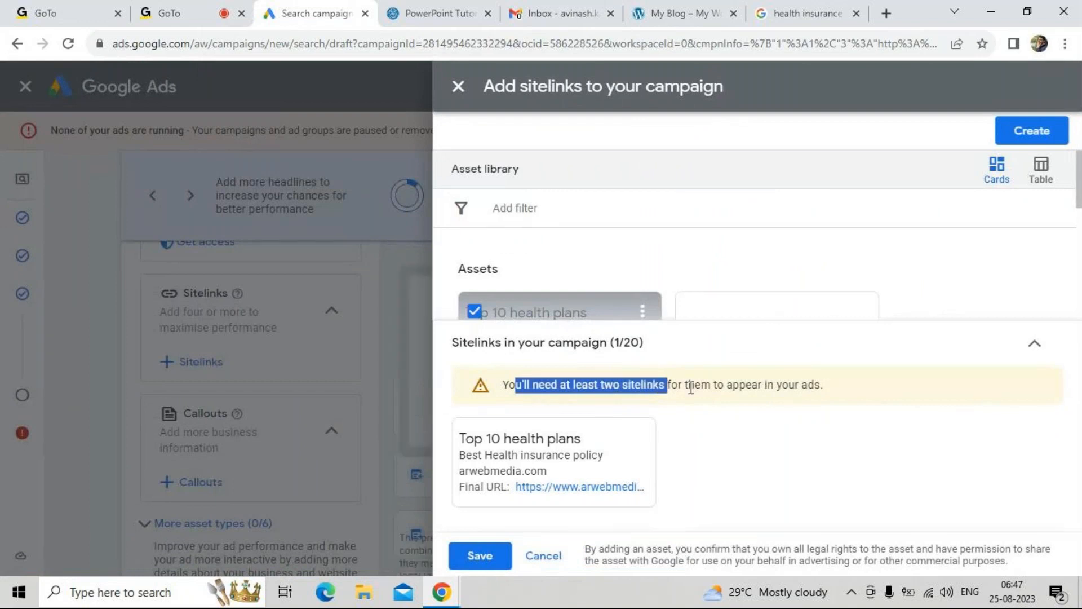
left_click(698, 386)
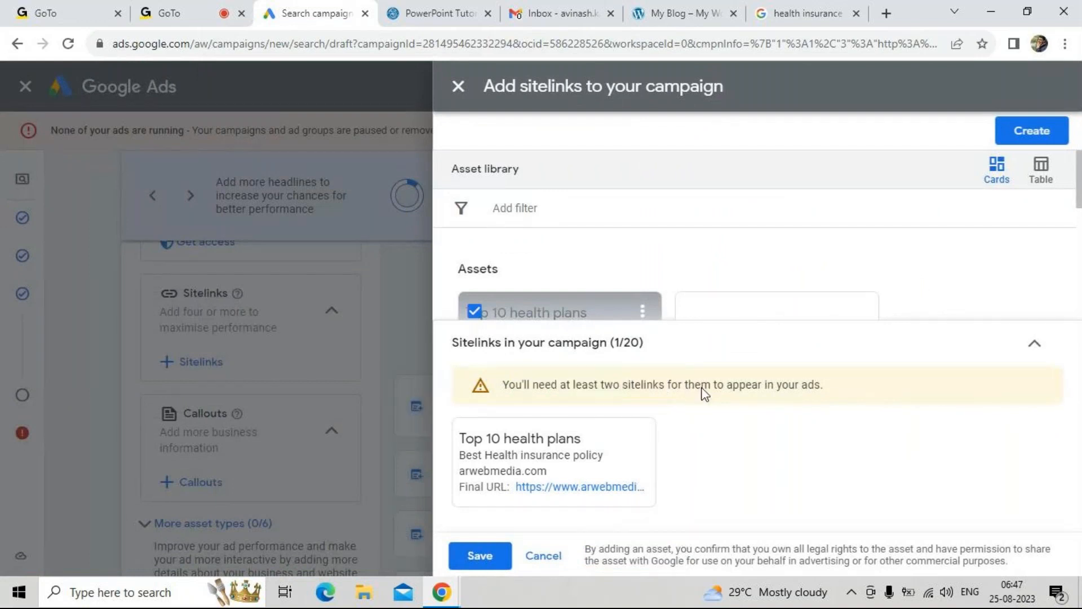
Add the existing "Our Team" sitelink from the asset library to the campaign and save the sitelink selection
left_click(744, 317)
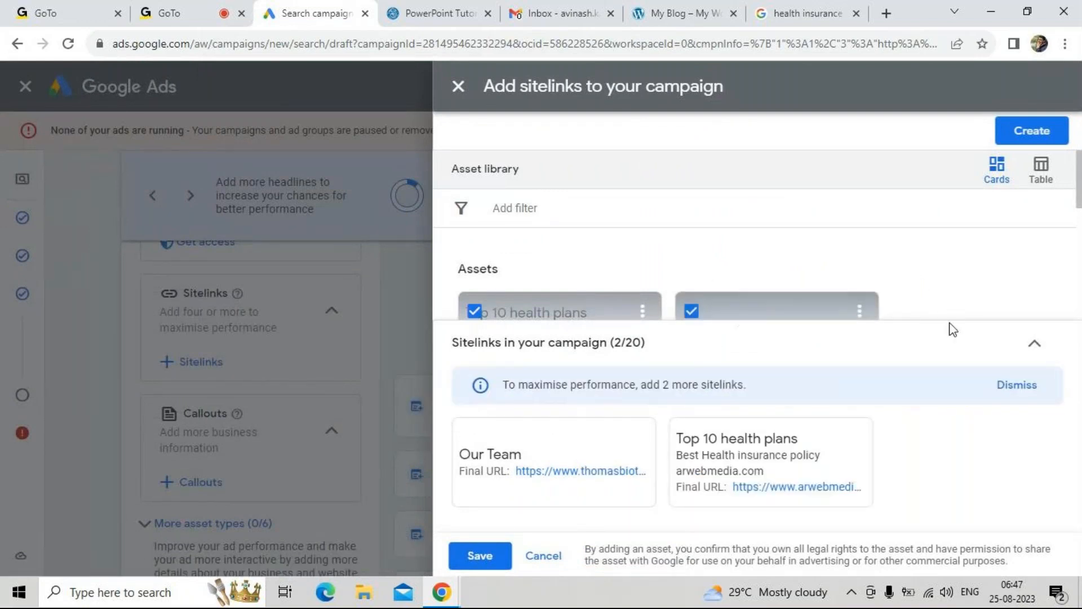
scroll(937, 300, "down", 3)
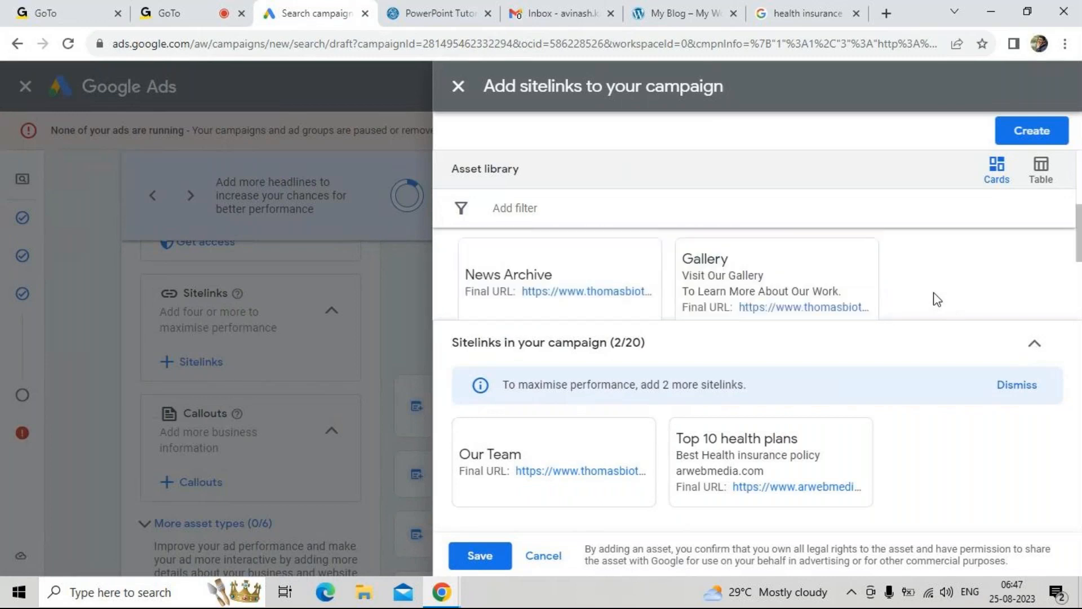
scroll(937, 299, "down", 3)
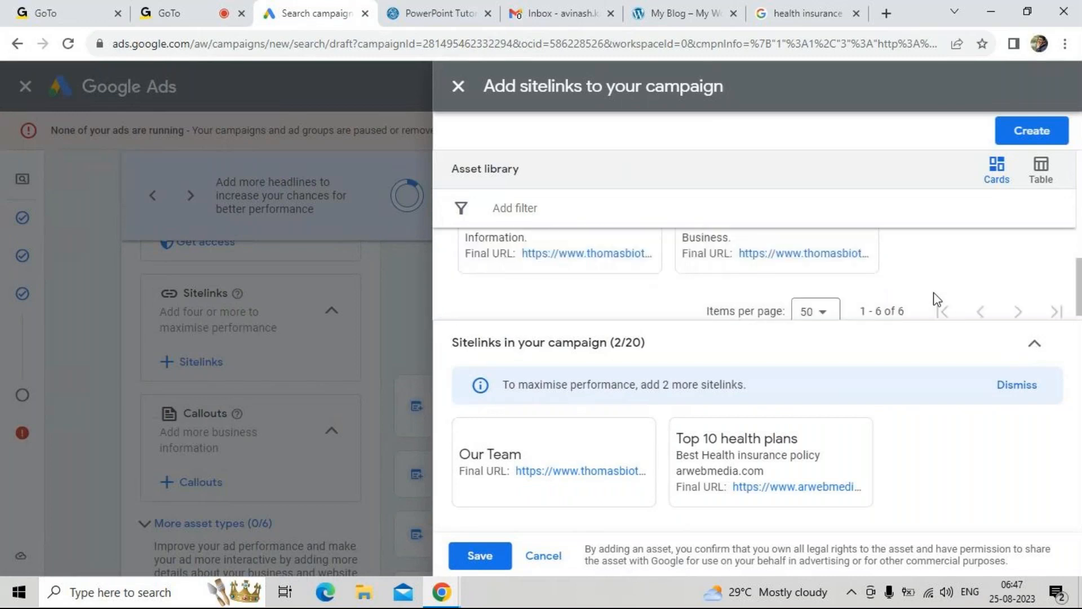
scroll(919, 282, "up", 1)
scroll(920, 282, "up", 3)
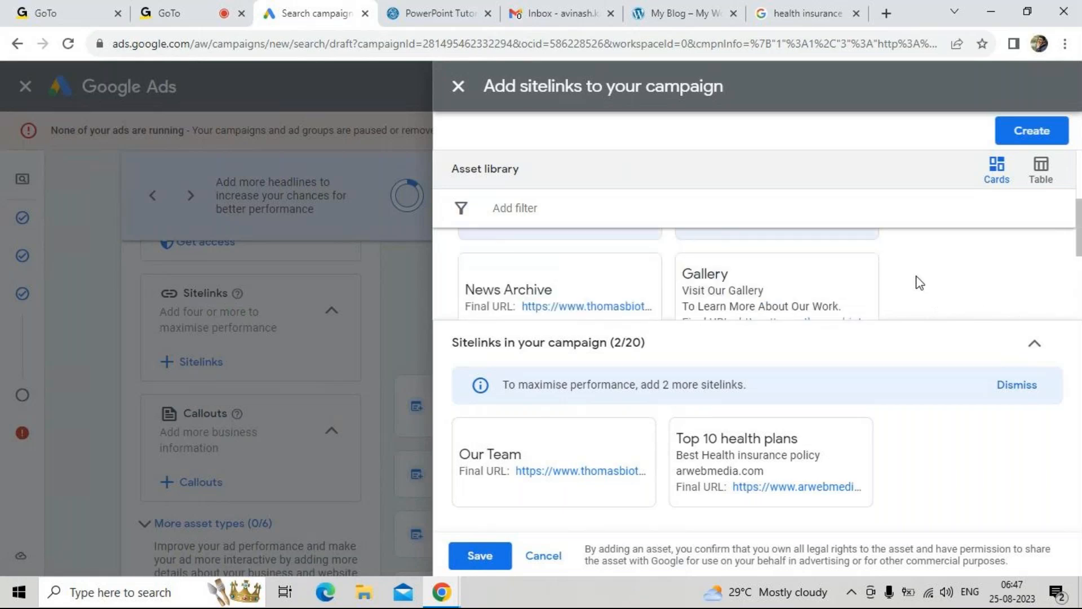
scroll(920, 282, "up", 2)
scroll(920, 282, "up", 1)
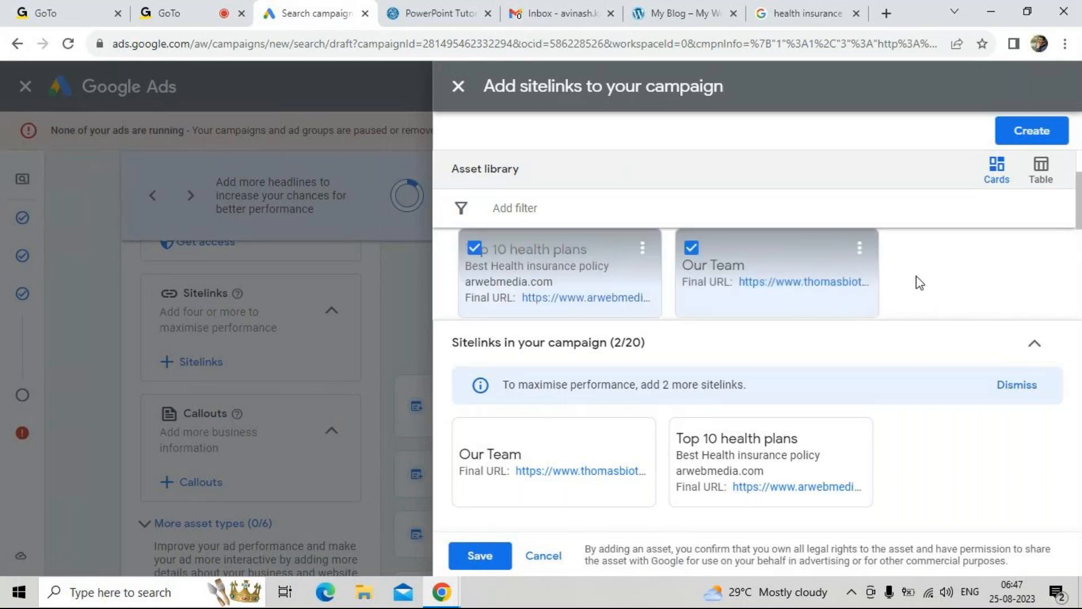
scroll(920, 282, "up", 2)
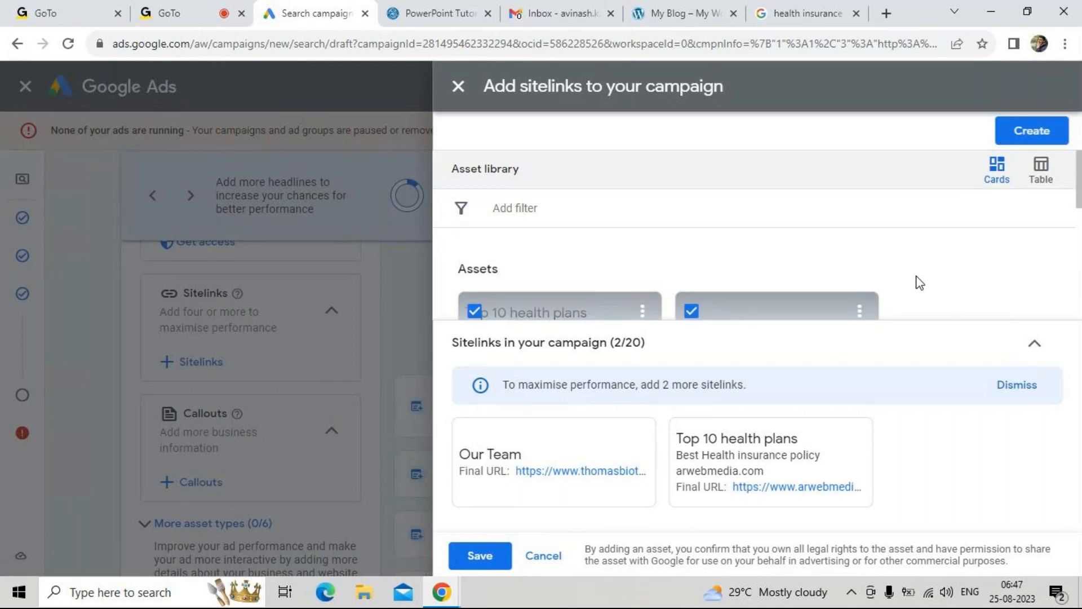
left_click(494, 555)
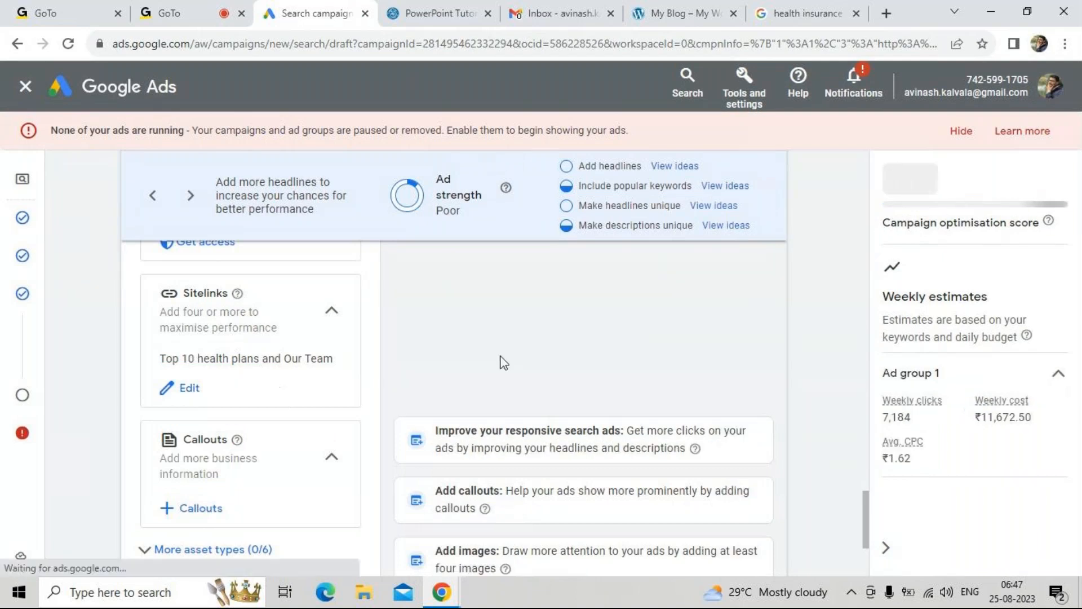
Examine the ad variations with their sitelinks in desktop and mobile previews, and return to the "health insurance" Google search results
scroll(503, 363, "up", 12)
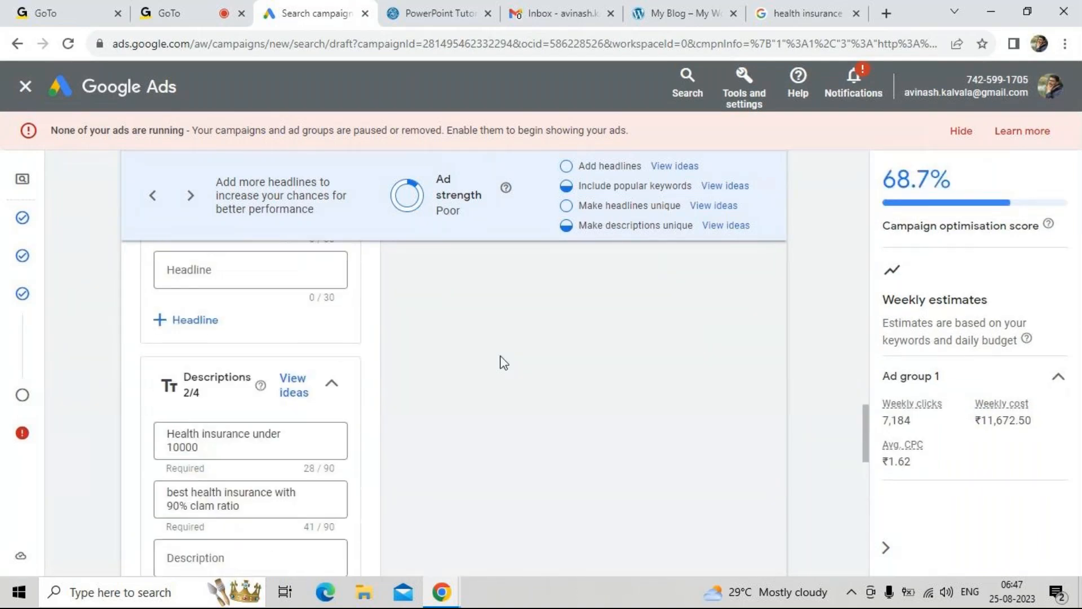
scroll(504, 363, "up", 10)
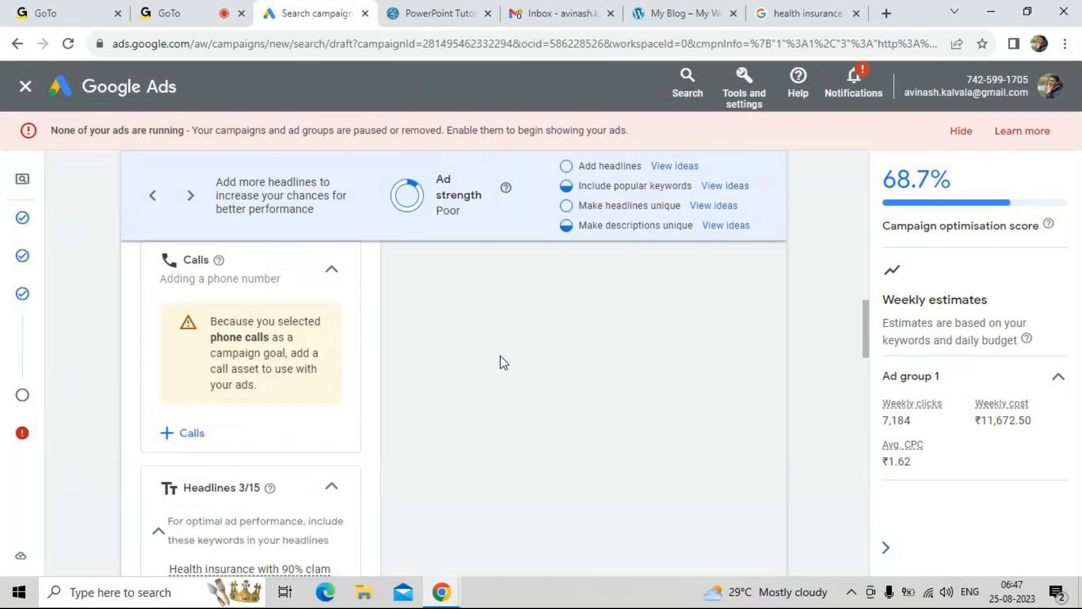
scroll(501, 358, "up", 1)
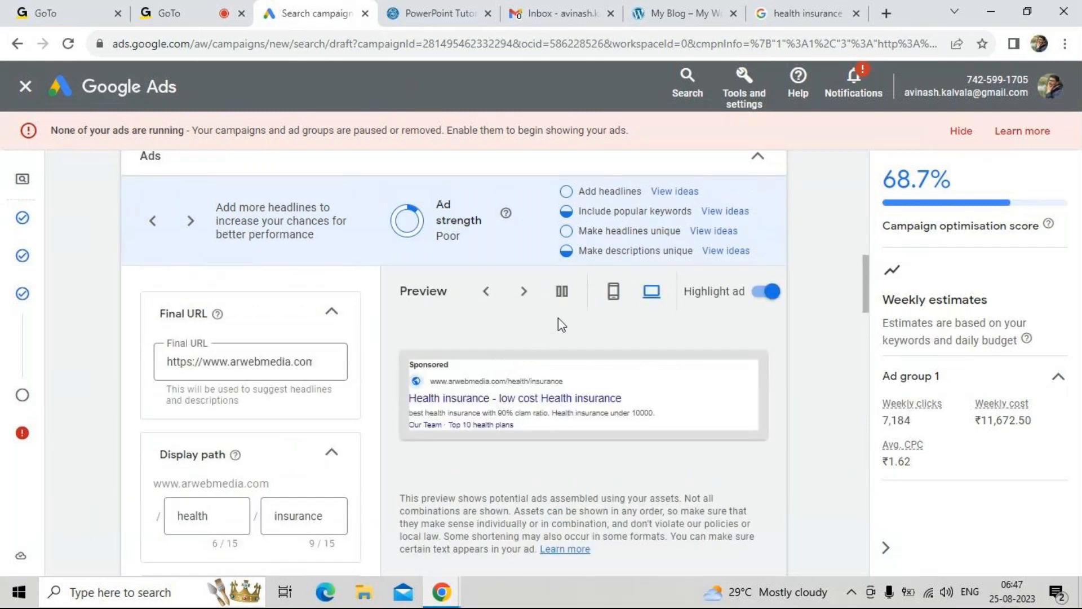
left_click(488, 292)
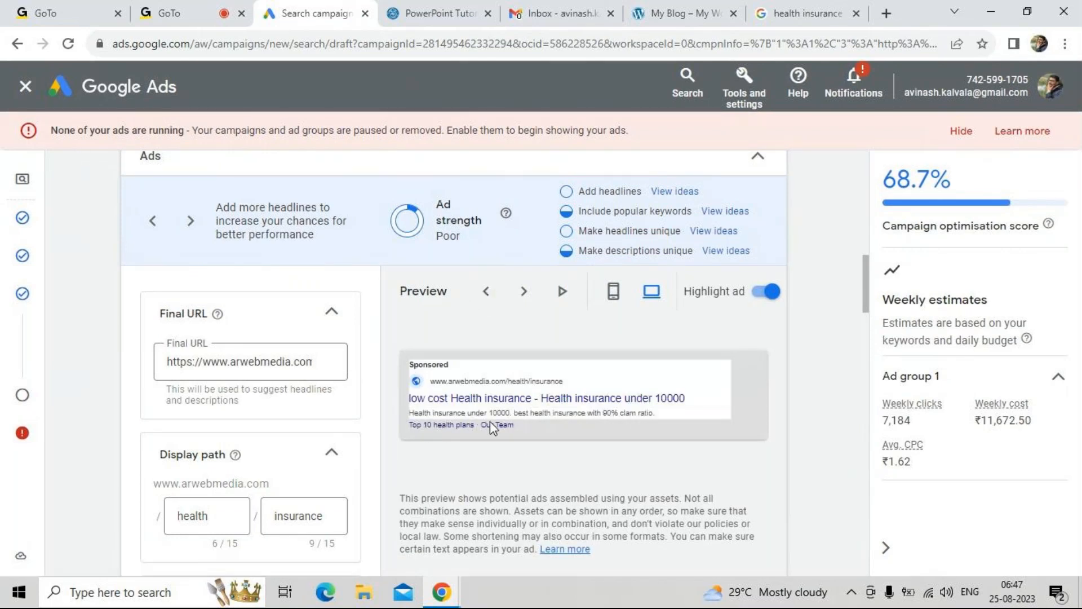
left_click(525, 294)
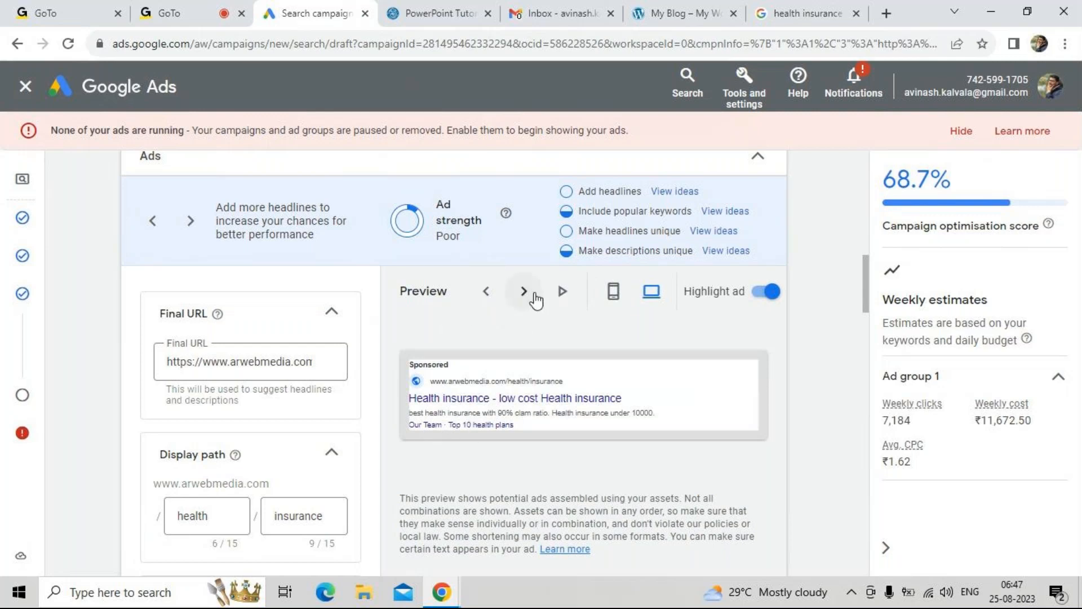
left_click(614, 293)
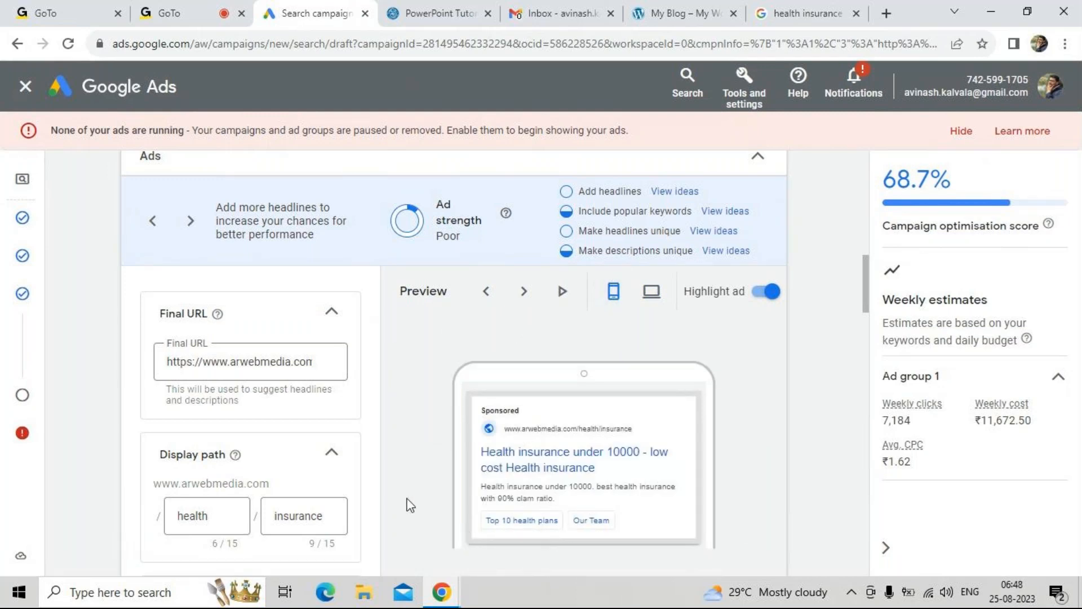
scroll(410, 504, "down", 1)
left_click(806, 13)
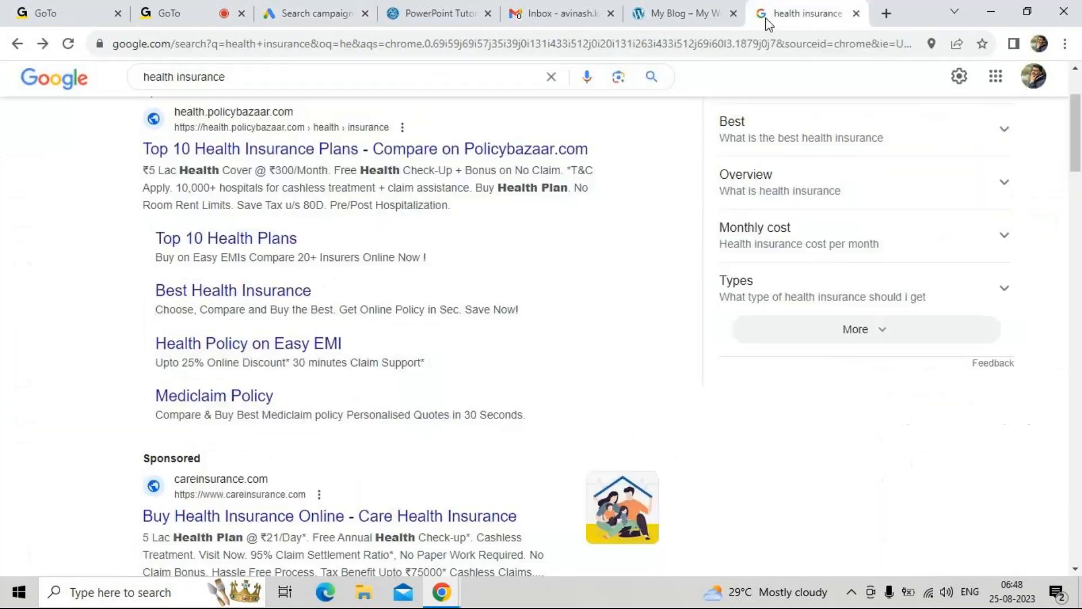
Compare the sitelinks of the Policybazaar search ad with the headlines, images, business name and sitelinks sections of the ad draft
left_click_drag(142, 244, 39, 358)
left_click(32, 357)
scroll(31, 356, "down", 3)
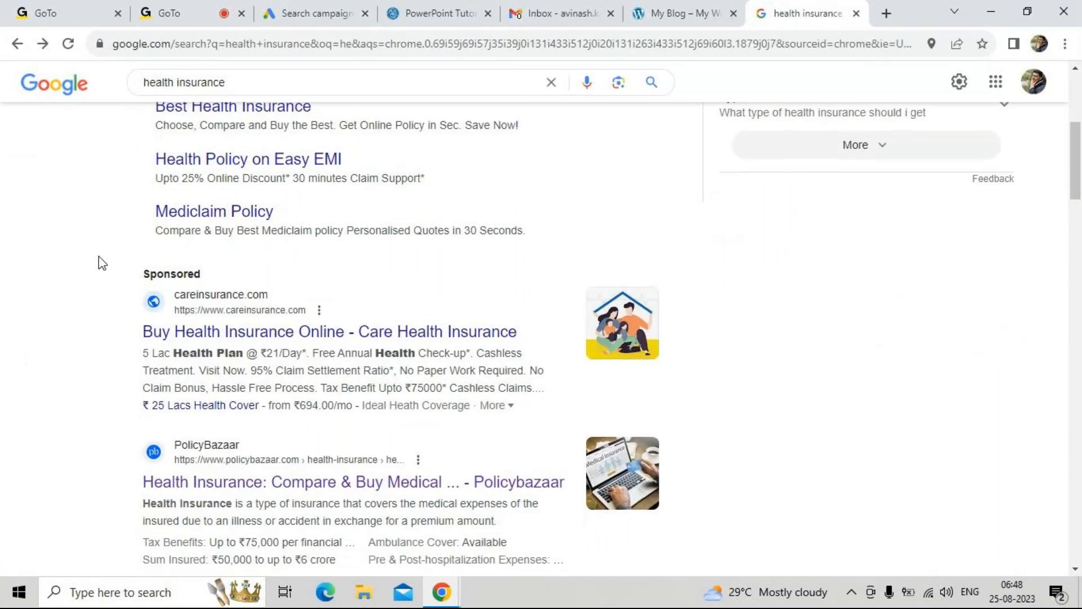
left_click(269, 8)
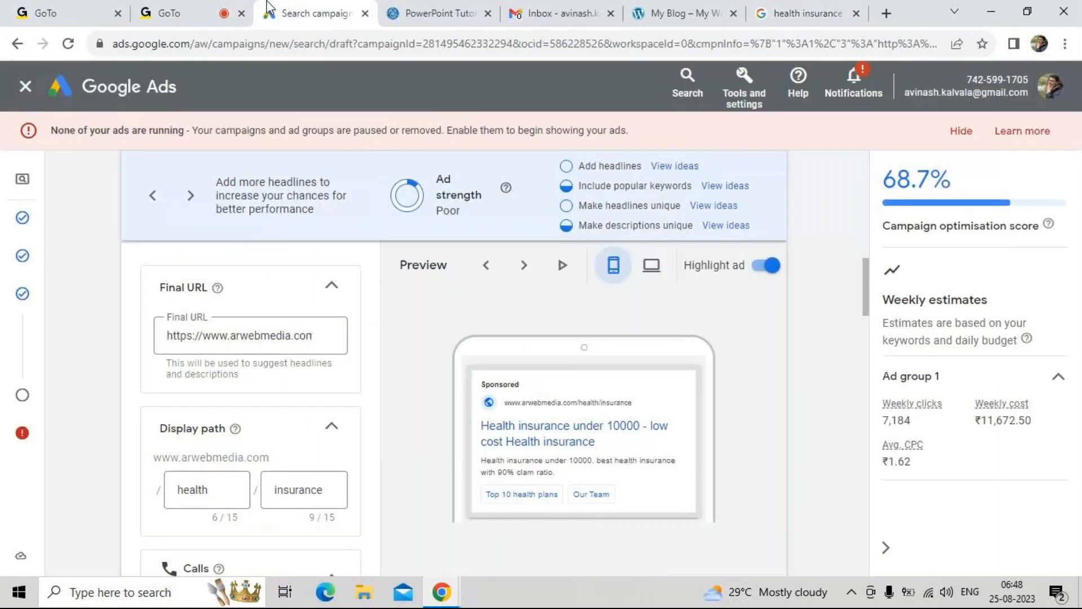
scroll(233, 423, "down", 1)
scroll(233, 429, "down", 10)
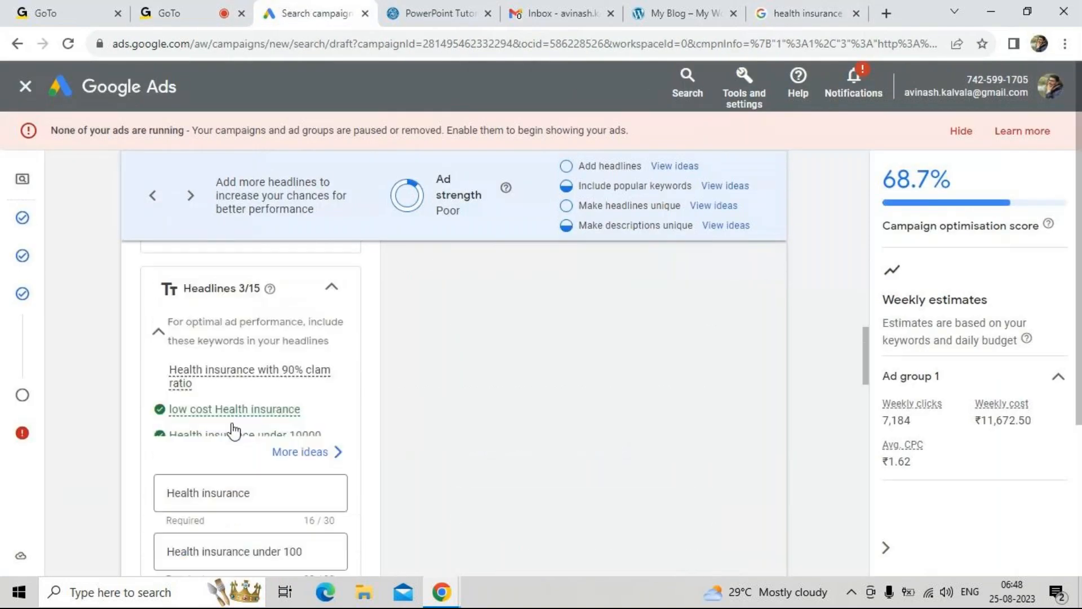
scroll(234, 433, "down", 7)
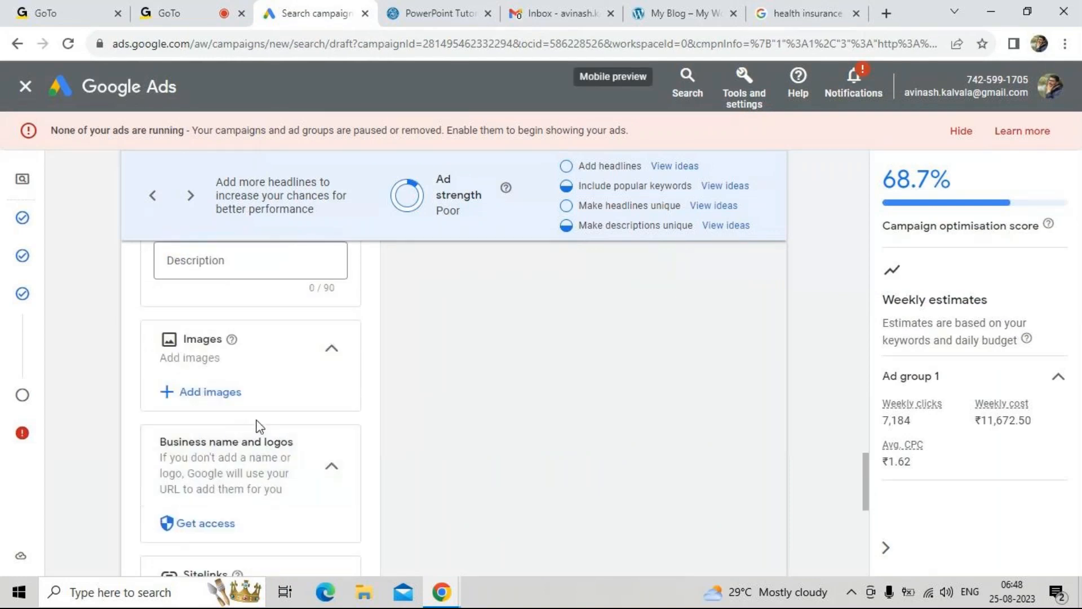
scroll(242, 432, "down", 2)
scroll(257, 451, "down", 2)
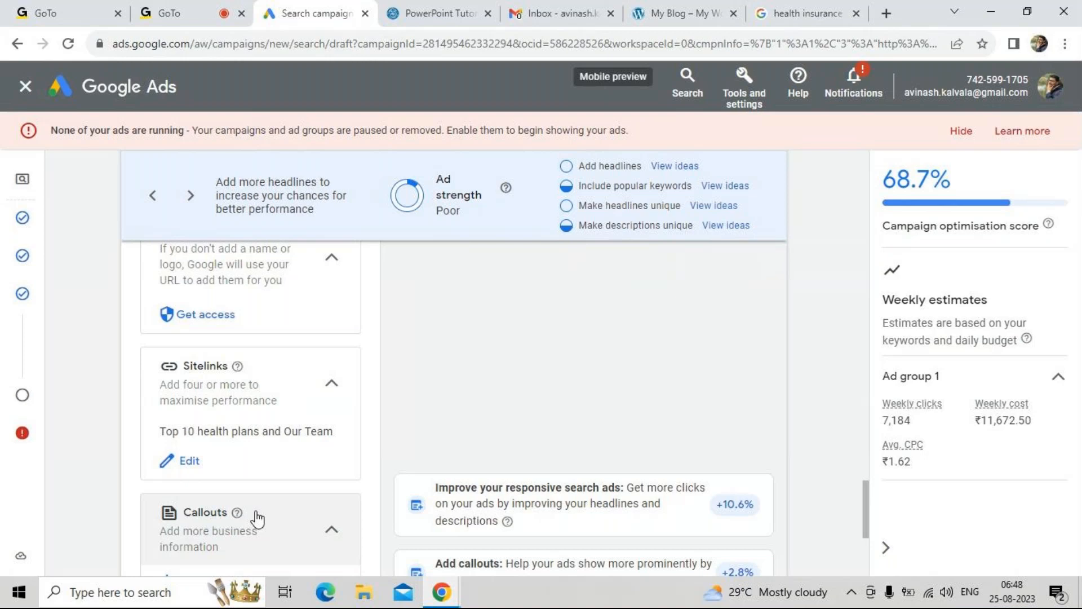
scroll(257, 517, "down", 1)
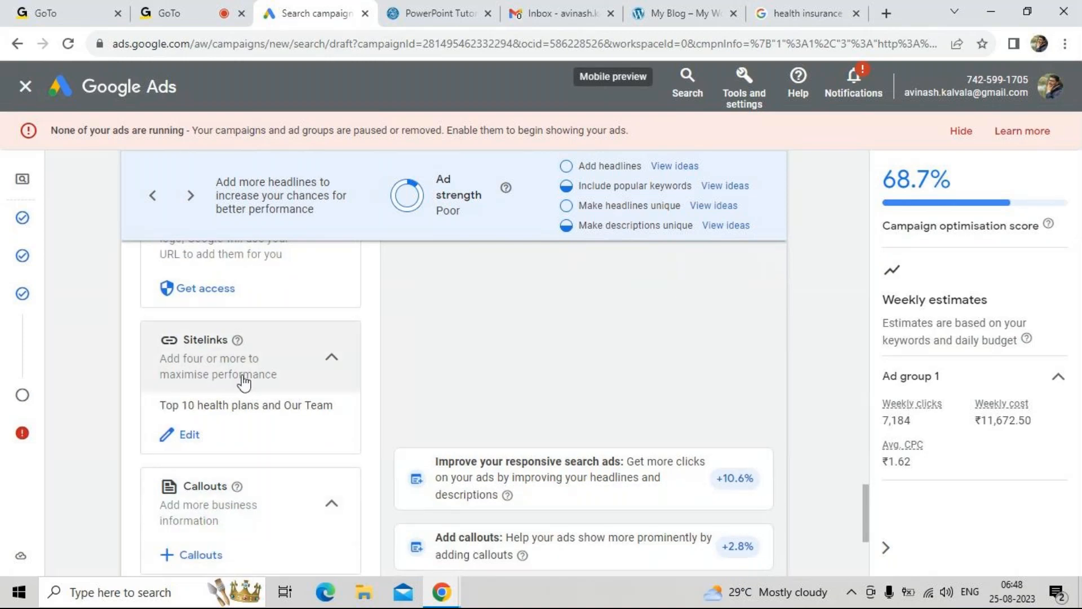
Examine the description text of the careinsurance.com search ad and compare it with the callouts section of the ad draft
left_click(806, 13)
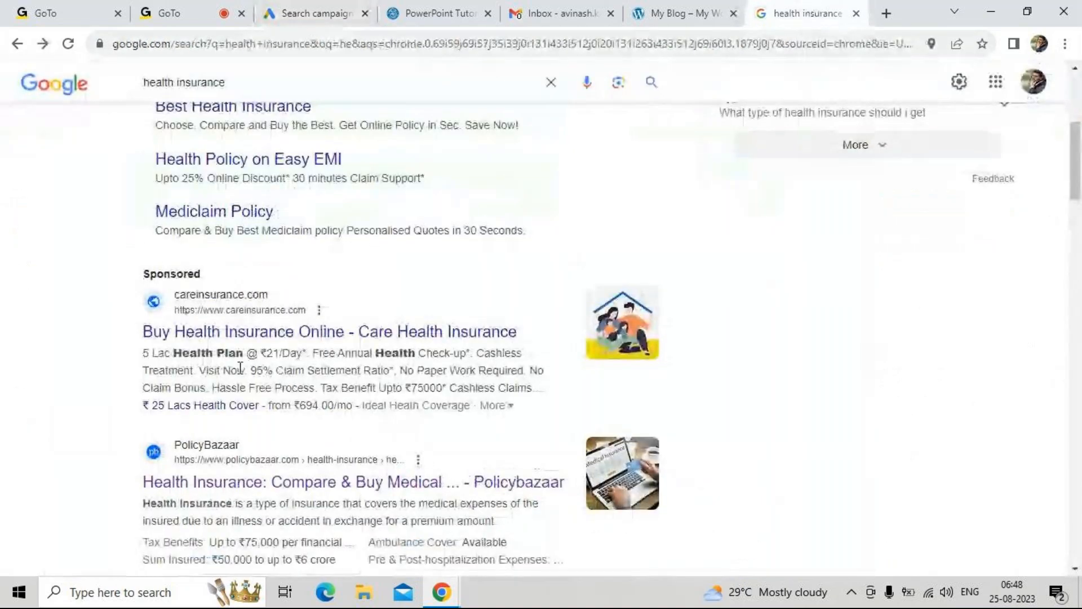
mouse_move(140, 340)
left_mouse_down()
mouse_move(172, 338)
mouse_move(137, 364)
mouse_move(130, 387)
left_mouse_up()
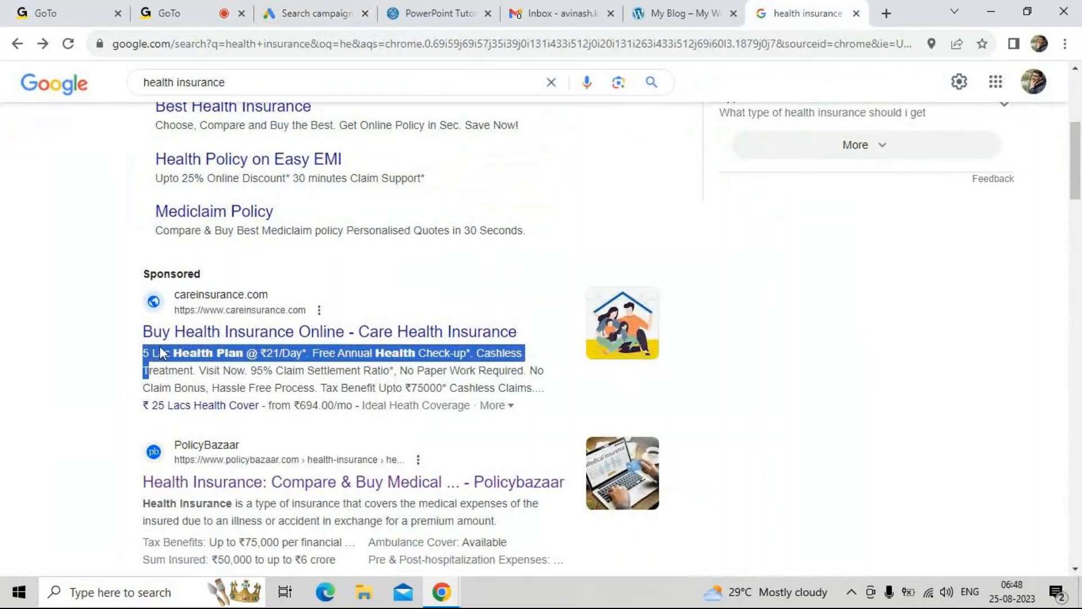
left_click(163, 13)
left_click(322, 8)
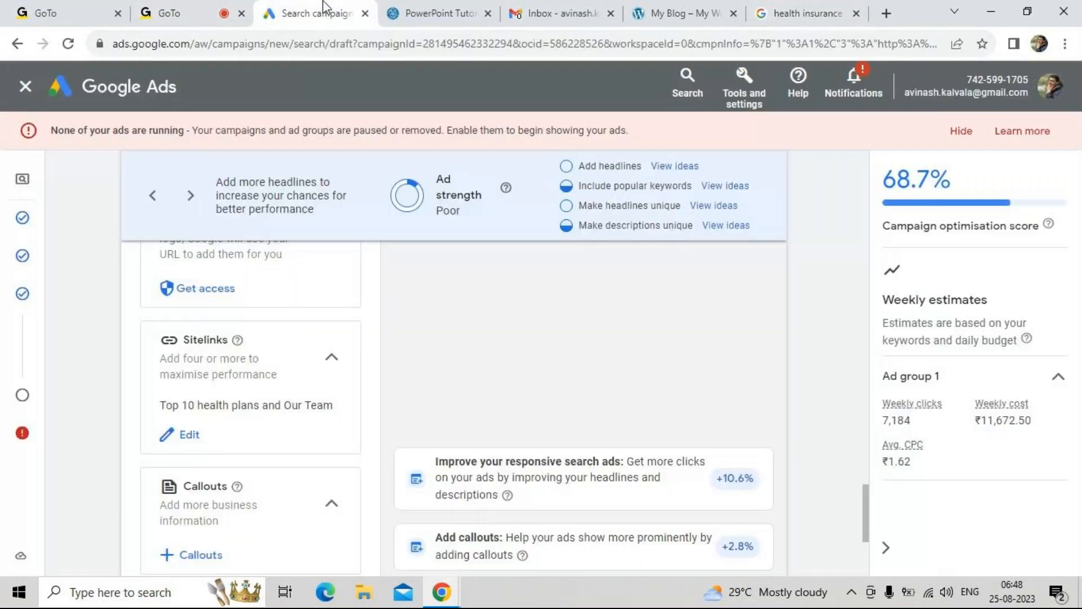
scroll(234, 442, "down", 2)
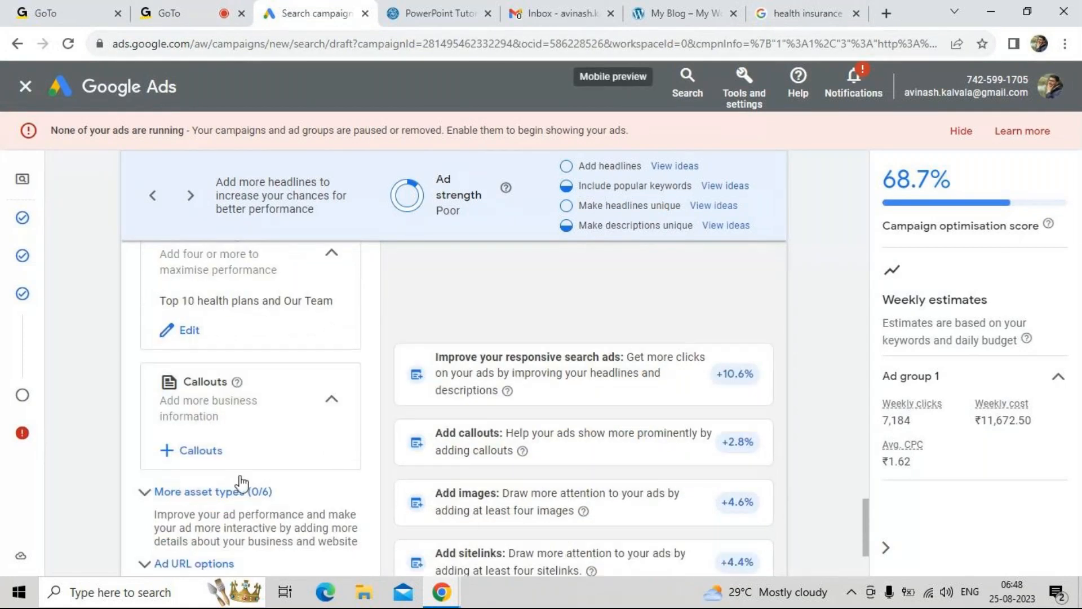
scroll(240, 479, "down", 2)
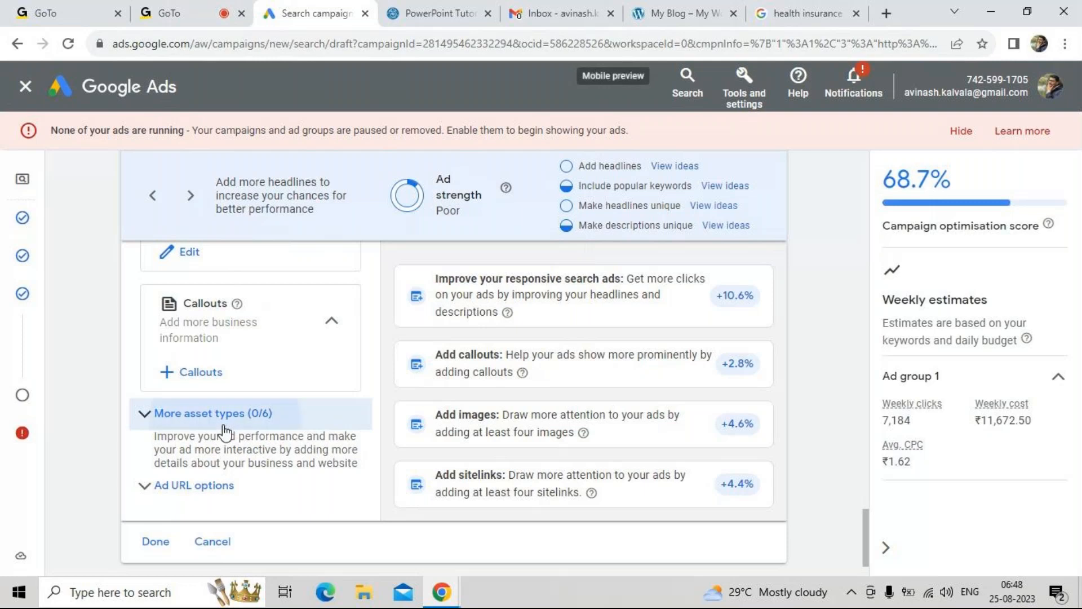
Expand the additional asset types of the ad and review promotions, prices, structured snippets and lead forms
left_click(225, 430)
scroll(245, 448, "down", 1)
scroll(245, 451, "down", 2)
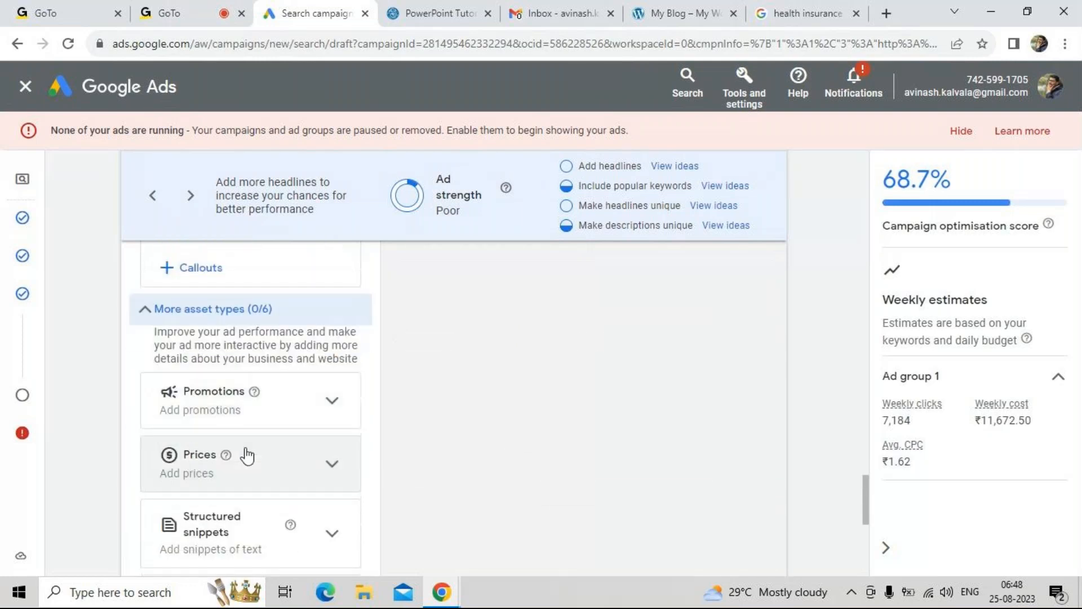
scroll(272, 448, "down", 1)
scroll(273, 456, "down", 3)
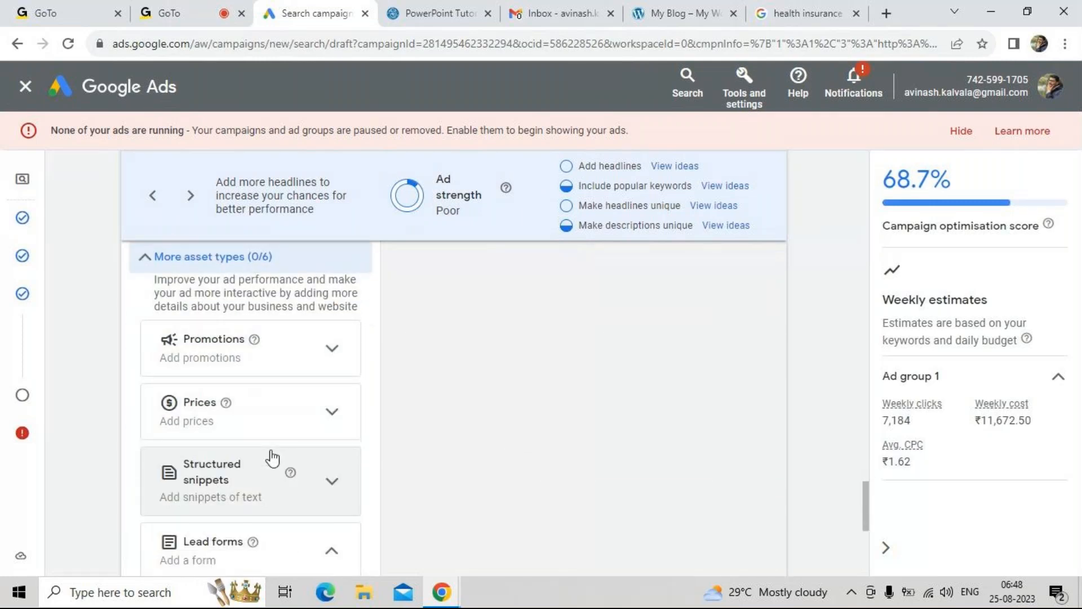
scroll(280, 450, "down", 1)
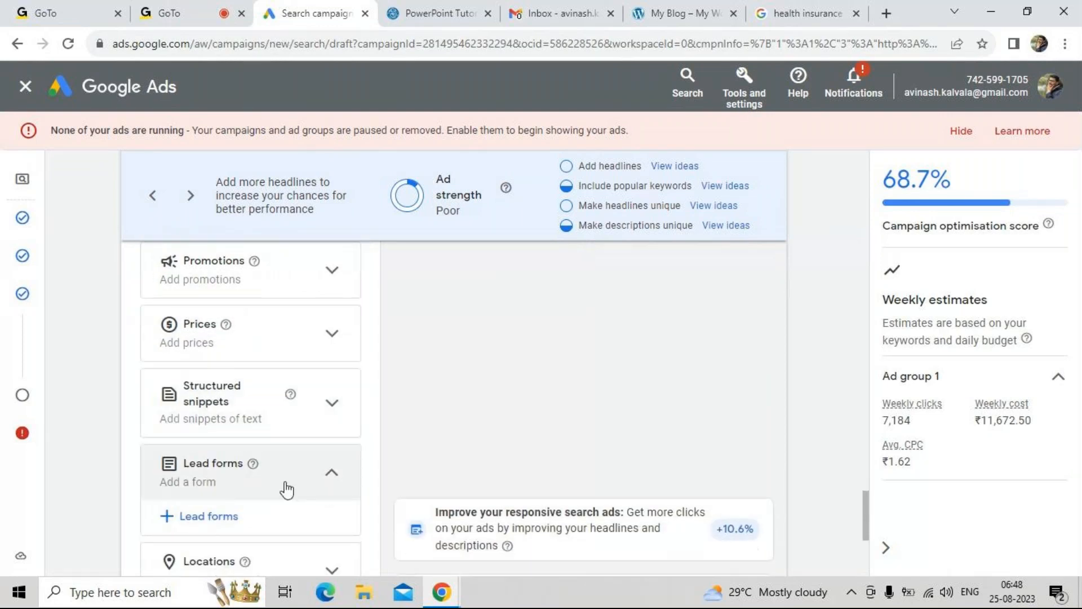
scroll(281, 495, "down", 1)
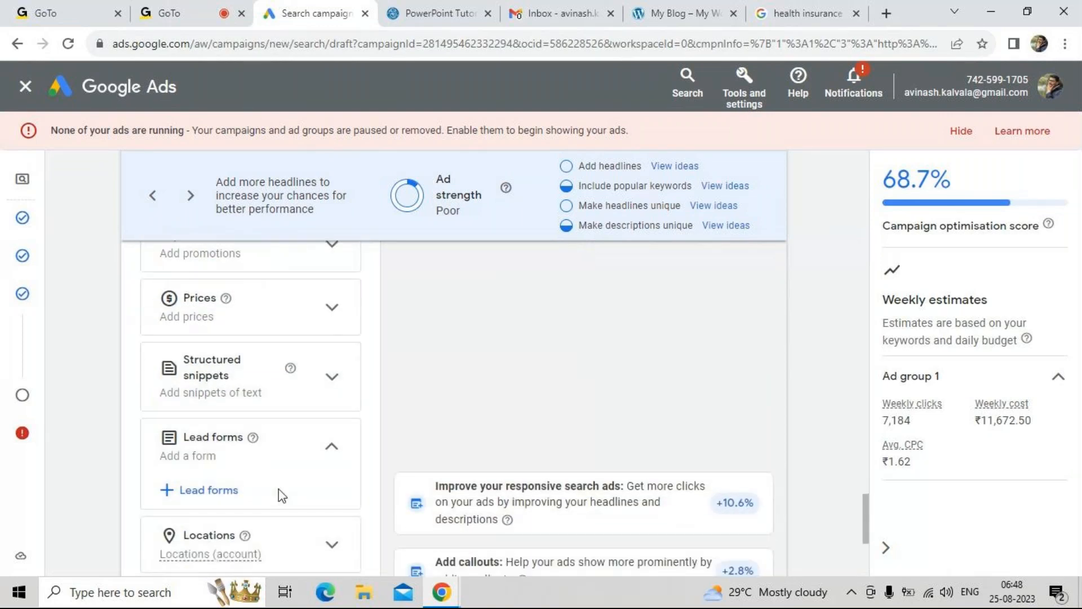
Inspect the price line beneath the careinsurance.com search ad, and review the lead forms, locations and apps asset types in the draft
left_click(806, 13)
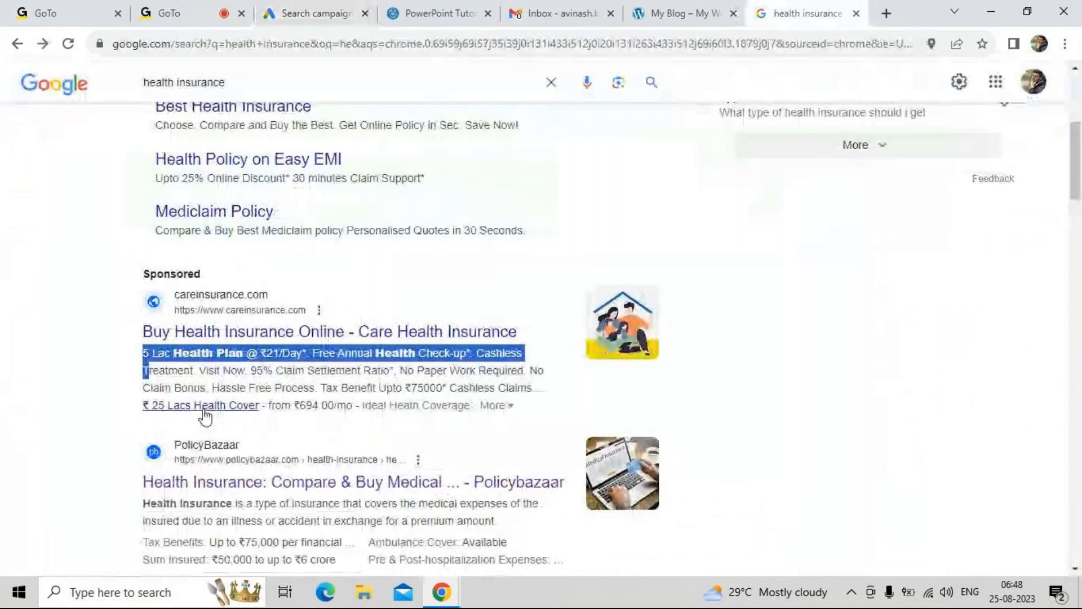
left_click(113, 418)
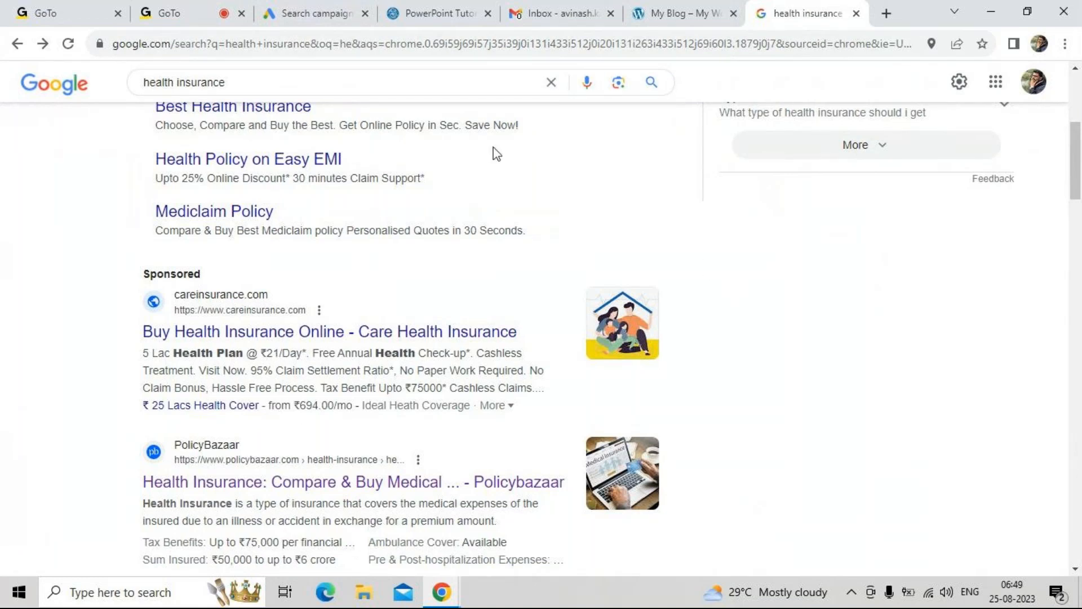
left_click(355, 9)
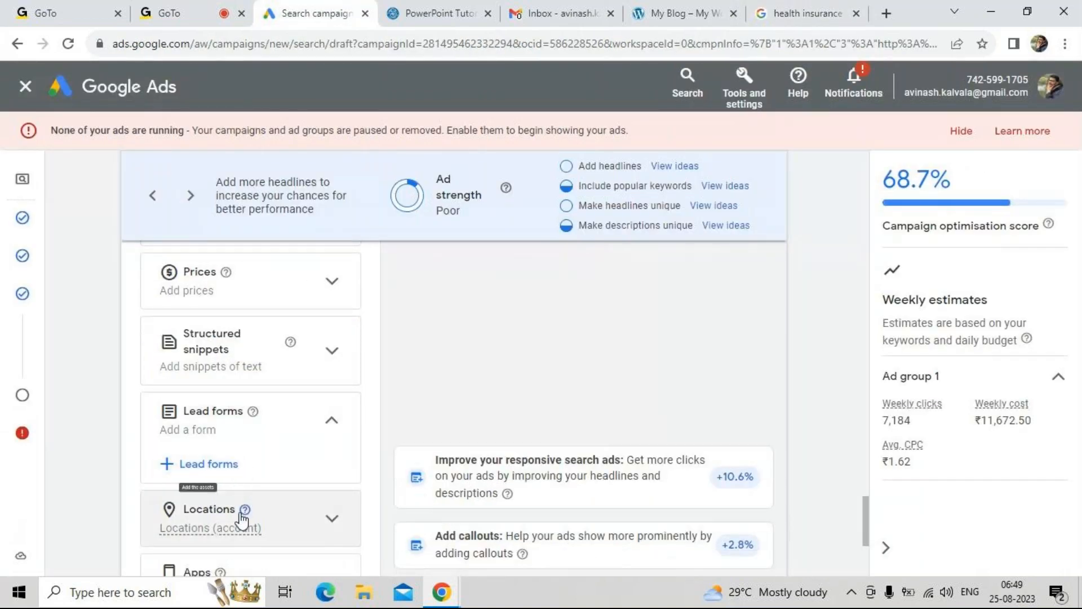
scroll(241, 518, "down", 1)
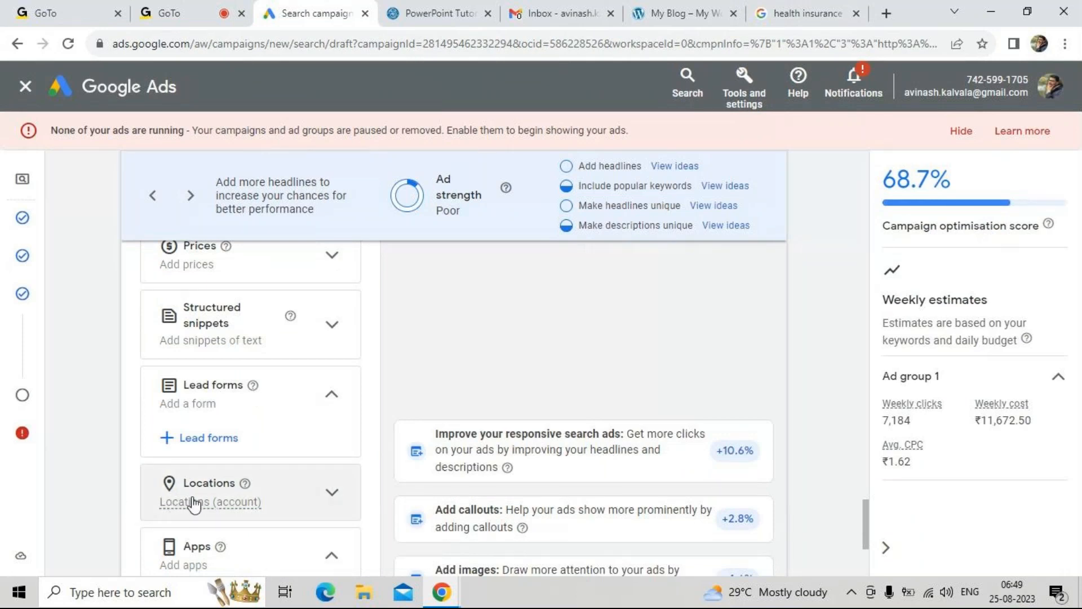
scroll(226, 518, "down", 1)
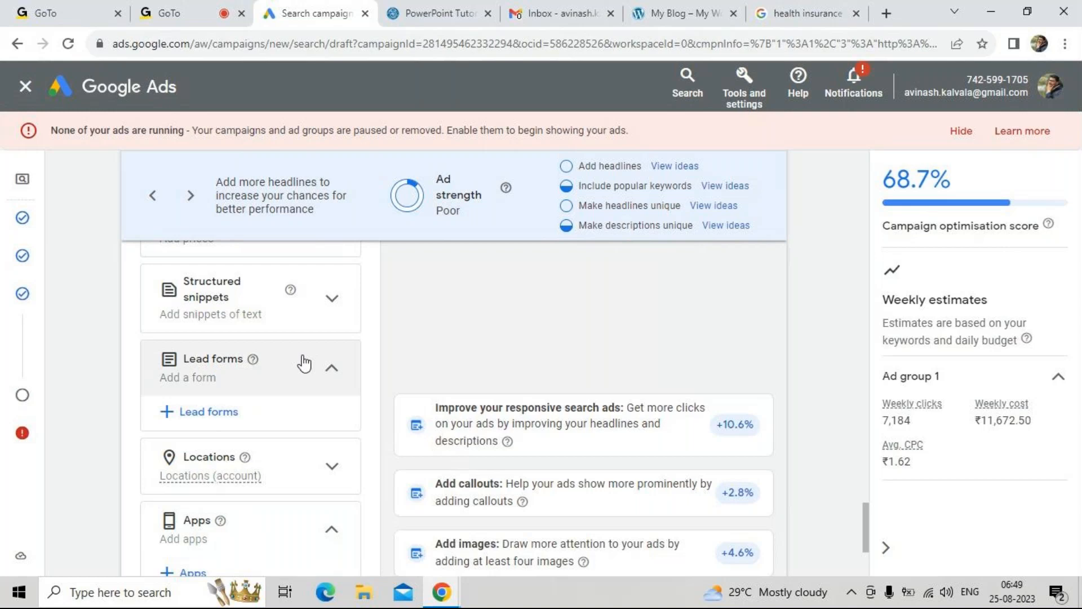
Examine the whole sponsored Policybazaar result for "health insurance", from its headline and description down to its sitelinks
left_click(702, 7)
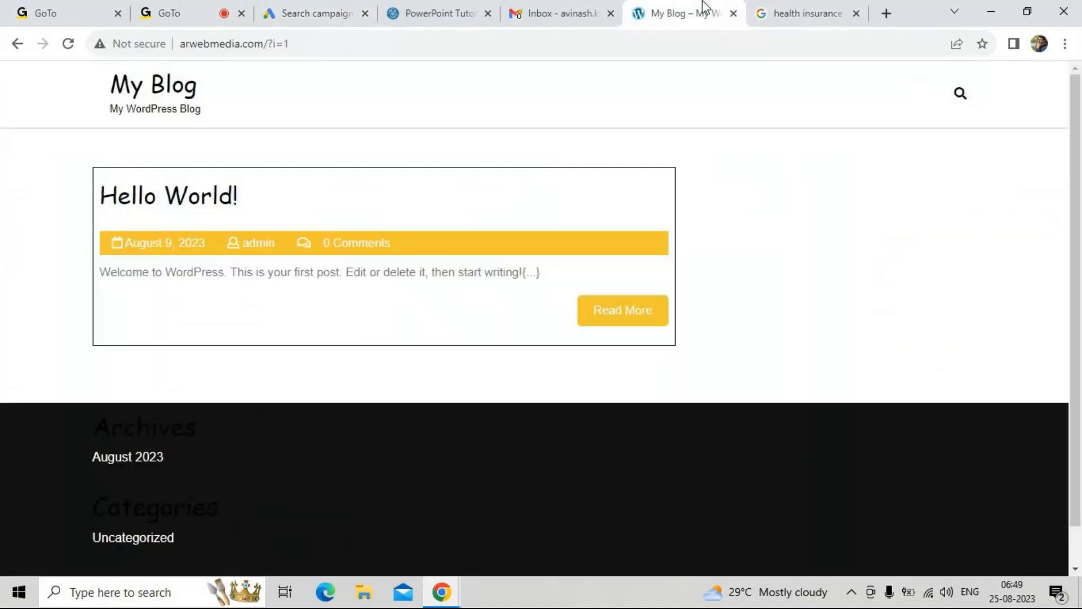
left_click(758, 9)
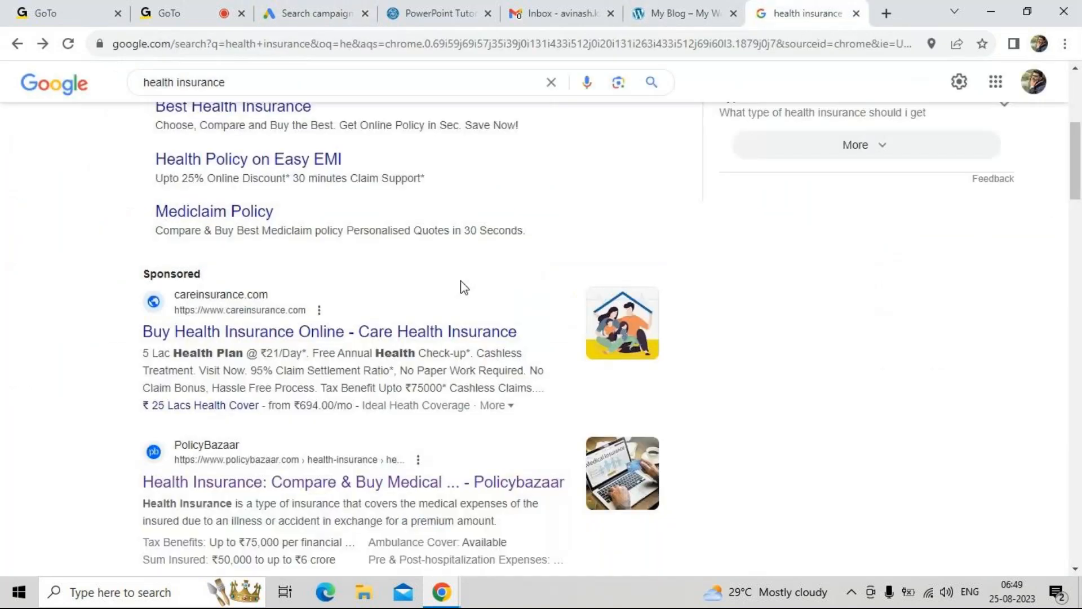
scroll(463, 288, "up", 5)
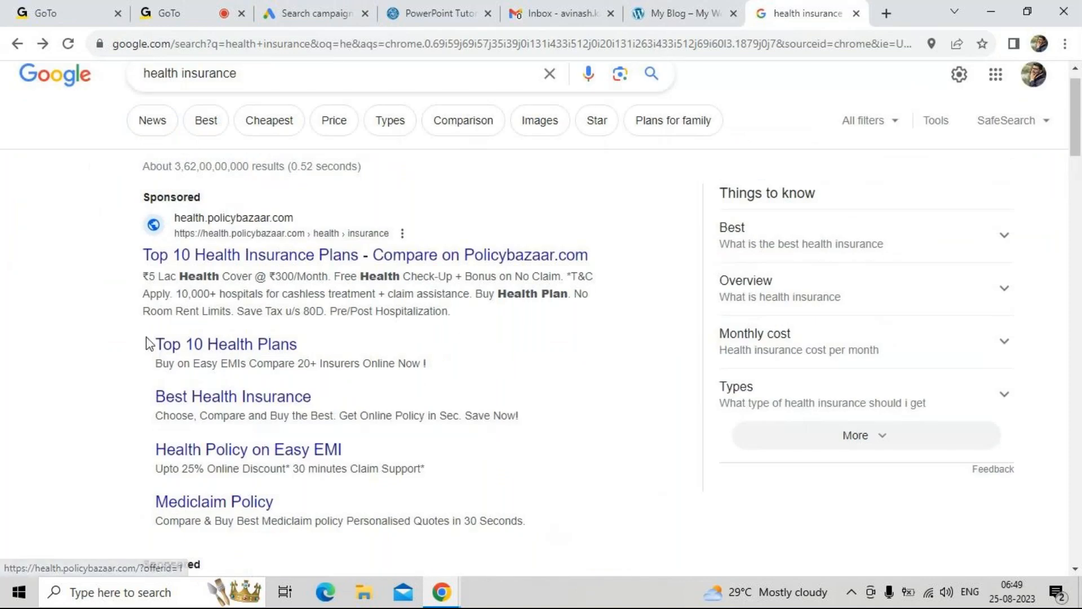
left_click_drag(147, 336, 308, 552)
left_click(625, 477)
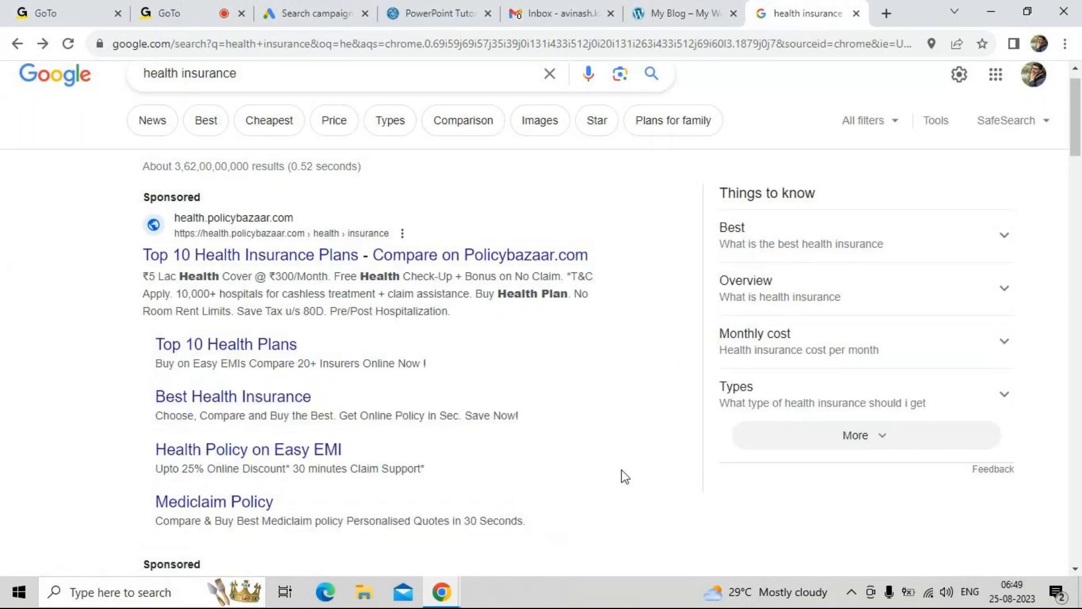
scroll(624, 476, "up", 1)
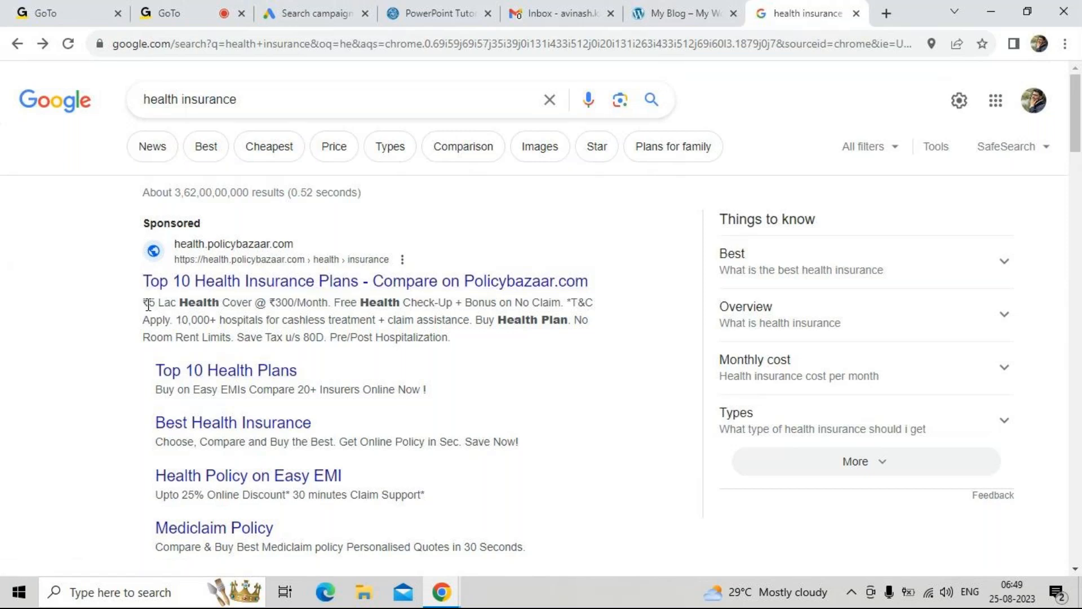
left_click_drag(145, 252, 252, 527)
left_click(59, 371)
Compare the sponsored careinsurance.com ad with the organic PolicyBazaar listing and the top sponsored result
scroll(87, 487, "down", 1)
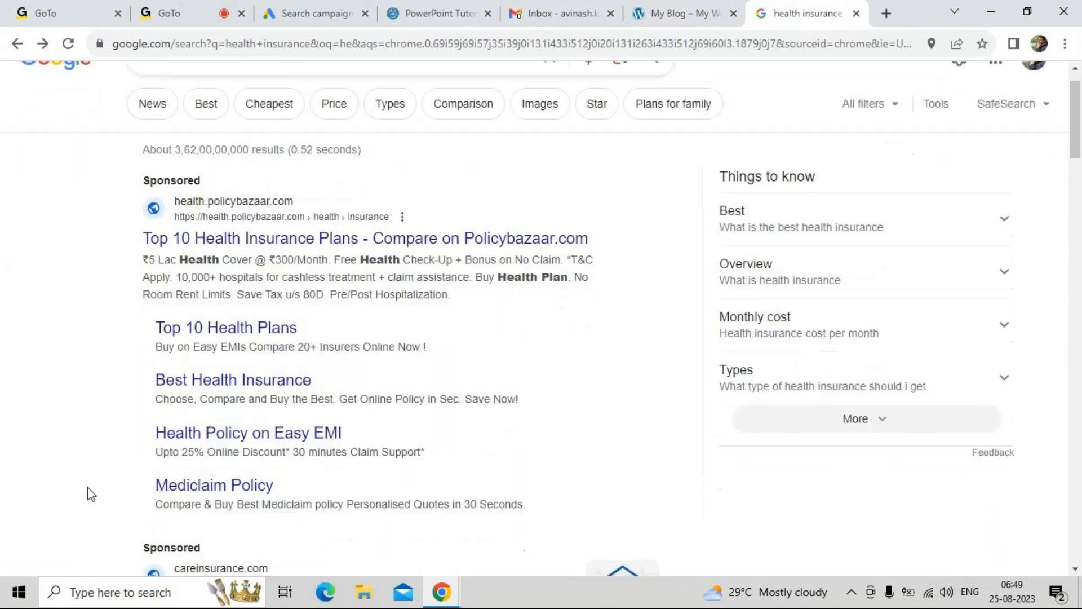
scroll(87, 487, "down", 5)
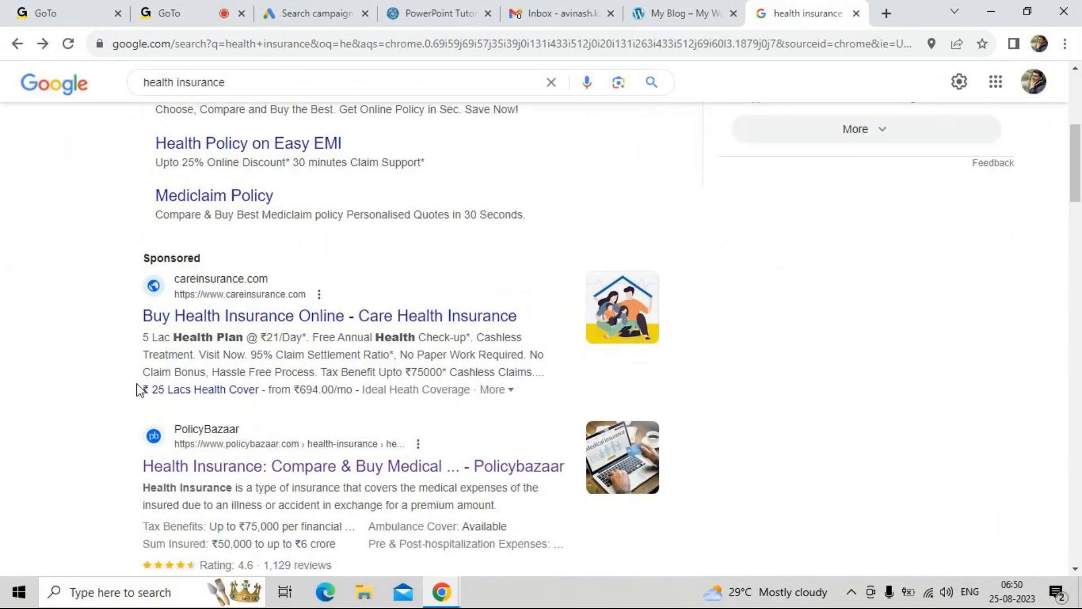
scroll(138, 388, "down", 2)
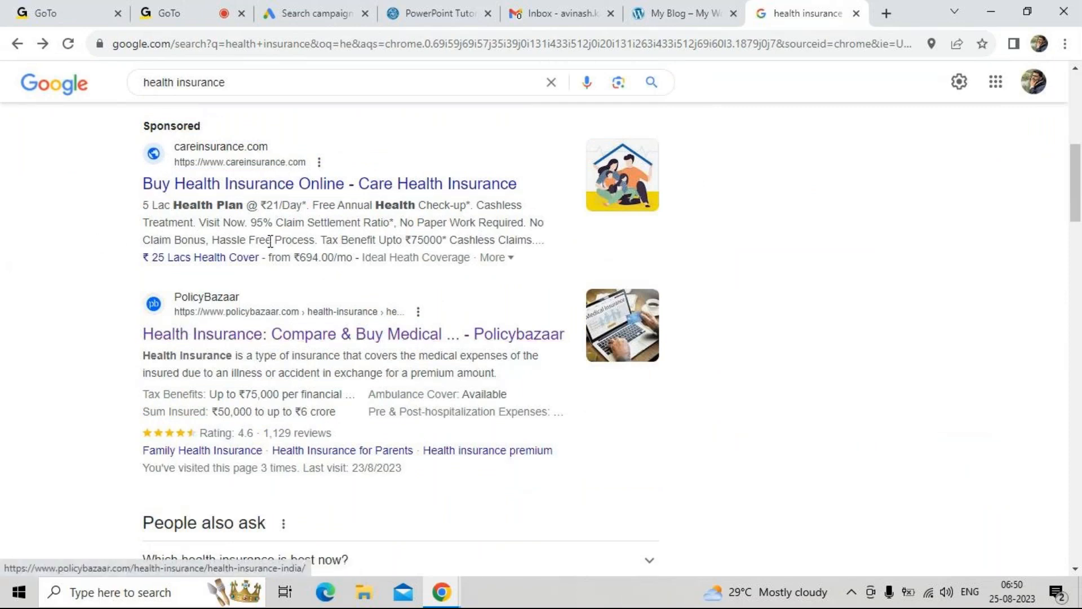
scroll(62, 308, "up", 1)
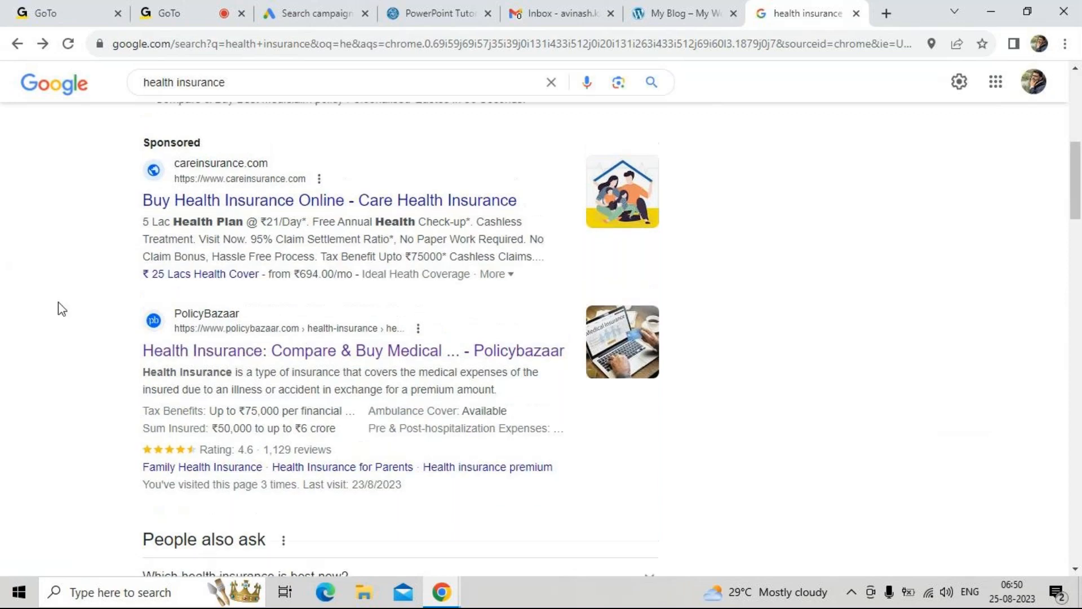
scroll(62, 309, "up", 6)
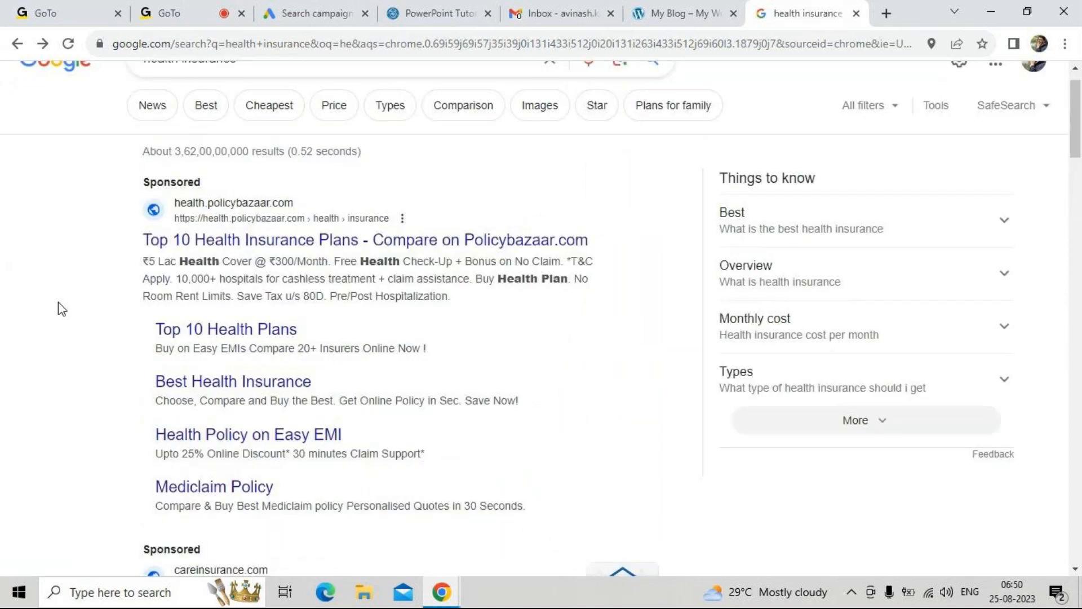
scroll(62, 309, "up", 1)
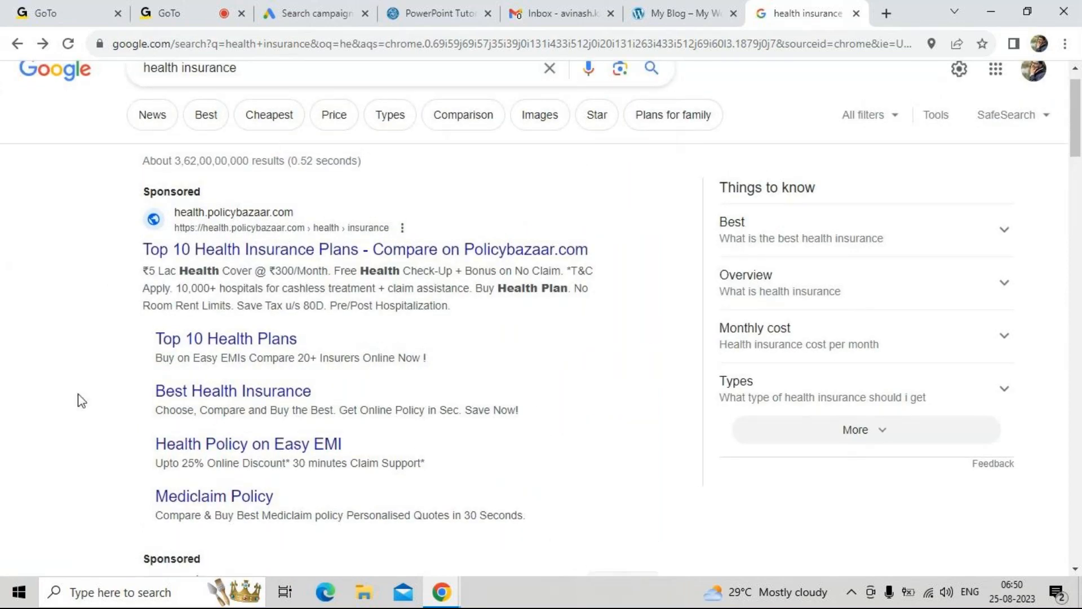
Finish editing the responsive search ad in Google Ads and review the ad group's keywords and ad
left_click(287, 9)
scroll(280, 437, "down", 3)
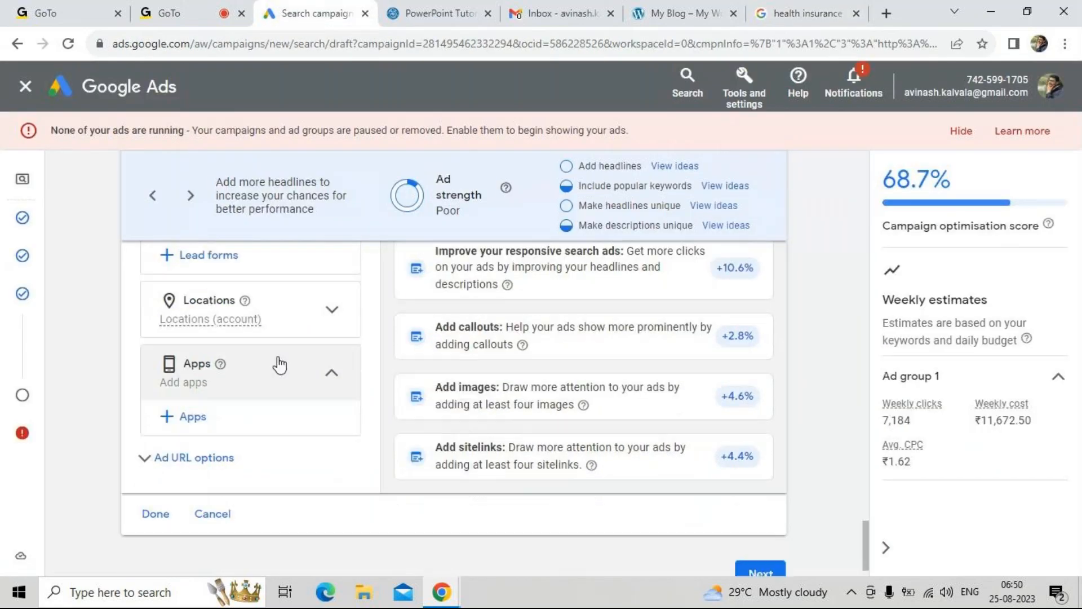
left_click(156, 513)
scroll(479, 450, "up", 1)
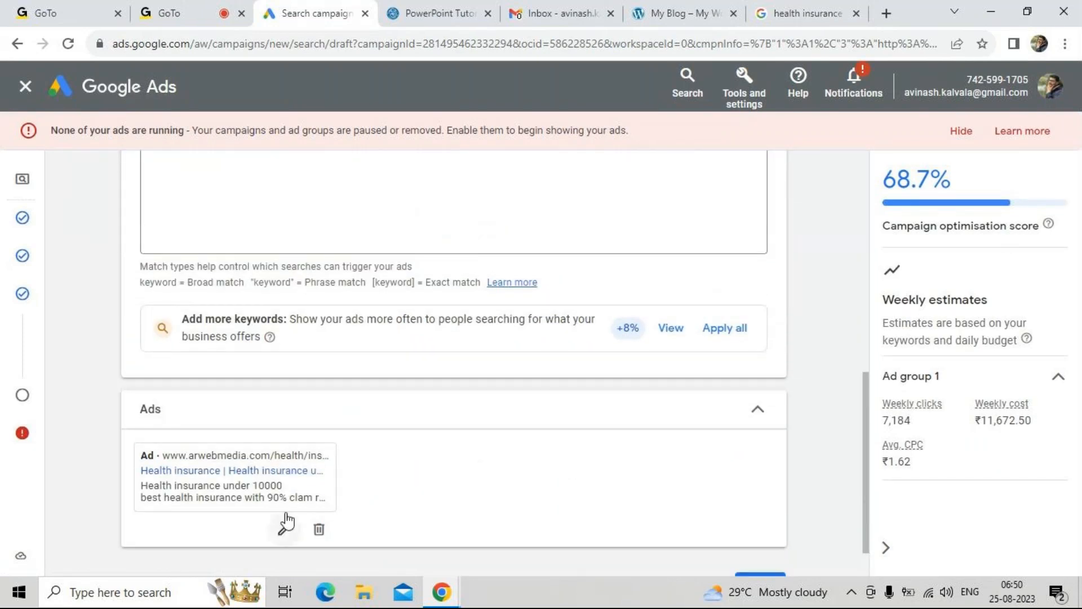
scroll(405, 474, "up", 5)
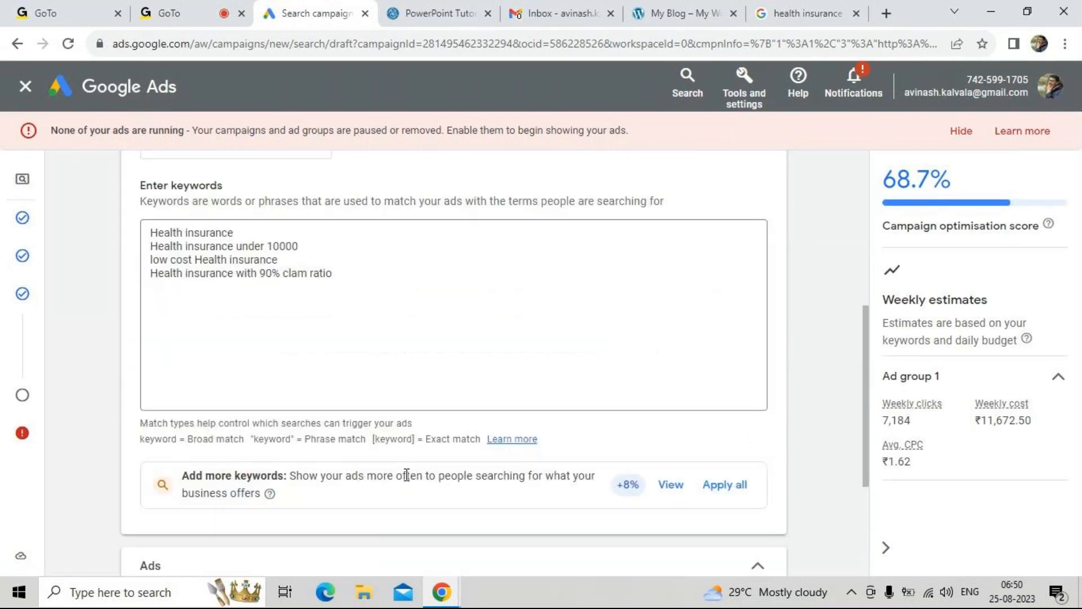
scroll(406, 474, "up", 5)
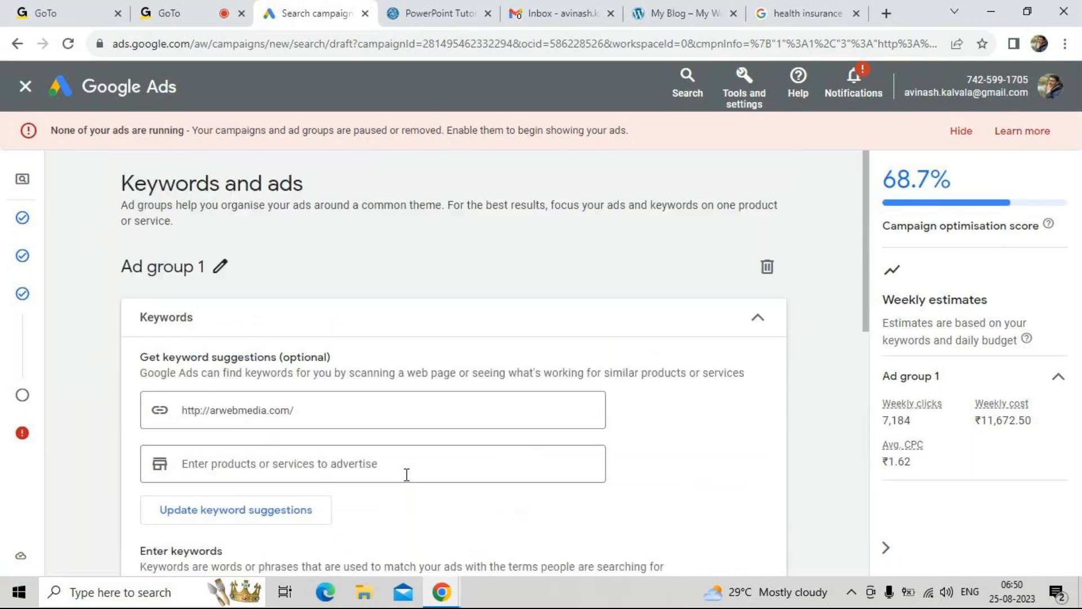
Collapse the ad group's keywords, continue to the Budget stage and check the estimated average CPC
left_click(780, 311)
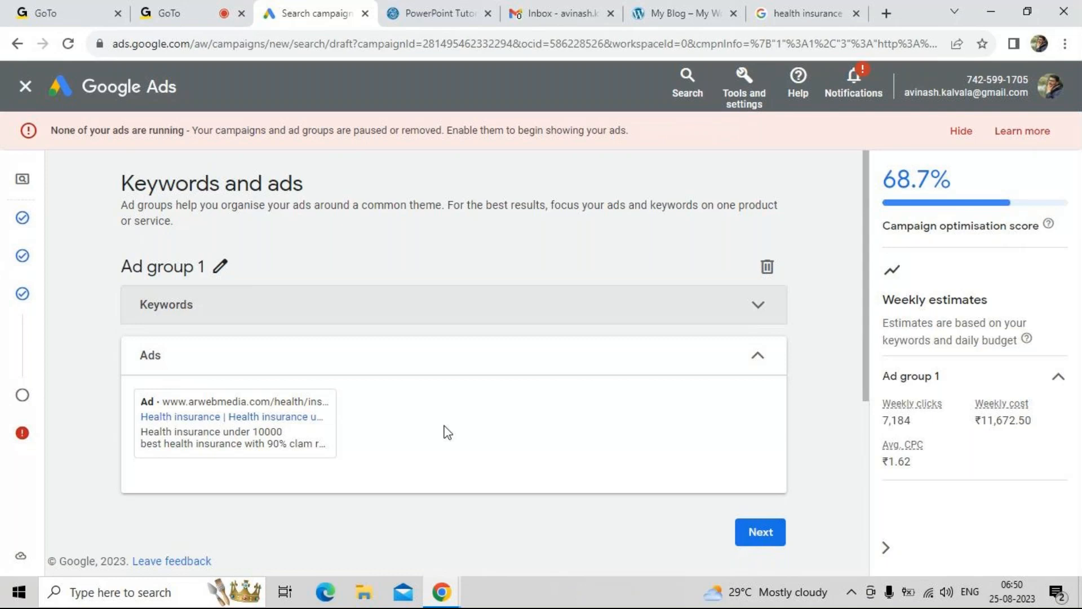
left_click(743, 542)
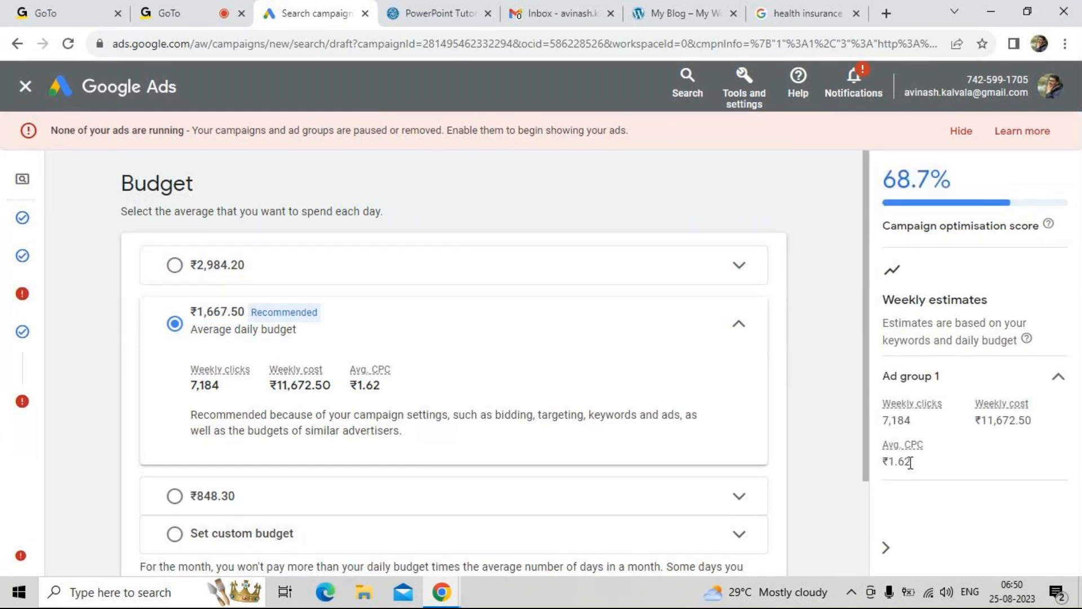
left_click_drag(911, 462, 890, 462)
left_click(890, 462)
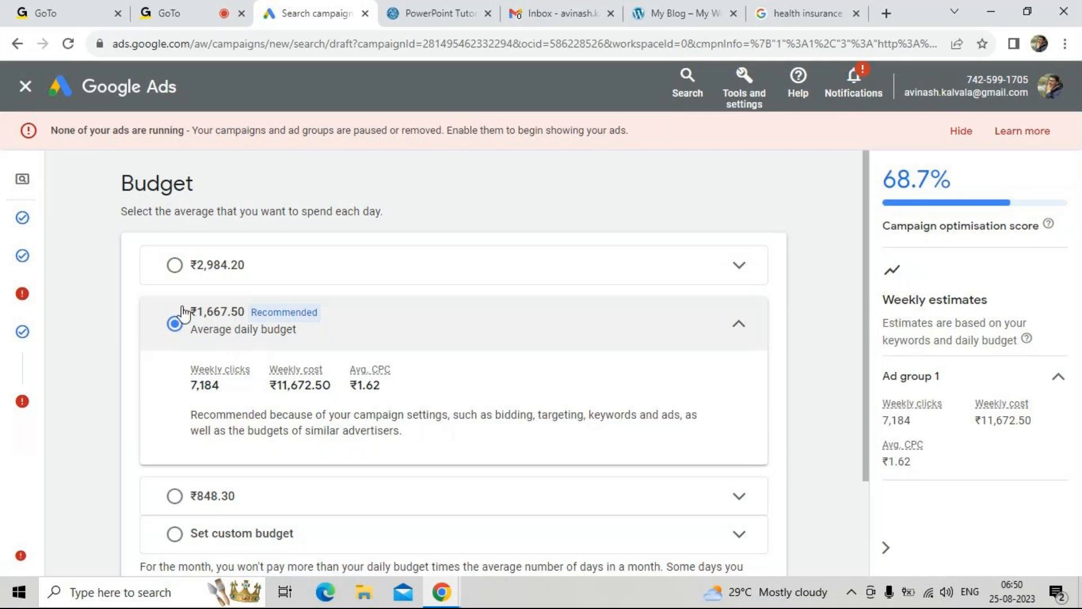
Set a custom average daily budget of ₹500 for the campaign in place of the recommended amount
scroll(198, 395, "down", 1)
scroll(199, 395, "down", 1)
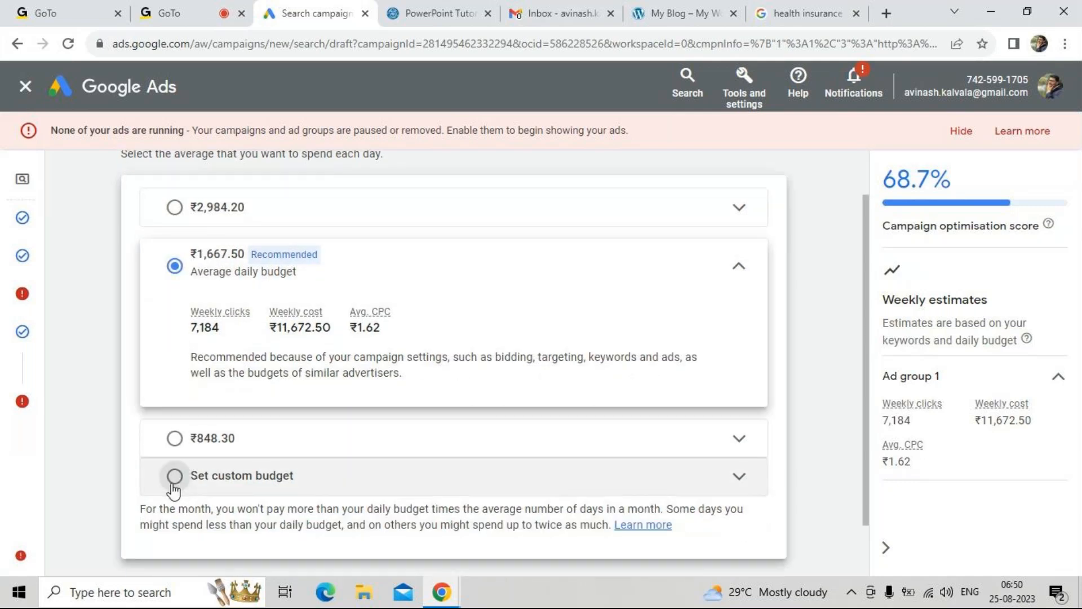
left_click(172, 484)
left_click(261, 417)
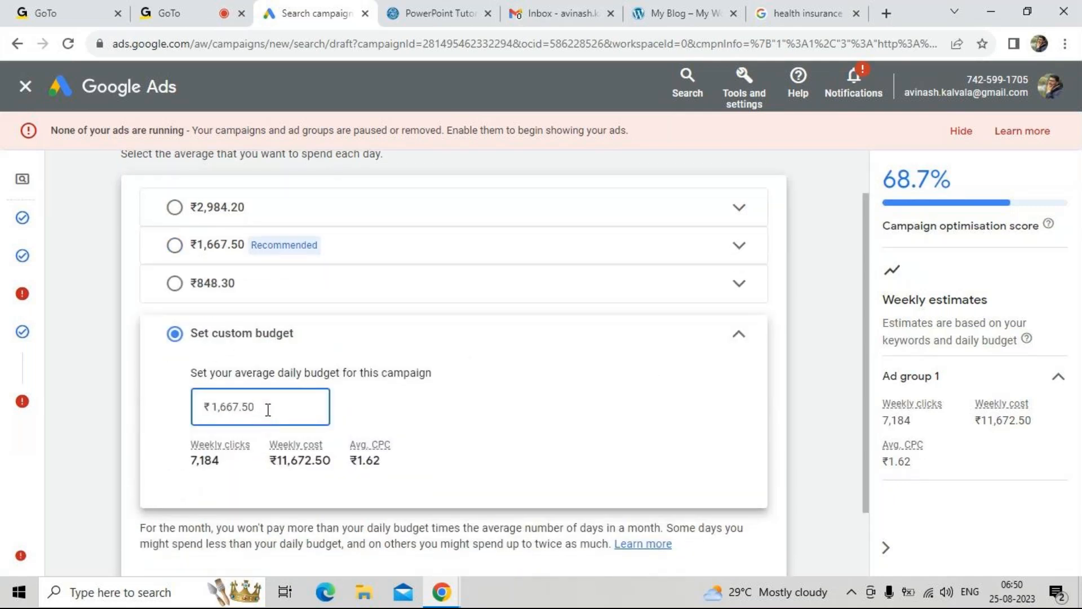
double_click(267, 409)
type("500")
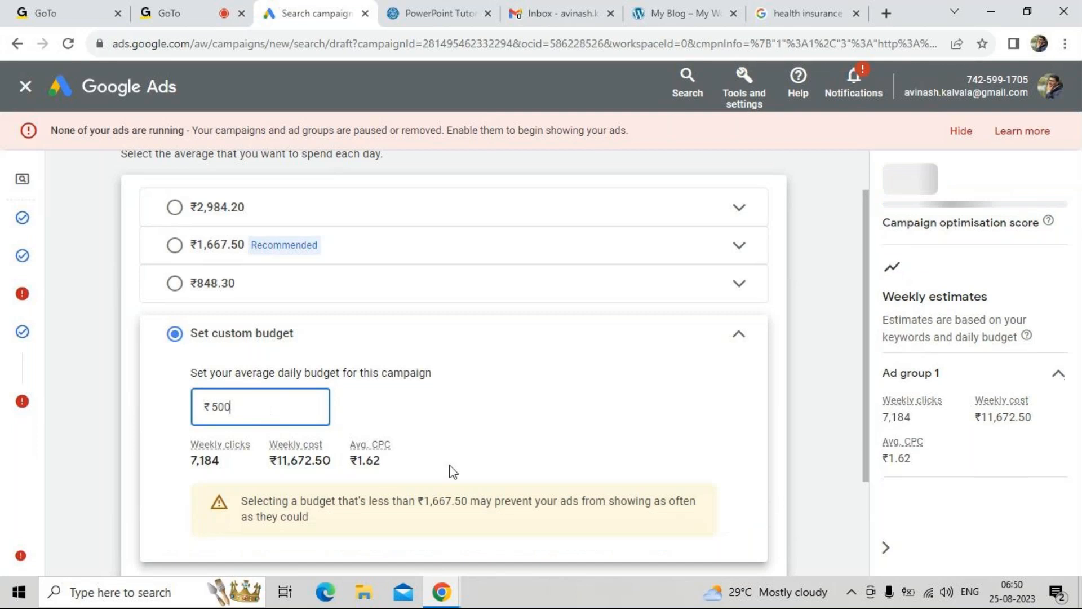
left_click(450, 465)
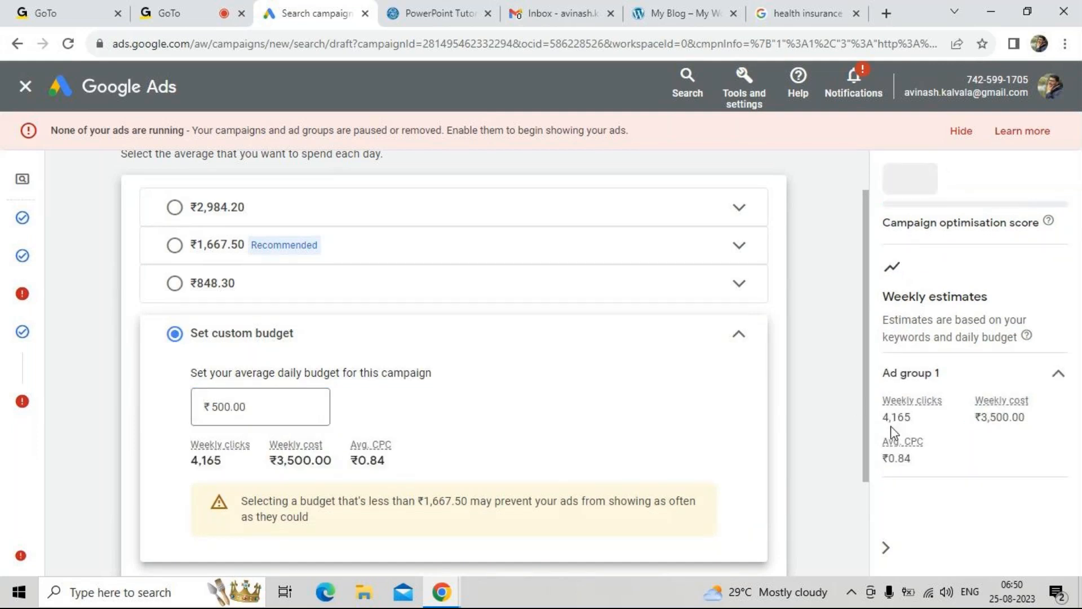
Examine the weekly clicks and average CPC in Ad group 1's weekly estimates for the custom budget
left_click_drag(883, 421, 905, 423)
left_click(936, 456)
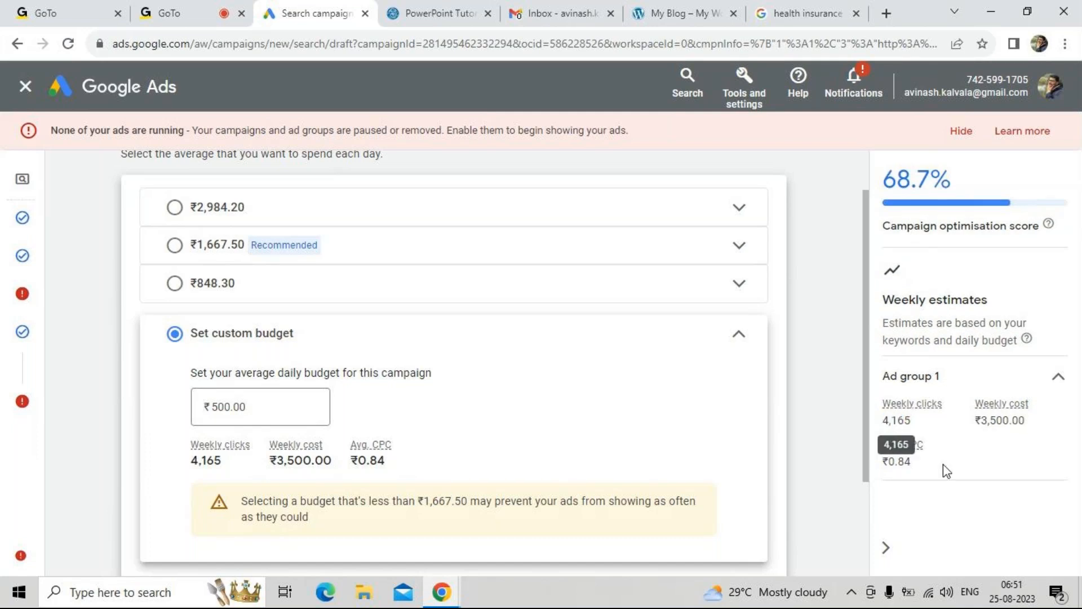
double_click(907, 461)
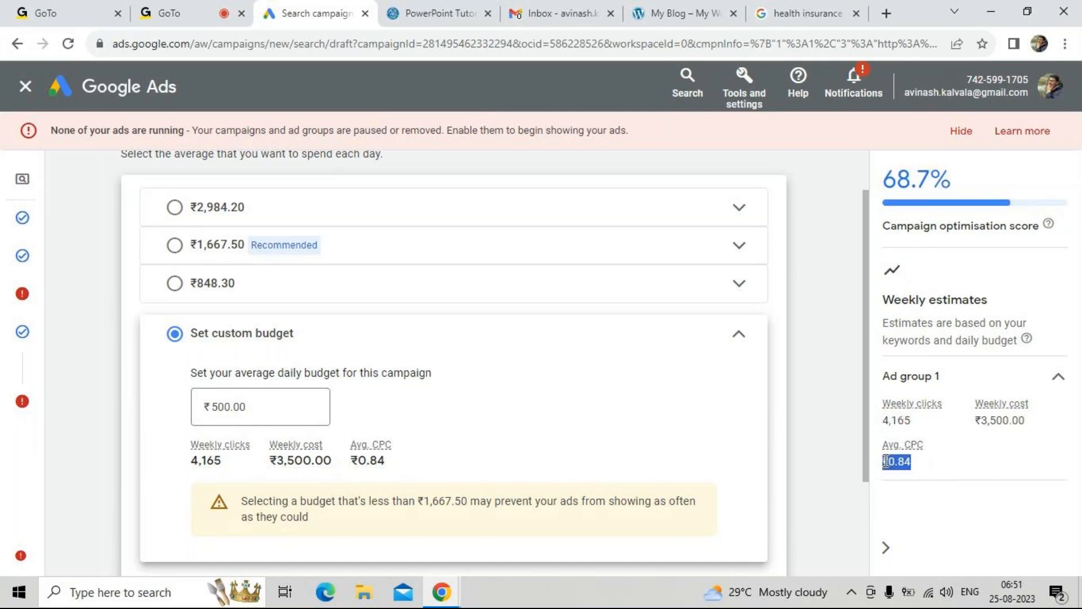
left_click(941, 481)
left_click_drag(917, 461, 886, 461)
left_click_drag(915, 461, 885, 460)
left_click(886, 458)
Continue to the campaign review and go through its issues, recommendations and settings summary down to the keywords
scroll(606, 420, "down", 3)
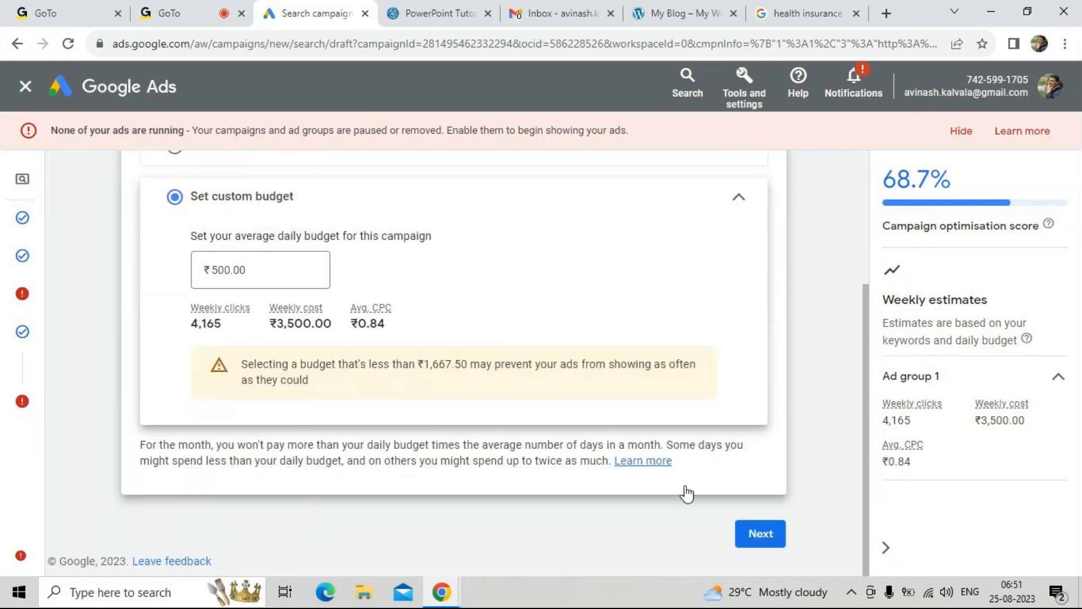
left_click(760, 533)
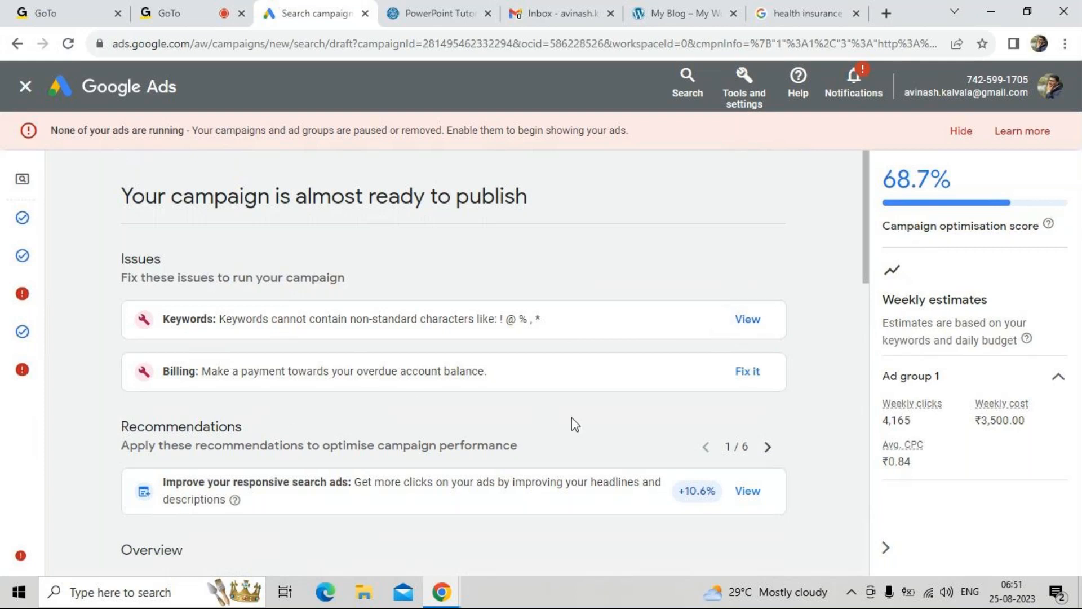
scroll(574, 424, "down", 2)
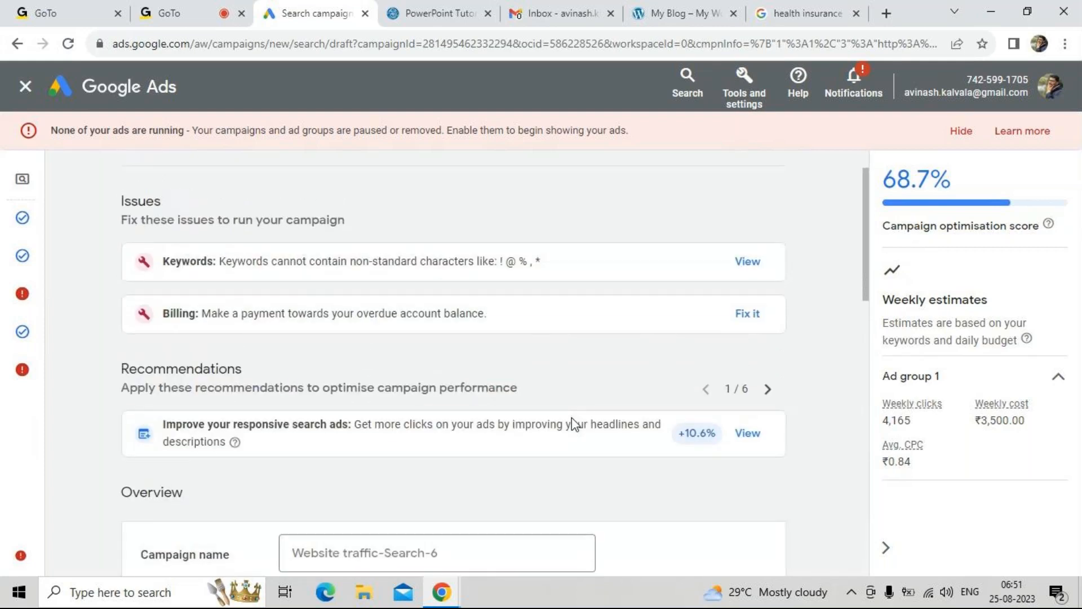
scroll(575, 423, "down", 10)
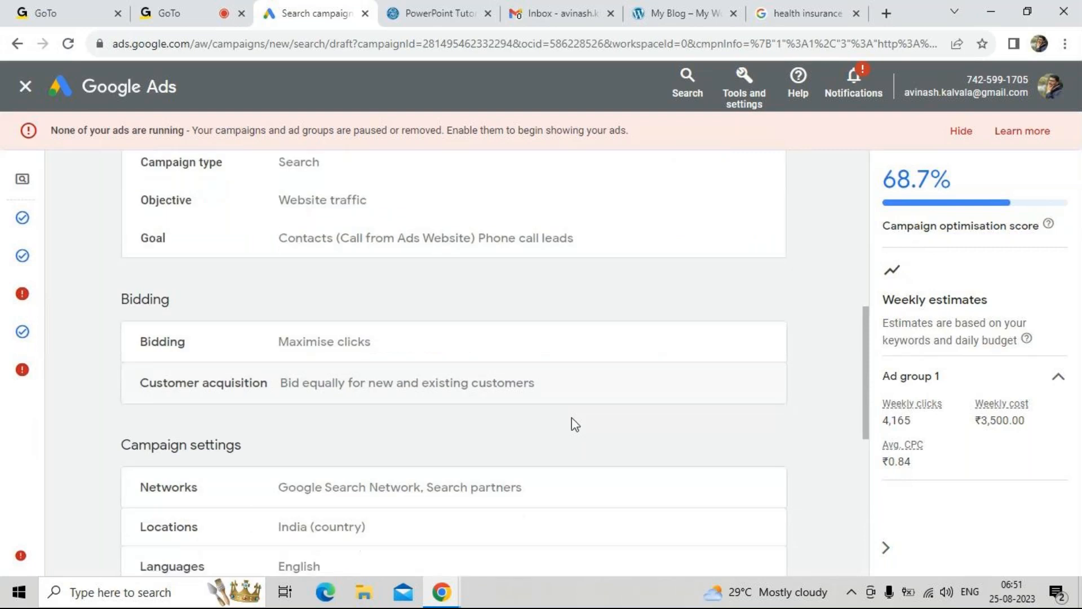
scroll(573, 425, "down", 3)
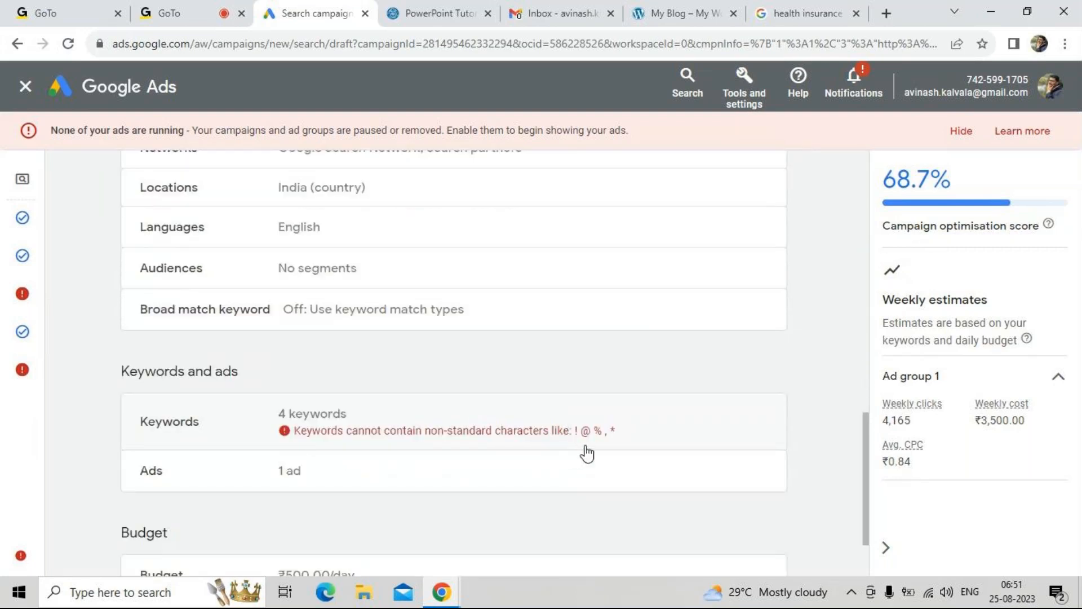
Open the flagged keywords from the review and reword the first one as "Health insurance with 90 percent clam ratio"
left_click(569, 445)
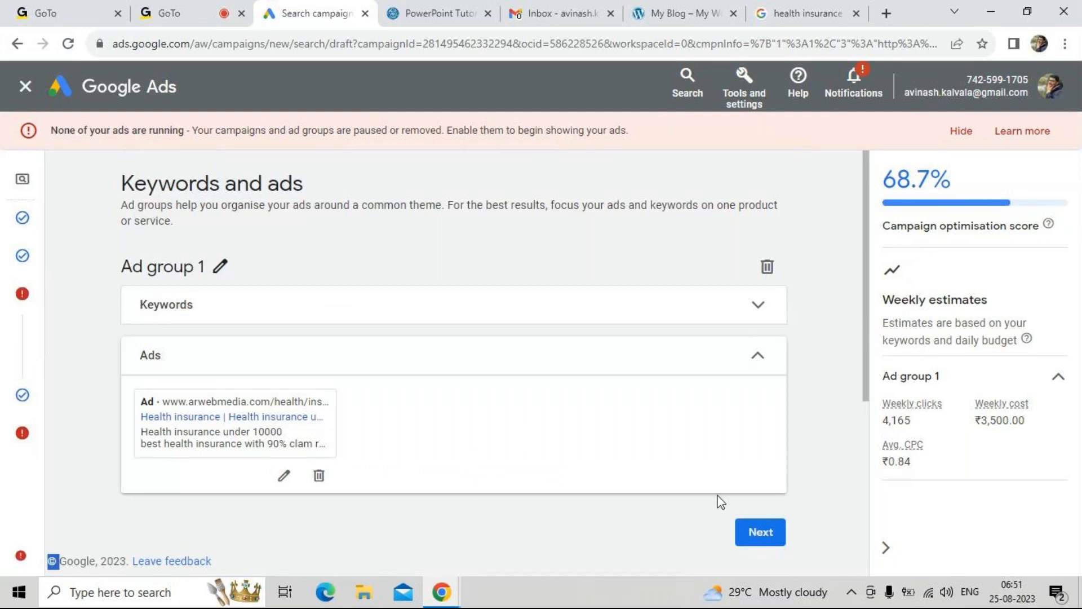
left_click(259, 304)
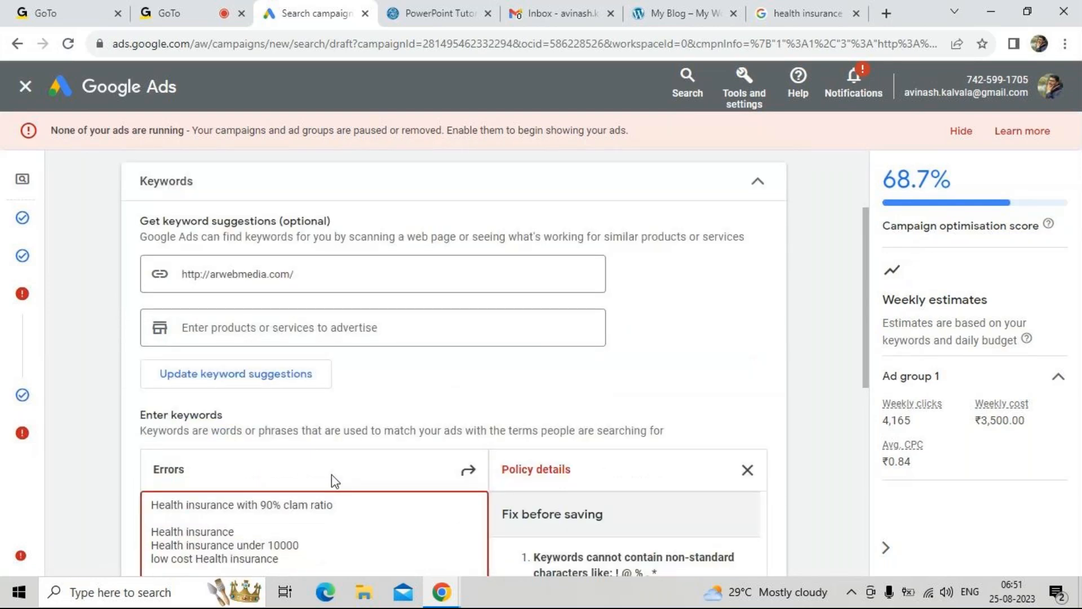
left_click(281, 479)
key("BackSpace")
type("percenta")
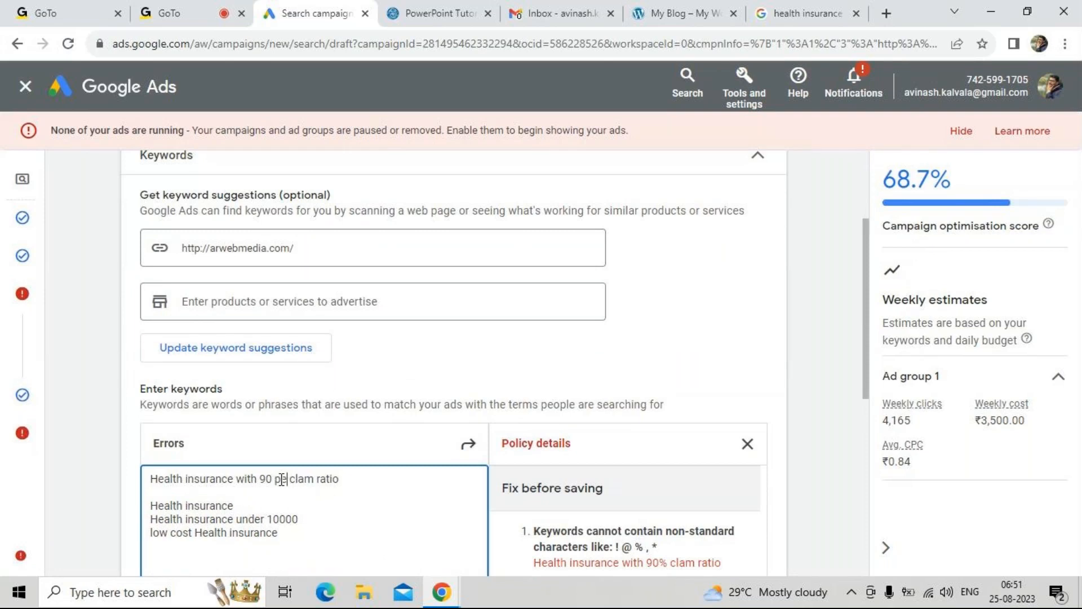
type("ge")
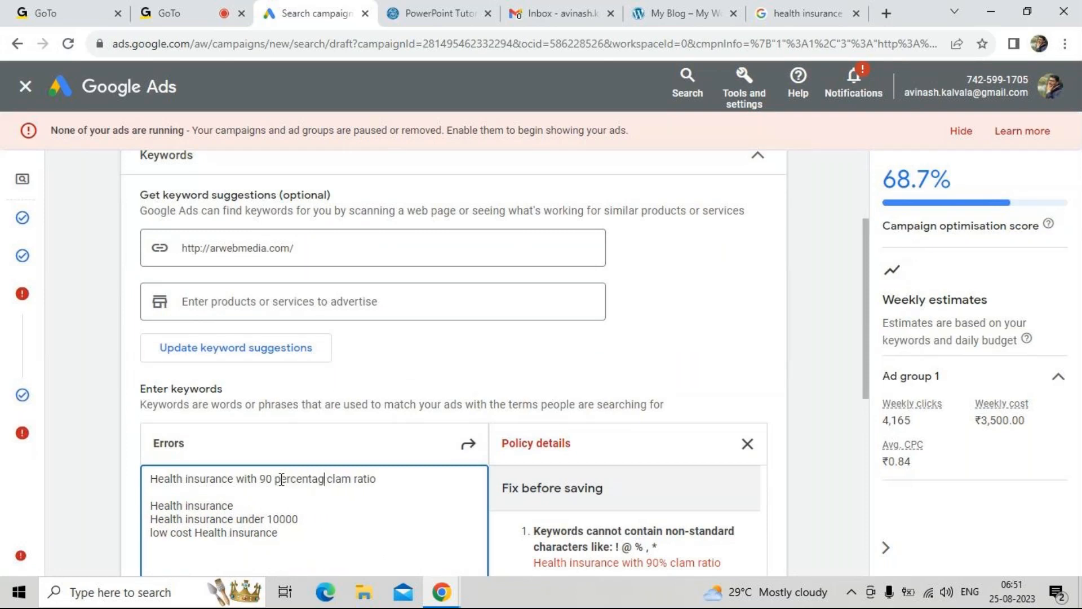
key("BackSpace")
key("BackSpace")
key("BackSpace")
Continue from the corrected keywords past the Budget stage, keeping the custom budget, back to the campaign review
scroll(500, 469, "down", 1)
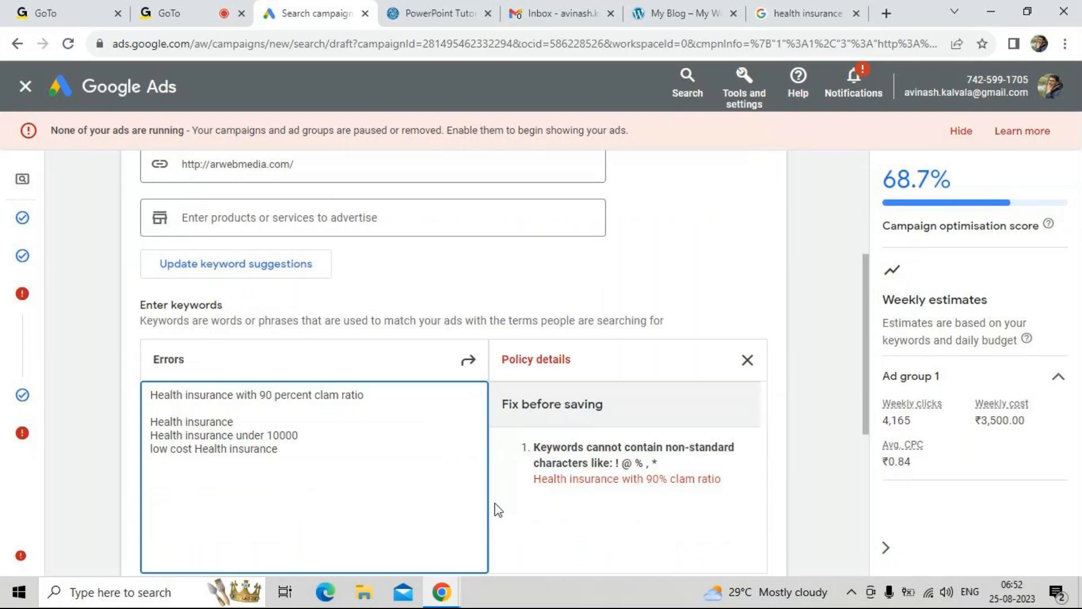
scroll(498, 509, "down", 5)
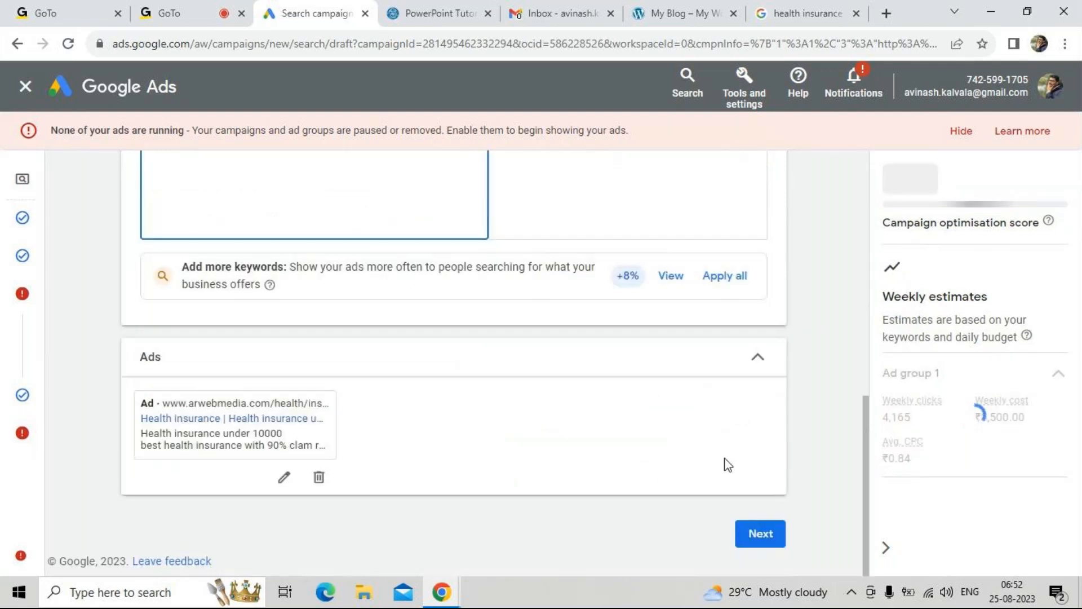
left_click(762, 536)
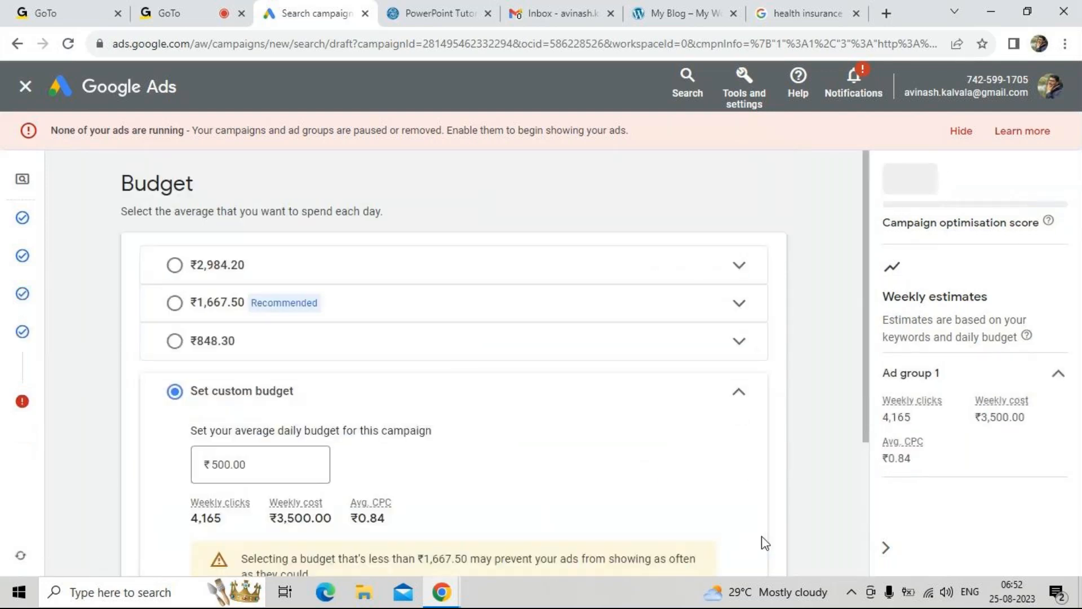
scroll(613, 443, "down", 3)
left_click(776, 536)
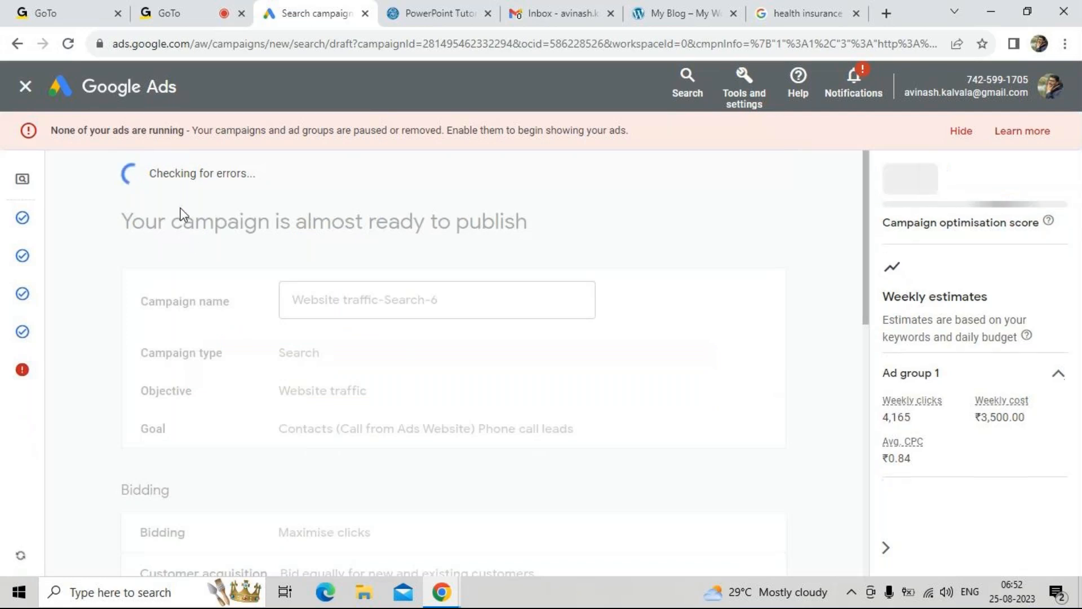
Check the campaign review summary and publish the campaign despite the outstanding billing issue
triple_click(181, 208)
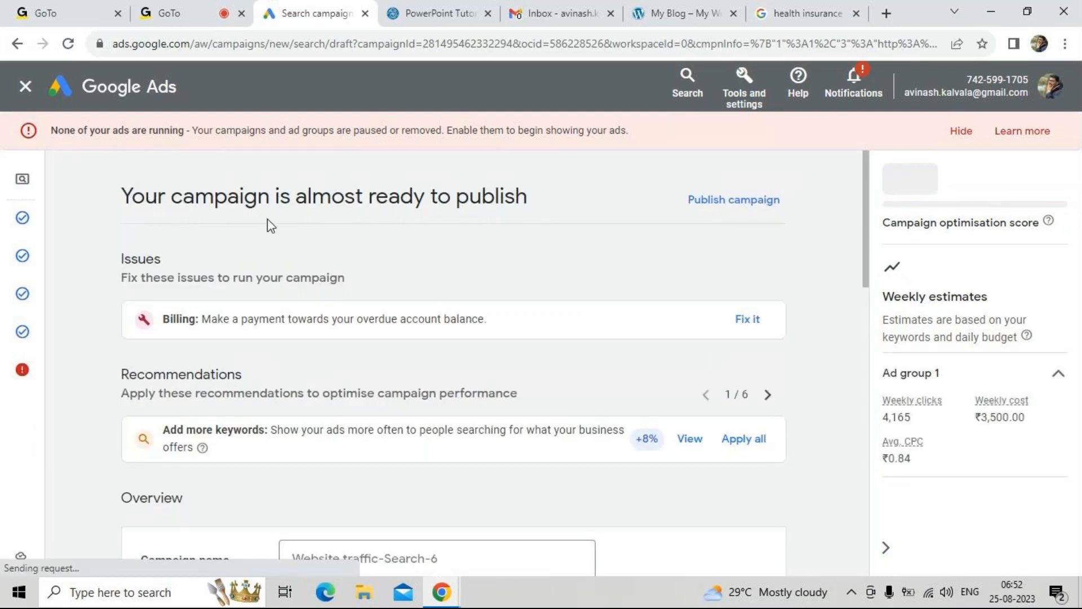
scroll(389, 335, "down", 7)
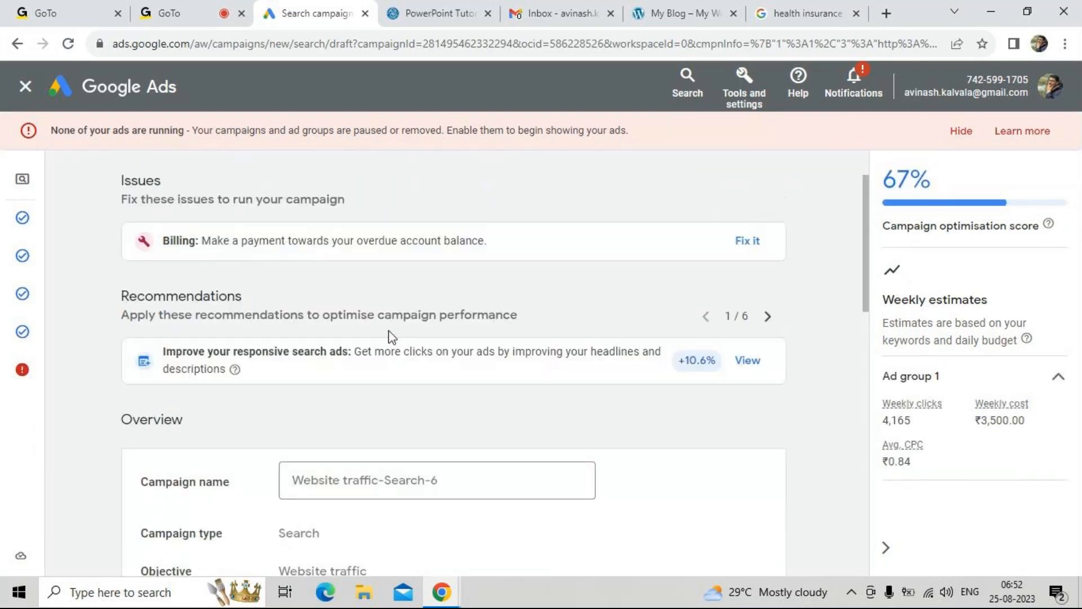
scroll(388, 337, "down", 9)
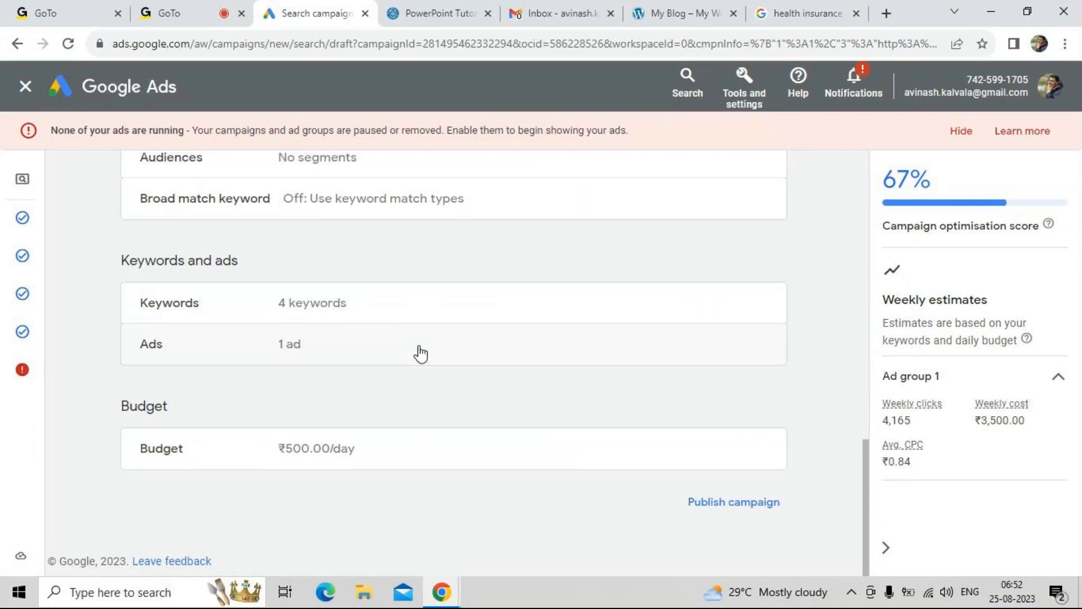
left_click(710, 502)
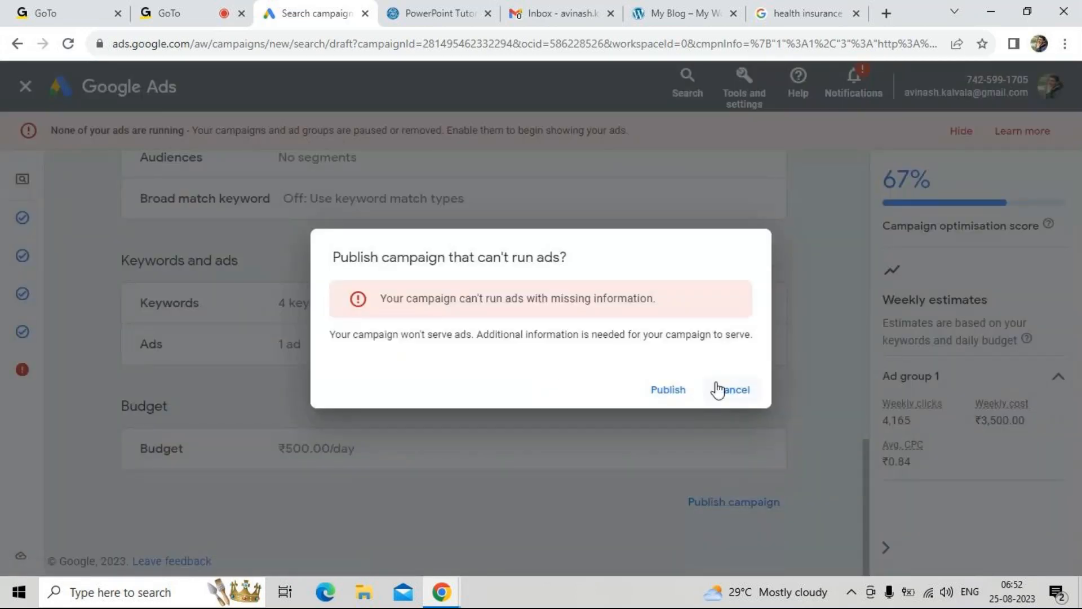
left_click(680, 391)
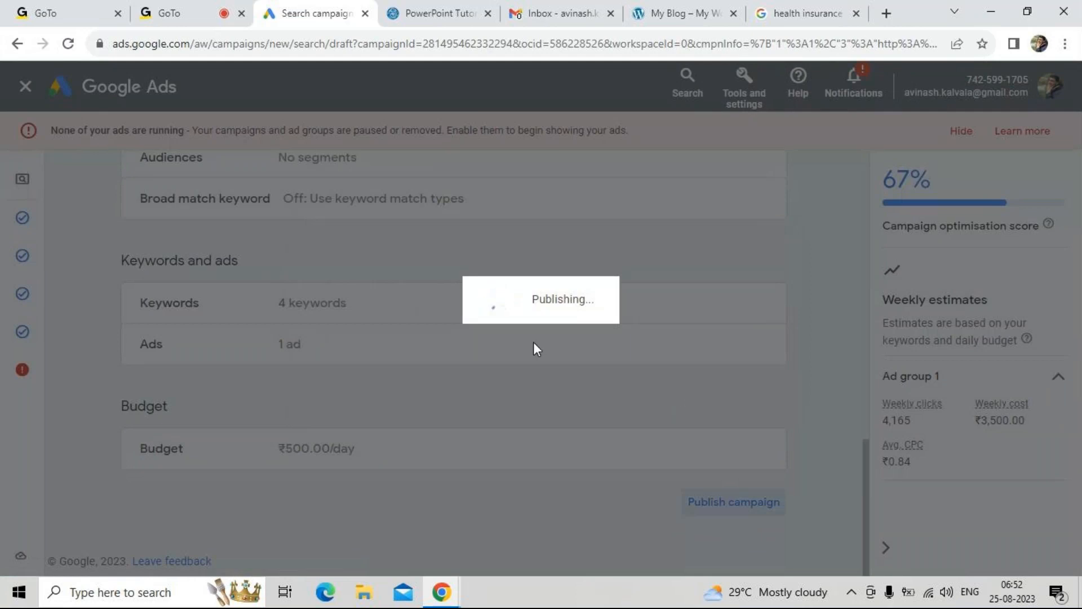
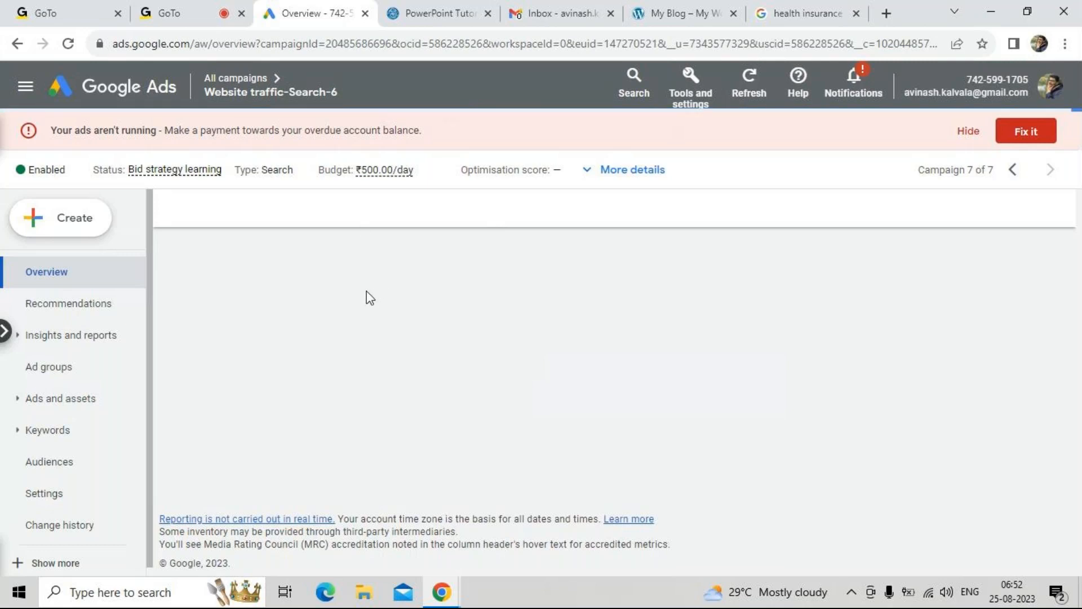
Pause the Website traffic-Search-6 campaign from the list of all campaigns
left_click(252, 83)
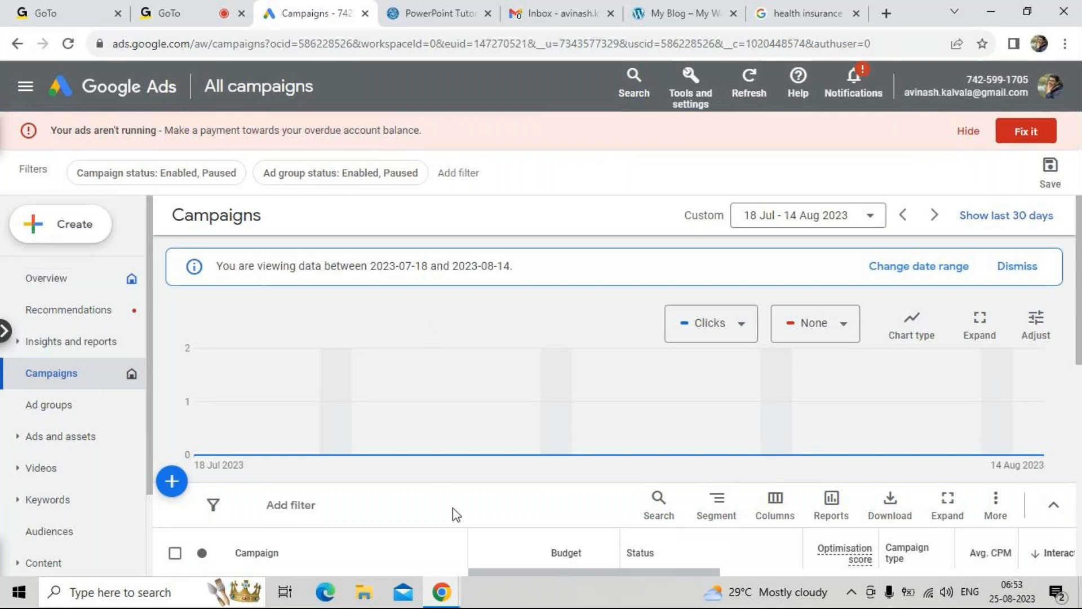
scroll(455, 513, "down", 5)
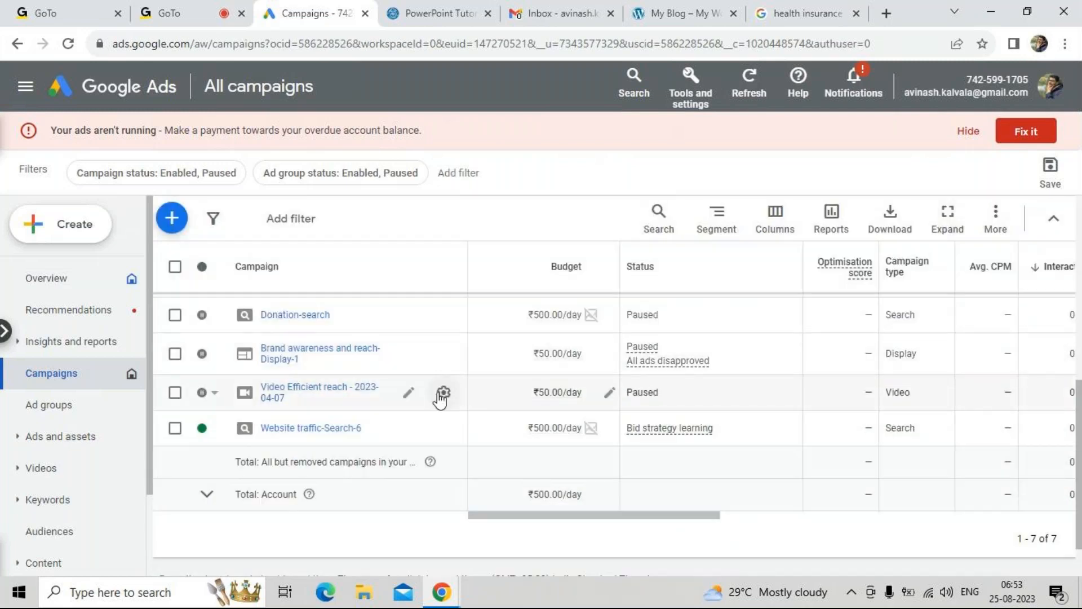
scroll(441, 398, "up", 1)
left_click(215, 454)
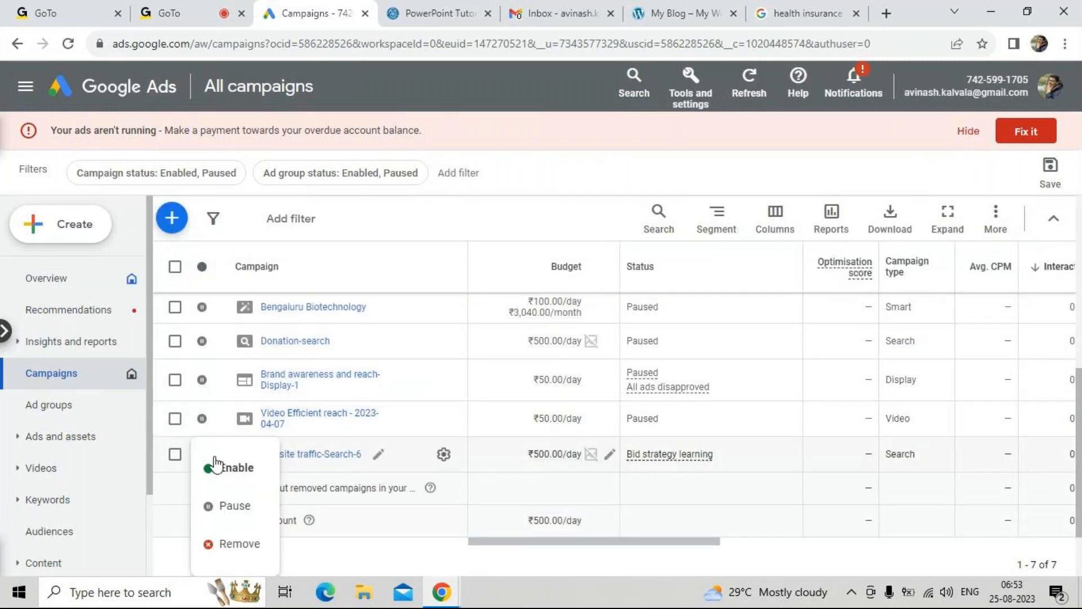
left_click(235, 507)
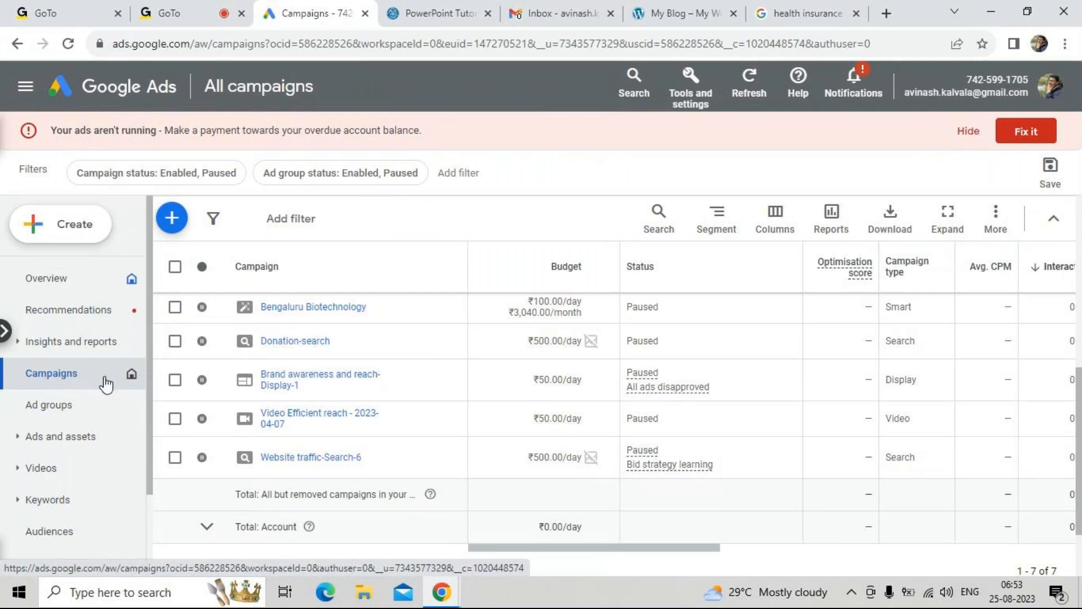
scroll(286, 344, "up", 1)
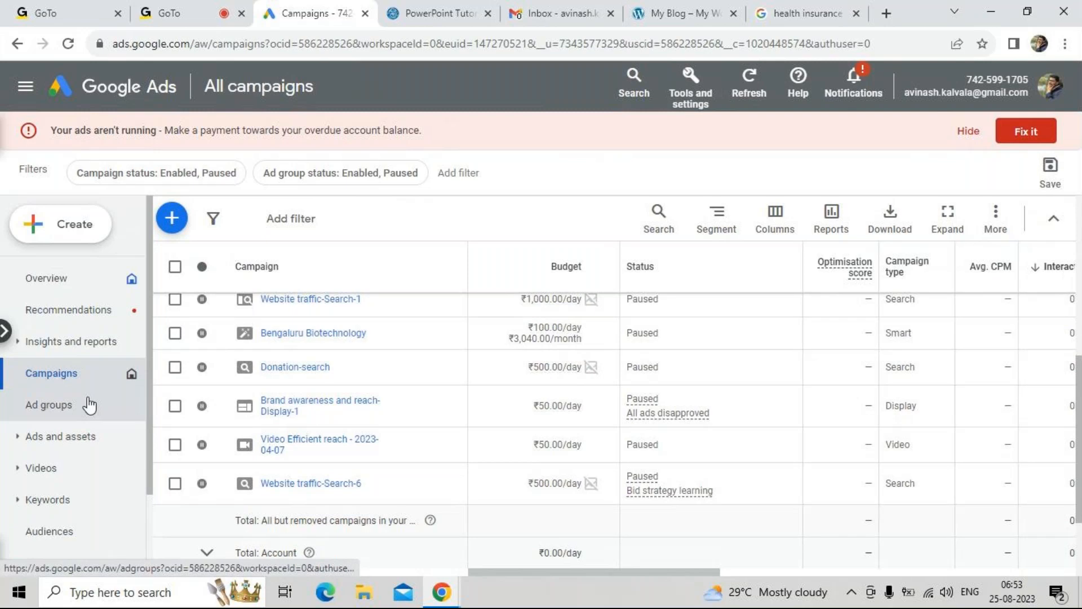
Open the Website traffic-Search-6 campaign and examine its ad group and its search keywords, including match types, statuses and performance columns
left_click(306, 489)
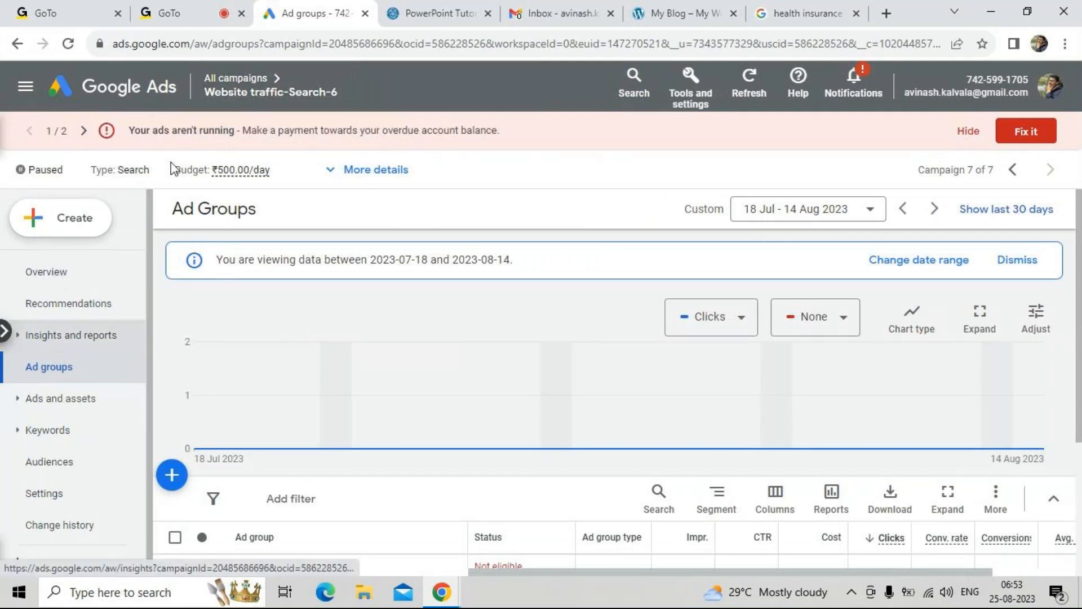
mouse_move(253, 97)
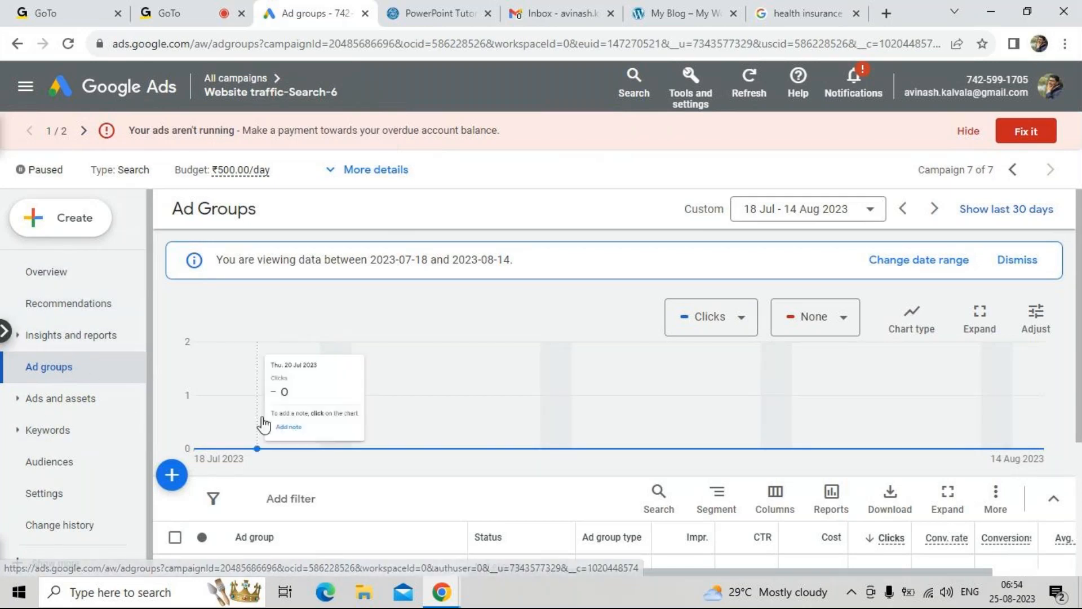
scroll(350, 500, "down", 1)
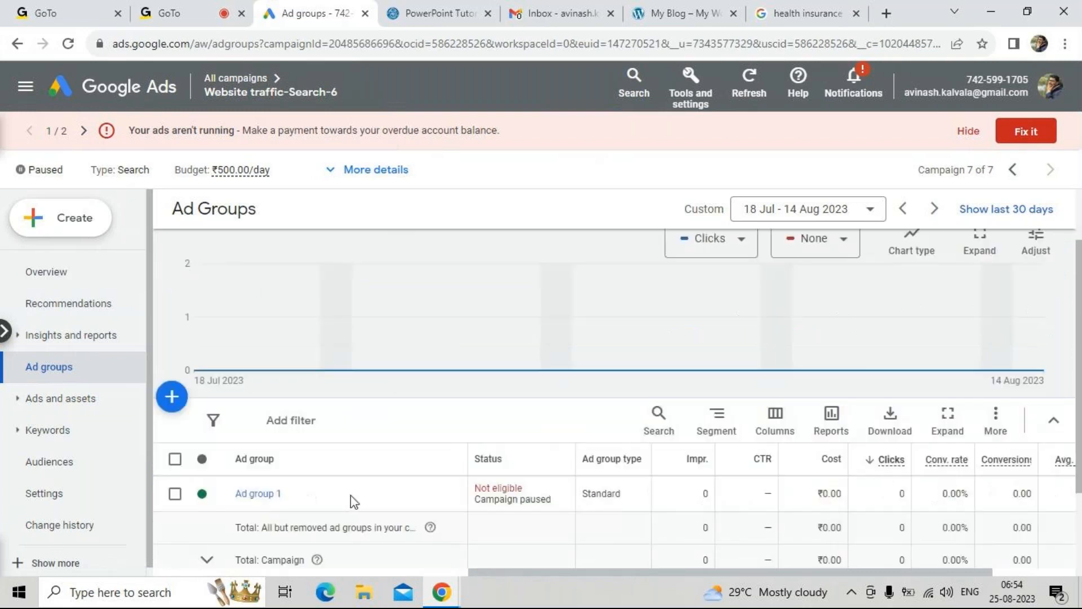
left_click(46, 433)
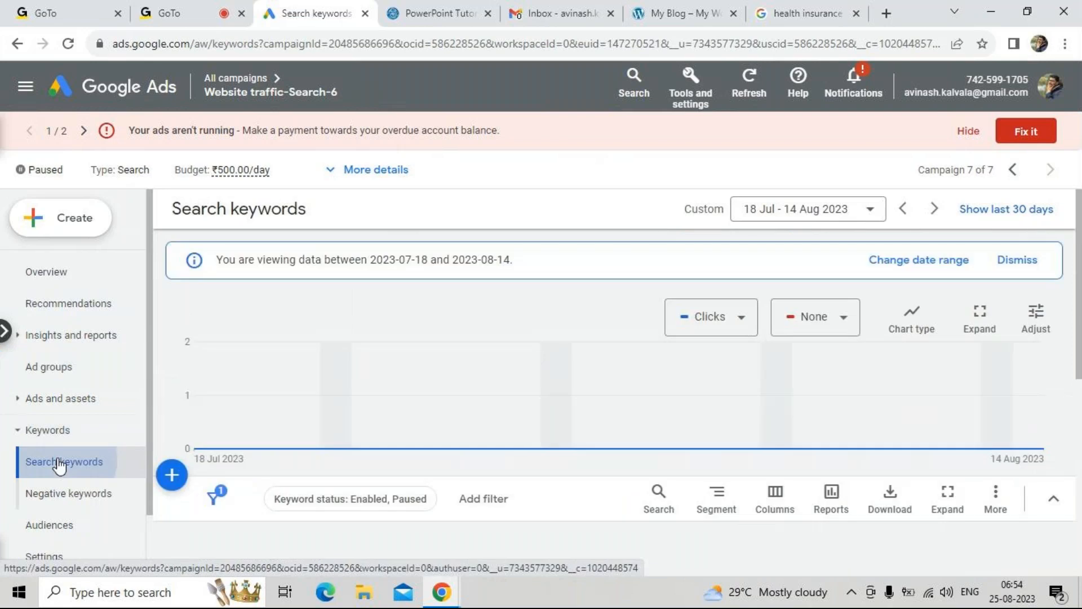
scroll(355, 473, "down", 3)
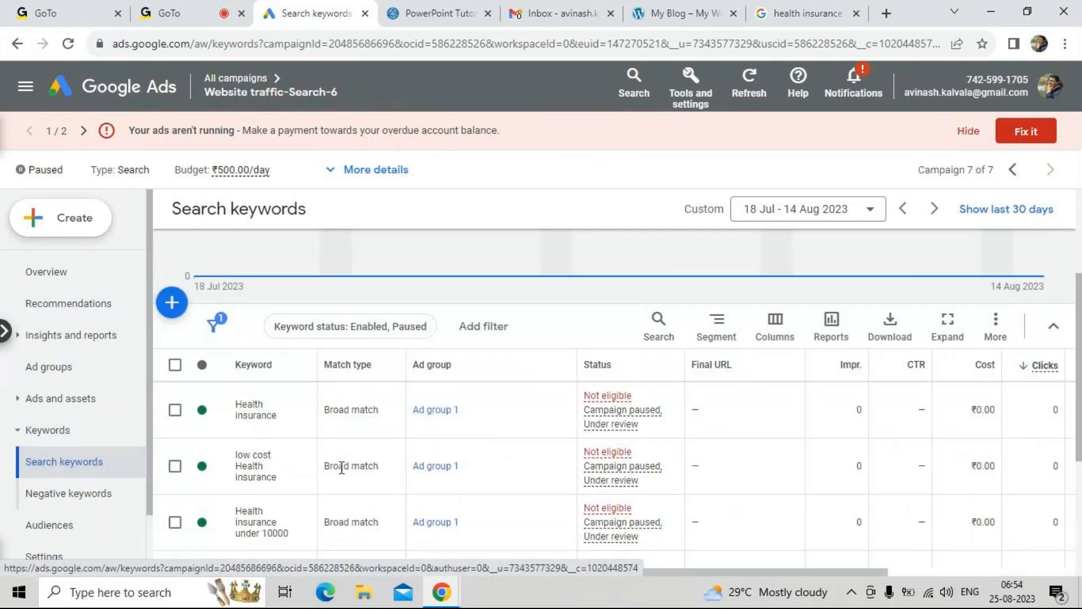
scroll(293, 433, "down", 2)
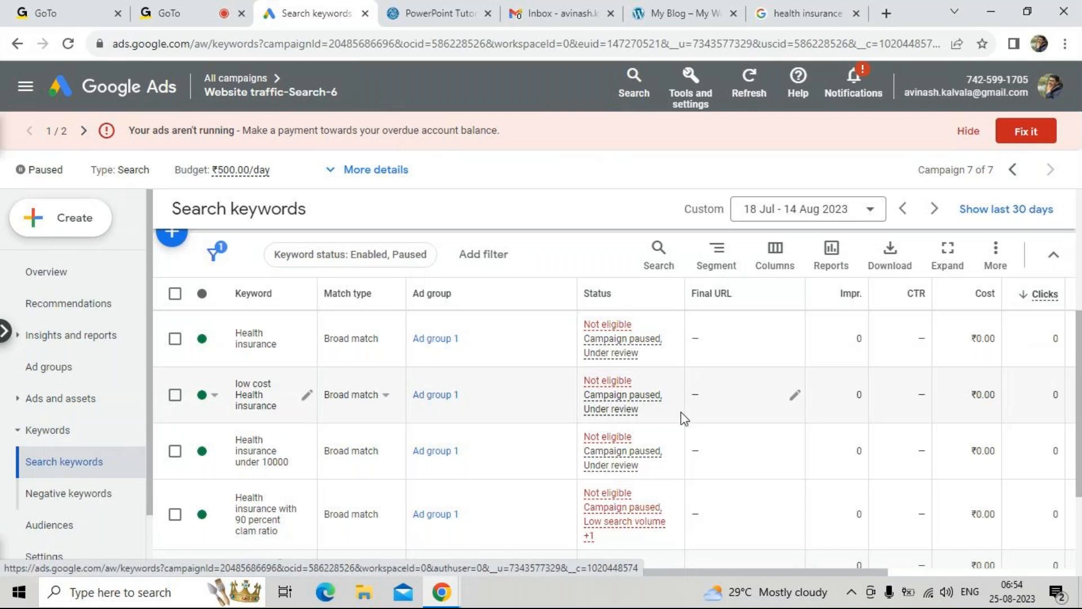
key("Right")
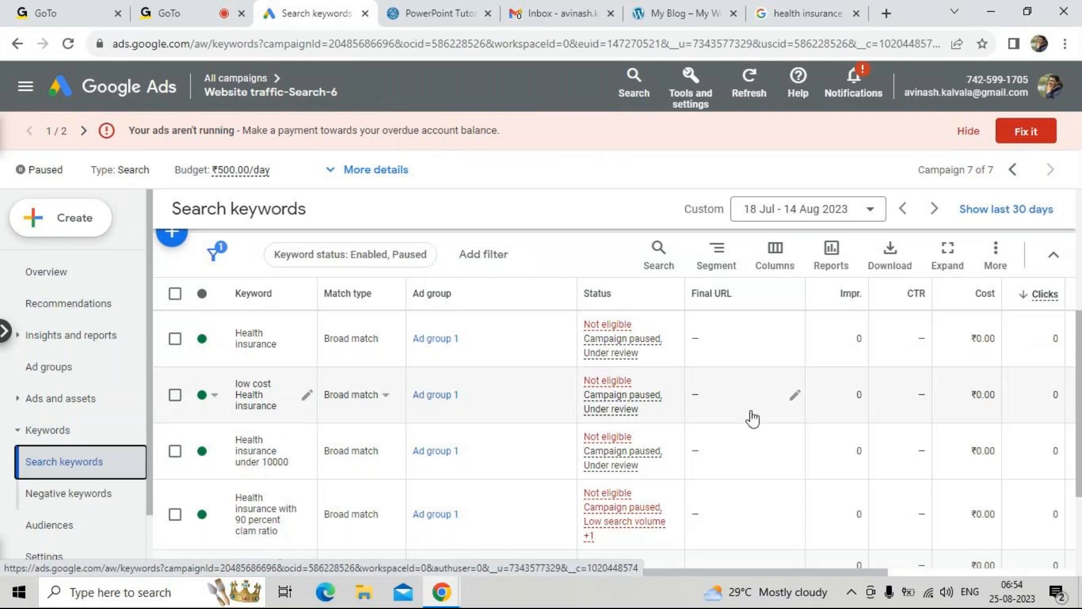
scroll(860, 315, "down", 1)
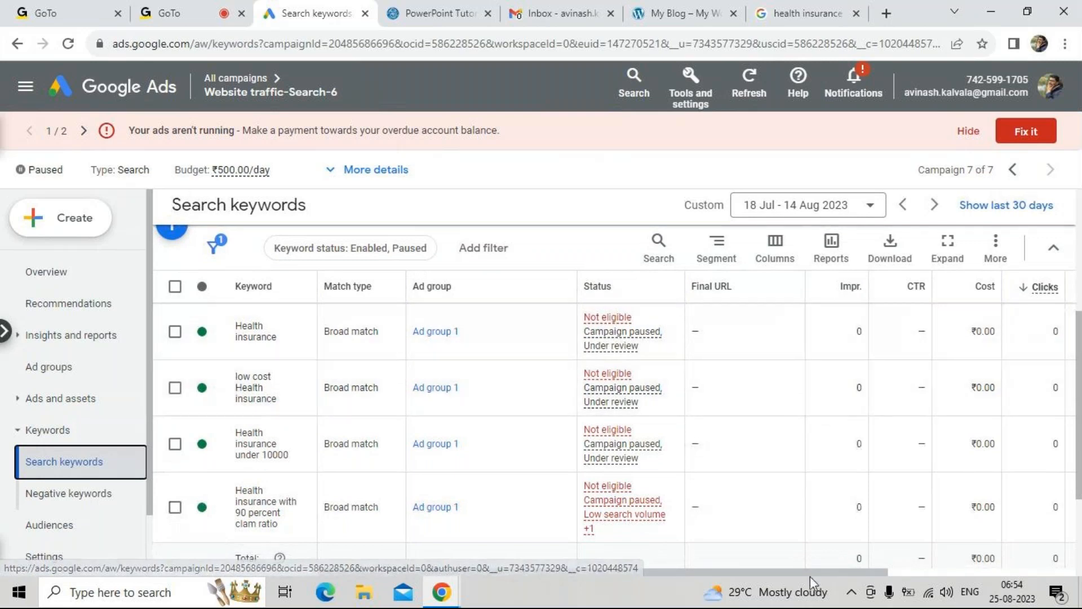
left_click_drag(810, 572, 921, 575)
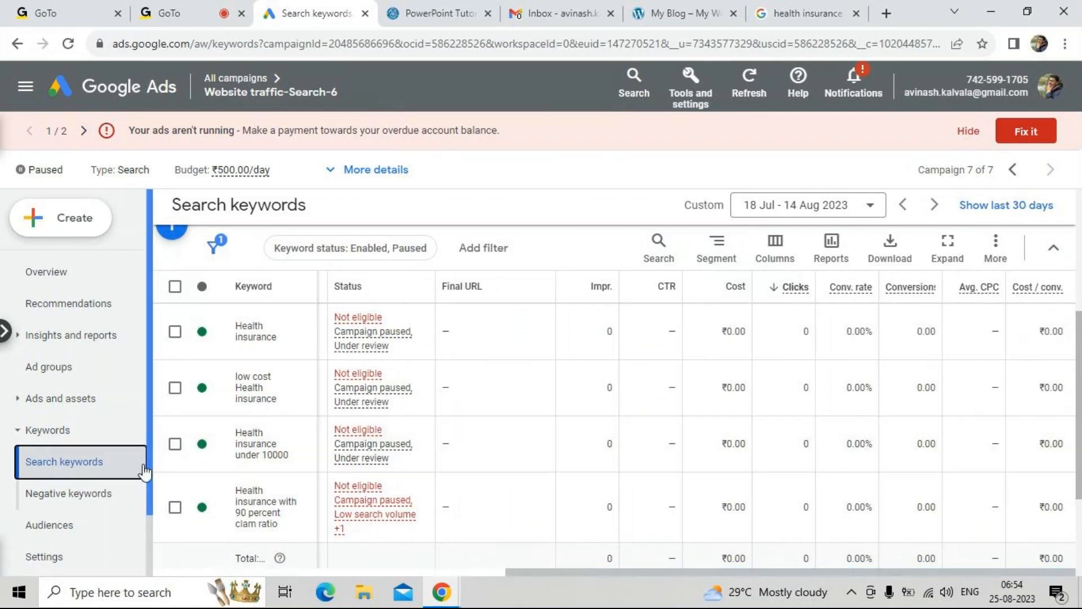
Add "how" and "what" as negative keywords at campaign level for Website traffic-Search-6 and save them
left_click(90, 493)
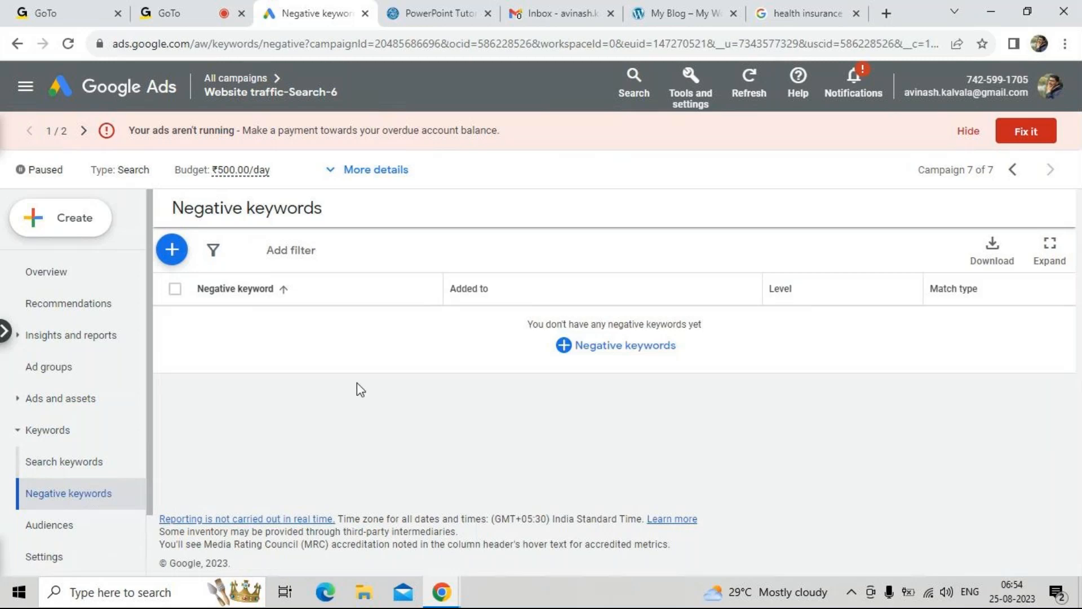
left_click(596, 348)
left_click(261, 479)
type("how")
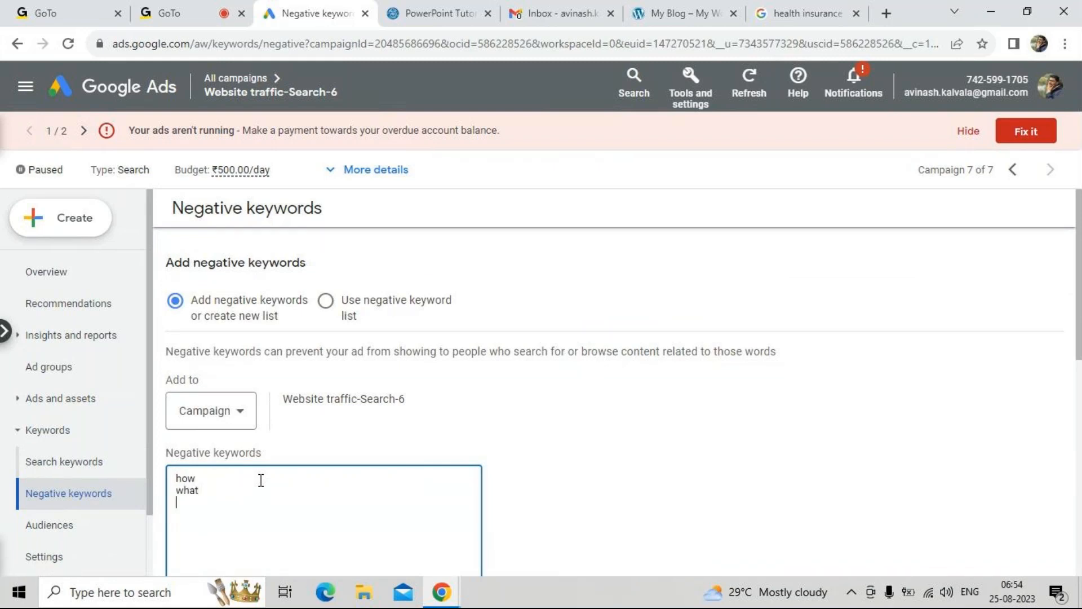
scroll(261, 480, "down", 4)
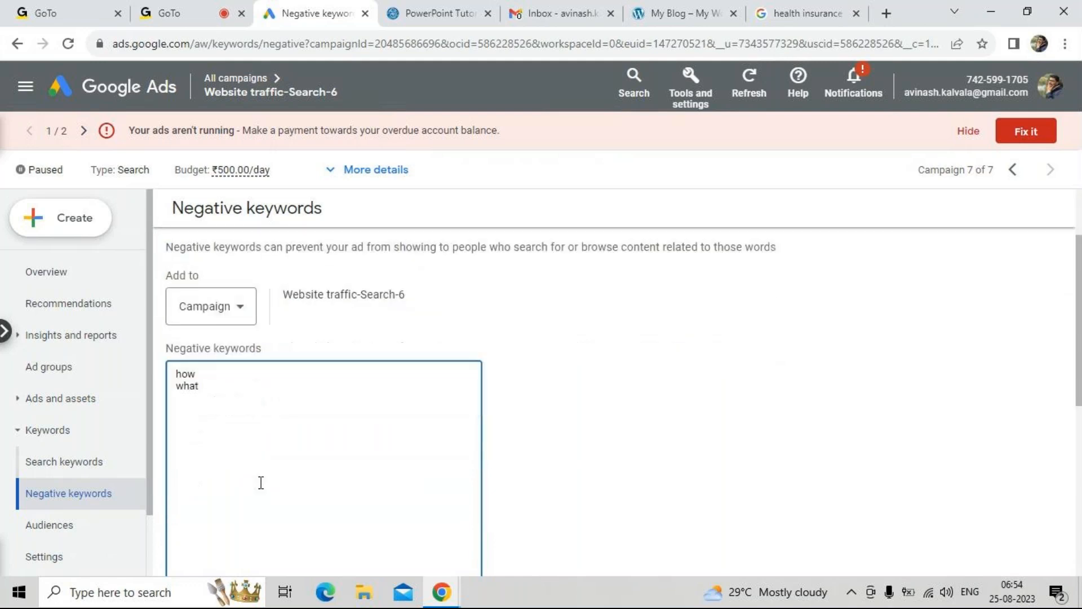
scroll(253, 492, "down", 1)
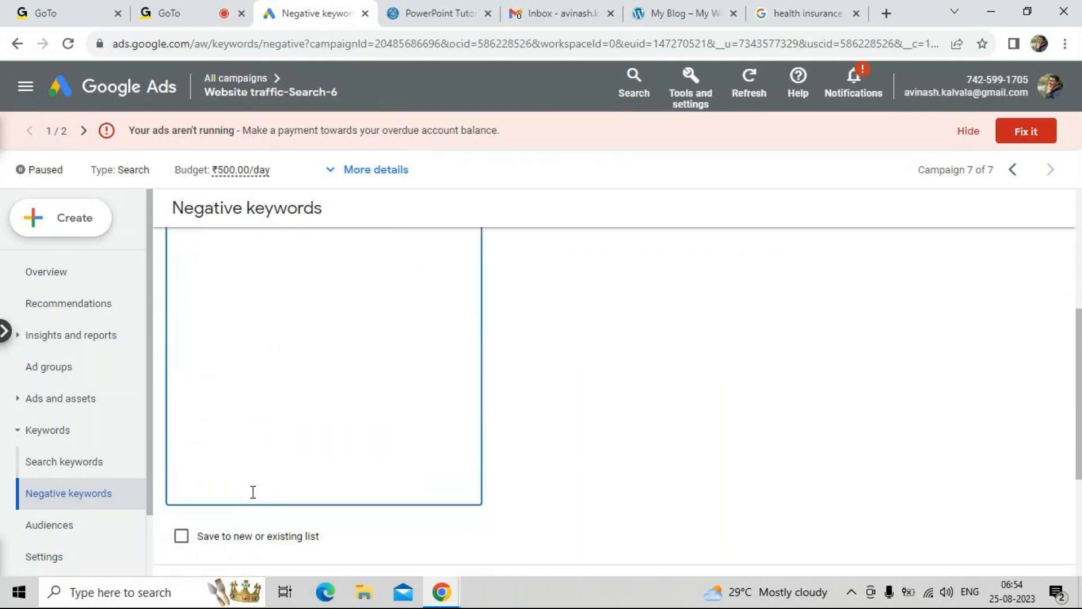
scroll(248, 493, "up", 3)
scroll(252, 495, "down", 4)
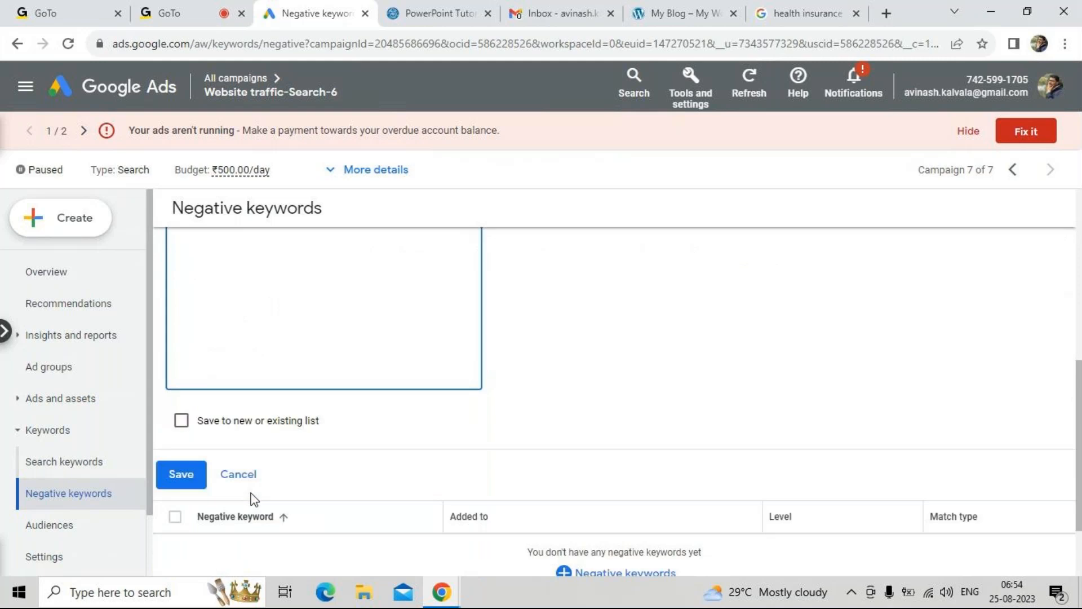
left_click(200, 476)
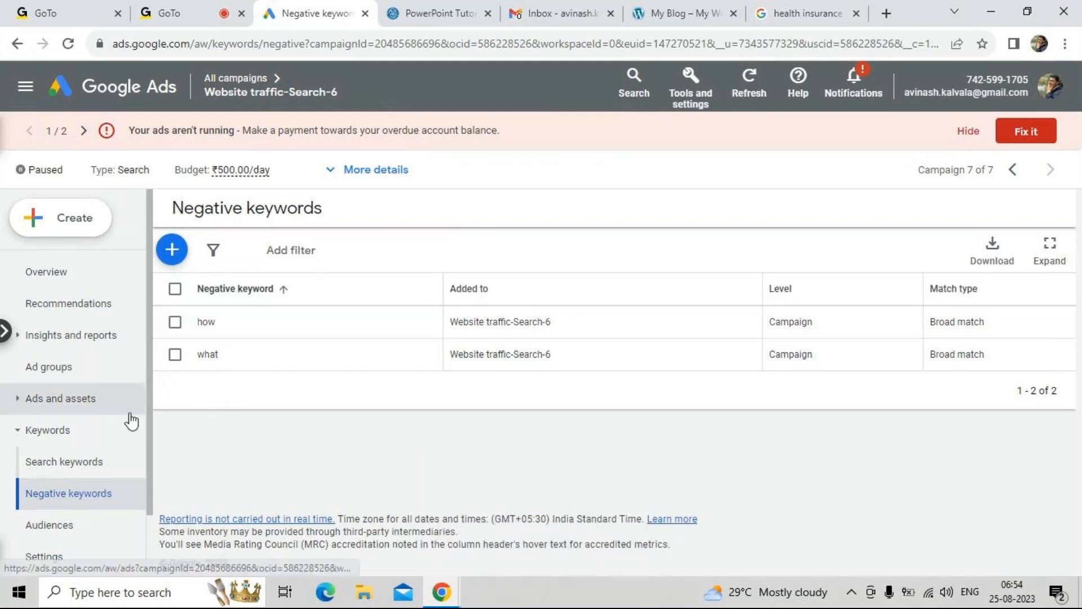
Revisit the campaign's search keywords and examine its responsive search ad in the list of ads
left_click(88, 475)
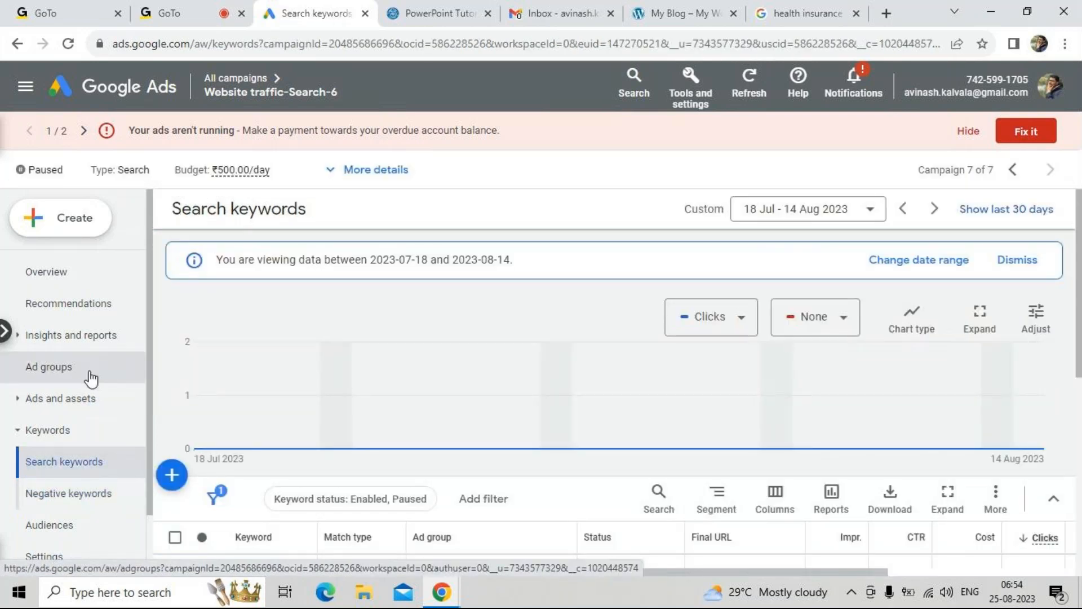
left_click(28, 401)
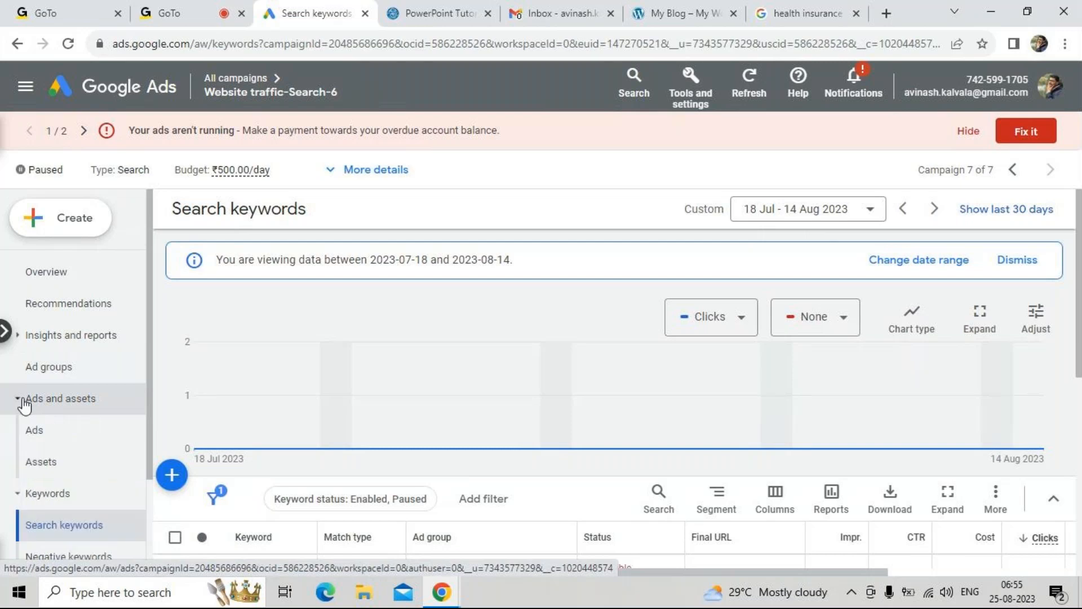
left_click(52, 427)
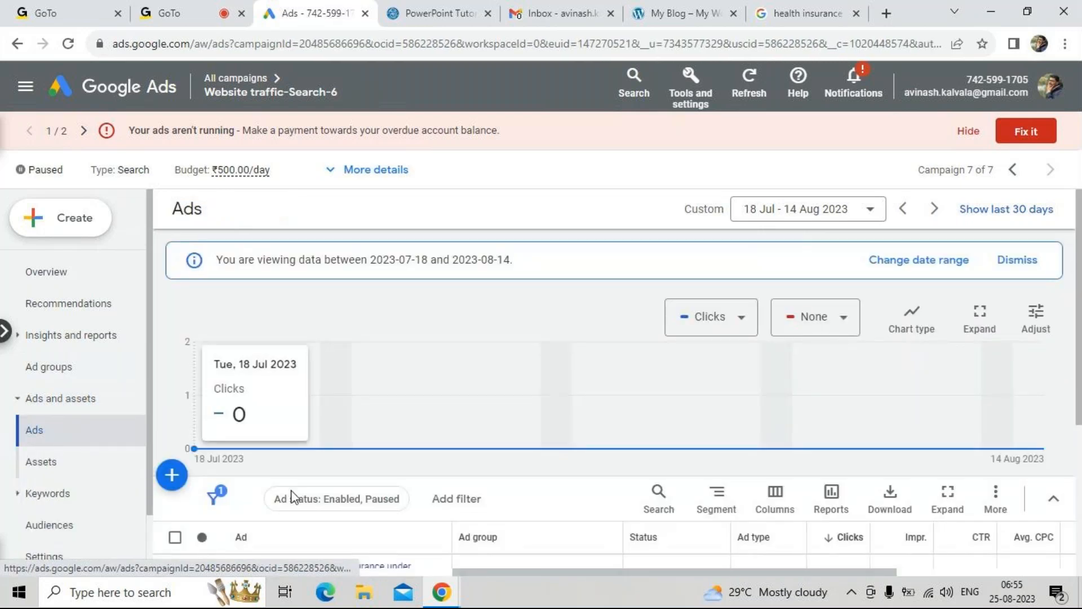
scroll(291, 508, "down", 3)
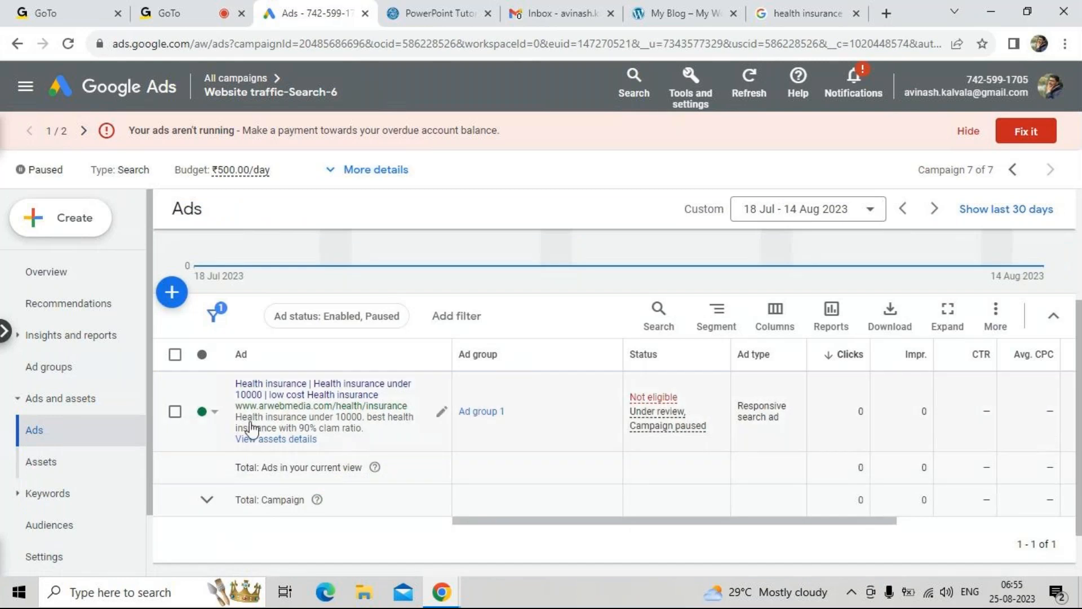
Open the responsive search ad for editing, look through its final URL and headlines, and close the editor without changes
left_click(440, 412)
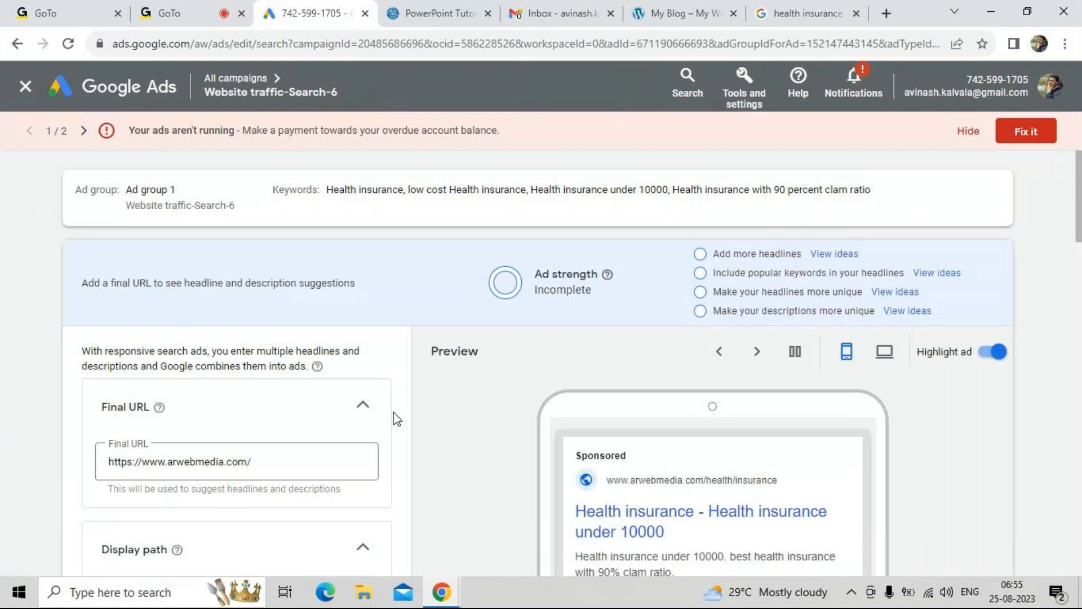
scroll(394, 418, "down", 3)
scroll(396, 418, "down", 5)
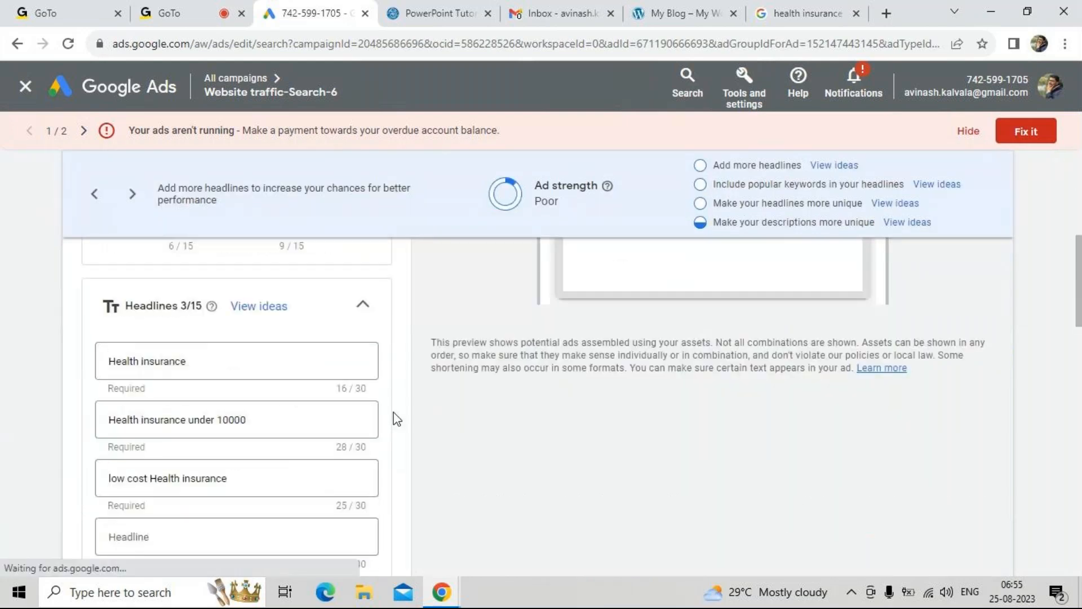
scroll(396, 418, "down", 1)
scroll(396, 419, "down", 3)
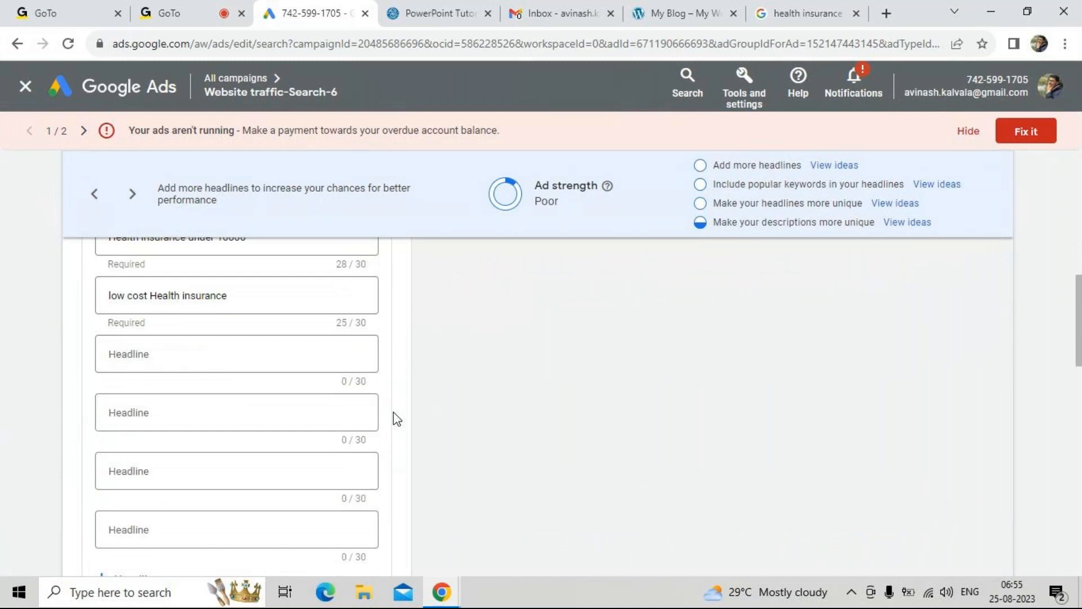
scroll(396, 418, "up", 2)
scroll(396, 418, "up", 8)
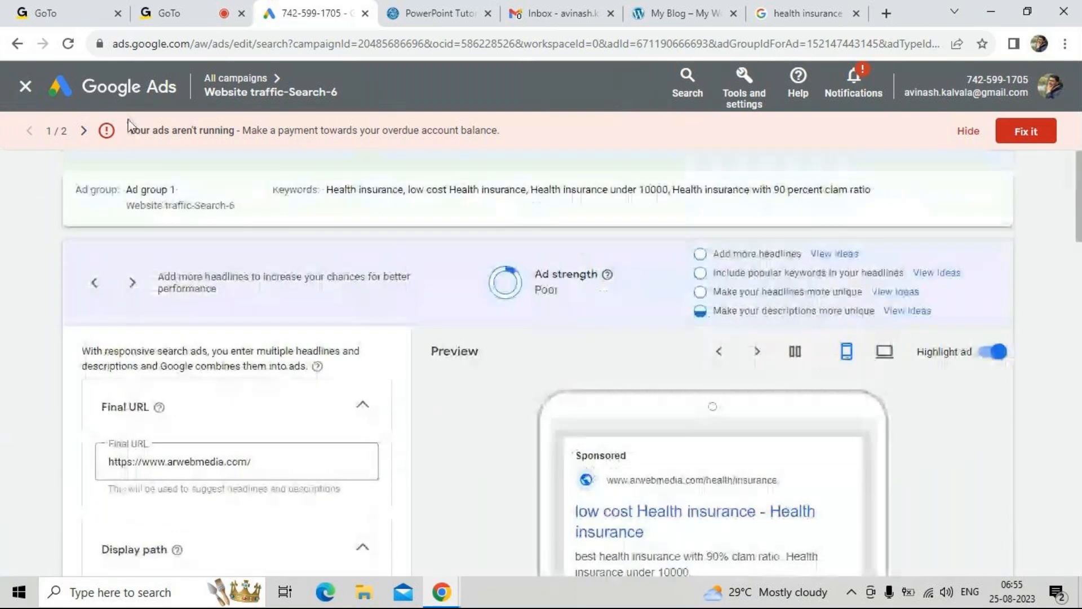
left_click(25, 86)
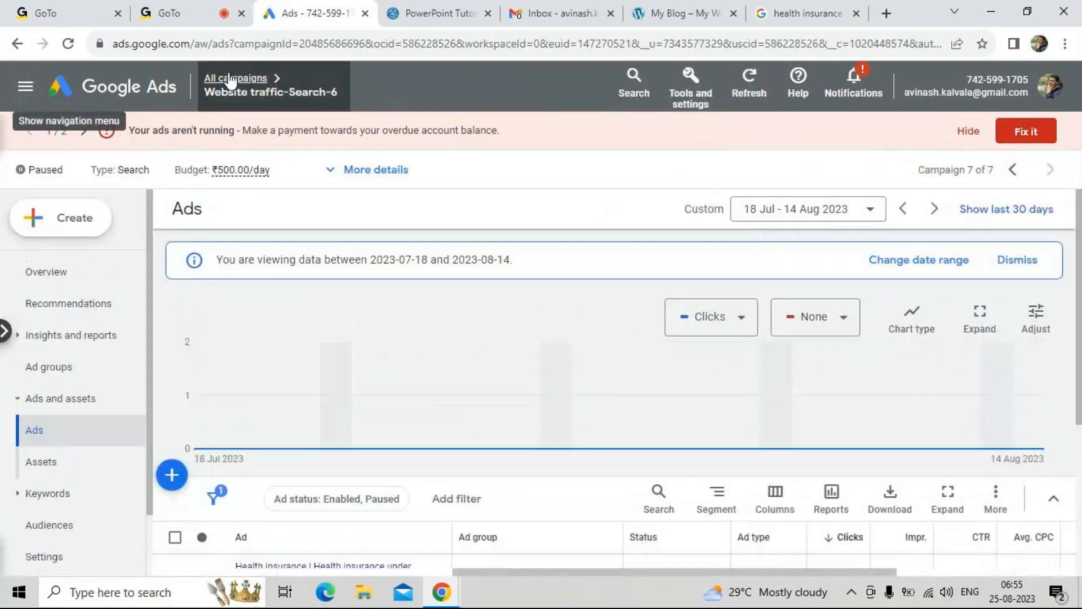
Return to all campaigns, reopen Website traffic-Search-6 and review its campaign settings from goals to bidding and dates
left_click(238, 79)
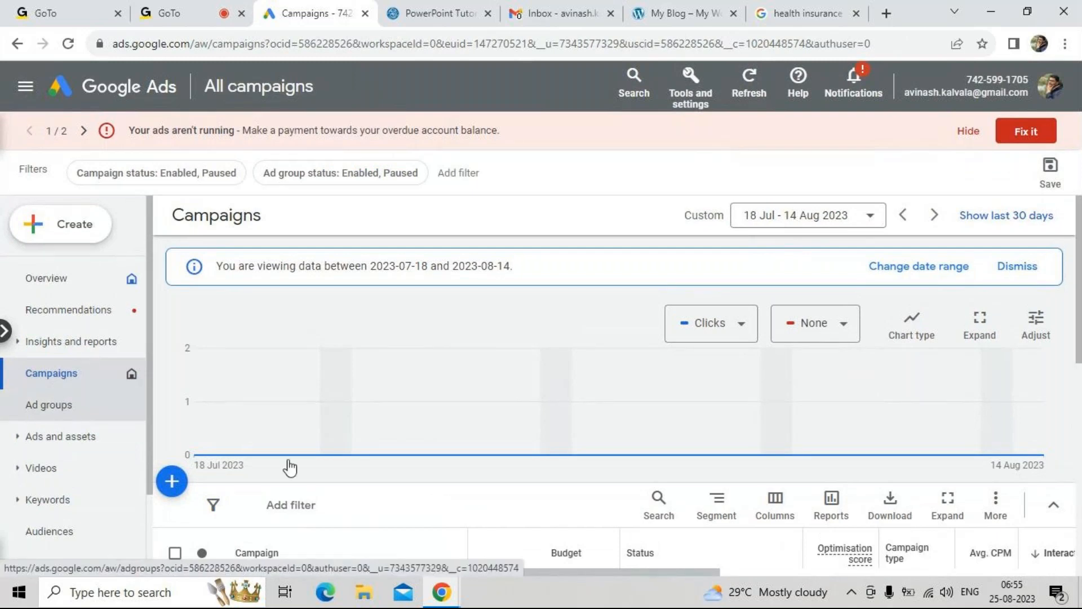
scroll(344, 502, "down", 5)
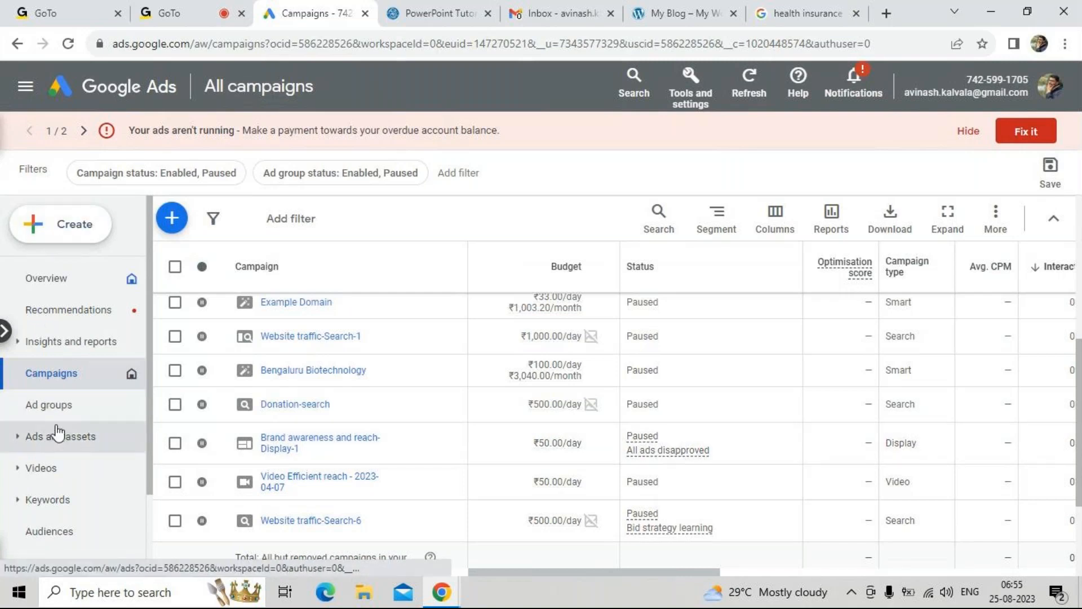
scroll(59, 433, "down", 2)
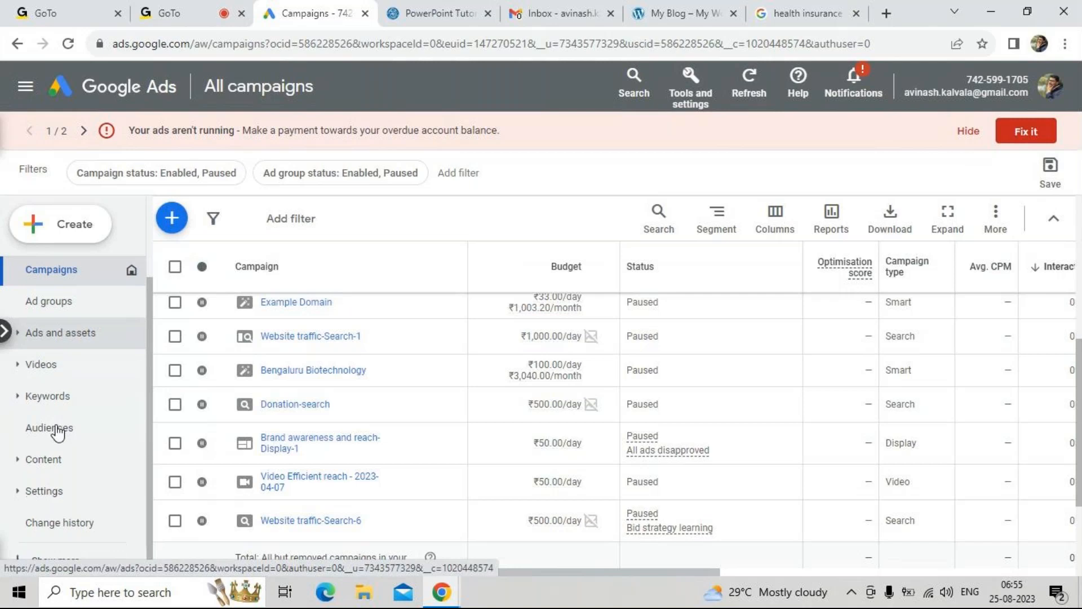
left_click(297, 522)
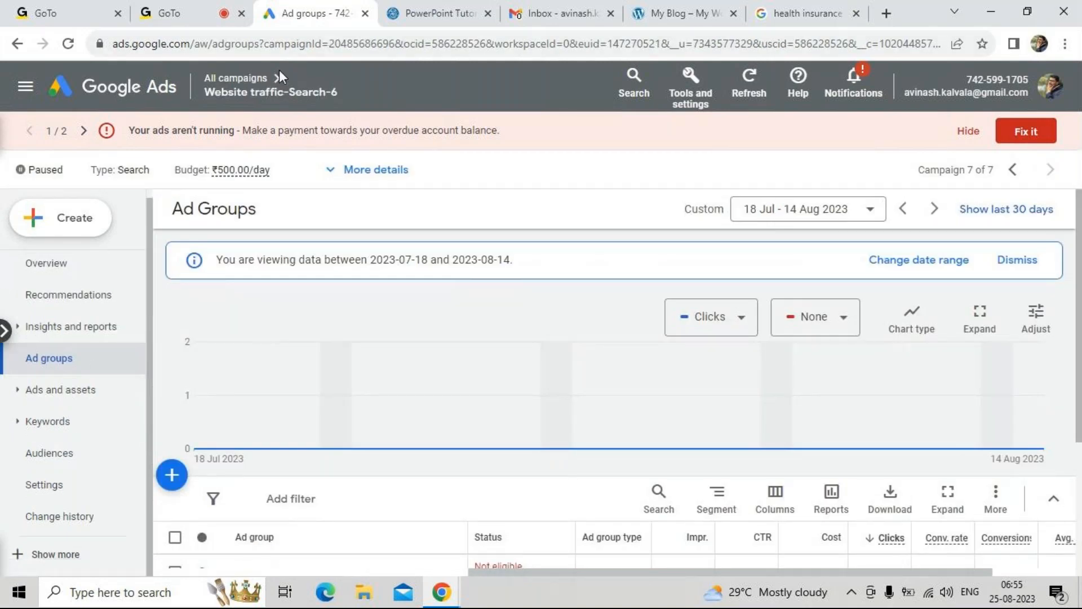
left_click(61, 487)
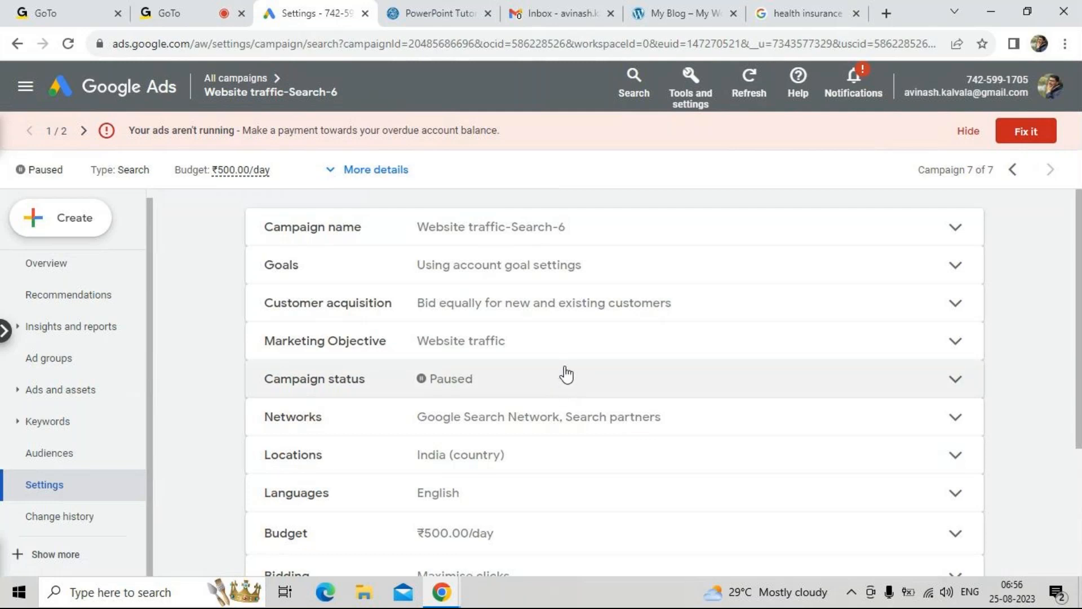
scroll(565, 372, "down", 1)
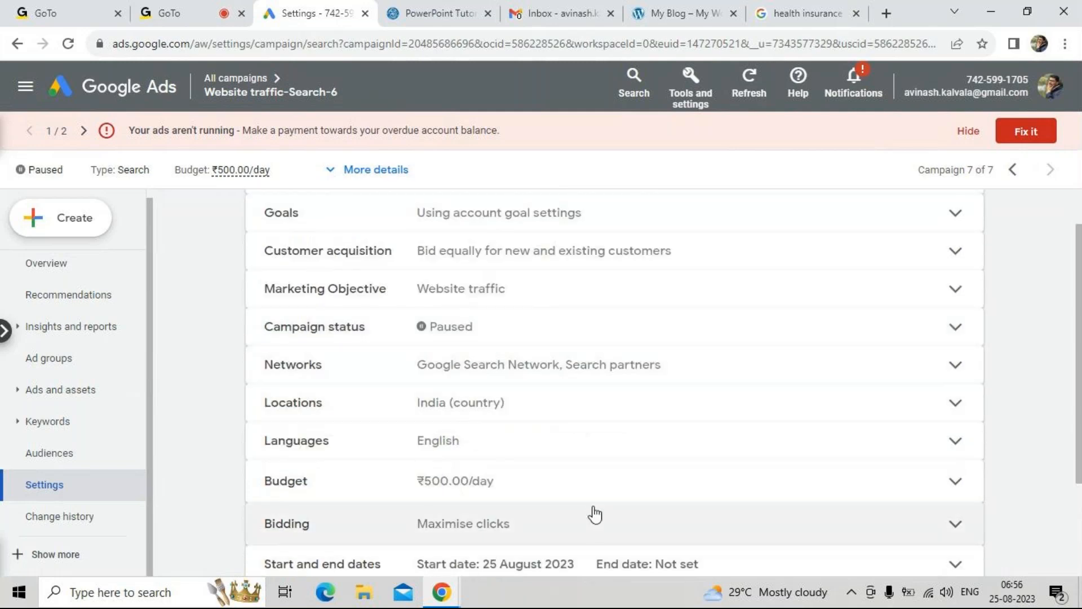
Expand the Bidding settings of Website traffic-Search-6 and check the Maximise clicks strategy with its maximum CPC bid limit
scroll(595, 498, "down", 1)
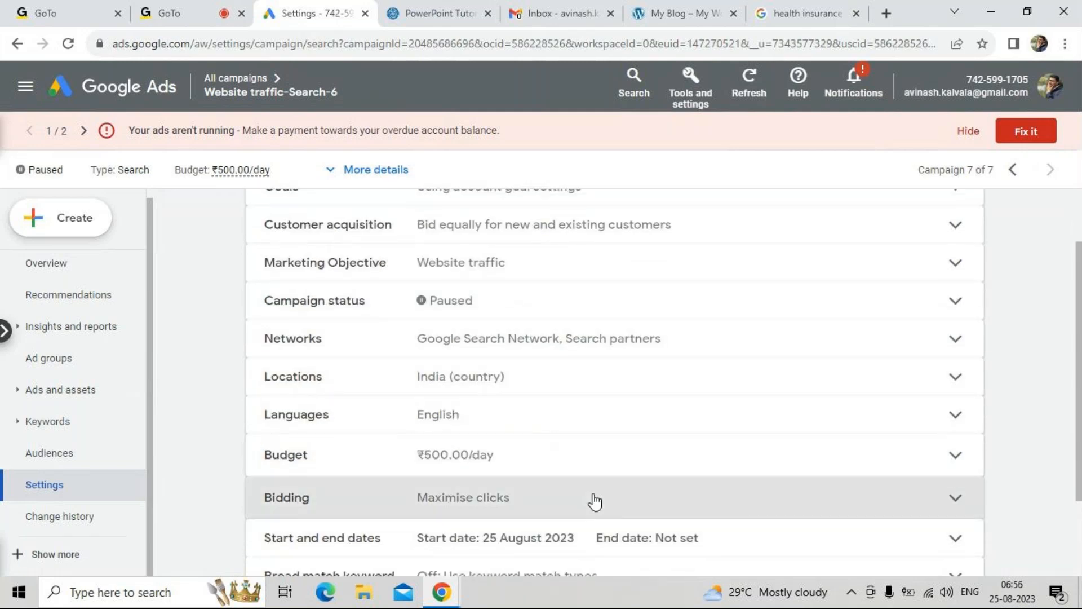
left_click(594, 499)
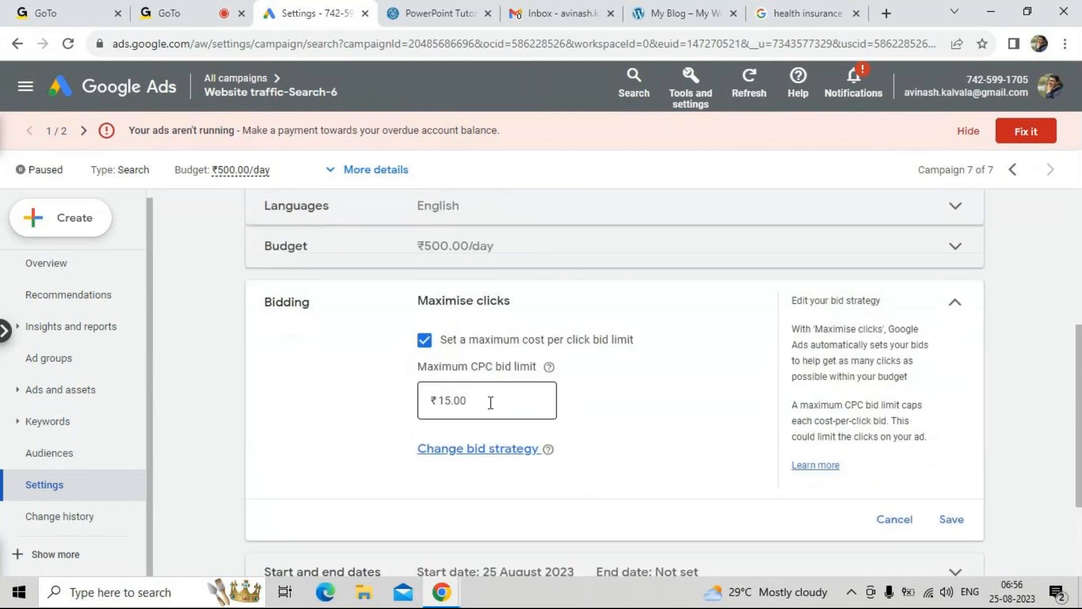
scroll(652, 413, "down", 2)
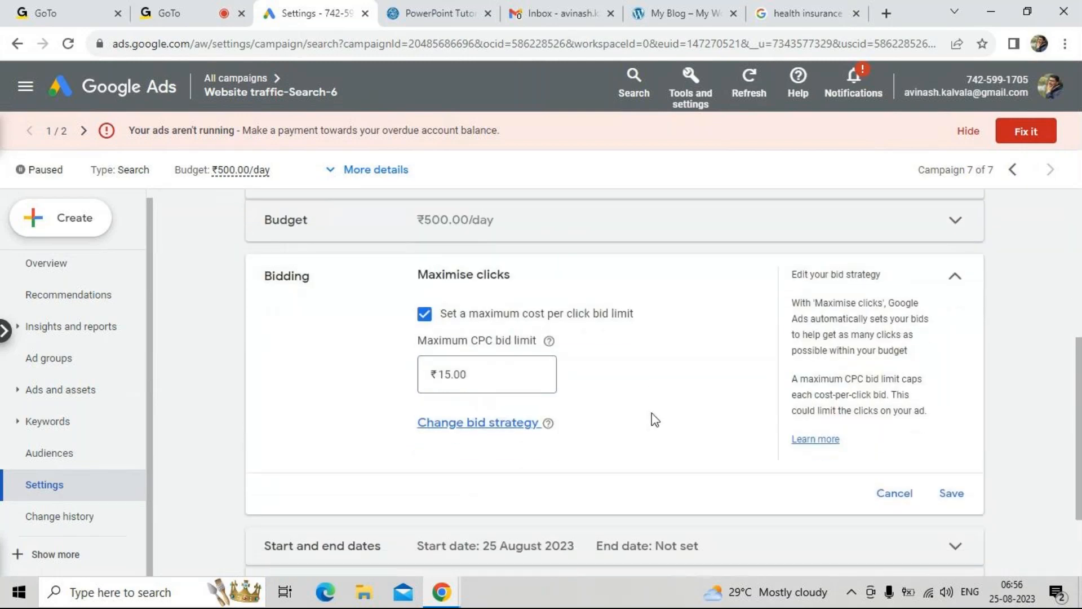
right_click(642, 407)
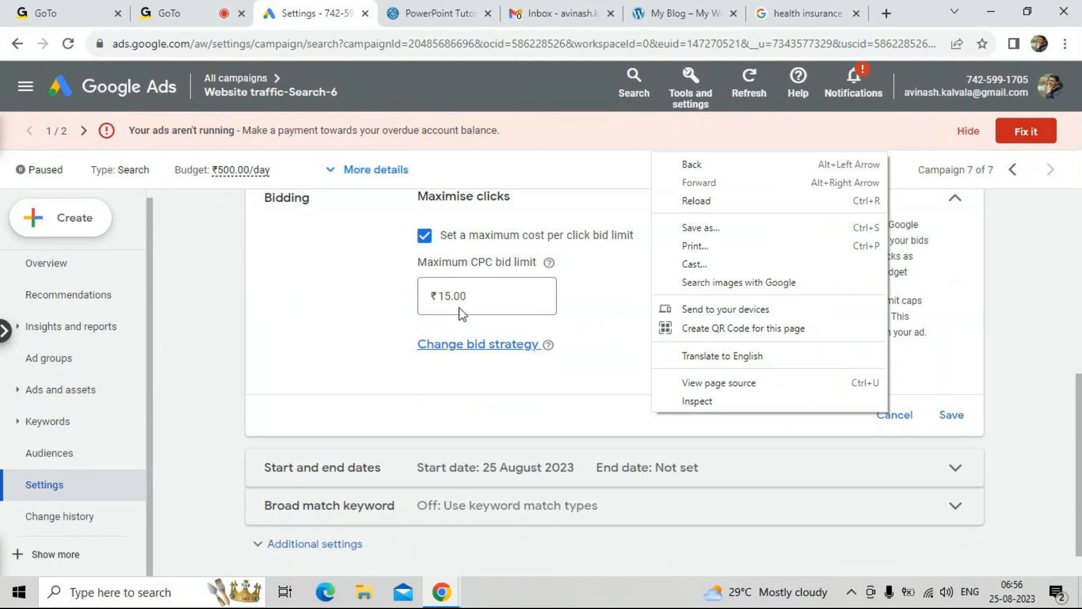
Open the bid strategy for changing, look through the focus options, cancel without changes and look over the campaign settings again
left_click(512, 352)
left_click(510, 349)
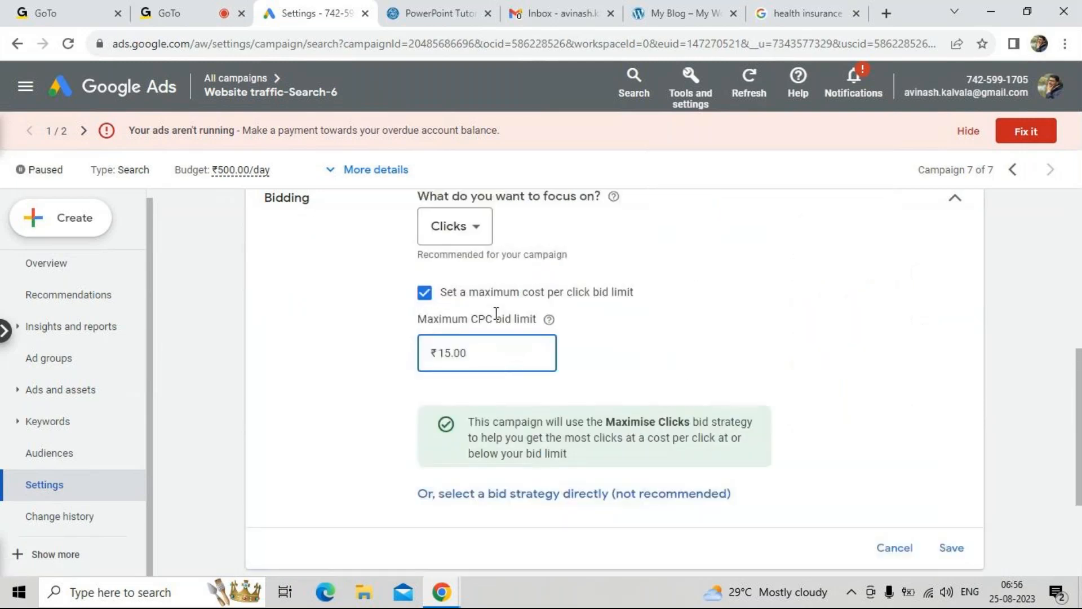
left_click(482, 230)
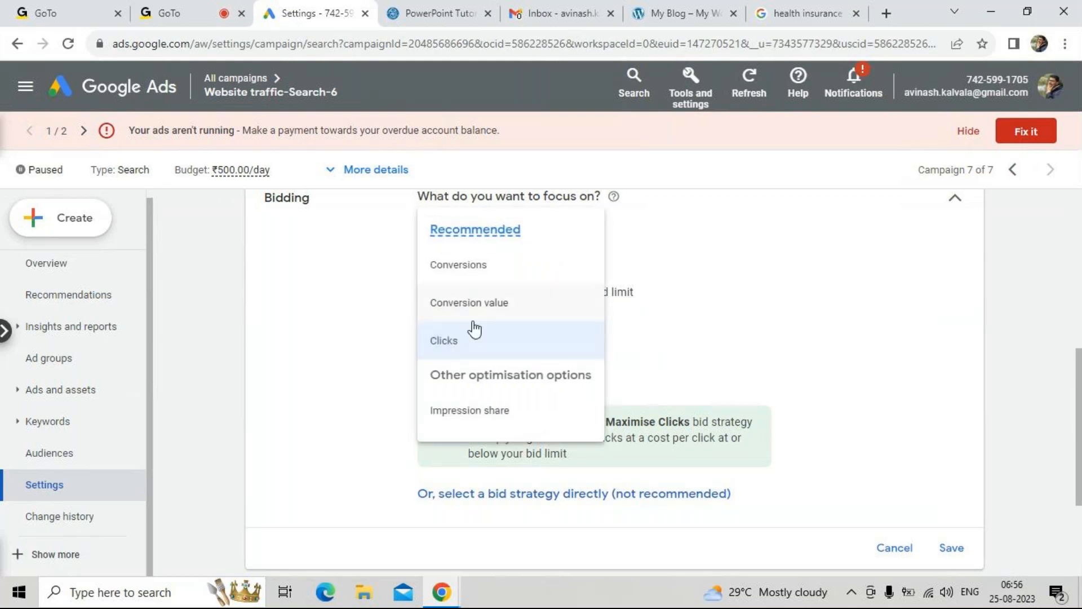
left_click(313, 420)
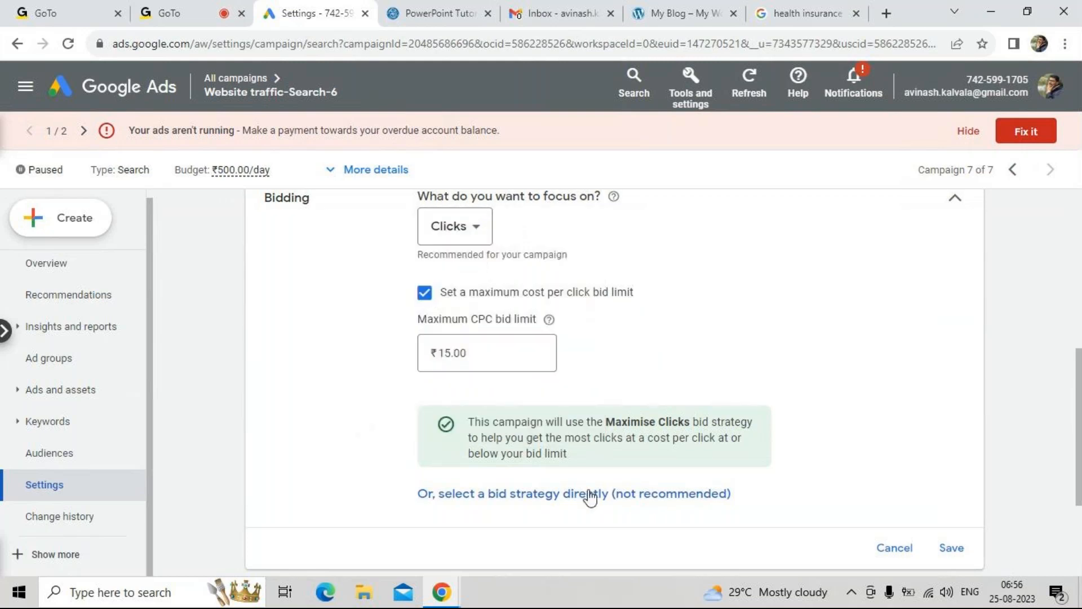
left_click(894, 547)
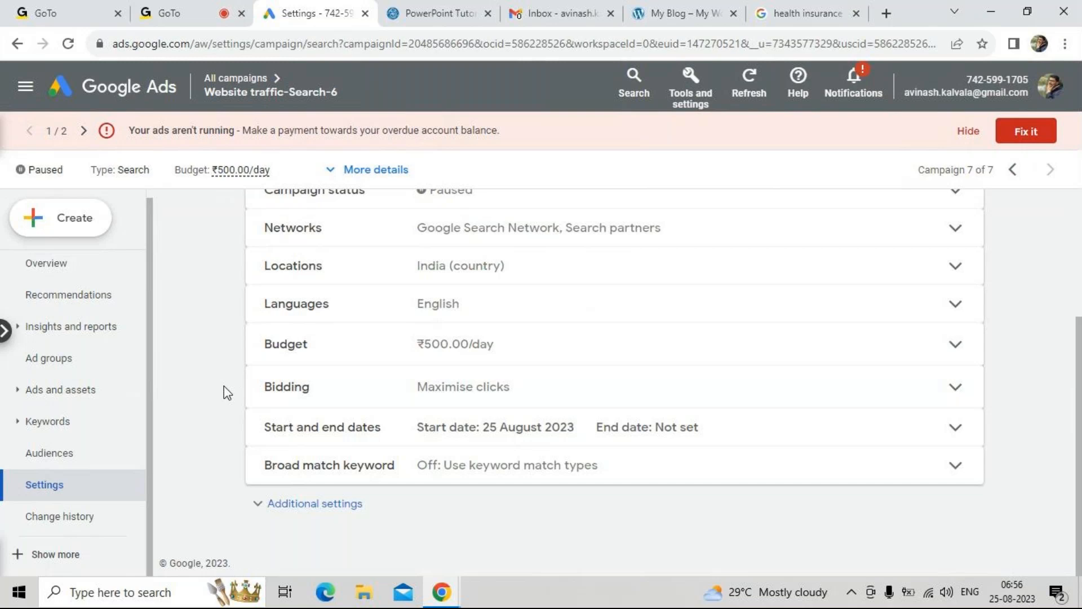
scroll(225, 386, "up", 3)
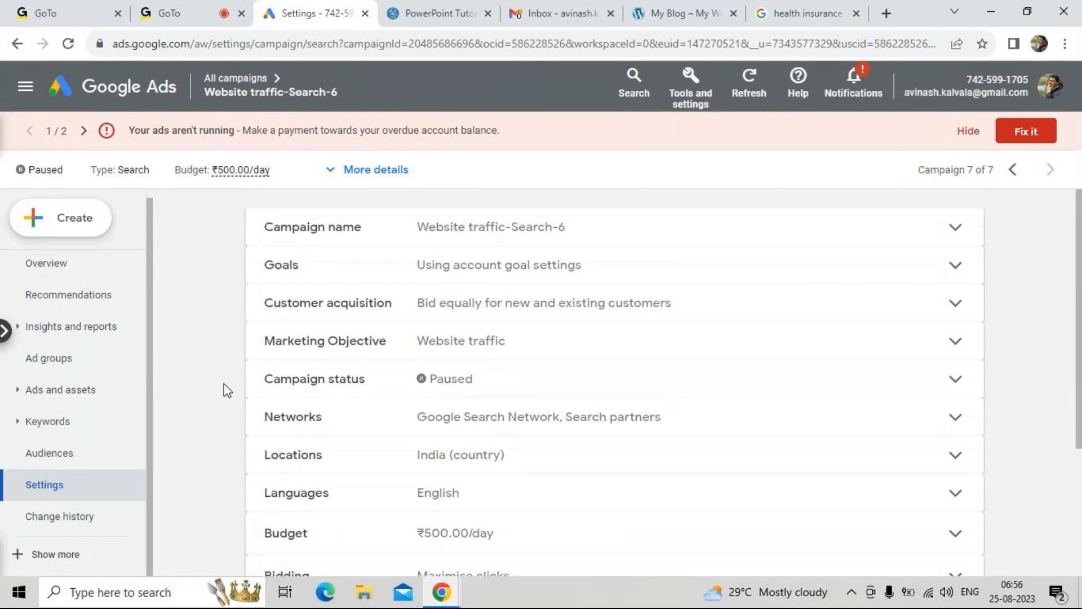
scroll(225, 383, "down", 1)
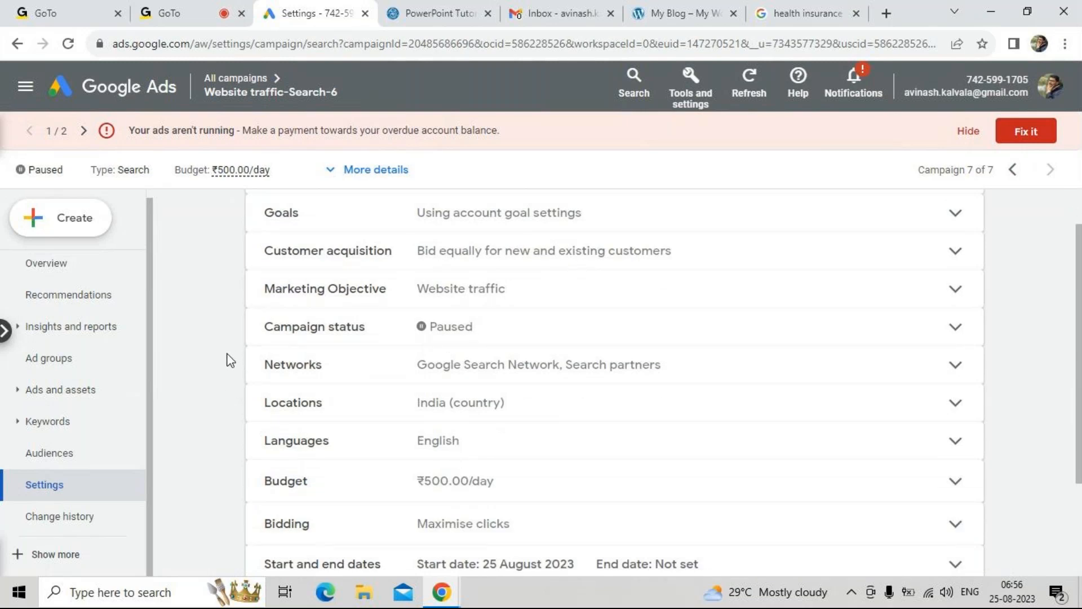
Switch to the running GoTo meeting and bring up the choice to leave or end the session
left_click(202, 25)
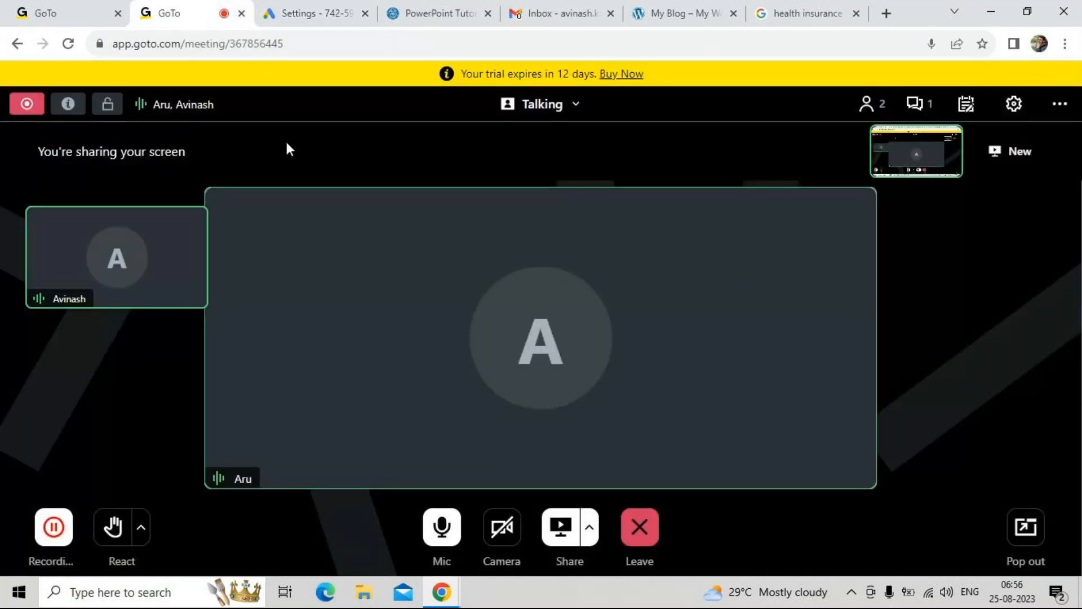
left_click(641, 526)
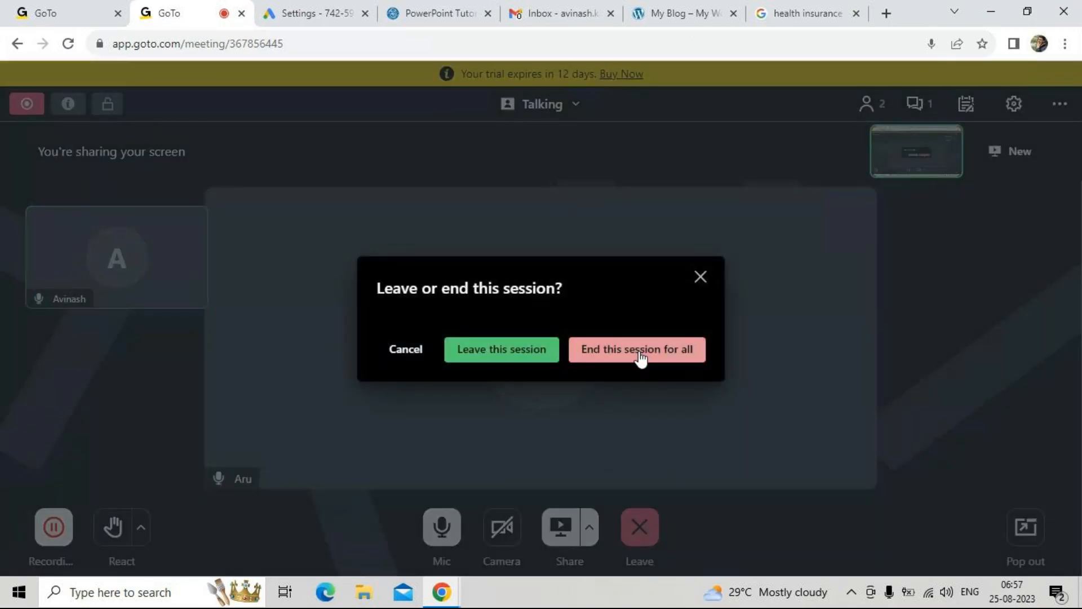